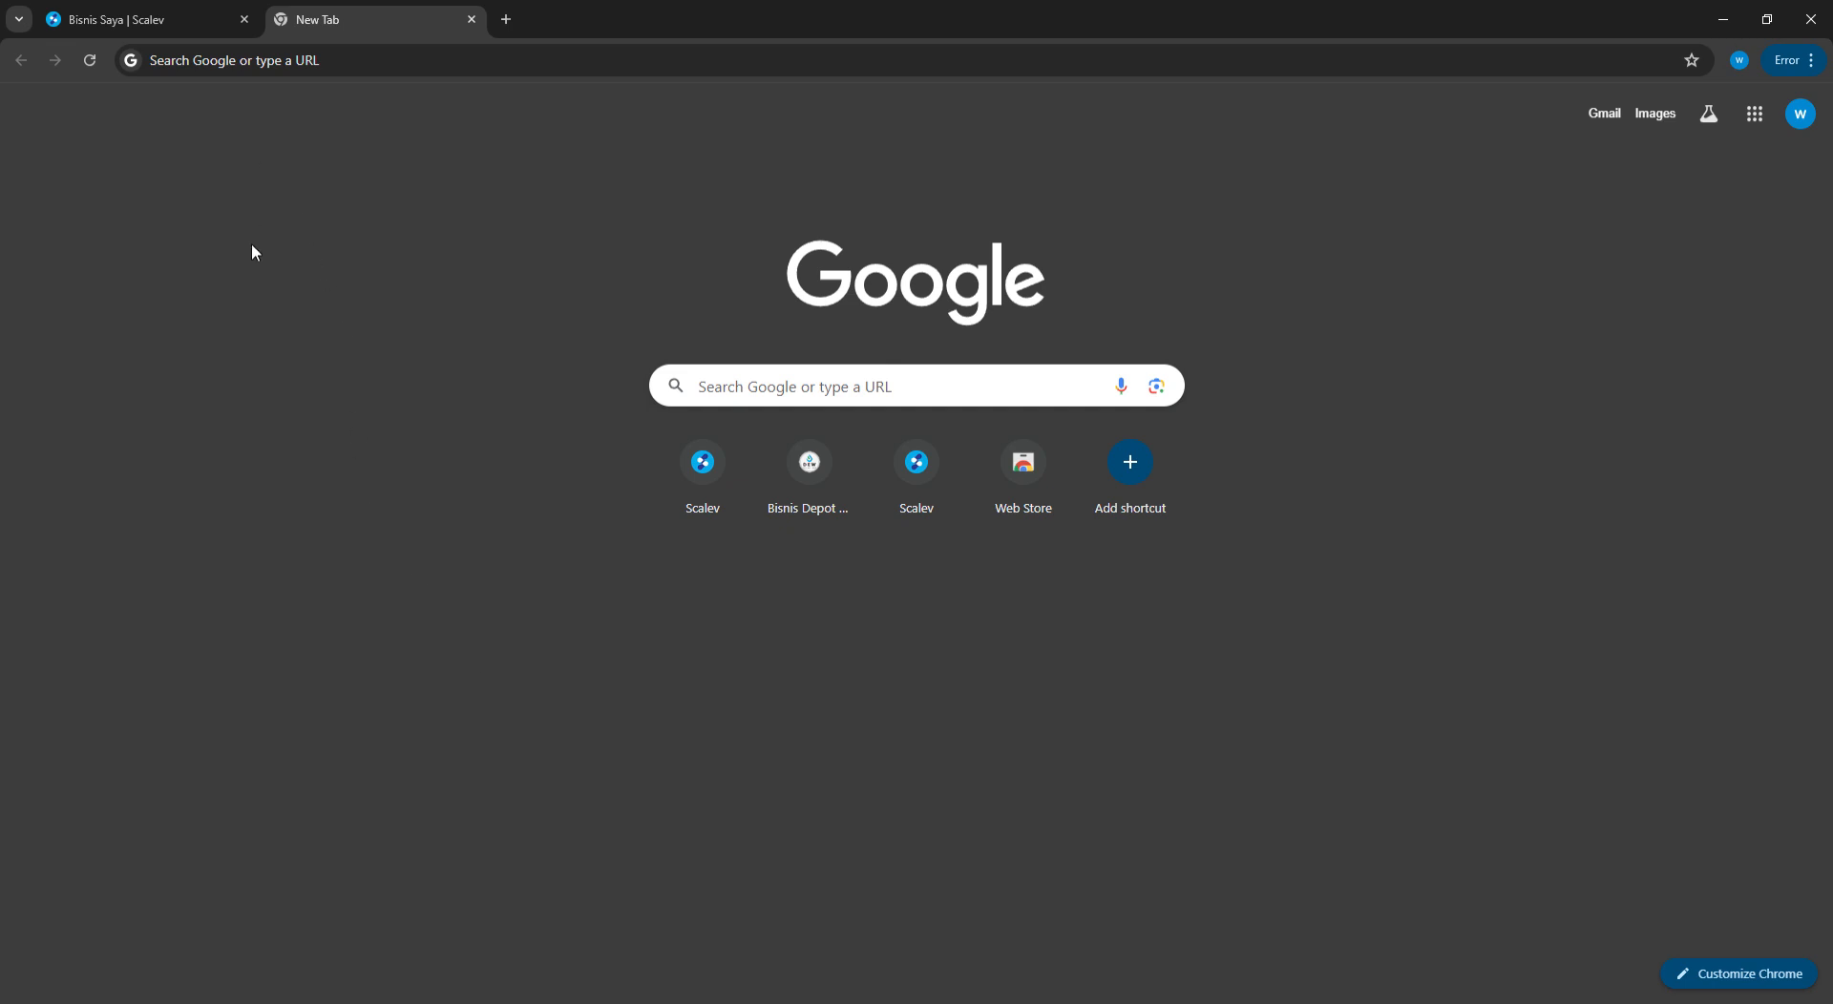
Search Google for 'gtm' and open the Google Tag Manager site
left_click(235, 73)
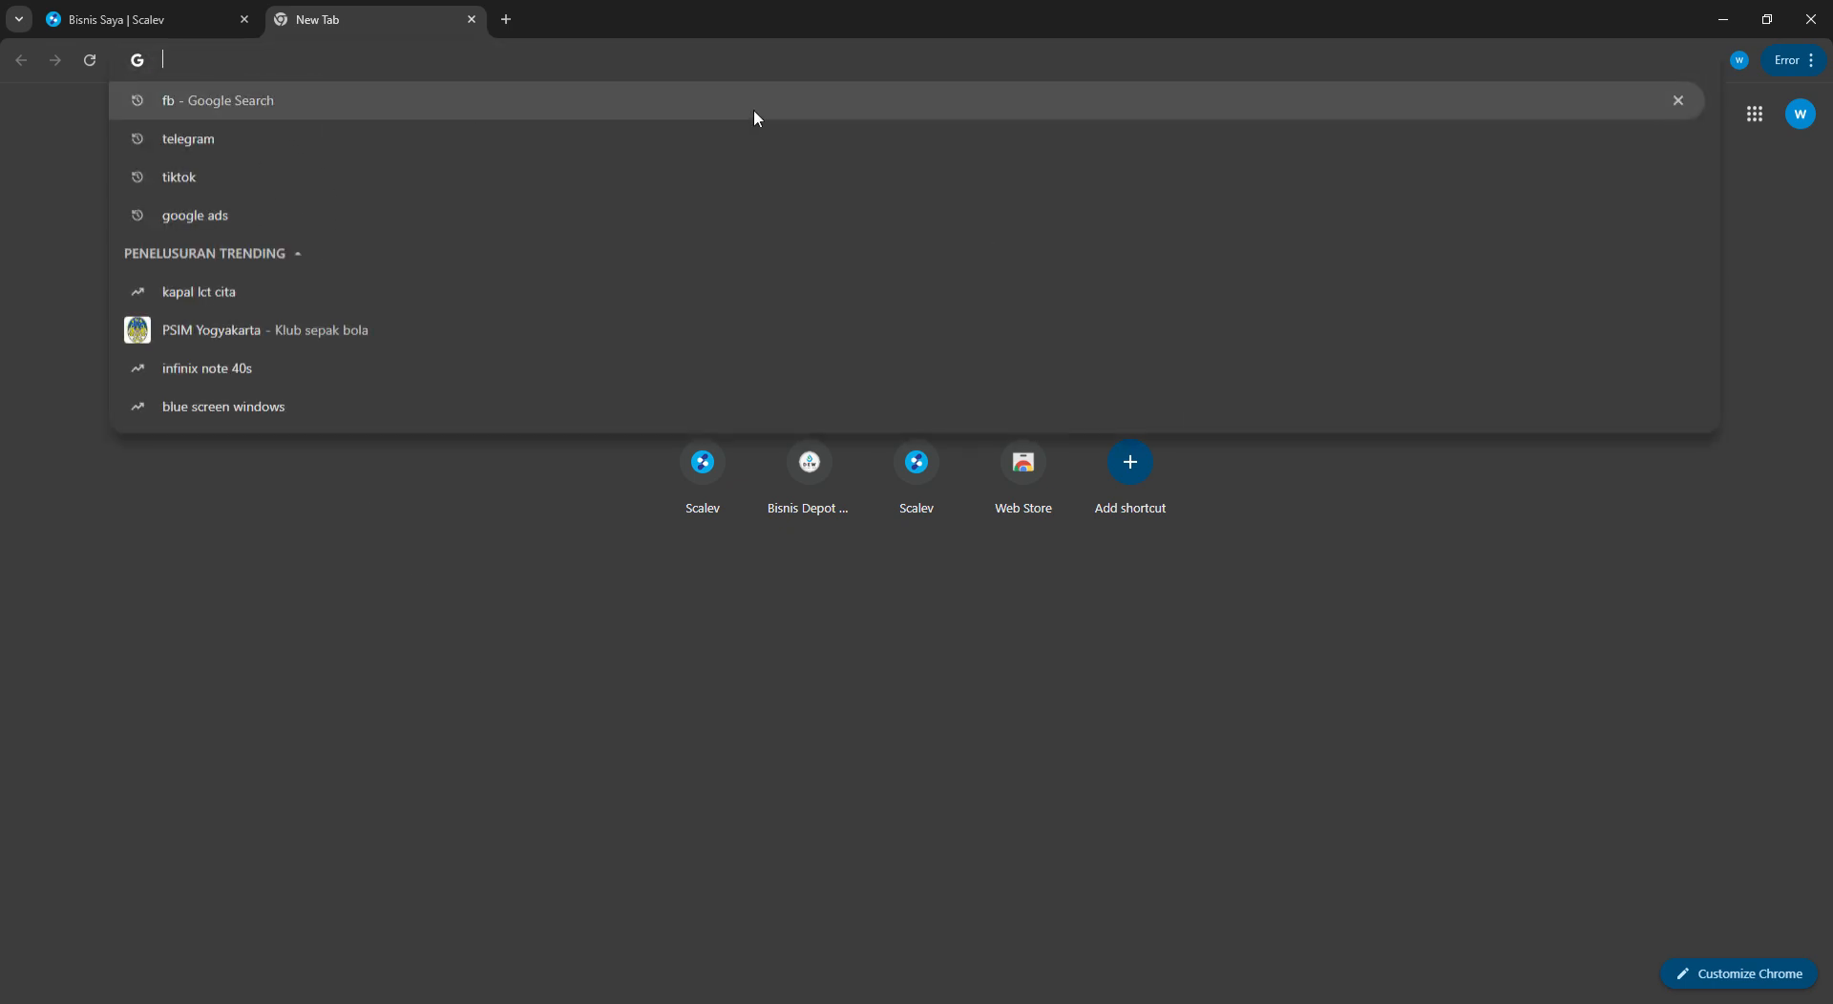
type("gtm")
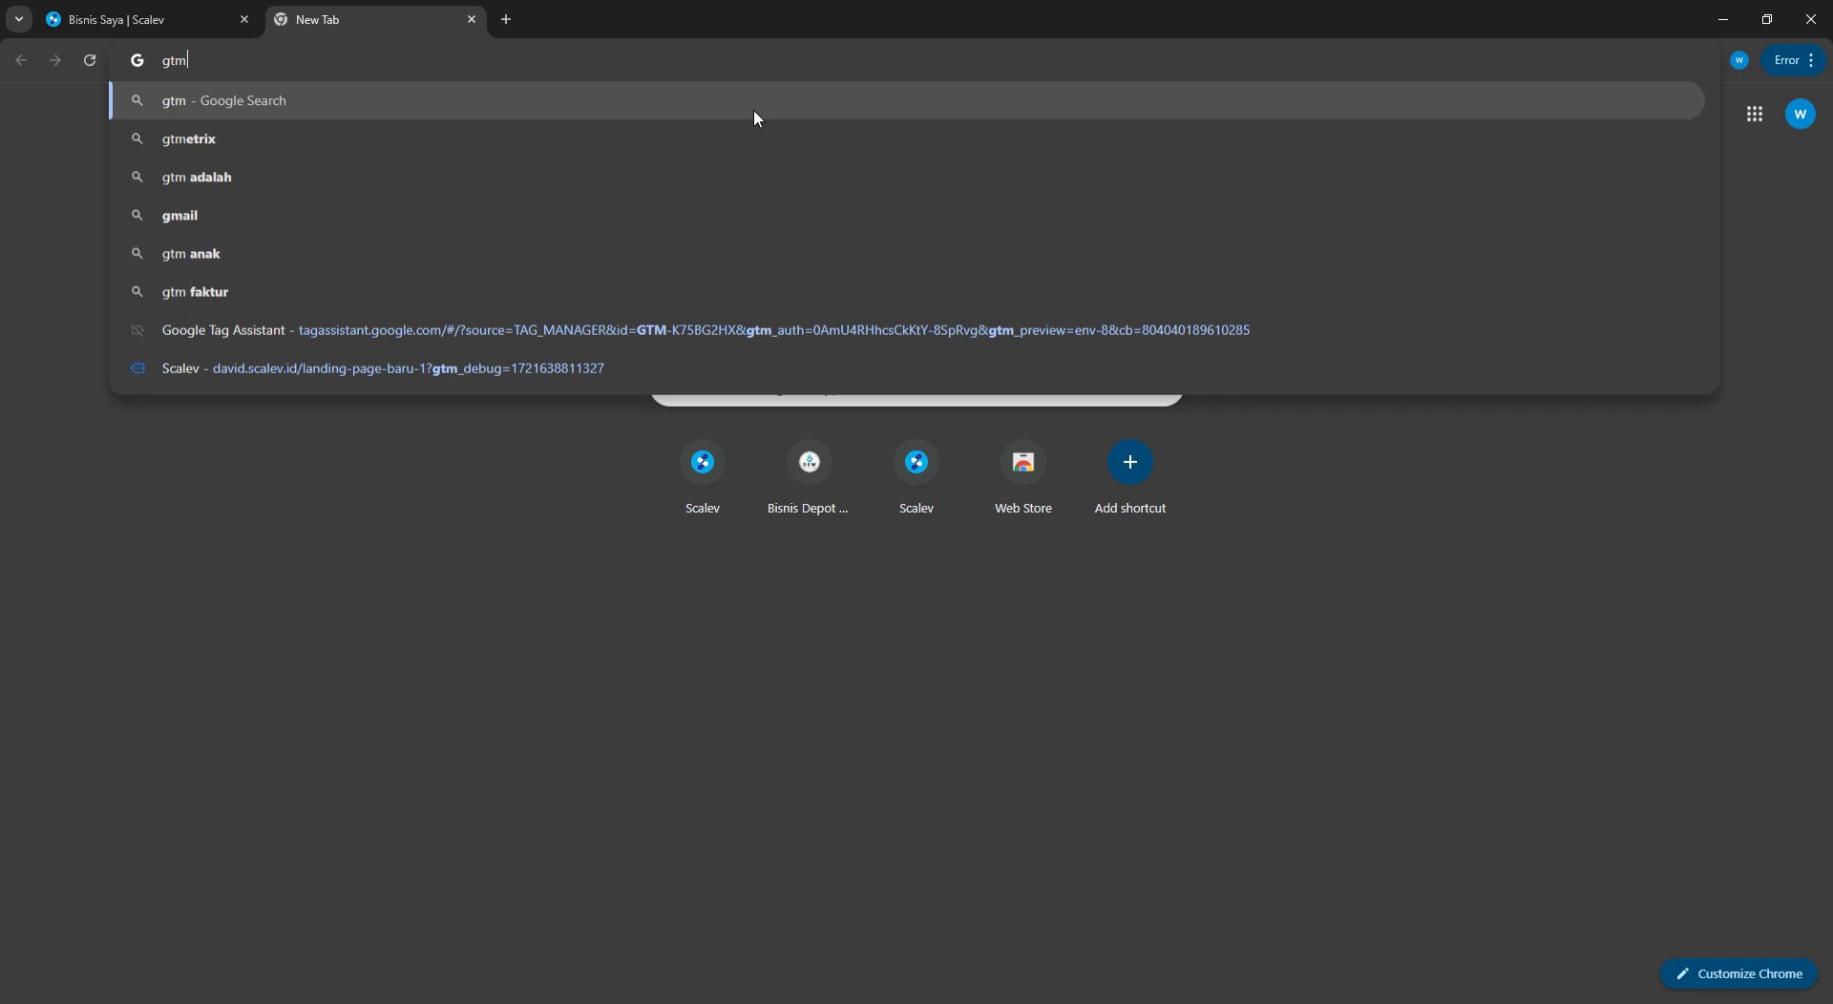
key("Return")
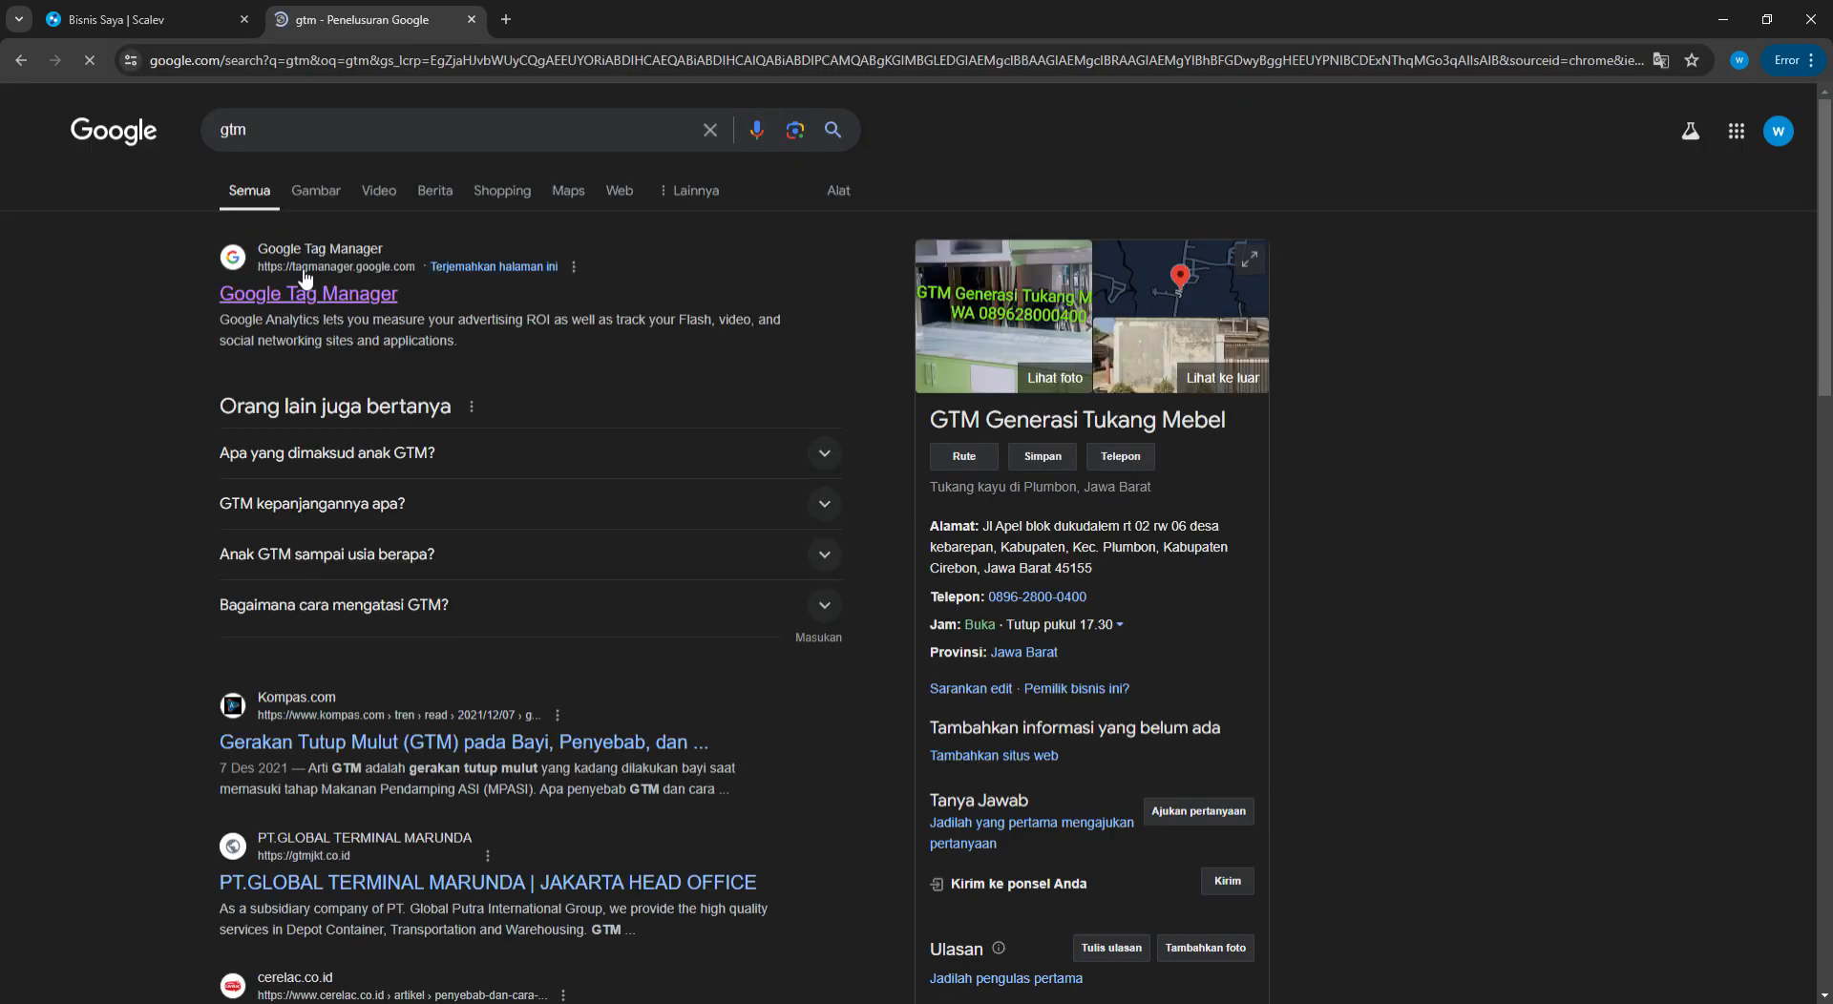
left_click(341, 302)
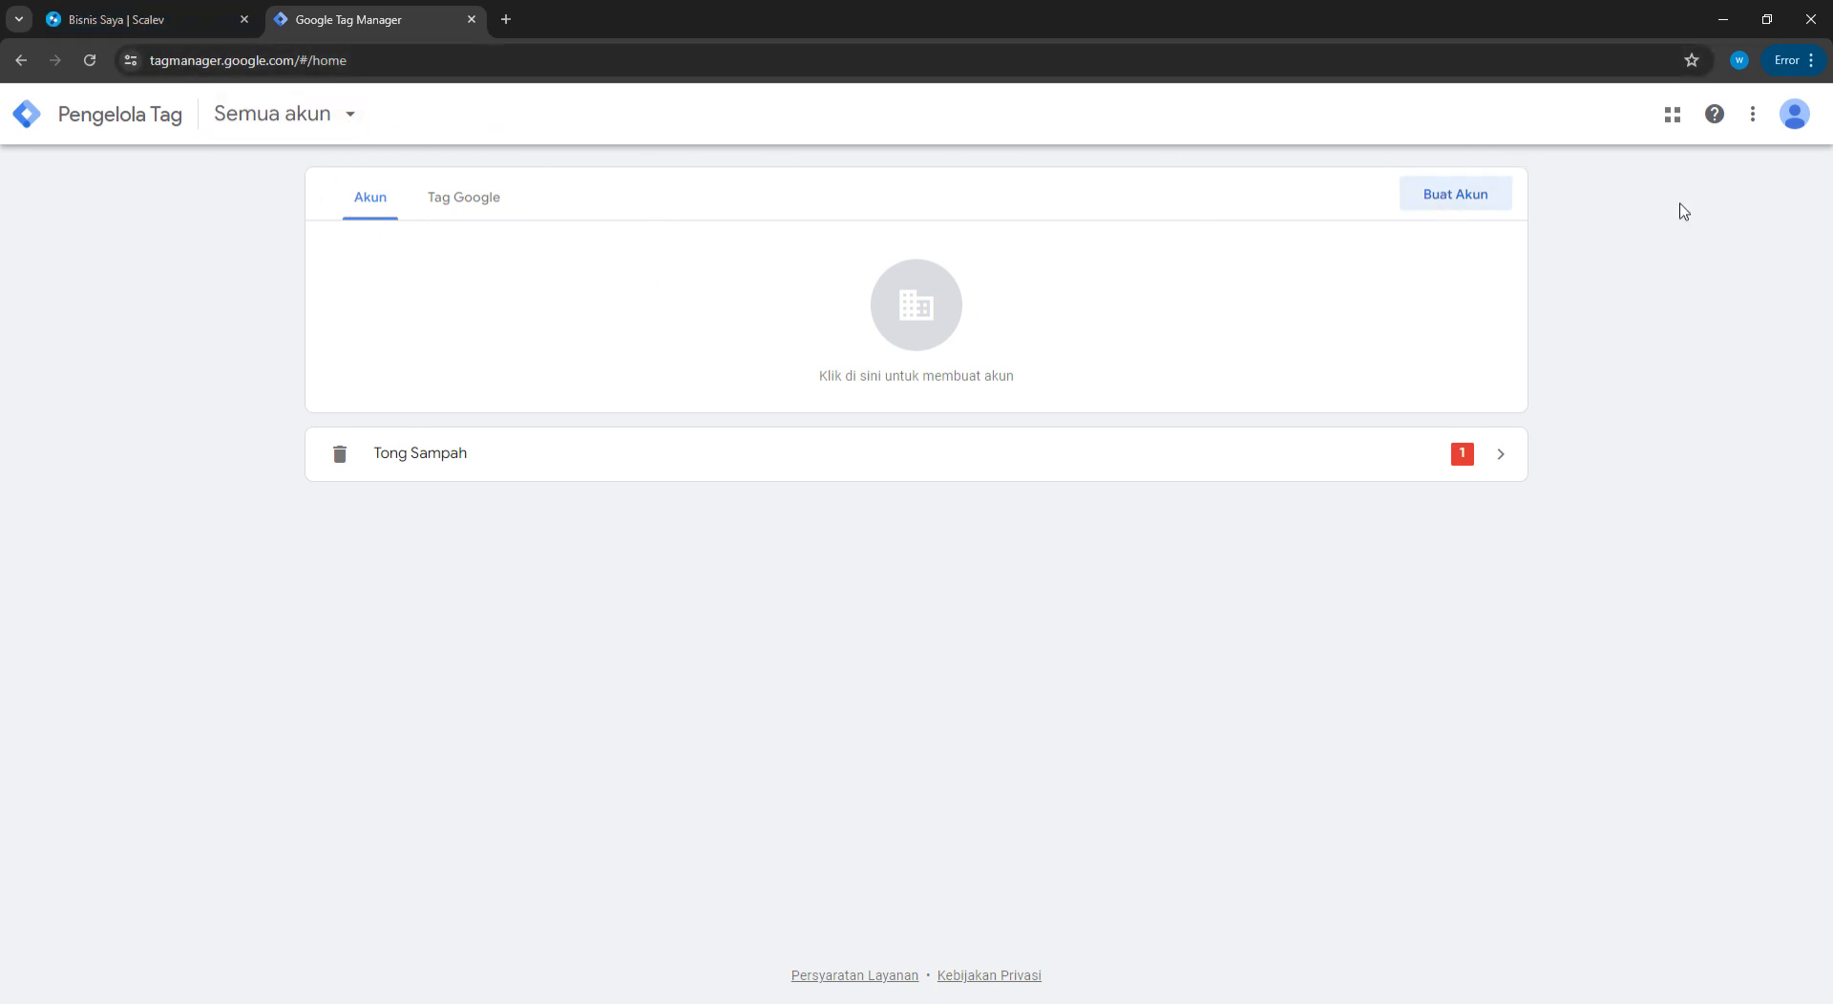
Start a new Tag Manager account named after the owner, with Indonesia as its country
left_click(1432, 196)
left_click(517, 391)
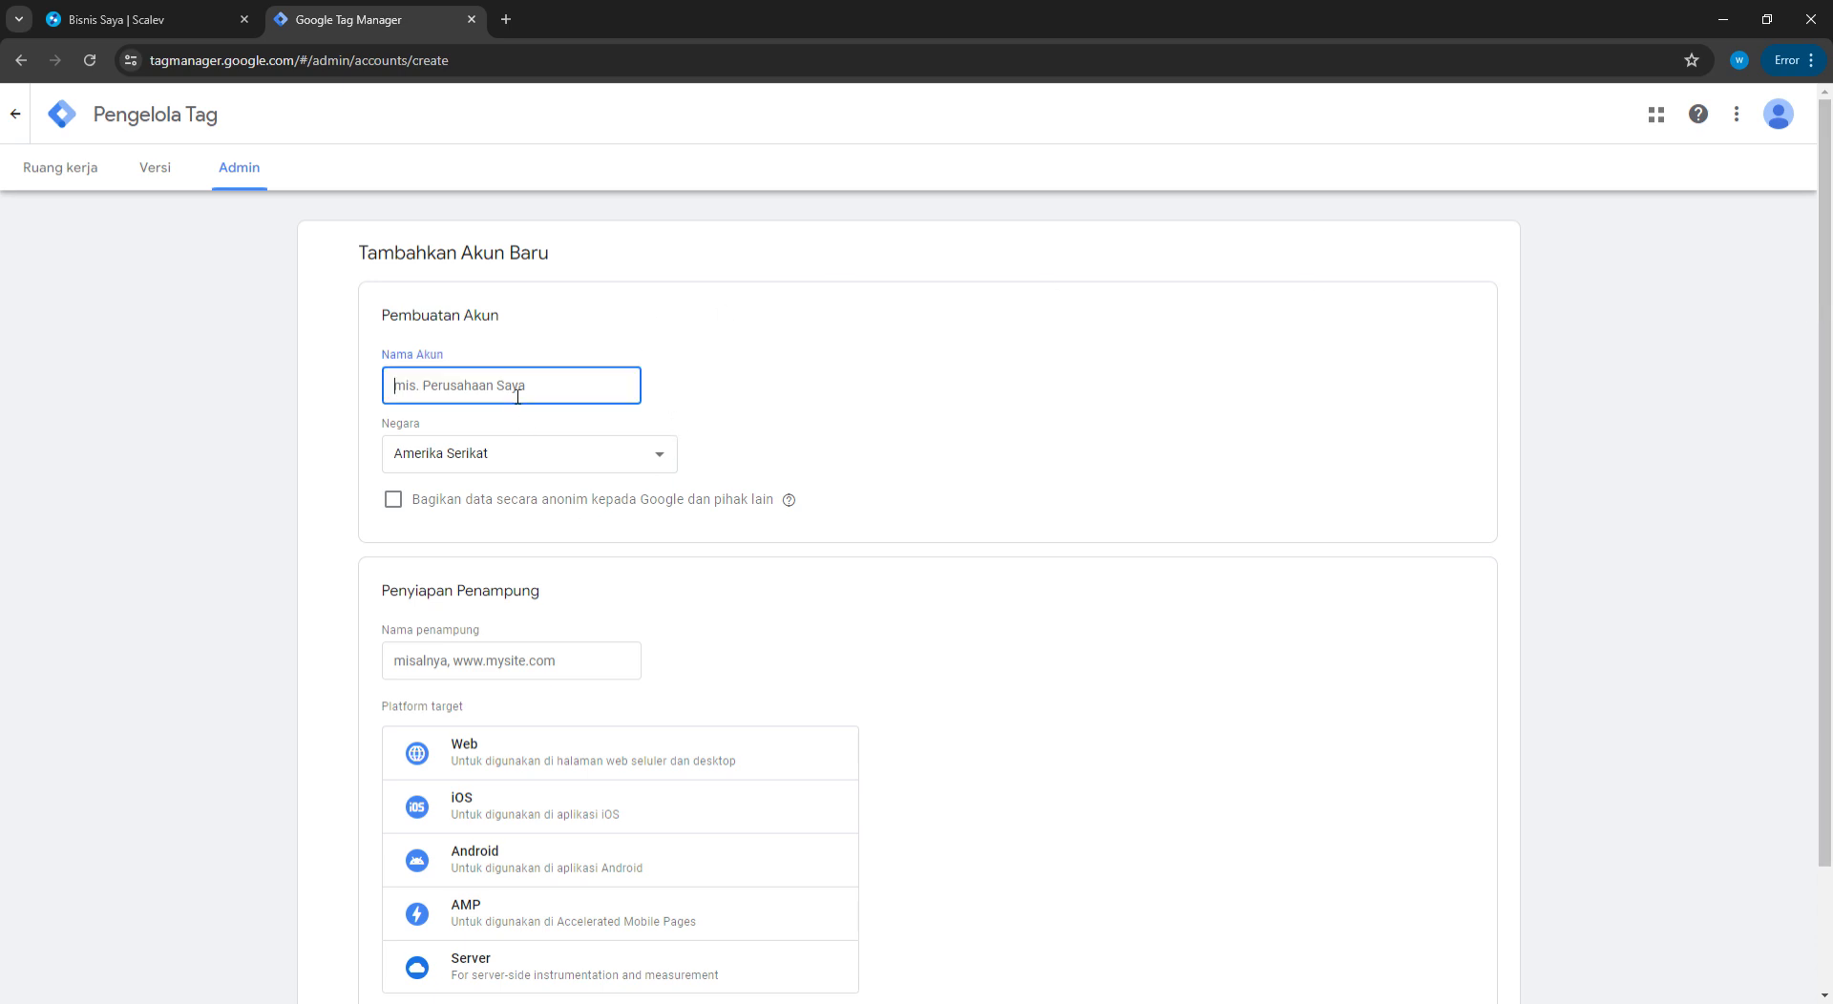
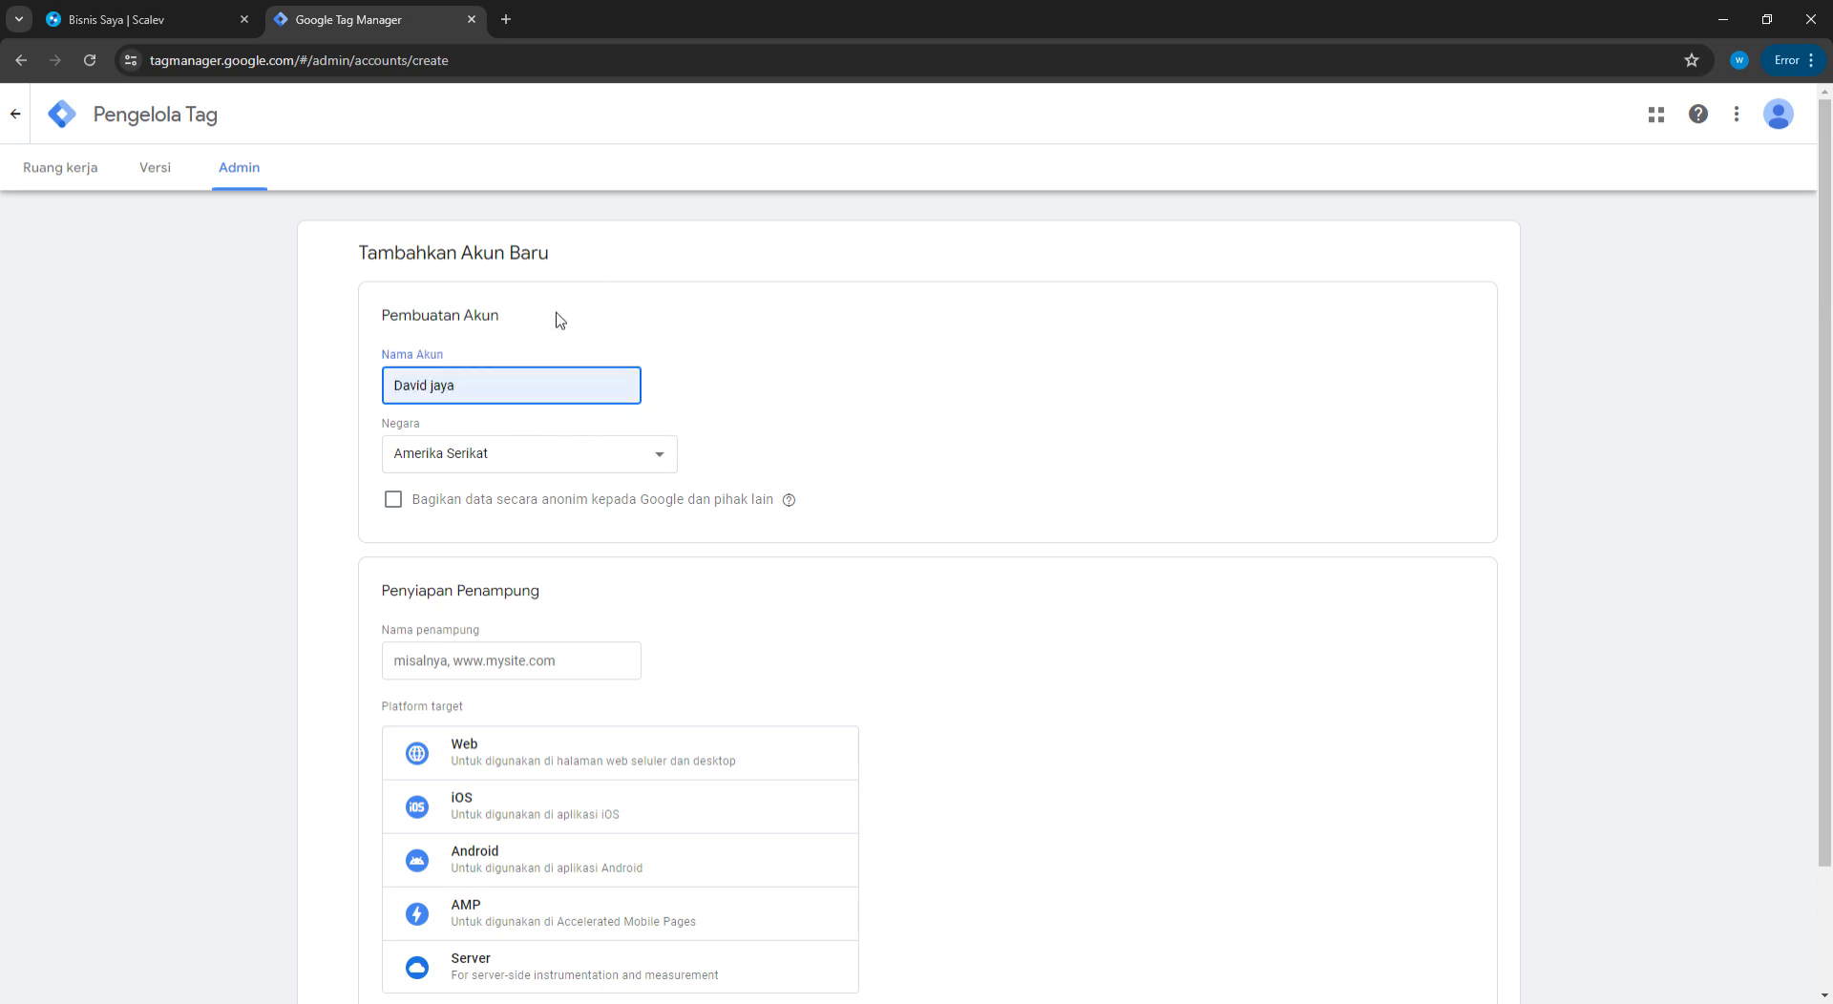
key("Tab")
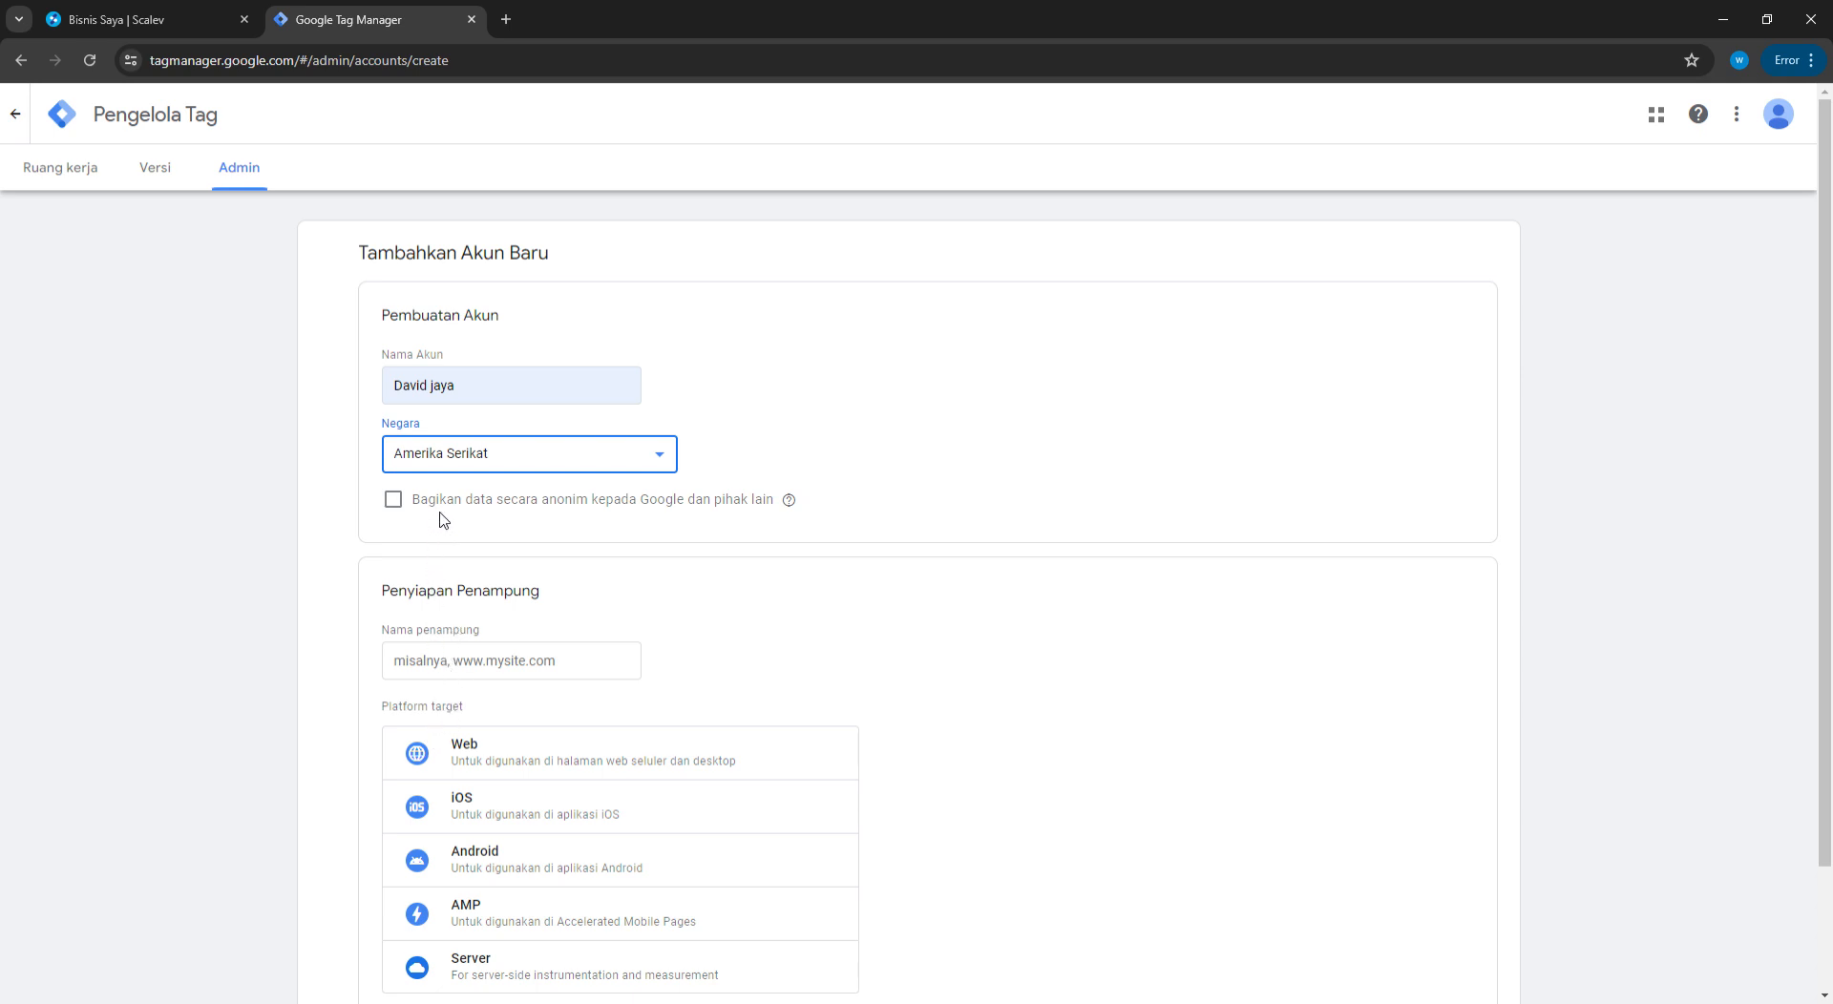
left_click(465, 652)
left_click(1004, 408)
Name the container with the landing page address and choose the Web platform
scroll(883, 506, "down", 2)
left_click(485, 527)
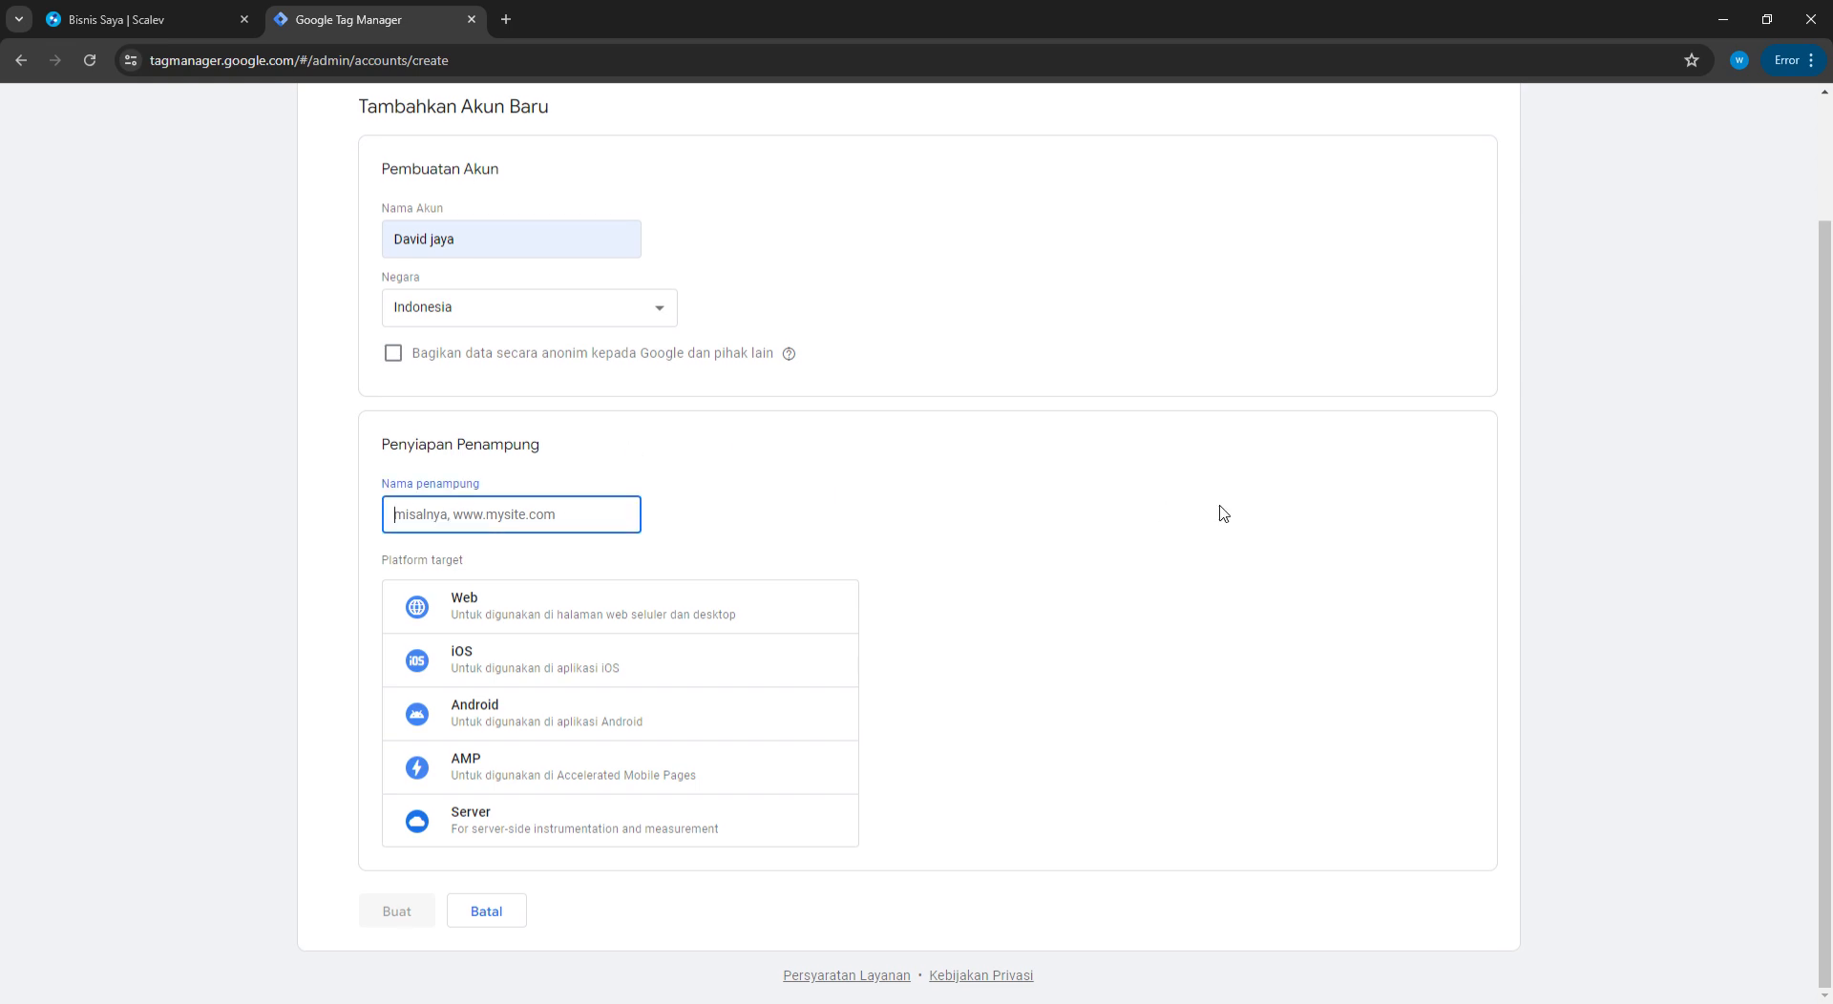
left_click(571, 568)
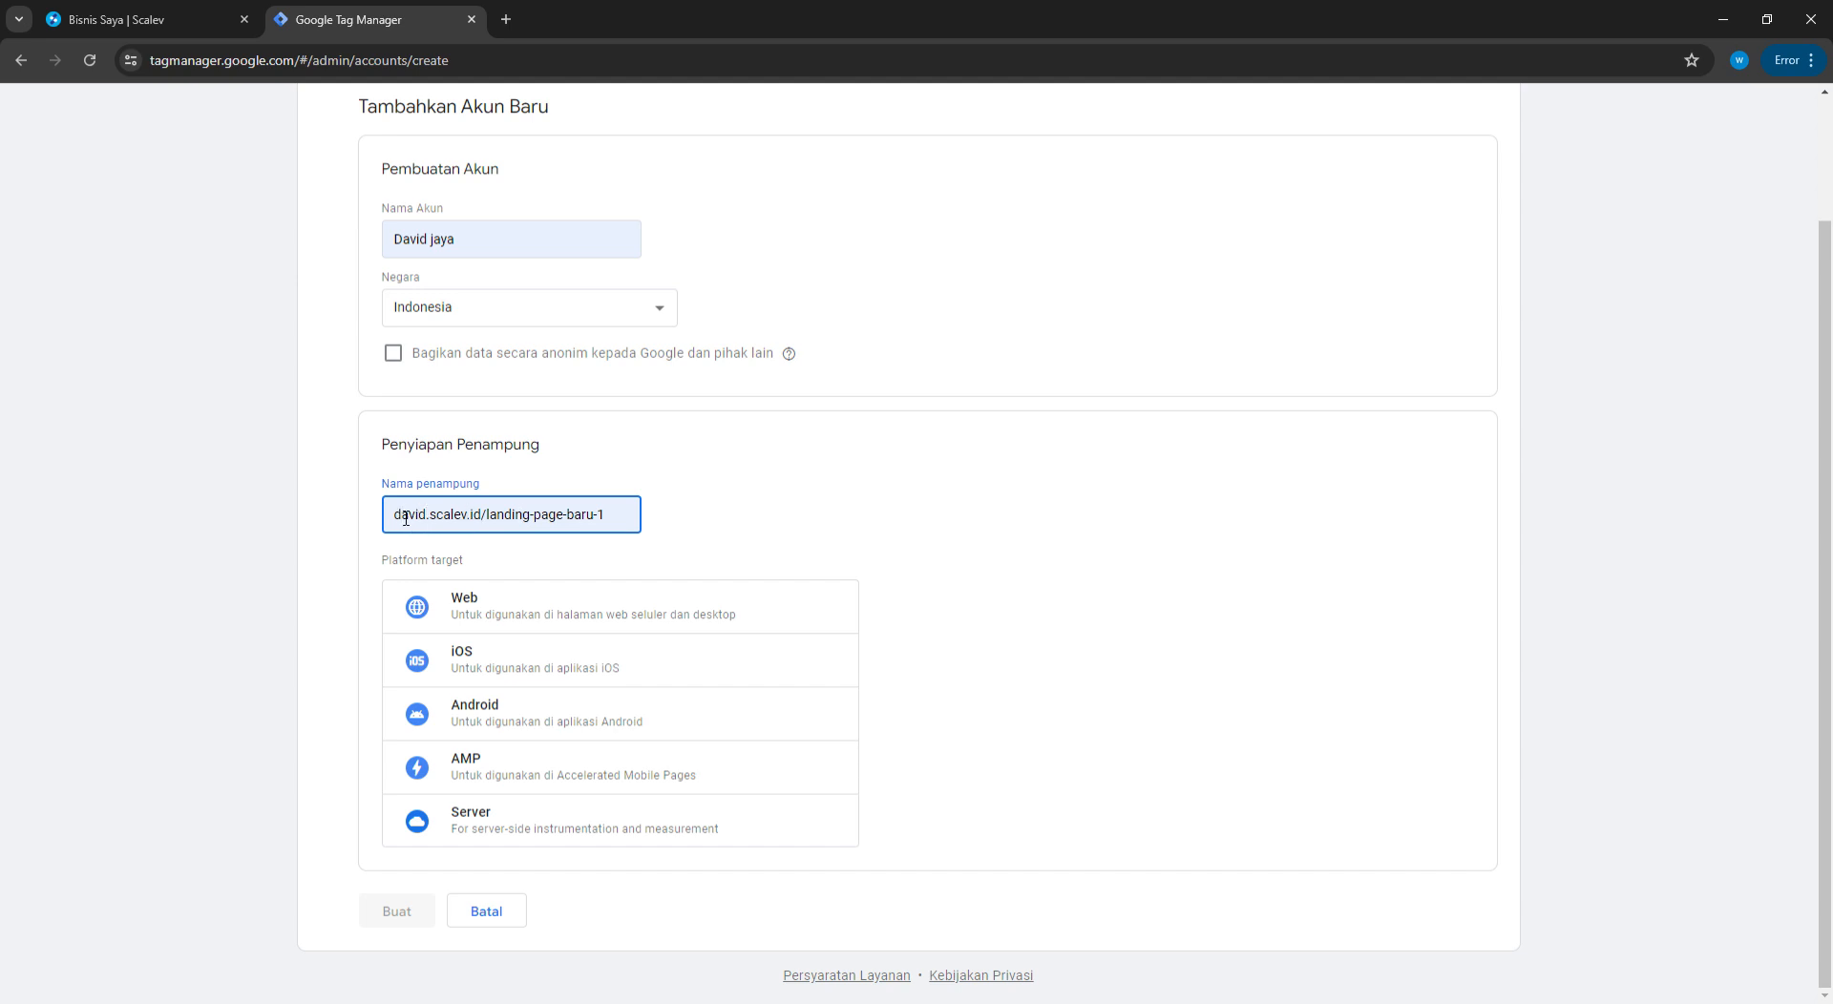
left_click_drag(620, 527, 409, 517)
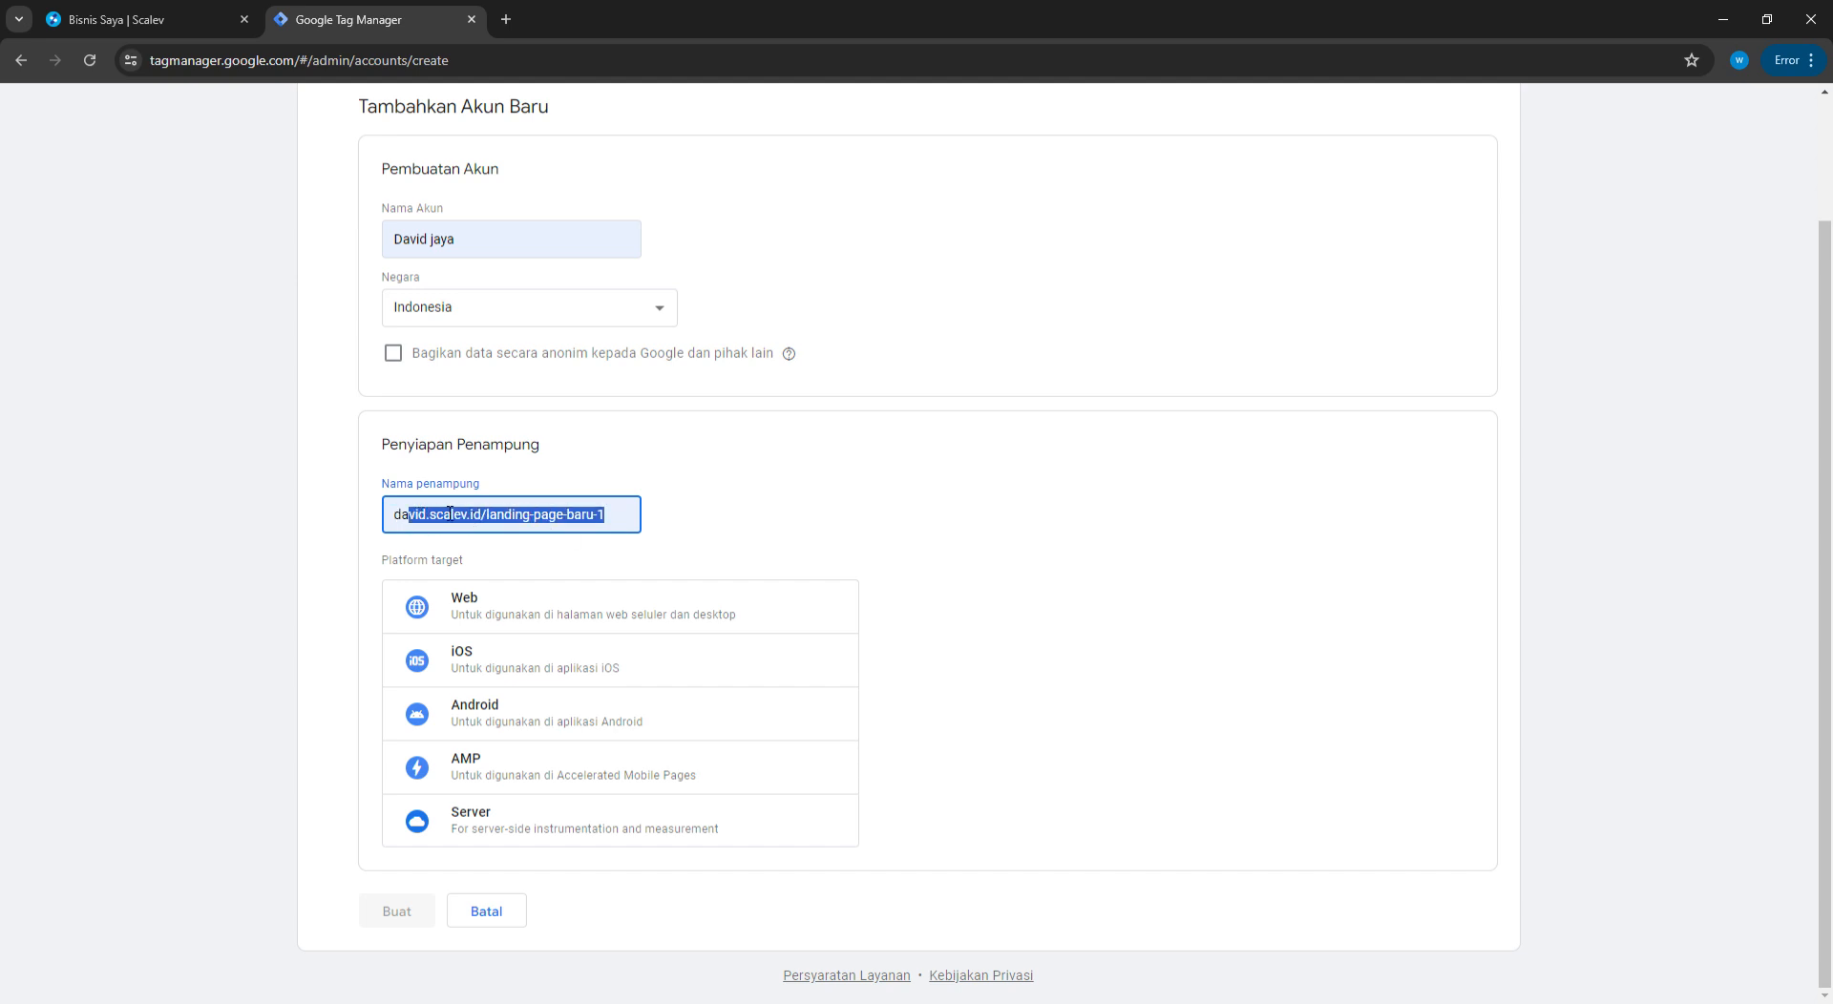
left_click(523, 517)
left_click_drag(628, 520, 404, 522)
left_click(790, 535)
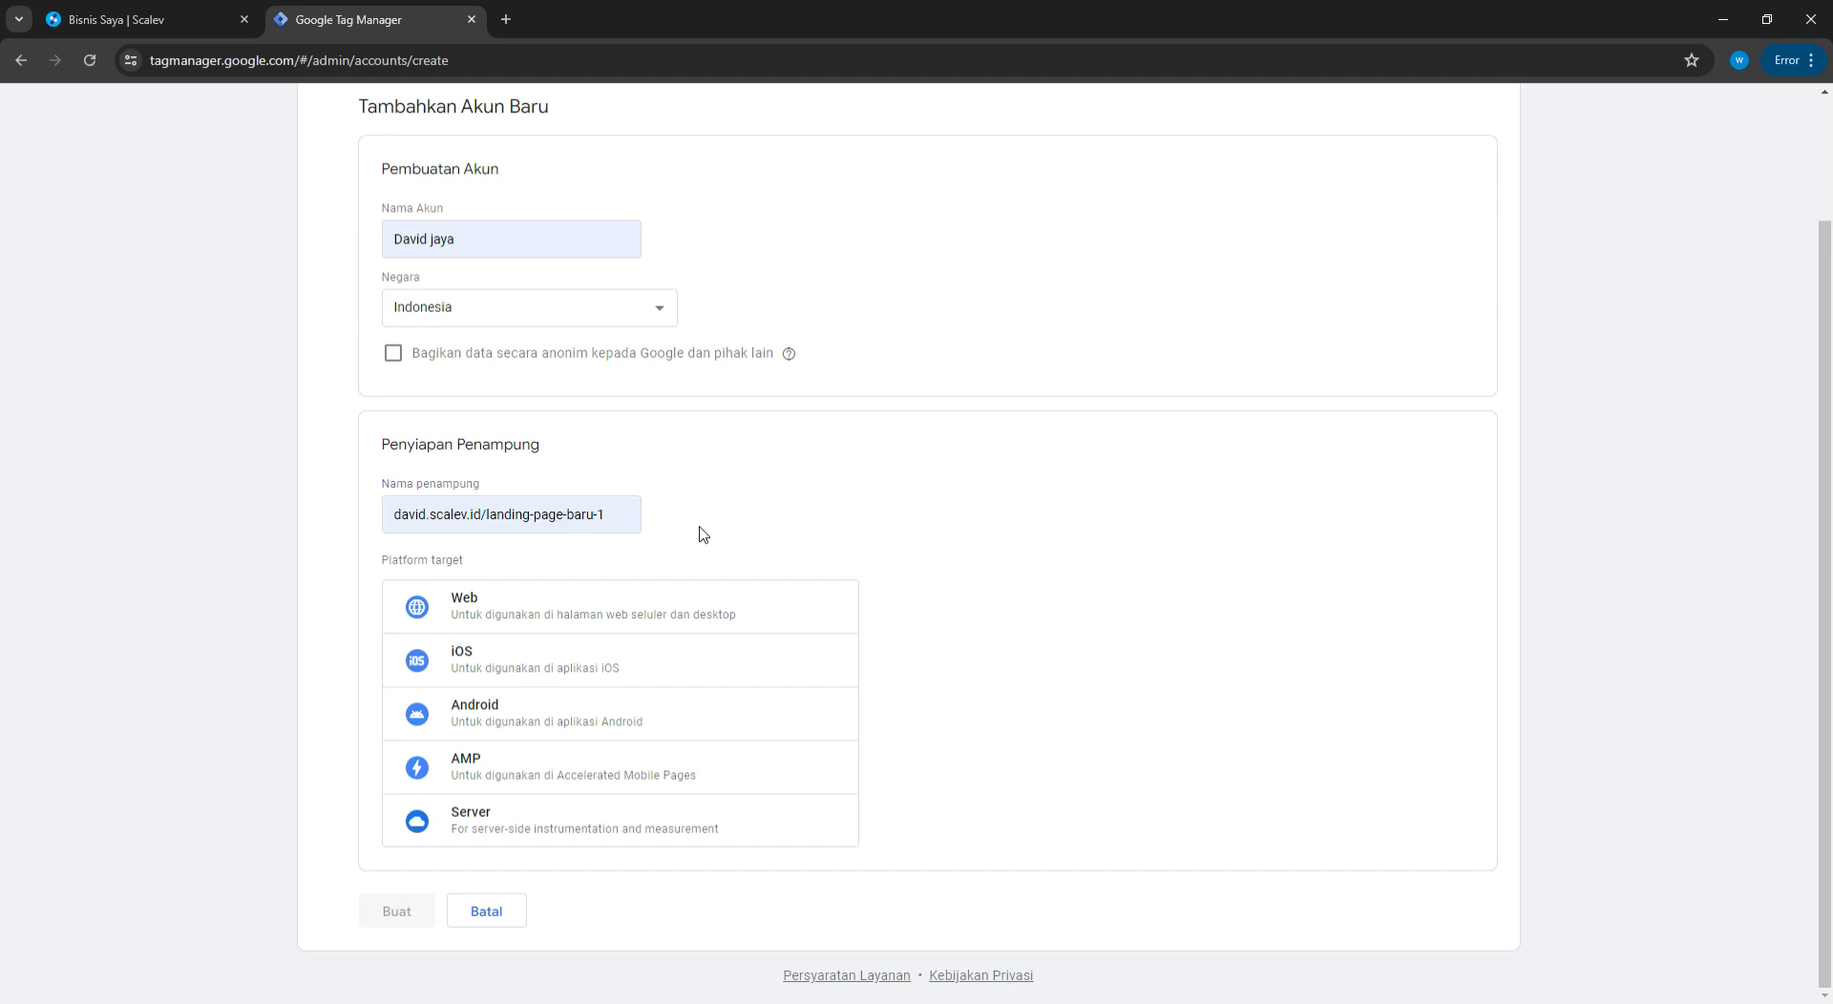
left_click(588, 592)
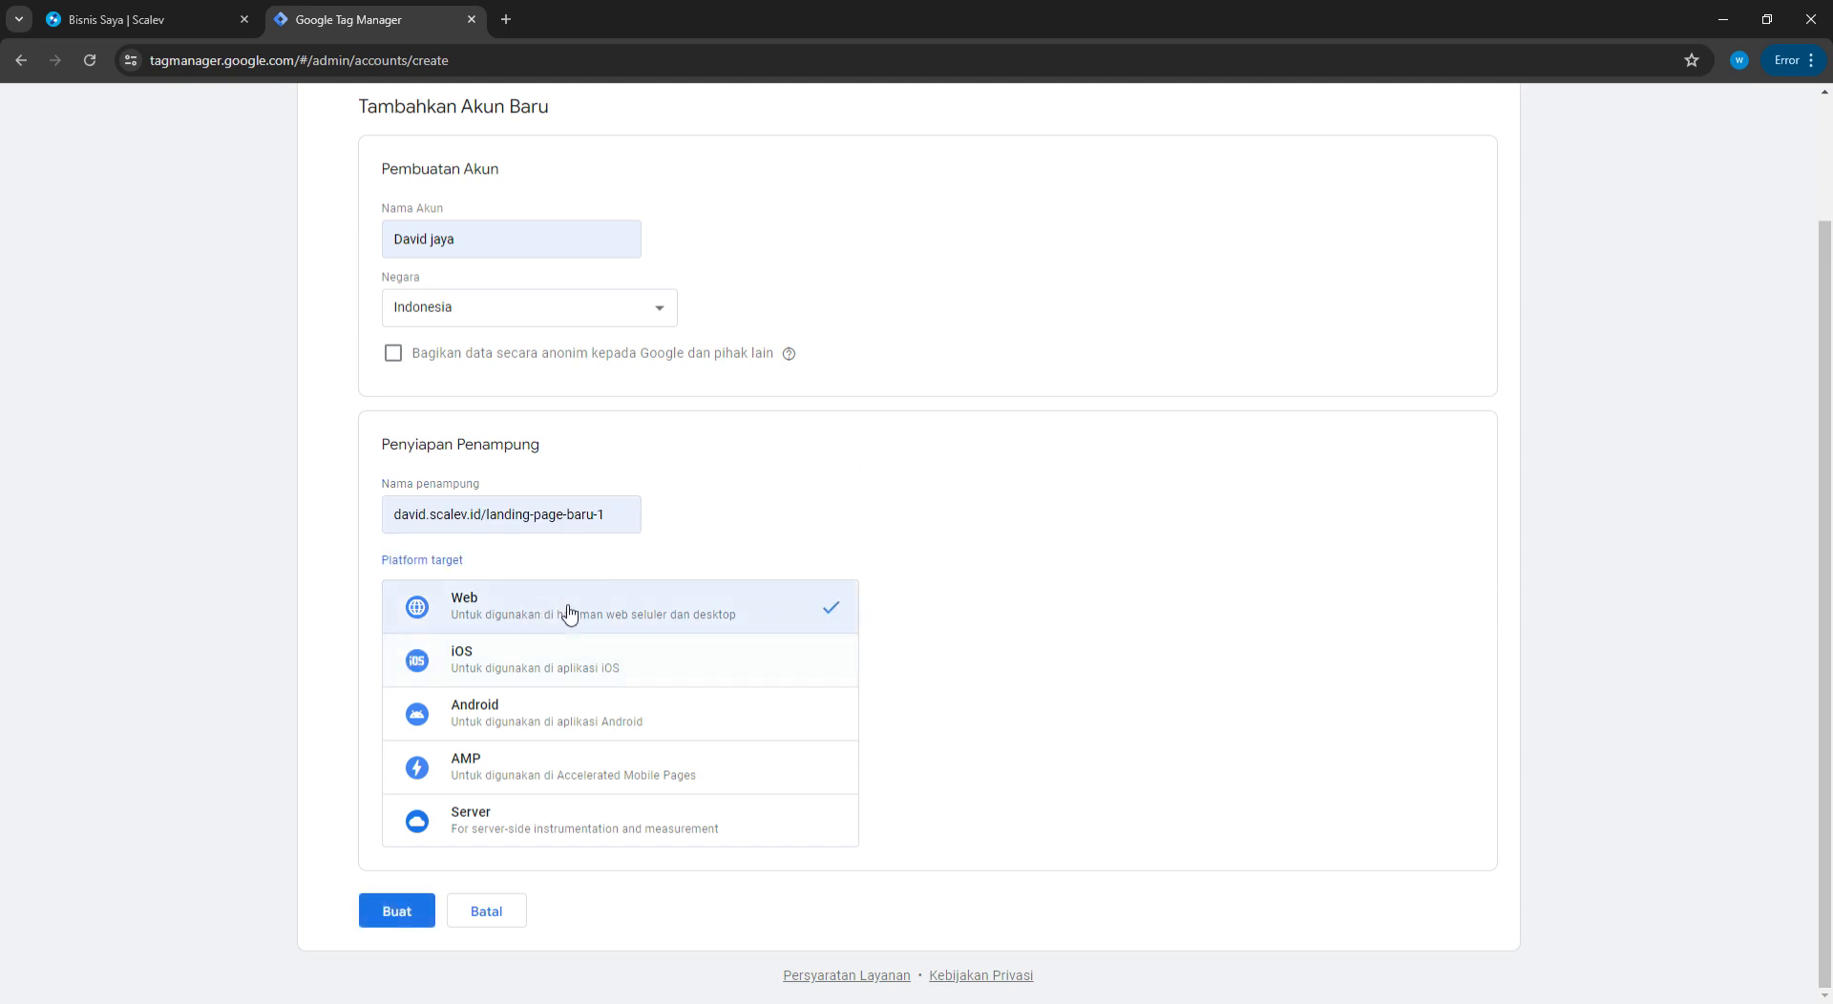
Create the account and container, accepting the data processing and service terms
left_click(405, 910)
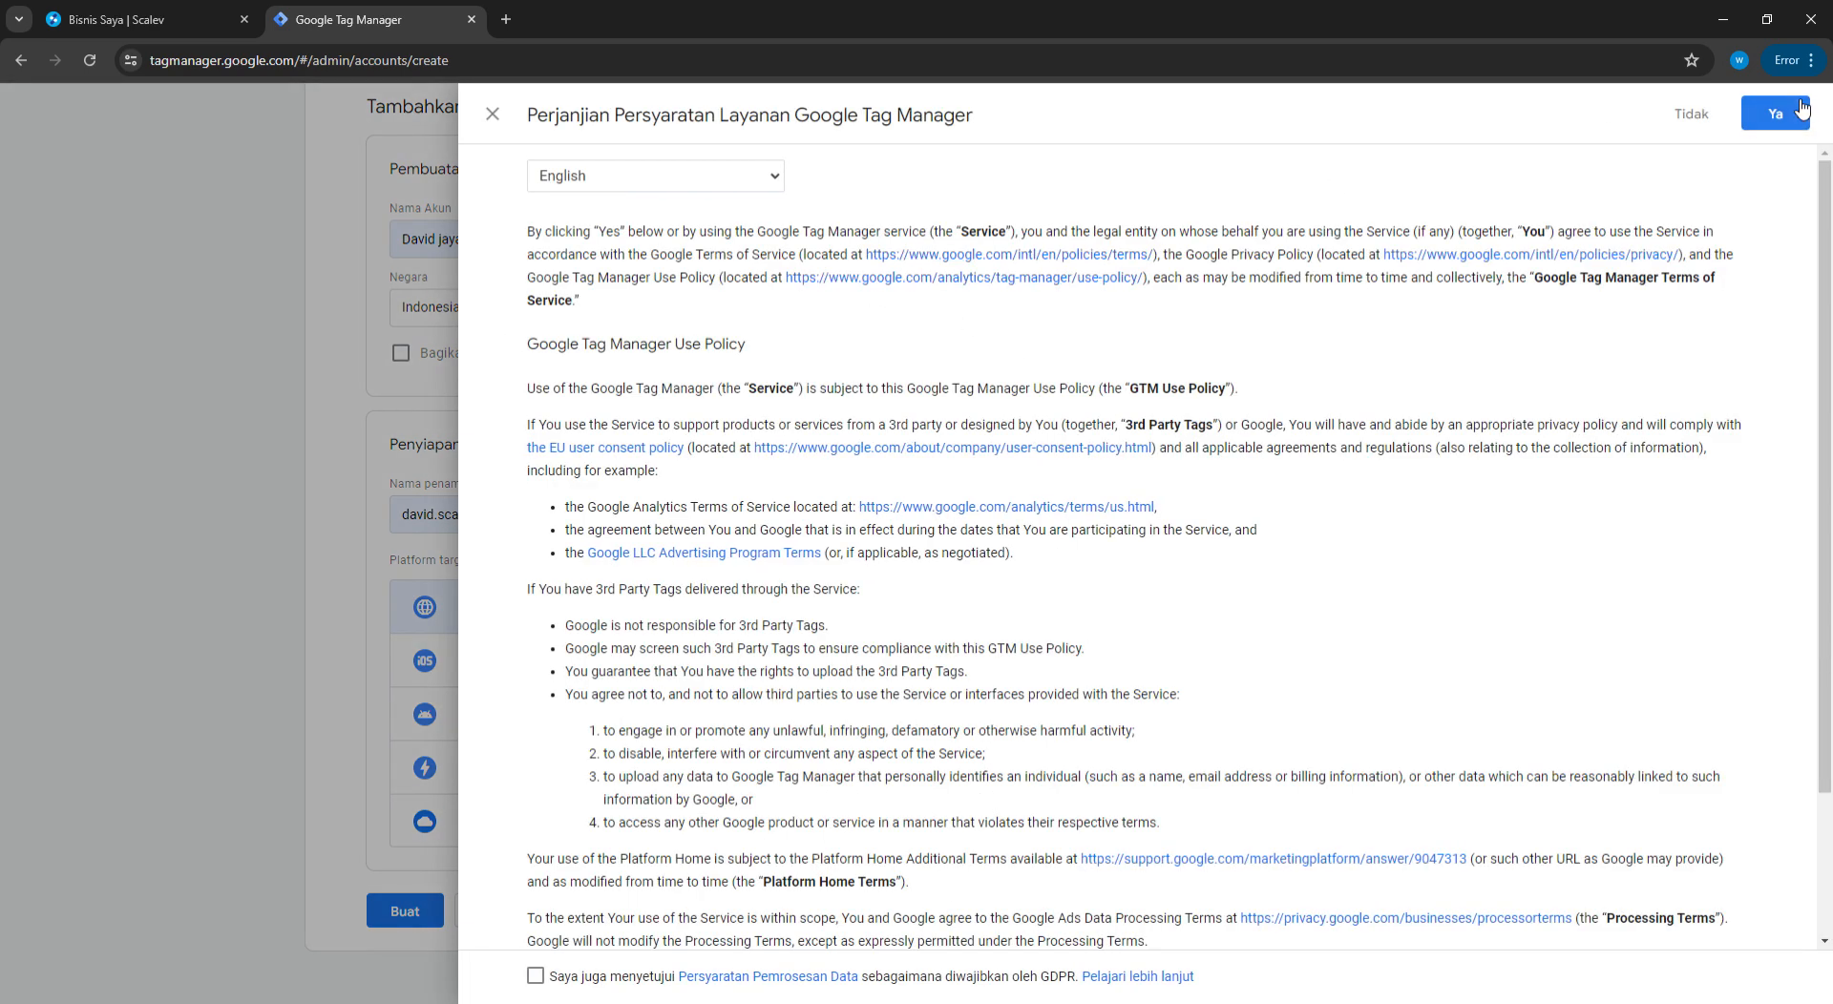
left_click(536, 976)
left_click(1790, 116)
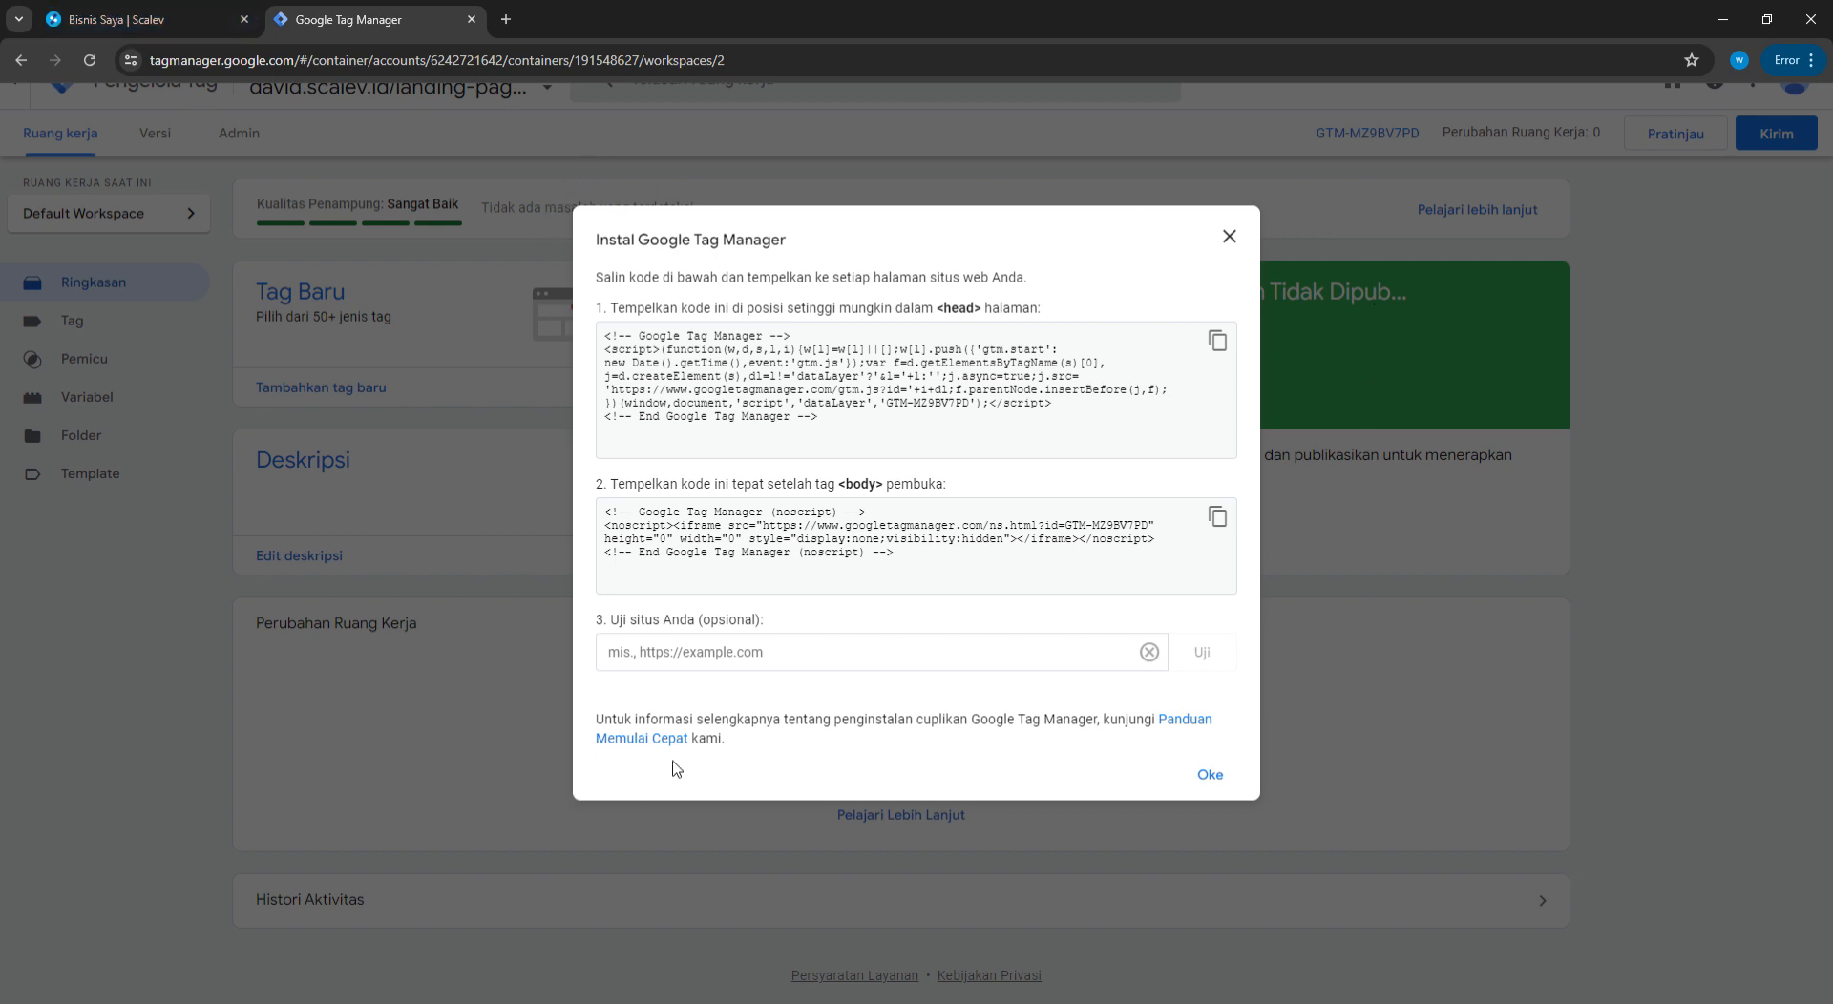
Select the body and head install snippets, close the install dialog, and go to Variables
left_click_drag(918, 557, 517, 453)
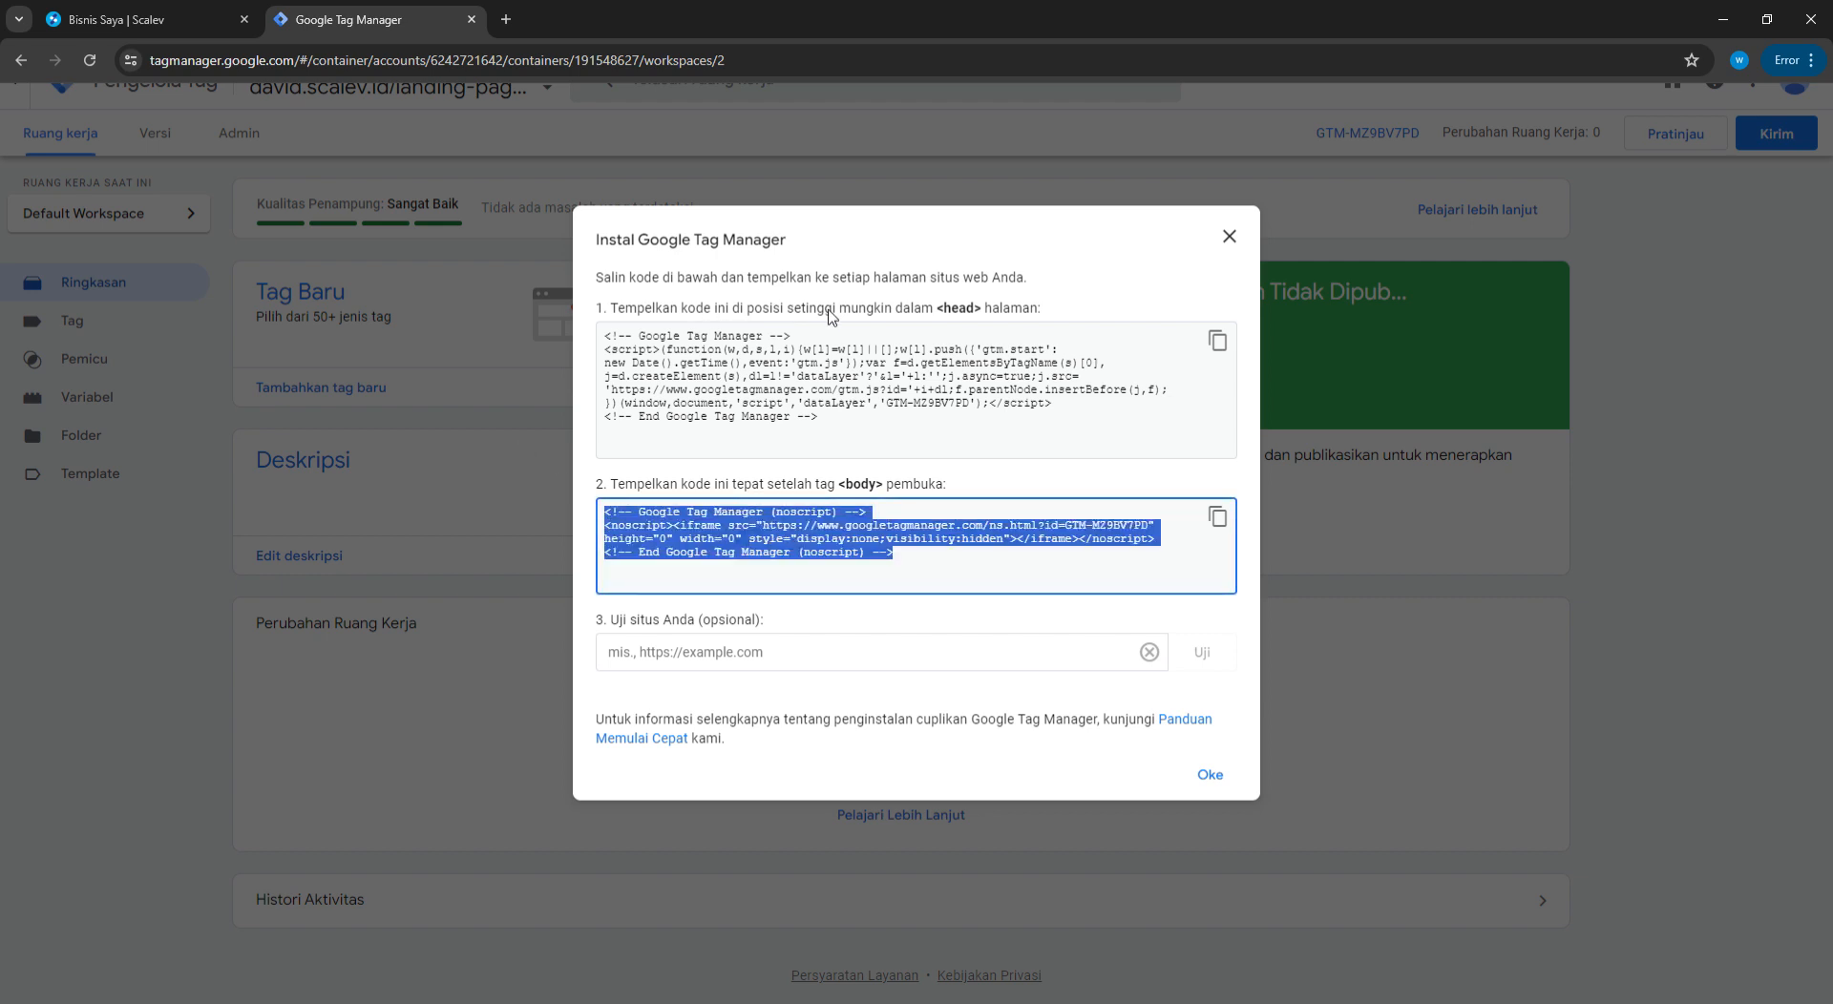
left_click(911, 411)
left_click_drag(875, 424, 589, 344)
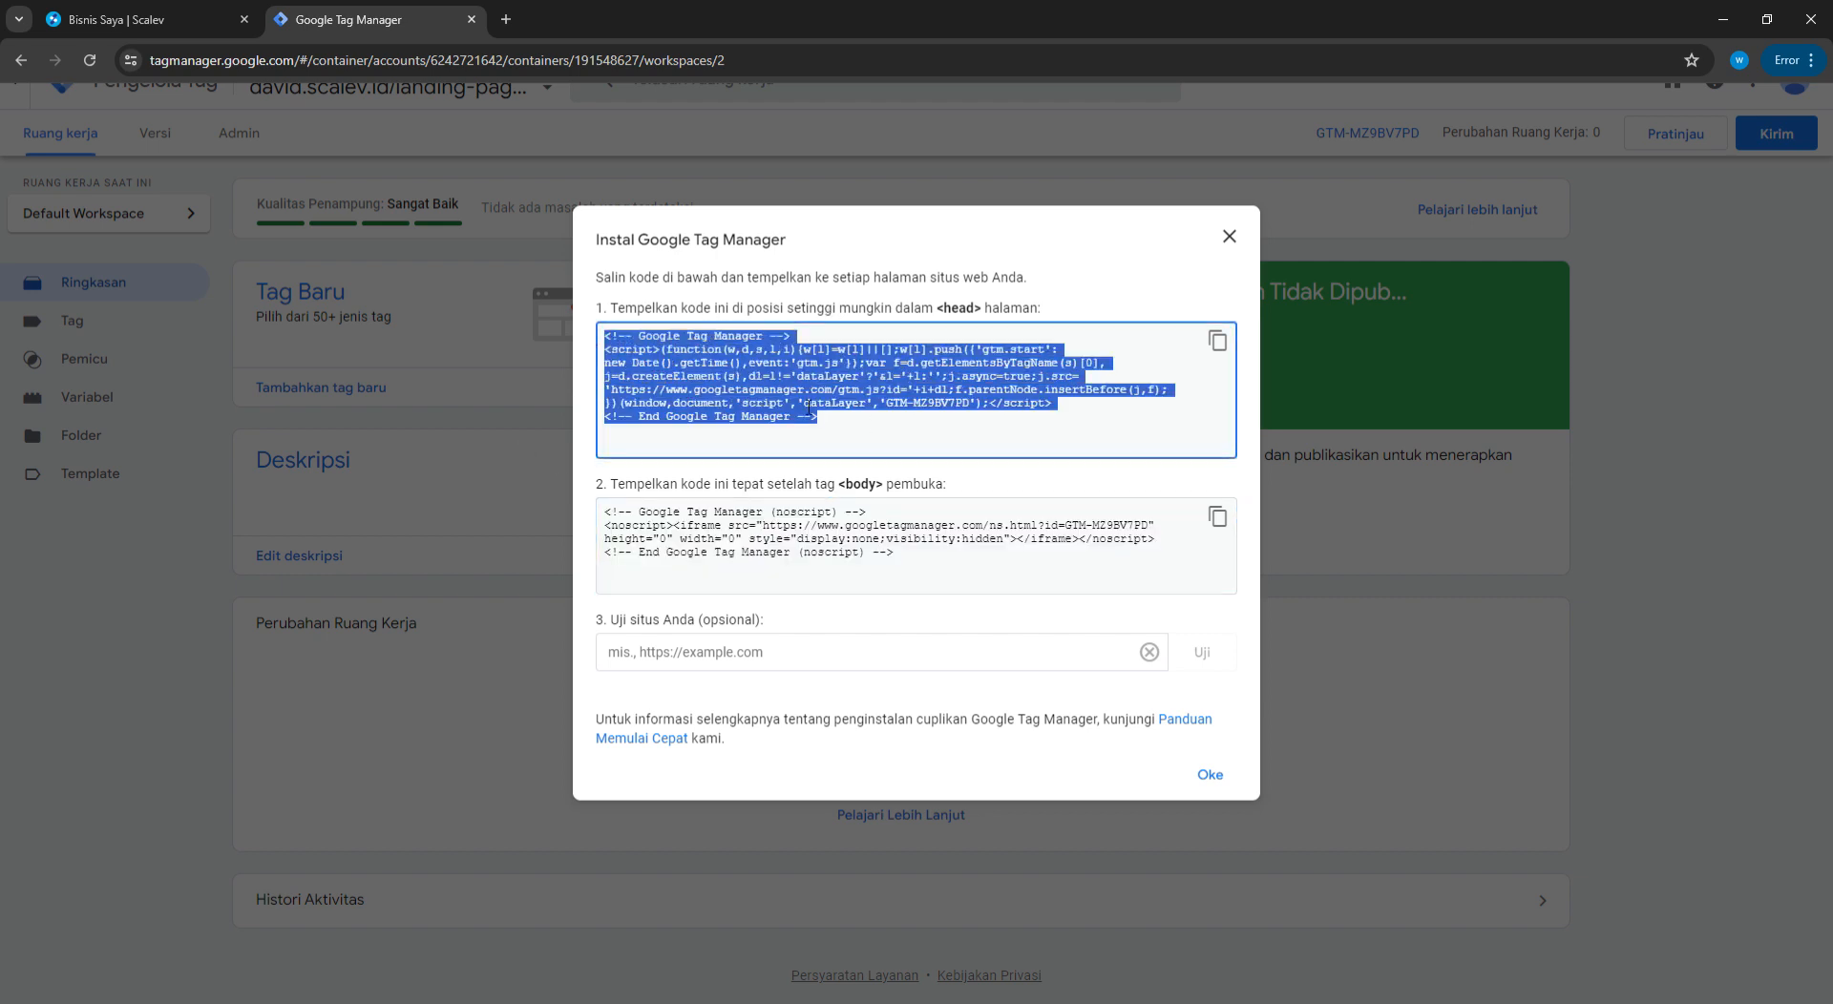
left_click(1230, 237)
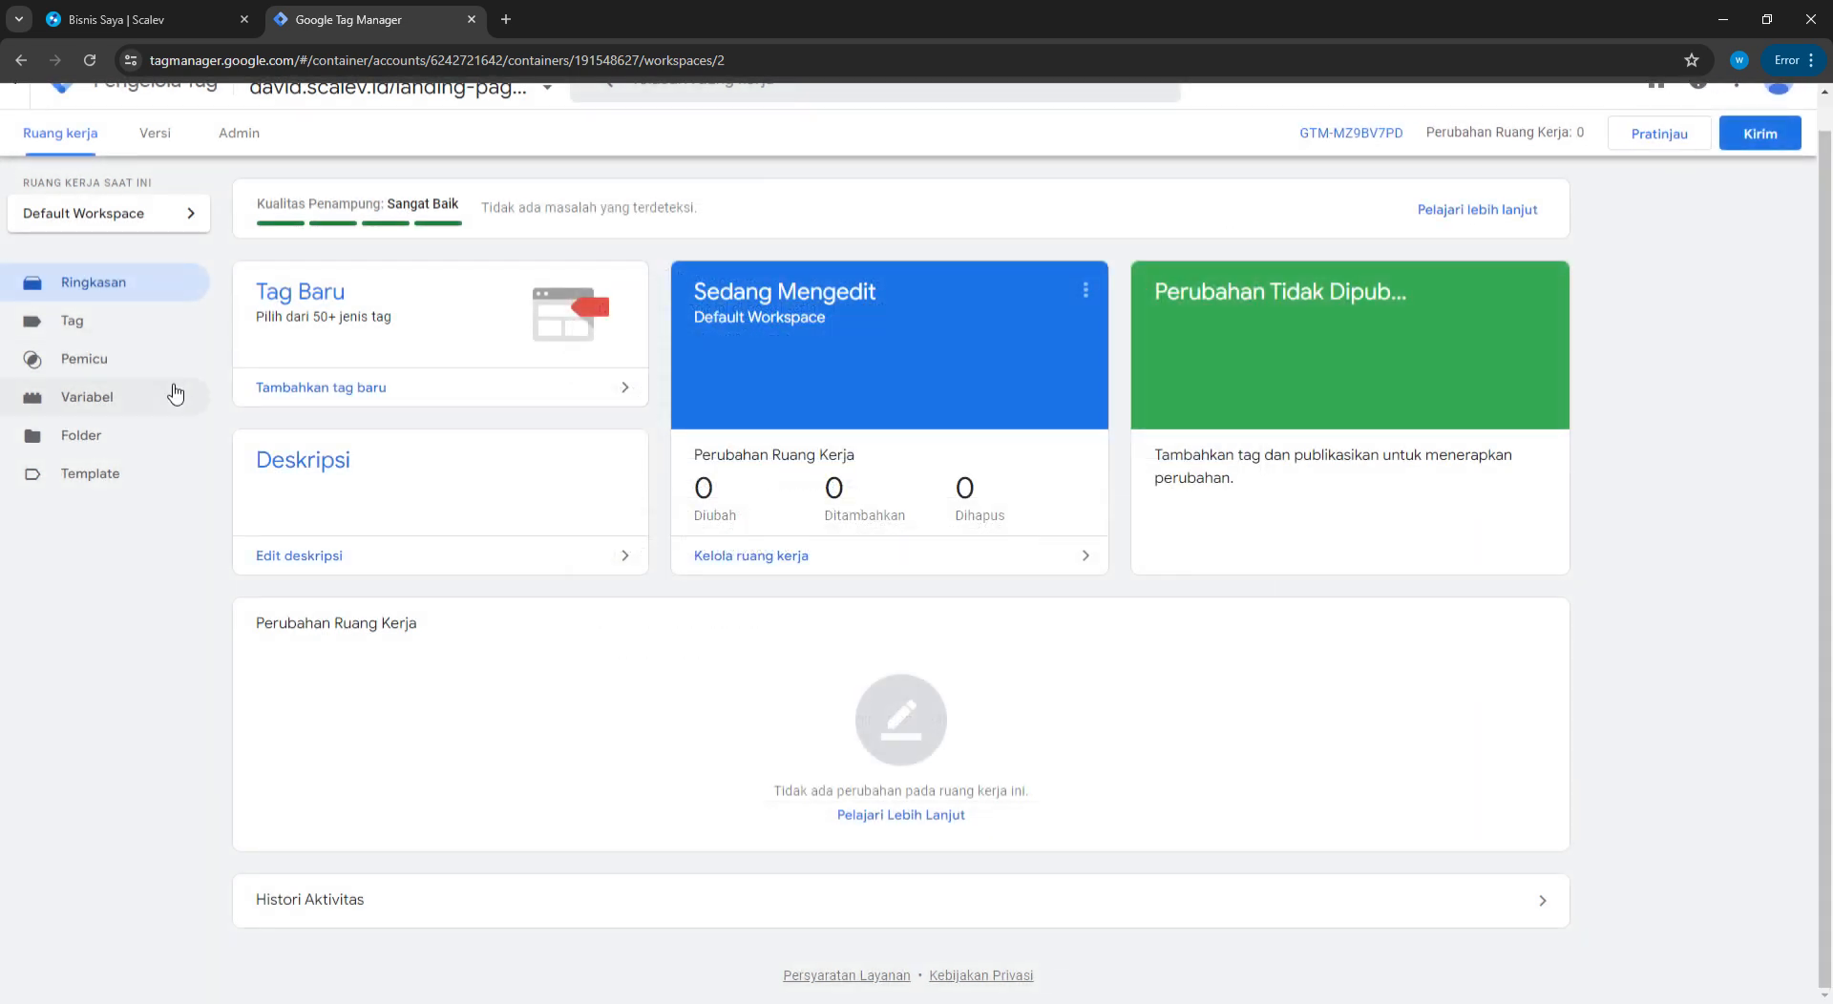
left_click(107, 399)
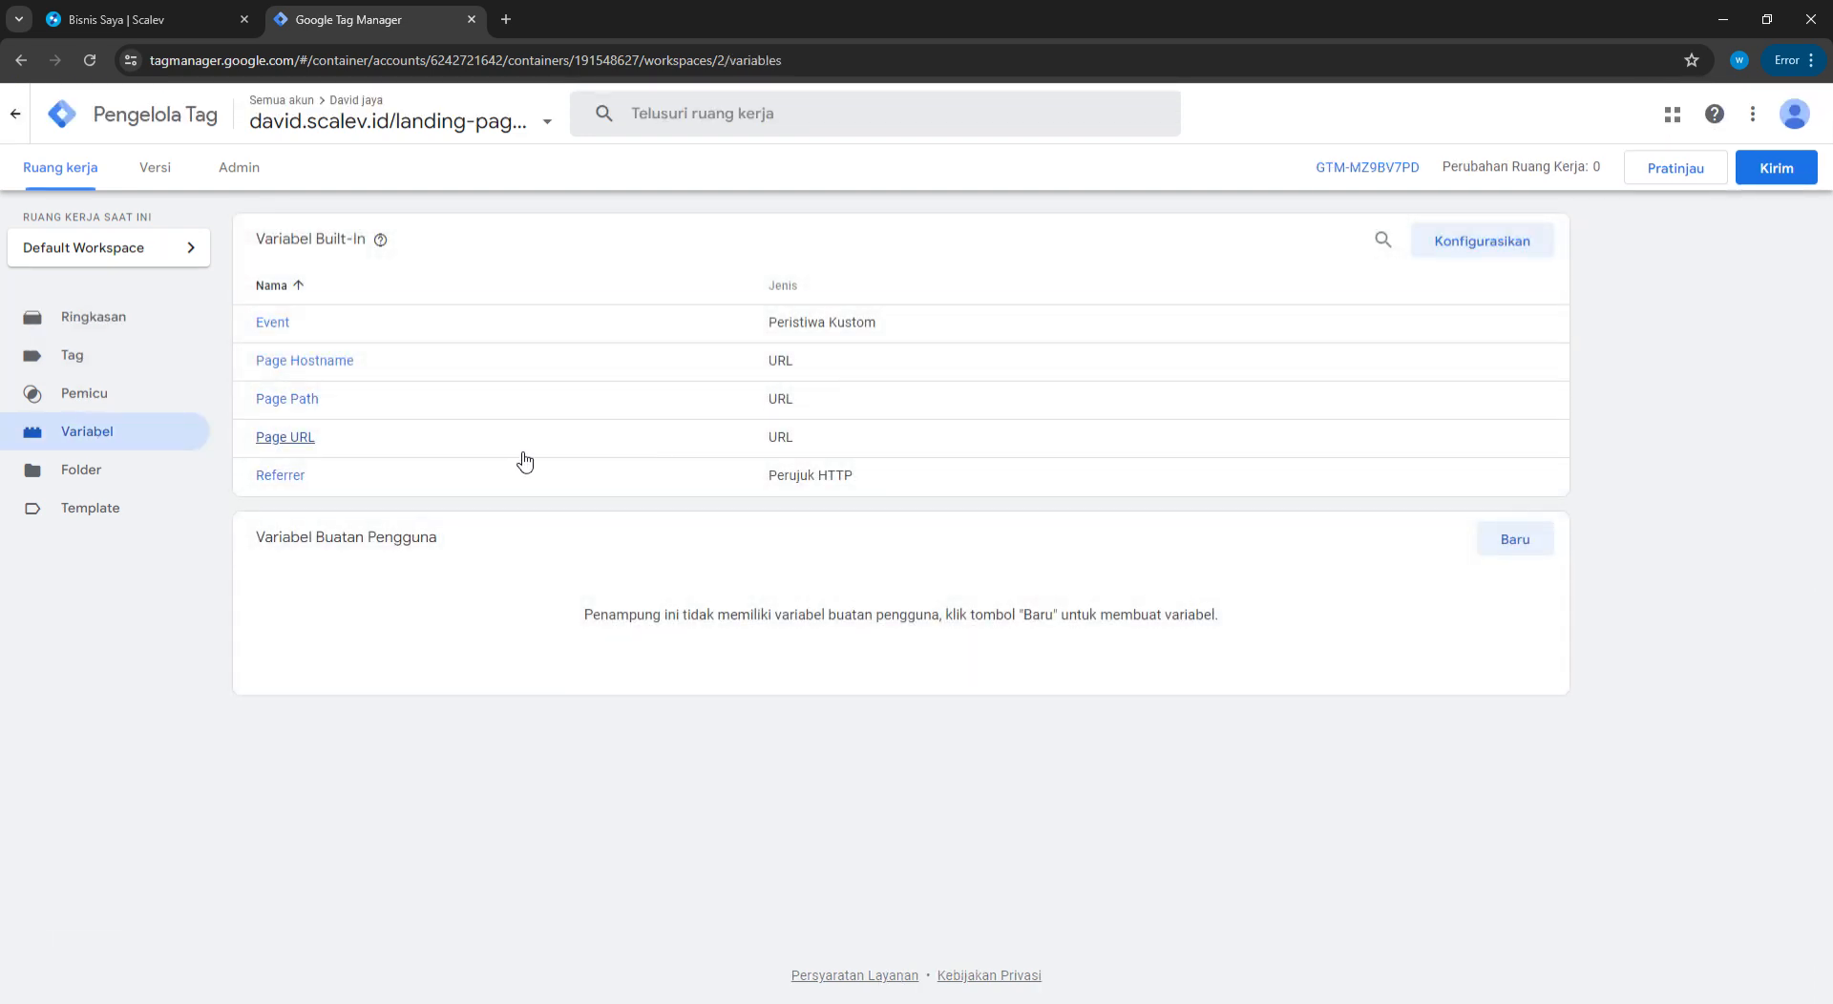
Enable the Click Element, Classes, ID, Target, URL and Text built-in variables, then view Triggers
left_click(1464, 245)
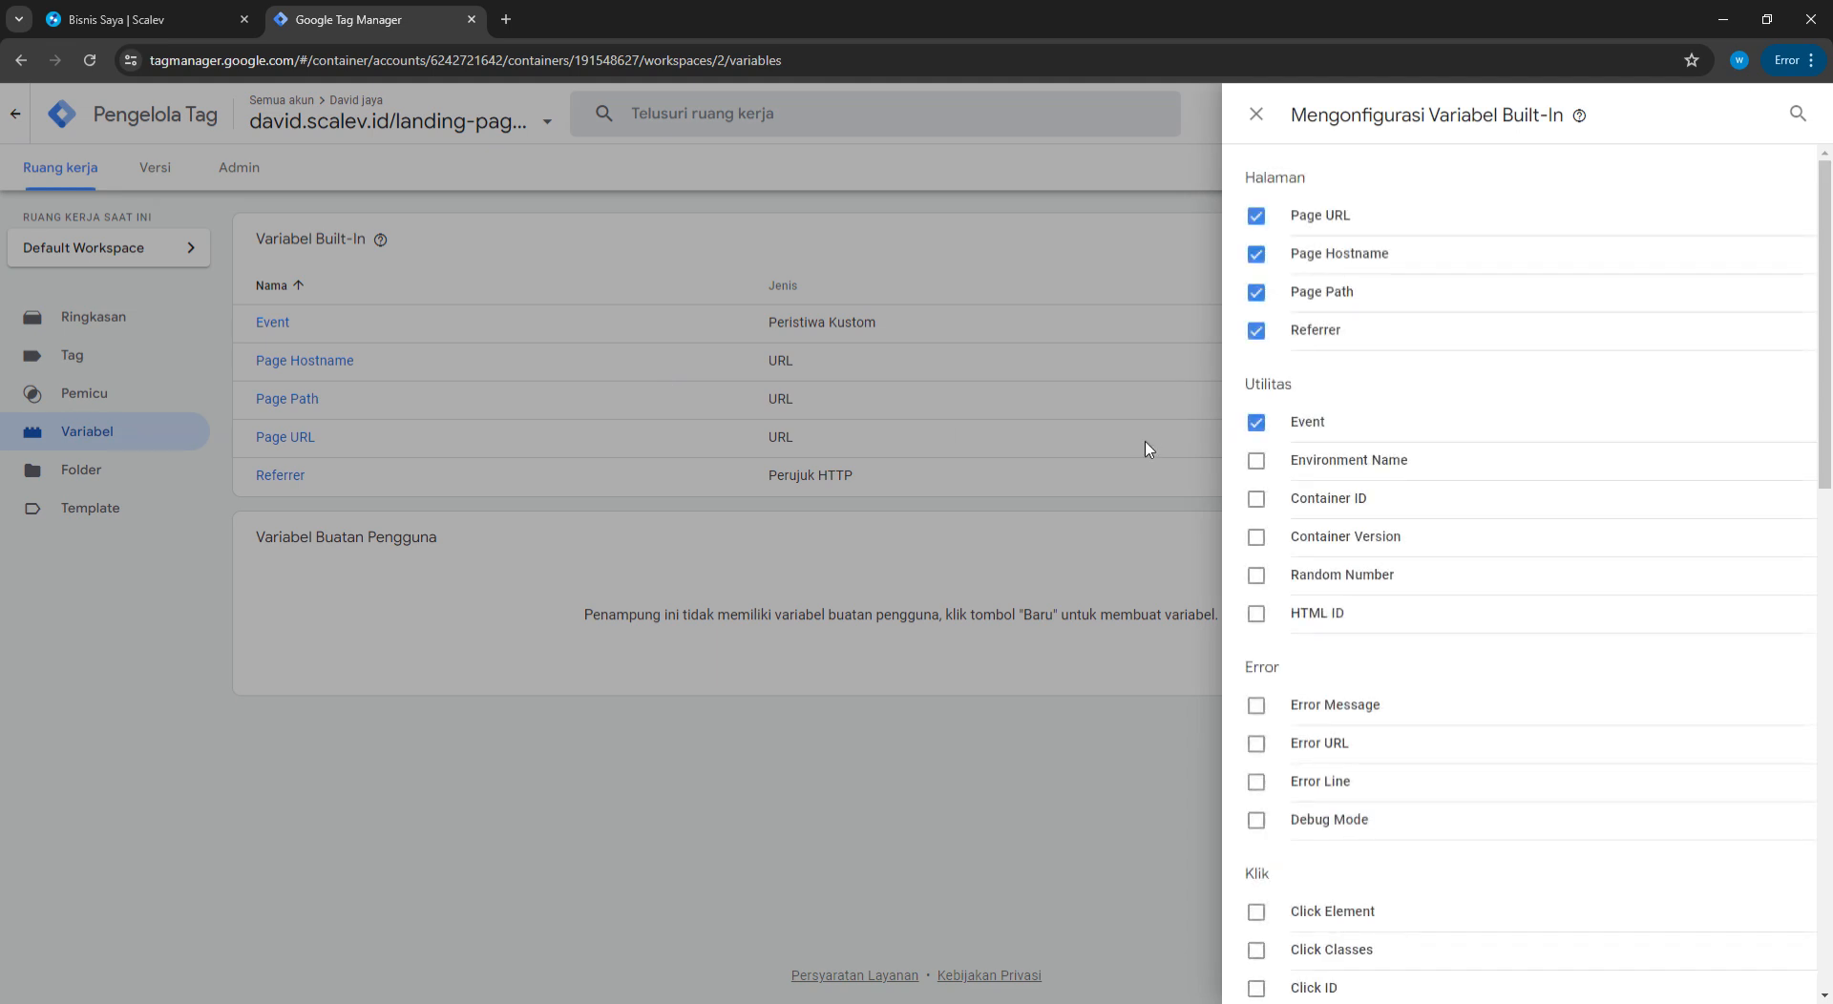
scroll(1420, 766, "down", 7)
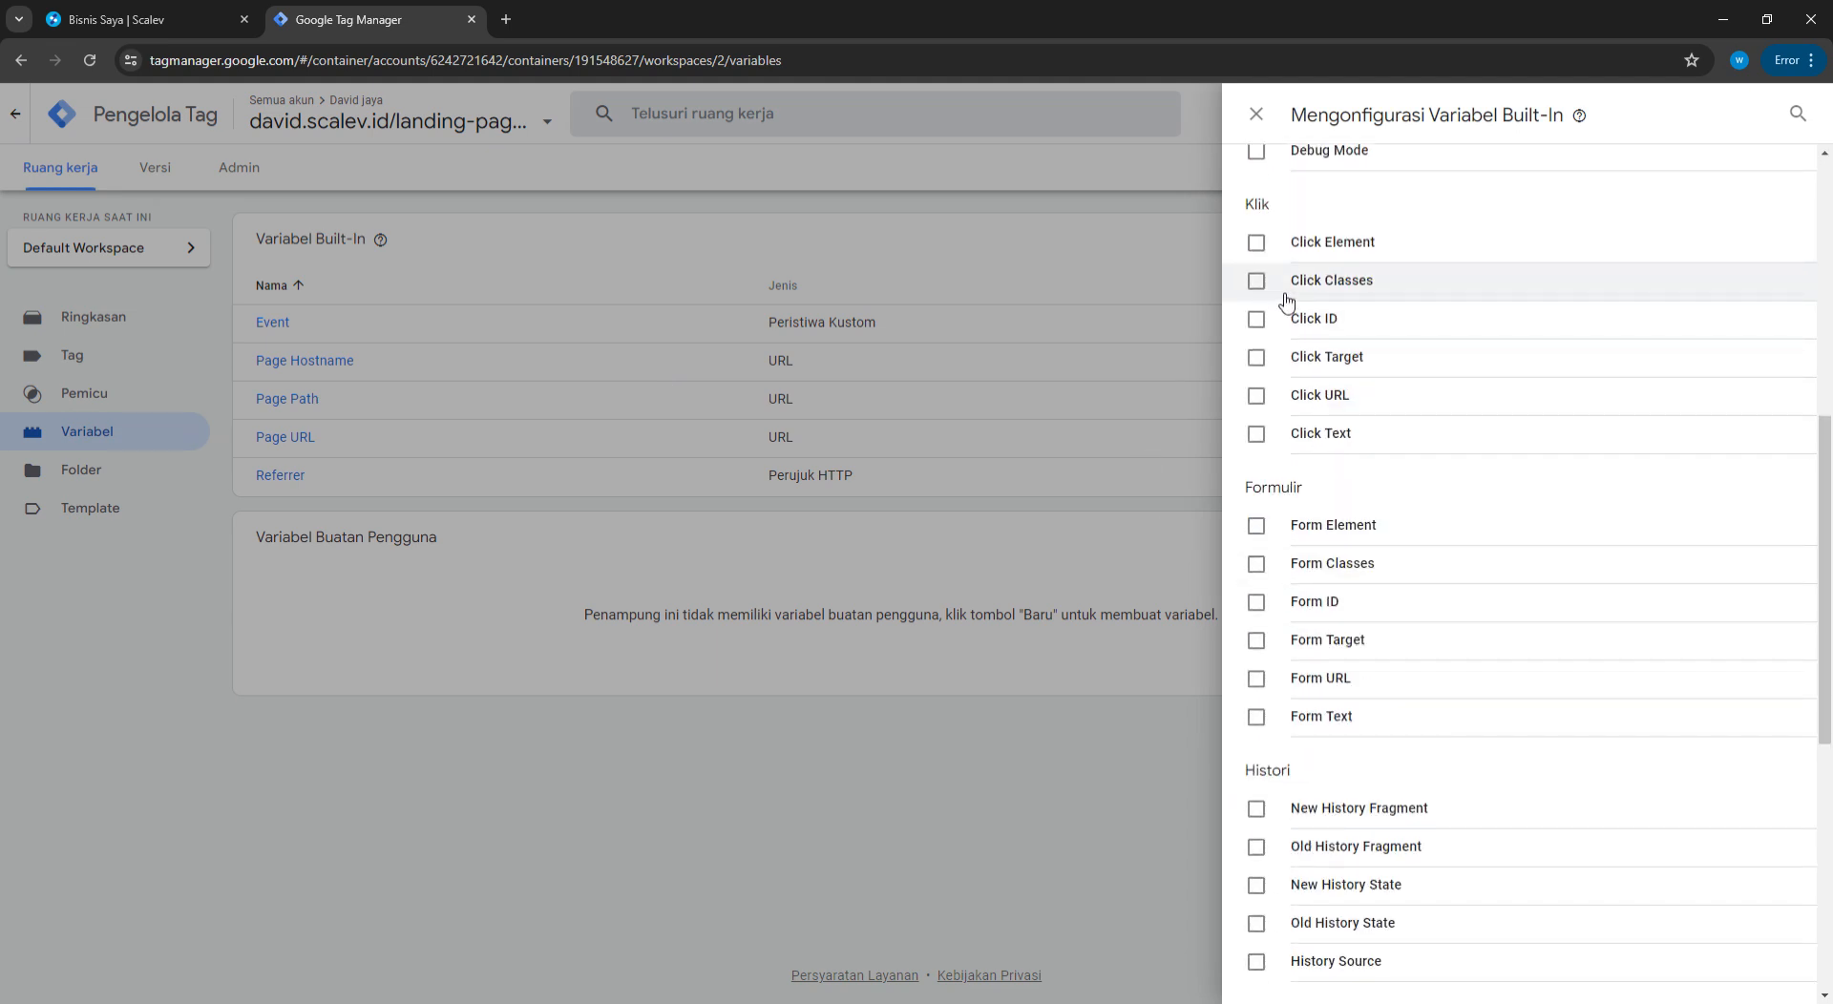
left_click(1256, 242)
left_click(1257, 281)
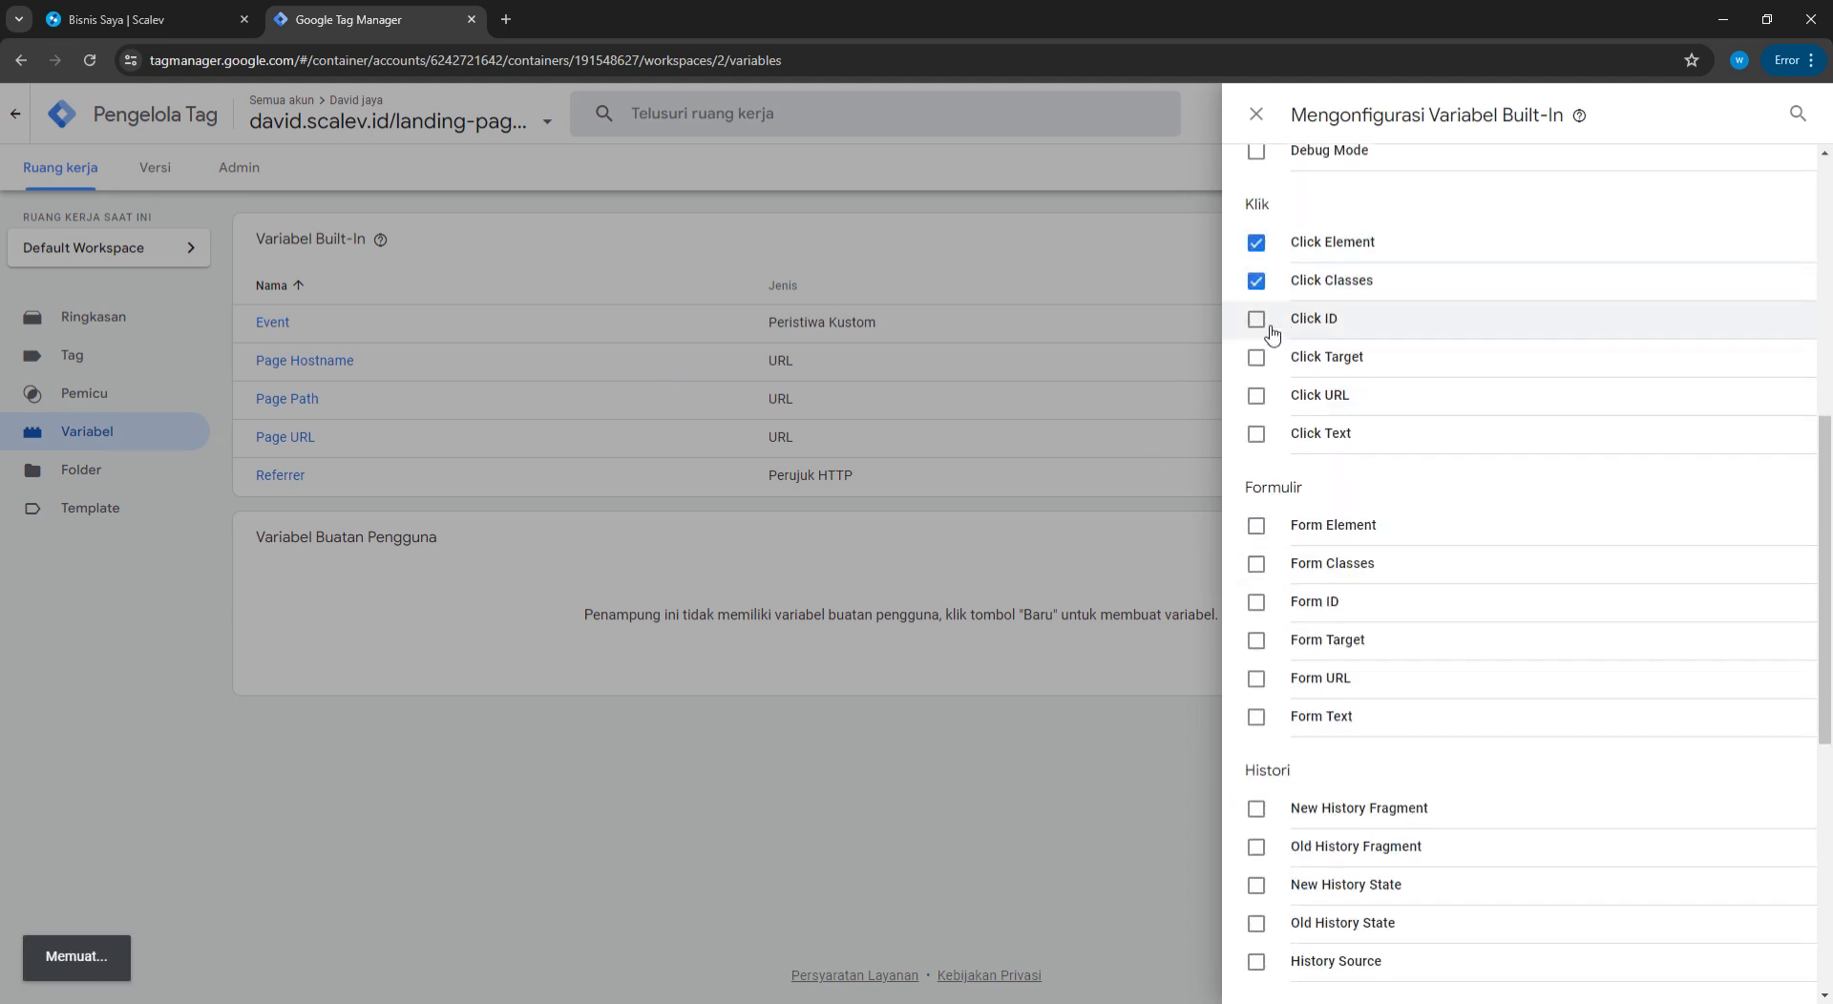
left_click(1269, 325)
left_click(1256, 357)
left_click(1256, 395)
left_click(1256, 434)
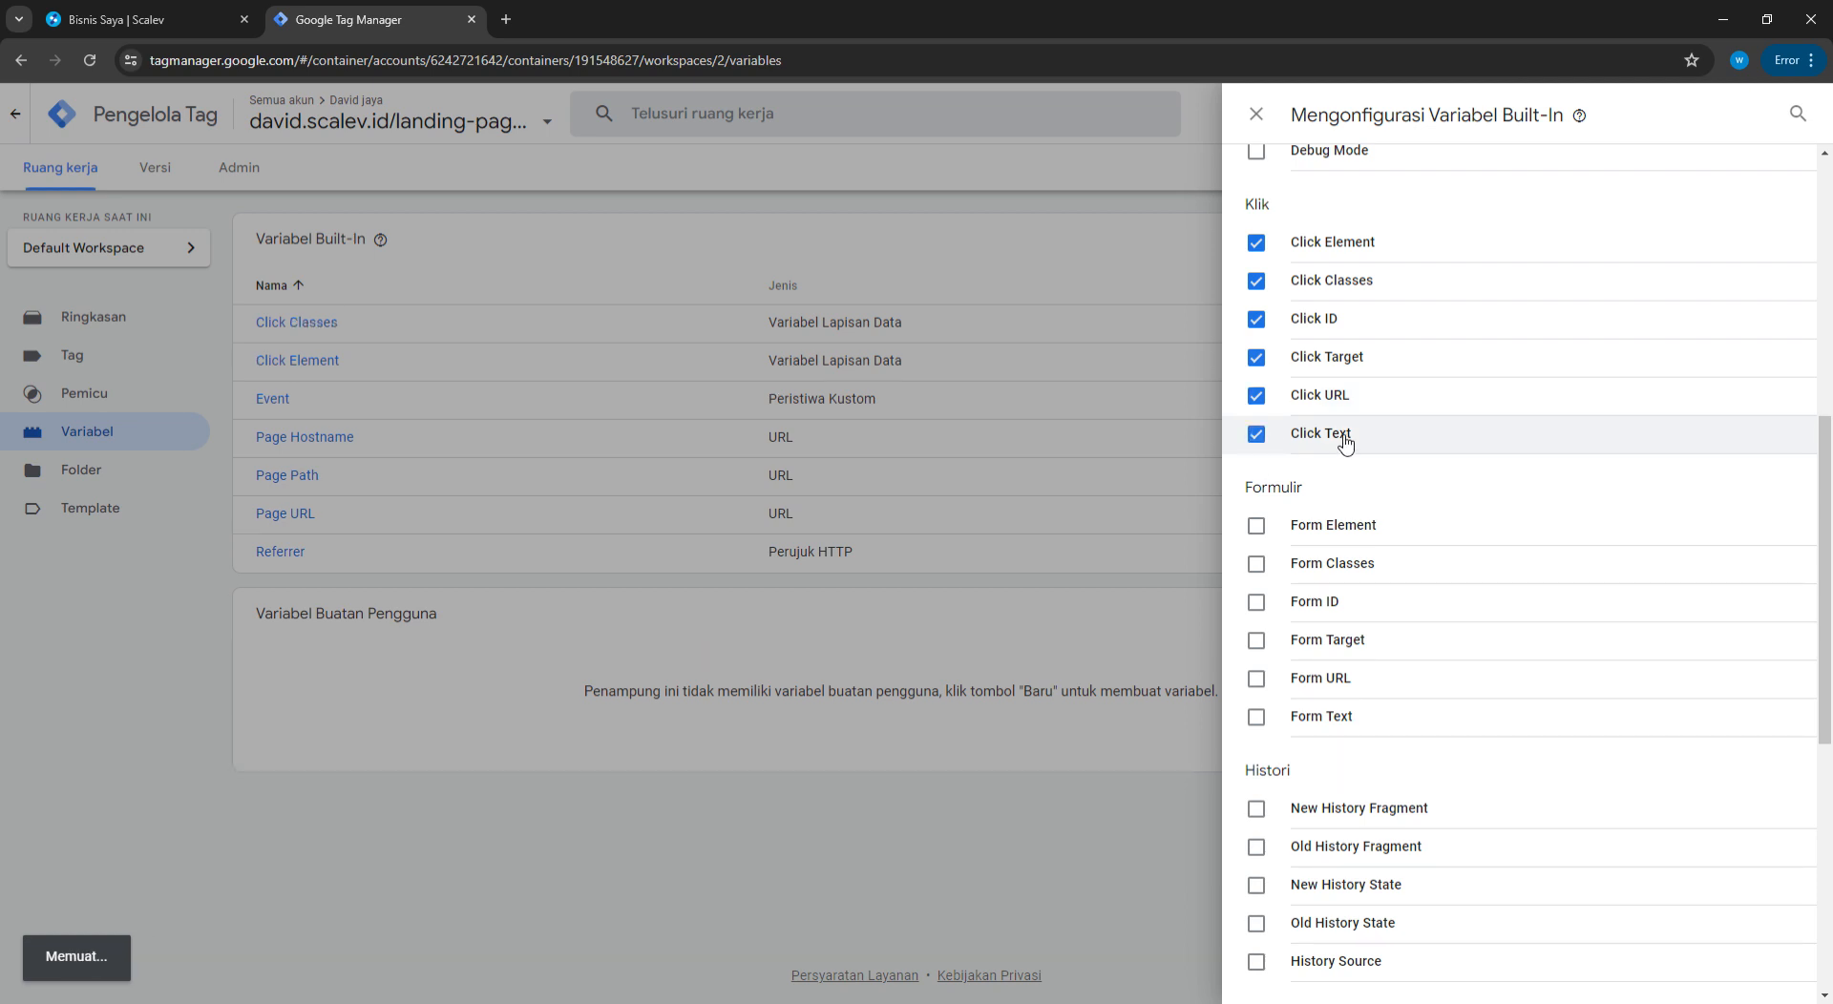
left_click(1257, 114)
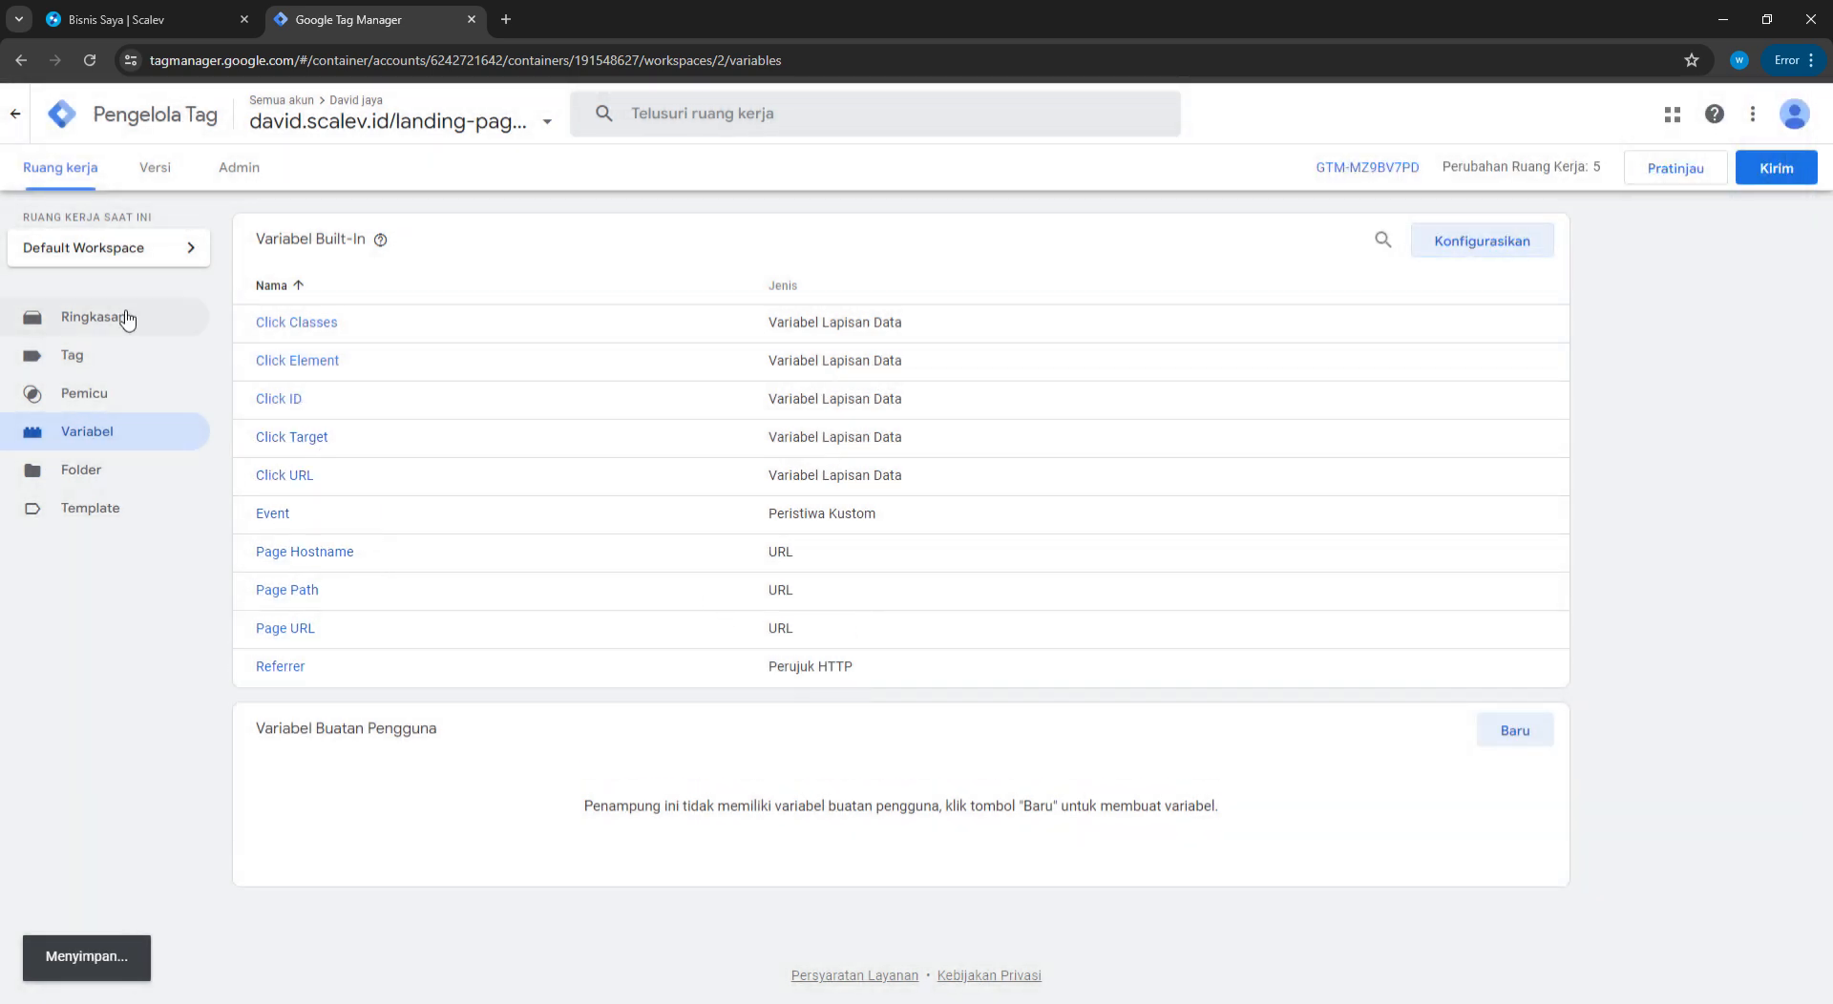
left_click(71, 395)
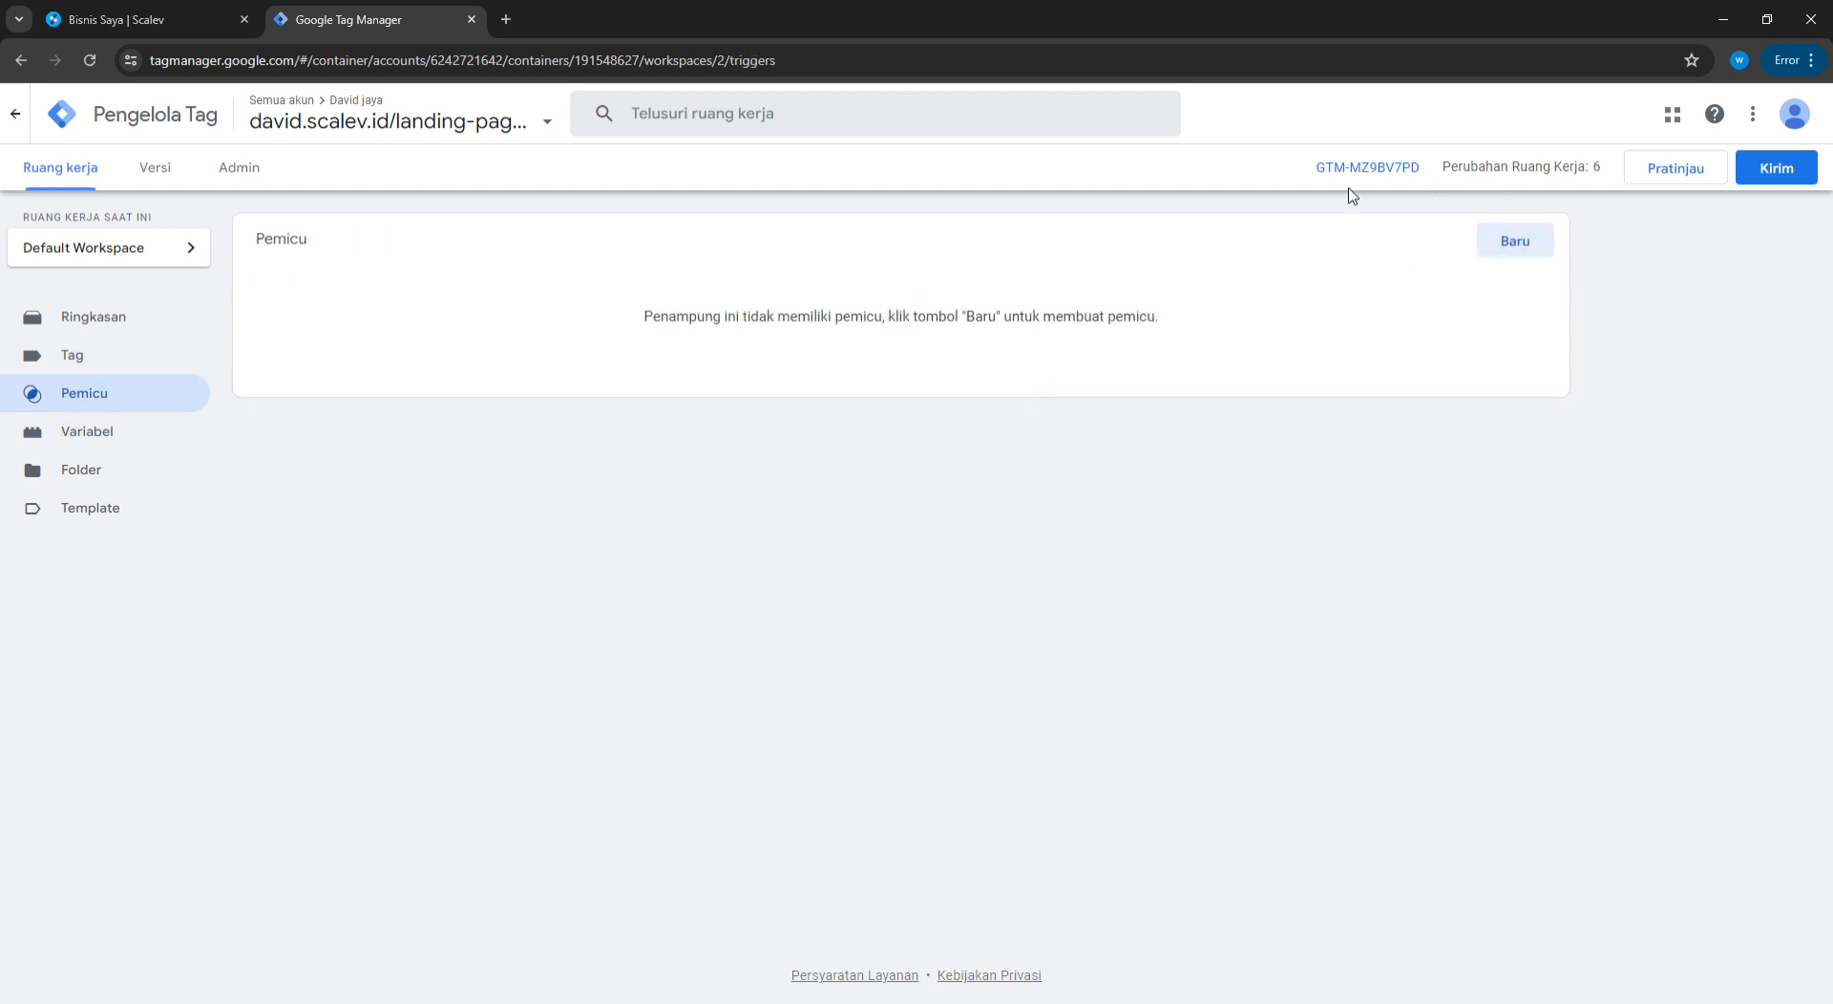
left_click(507, 20)
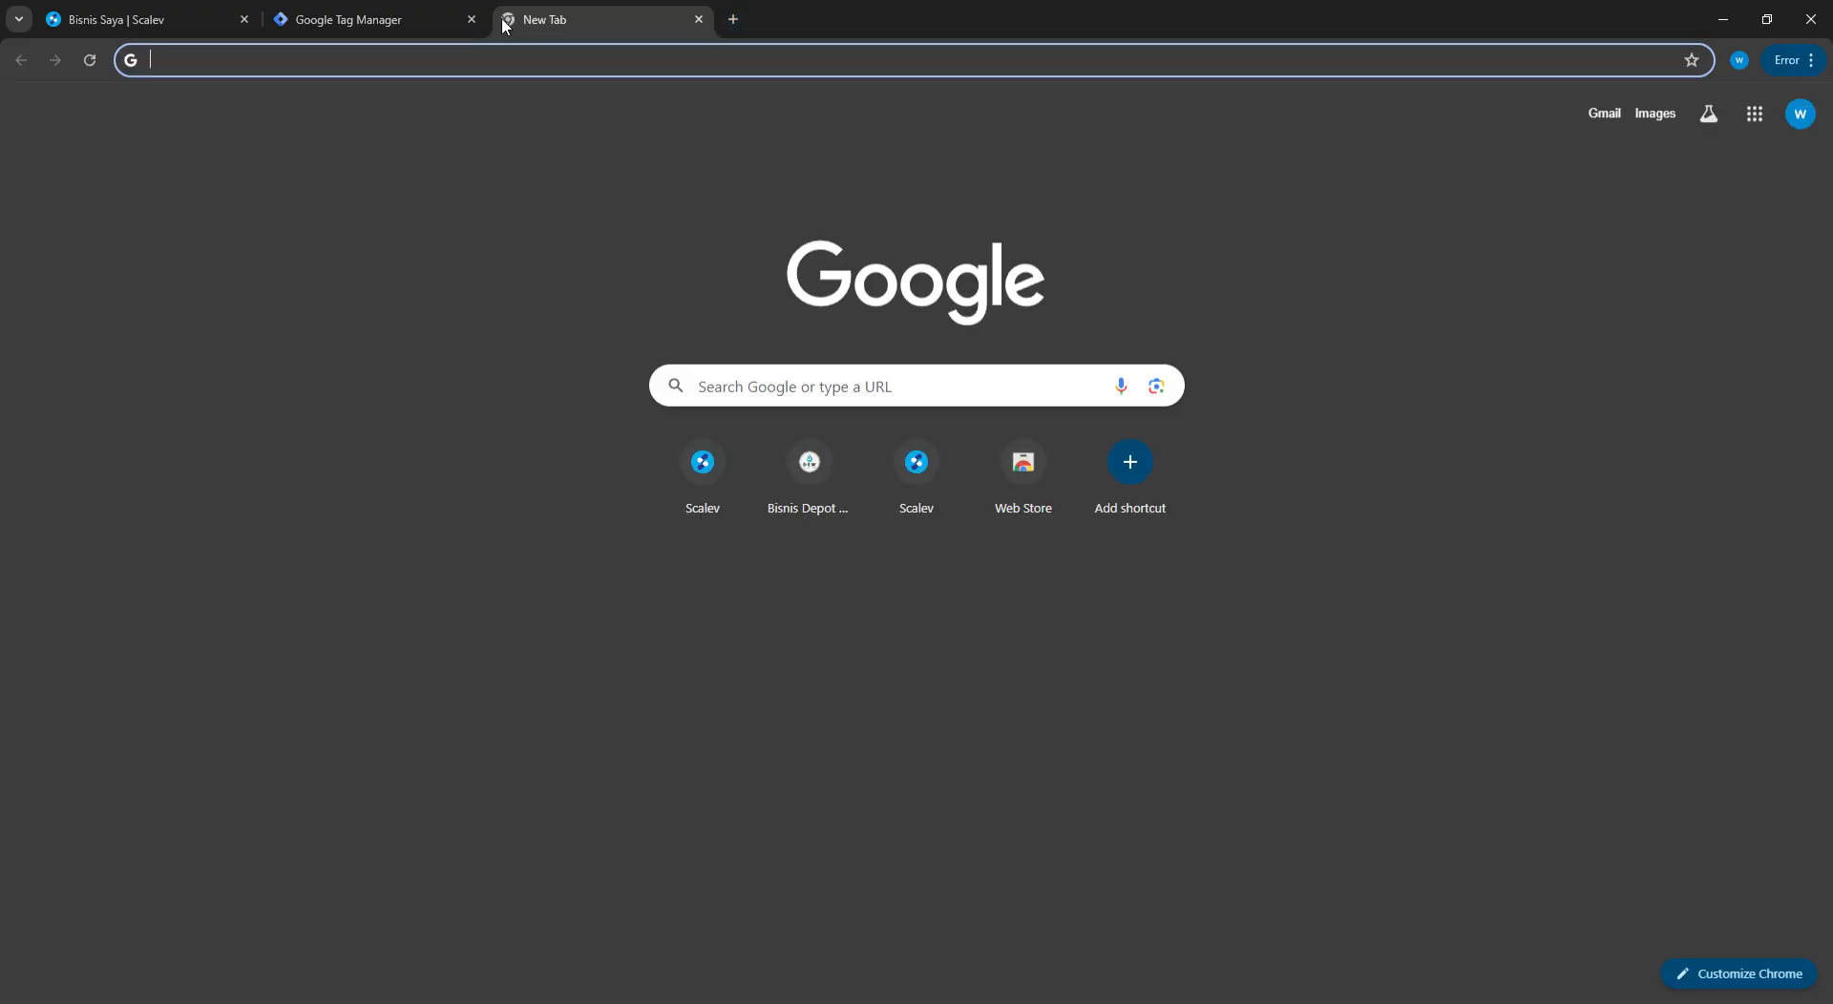
Search Google for 'google ads', open Google Ads Indonesia and enter the account
left_click(190, 70)
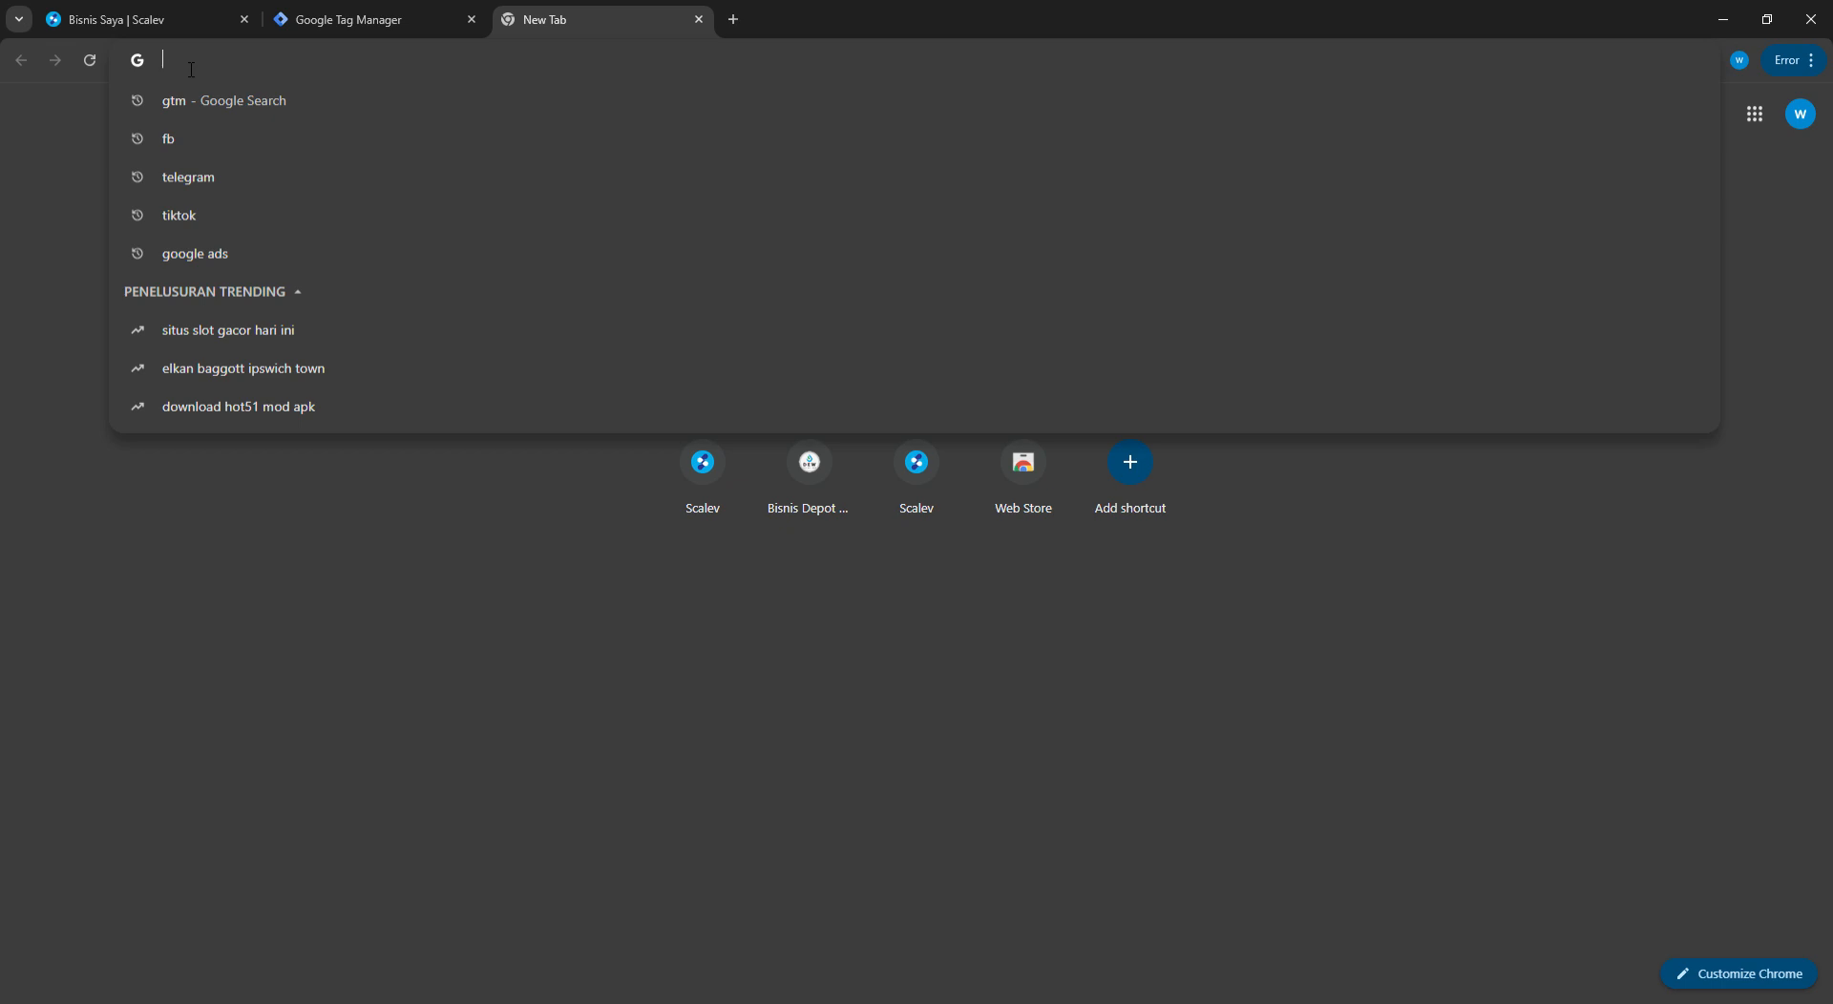
type("googl;")
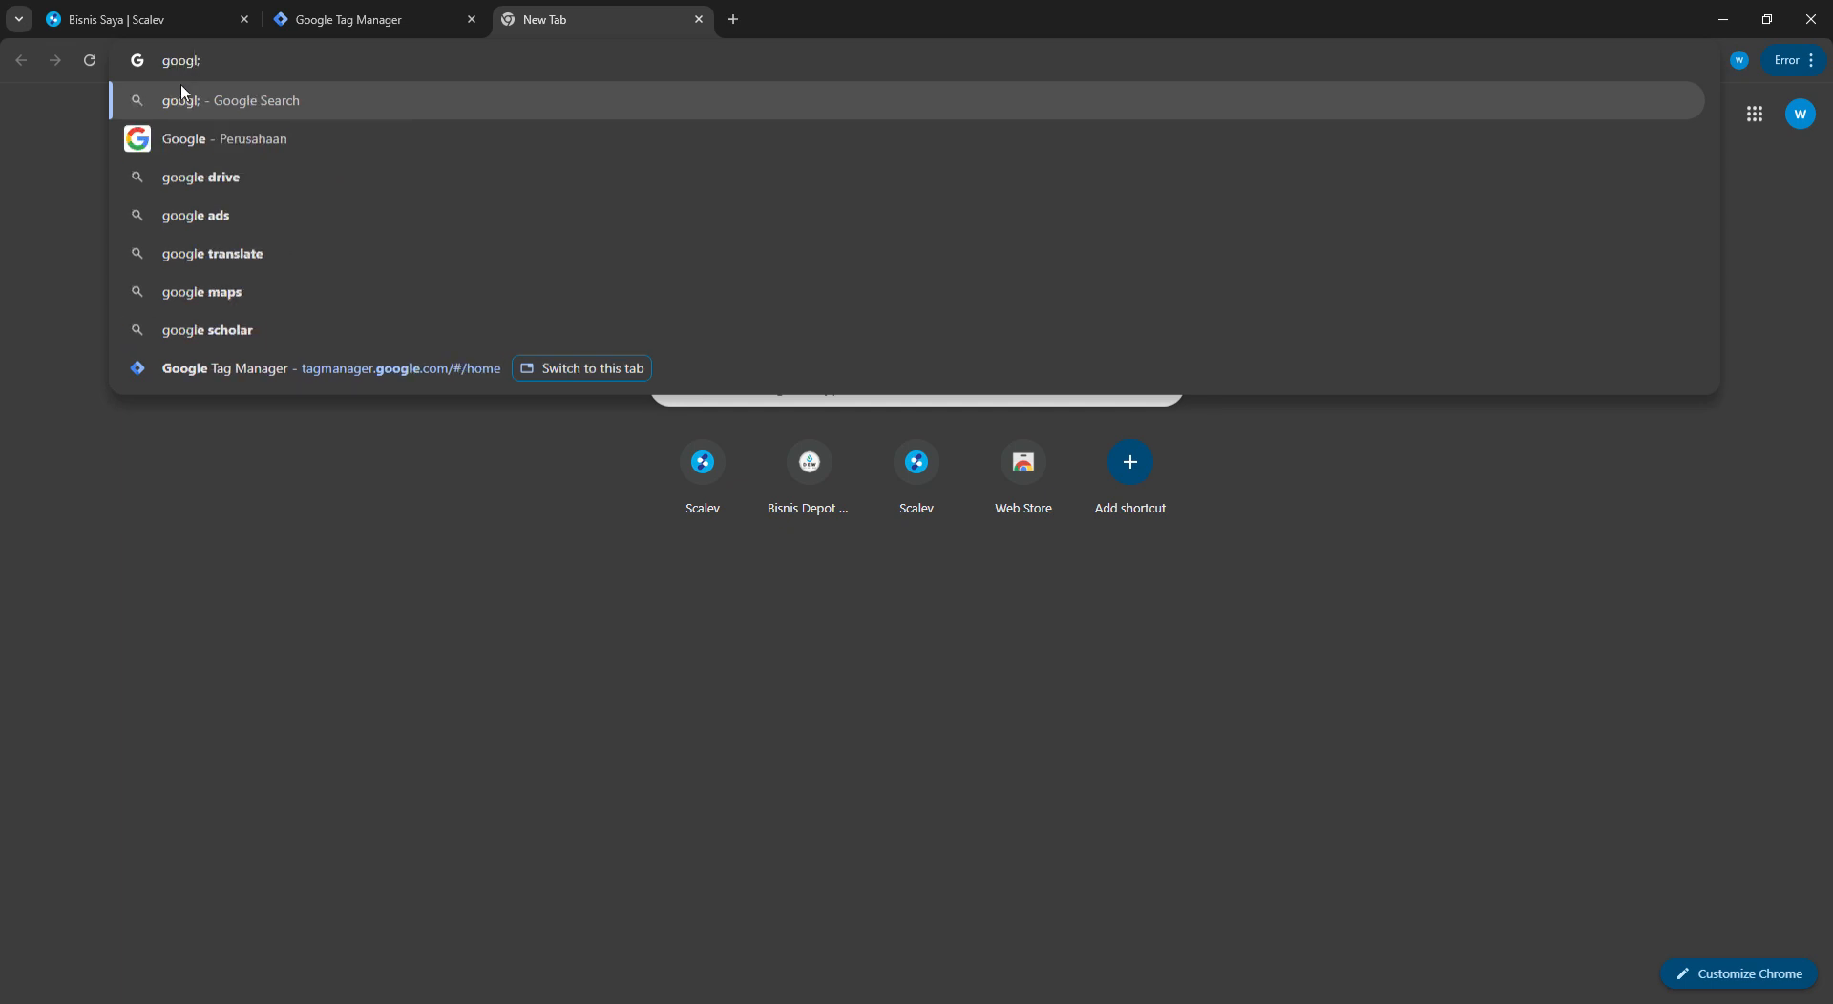
key("BackSpace")
type("e")
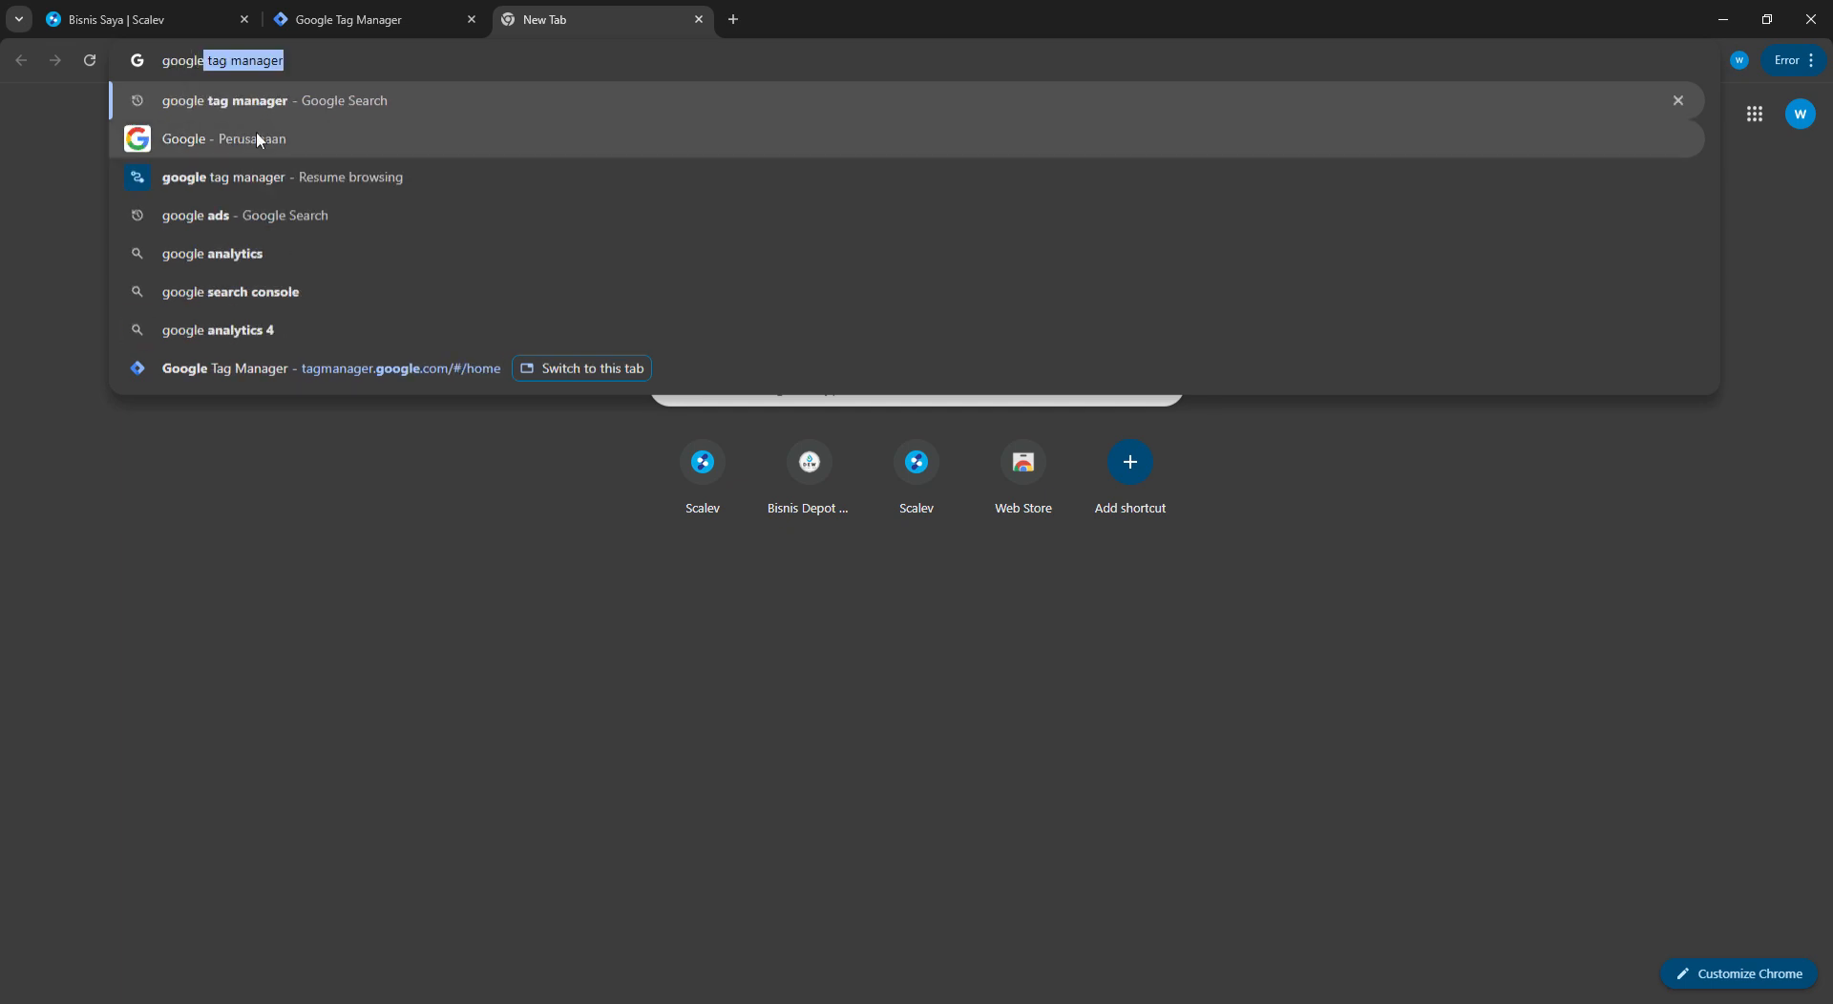
type(" ads")
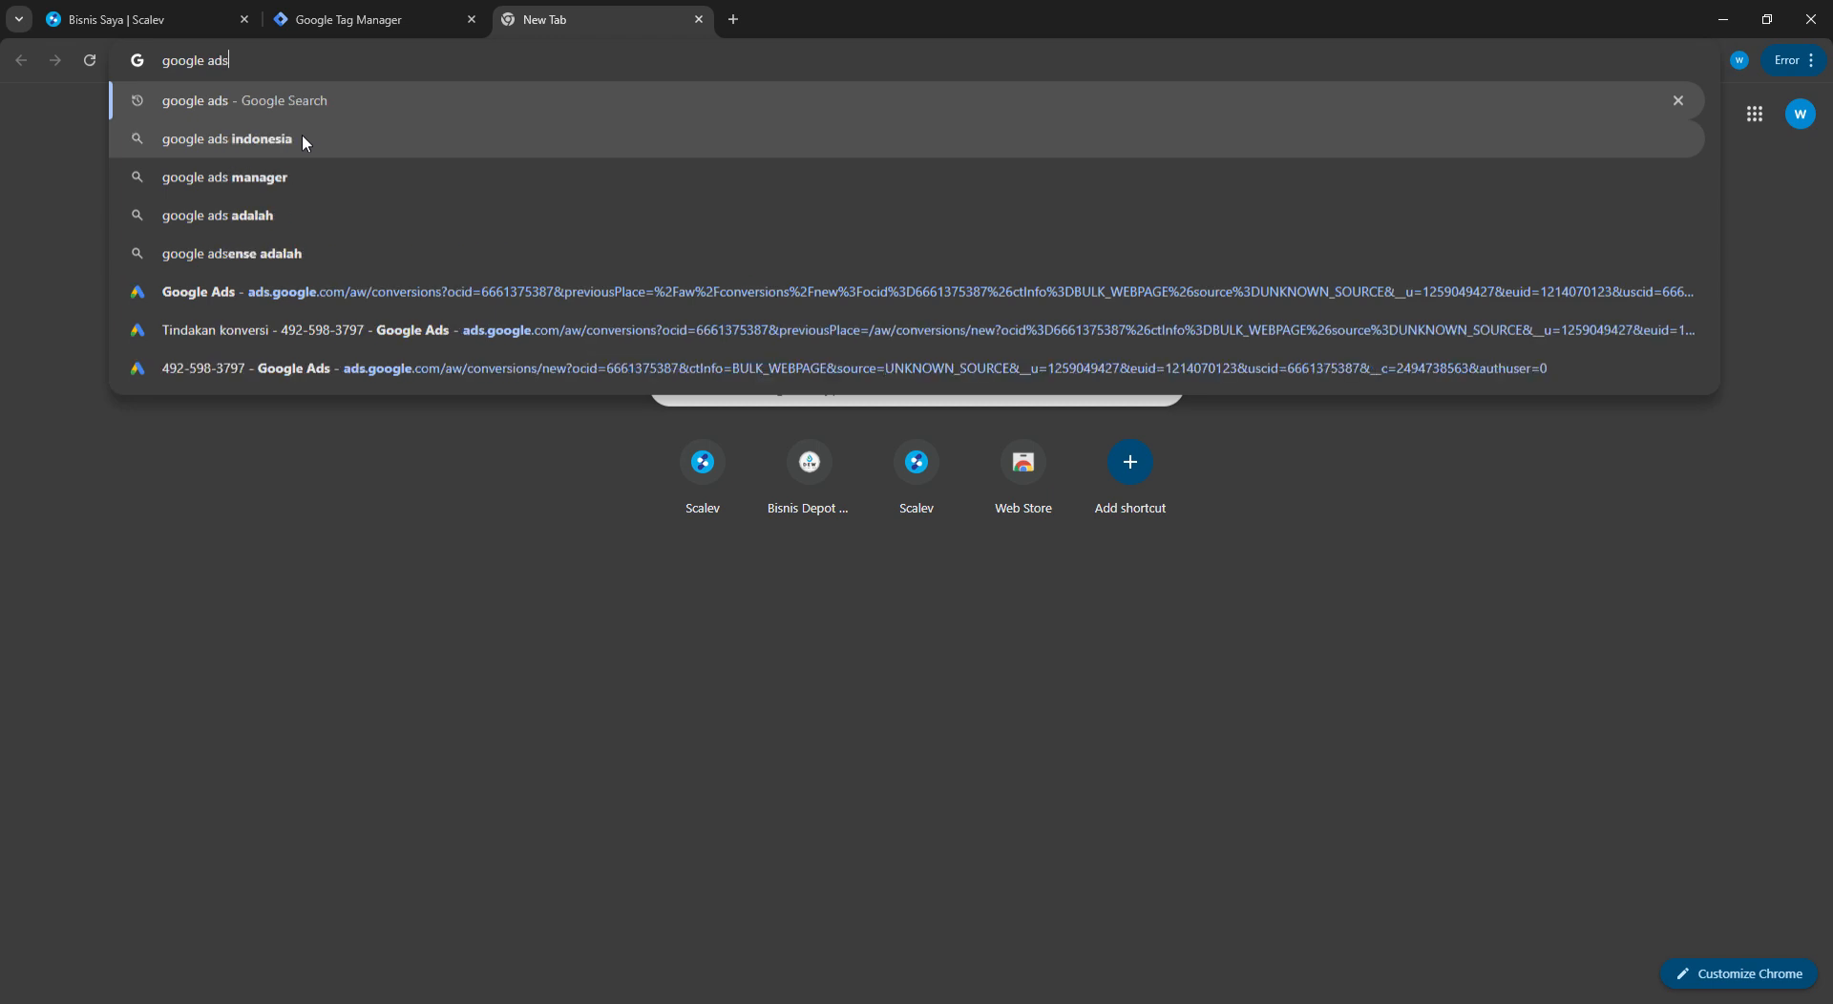
left_click(262, 106)
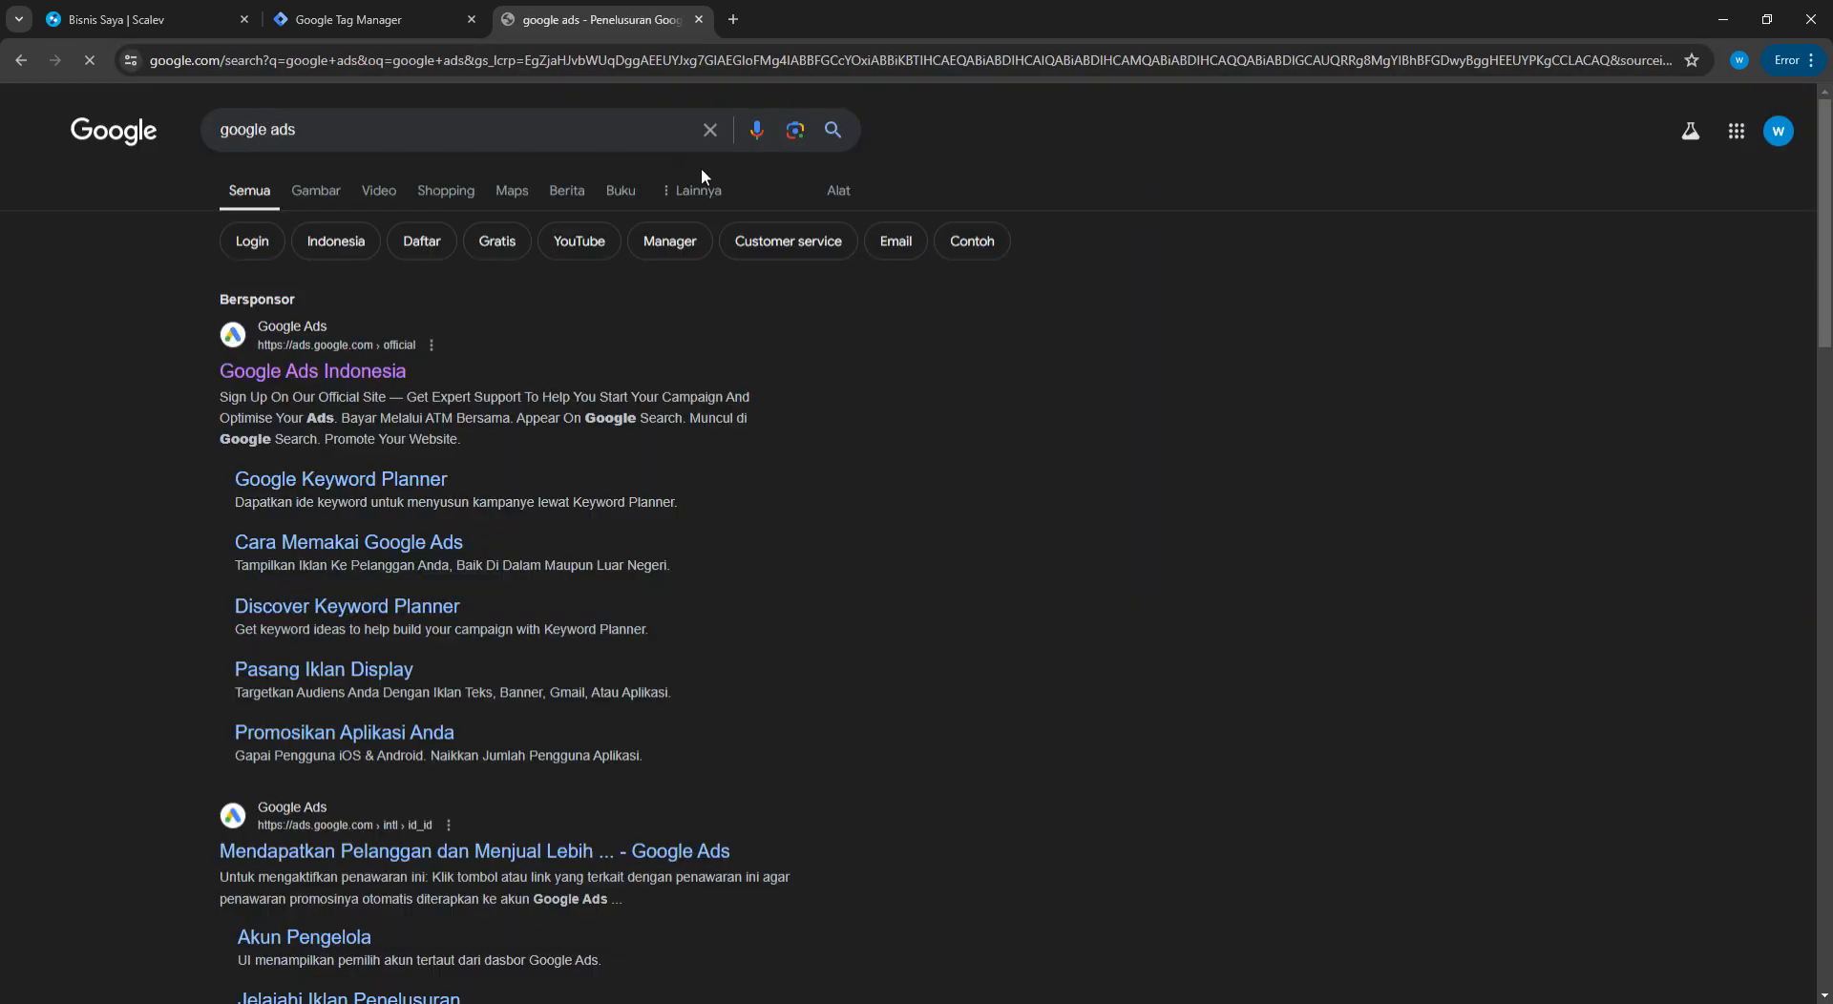
left_click(290, 368)
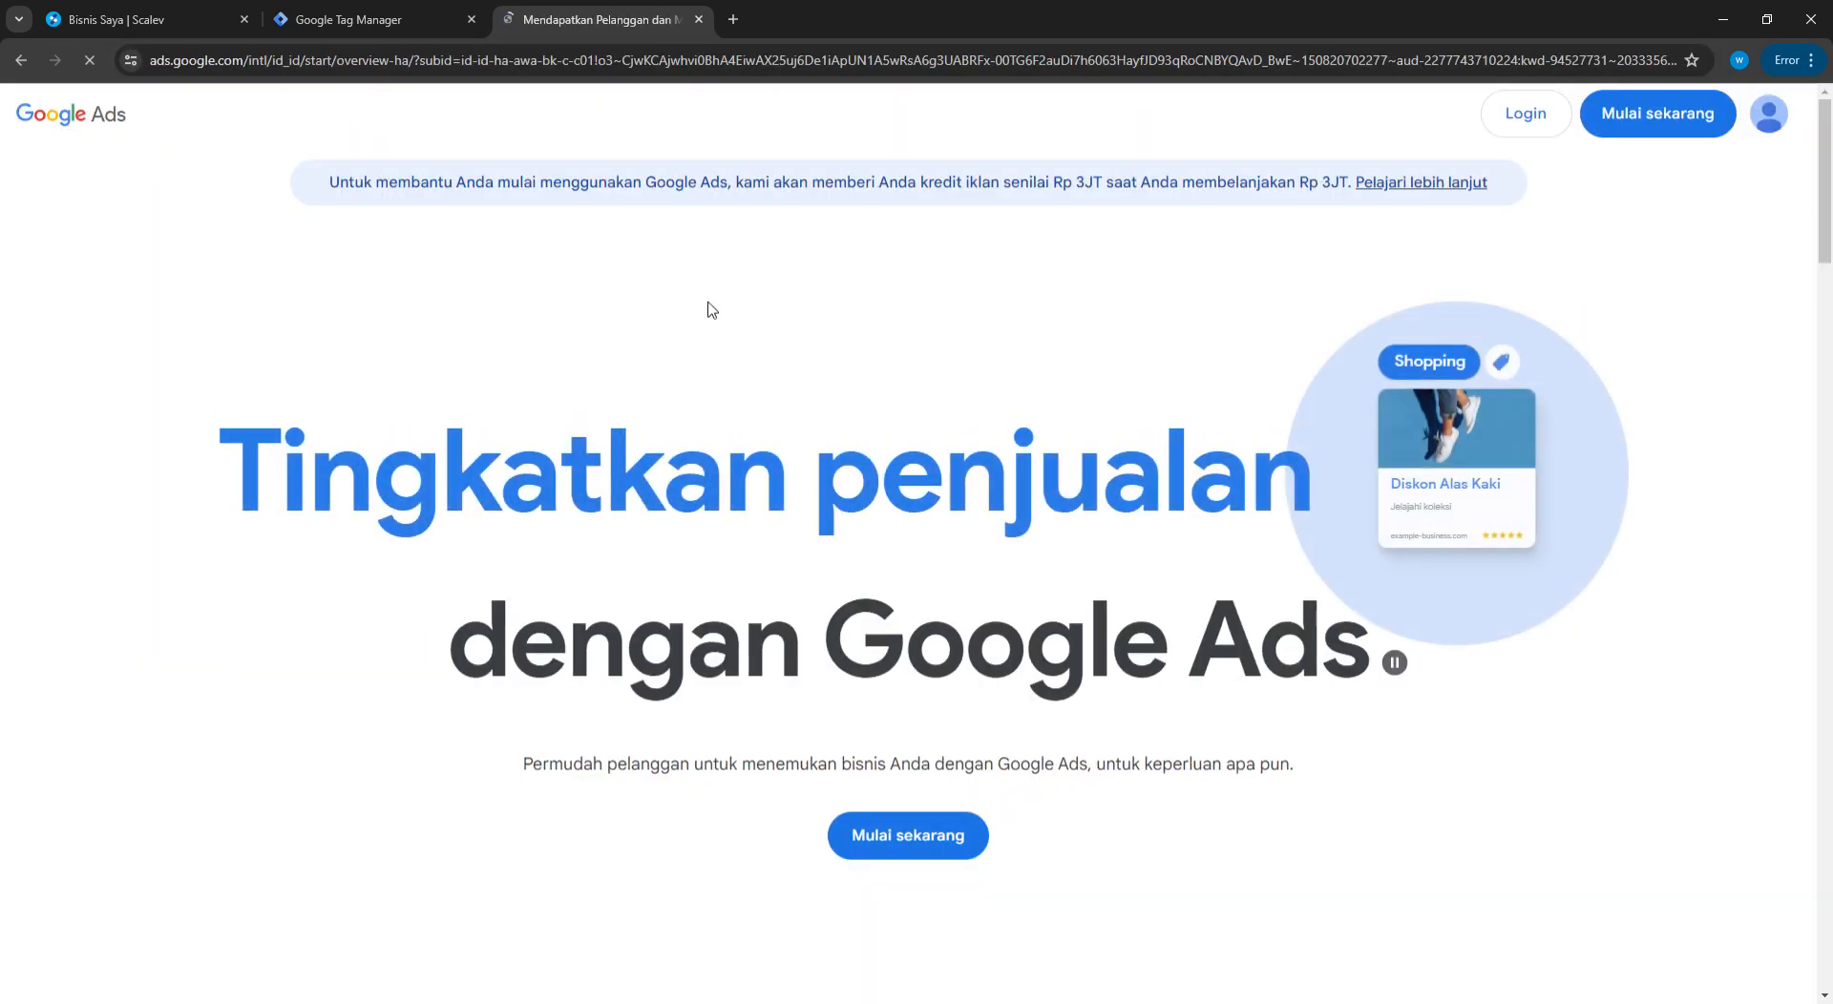
left_click(902, 835)
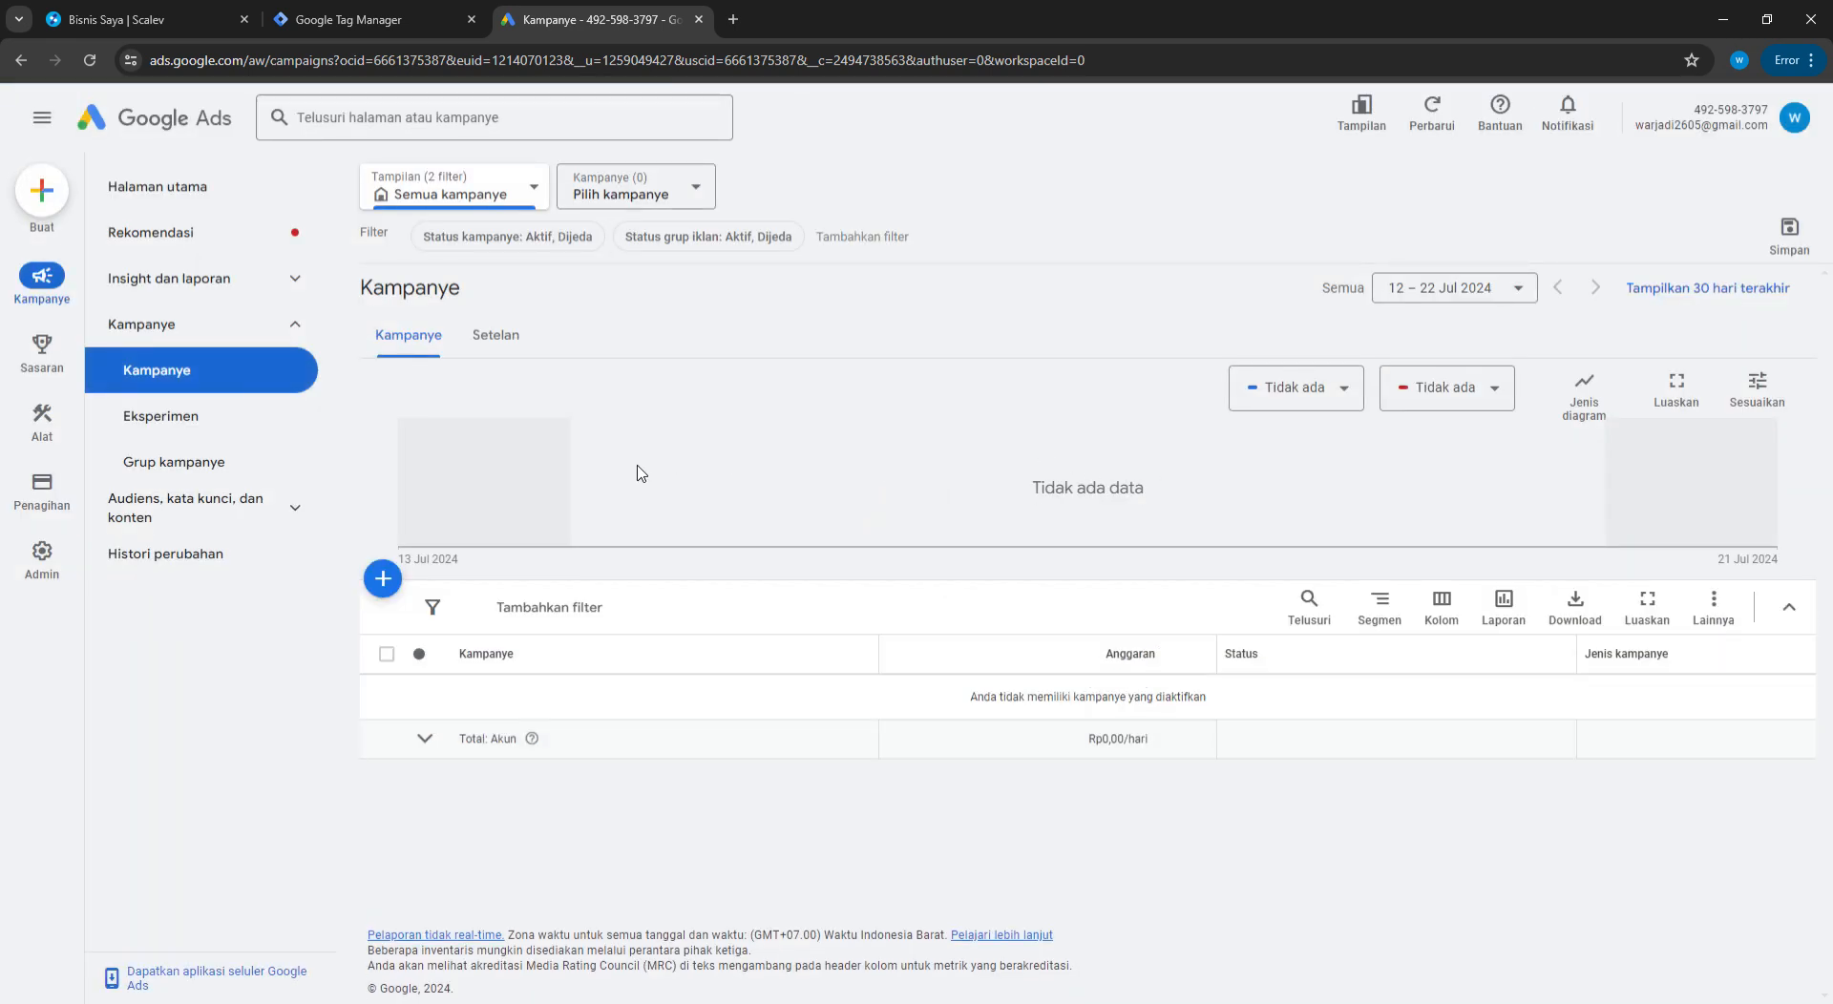
From Goals, start a new website conversion action and focus its site domain field
left_click(42, 394)
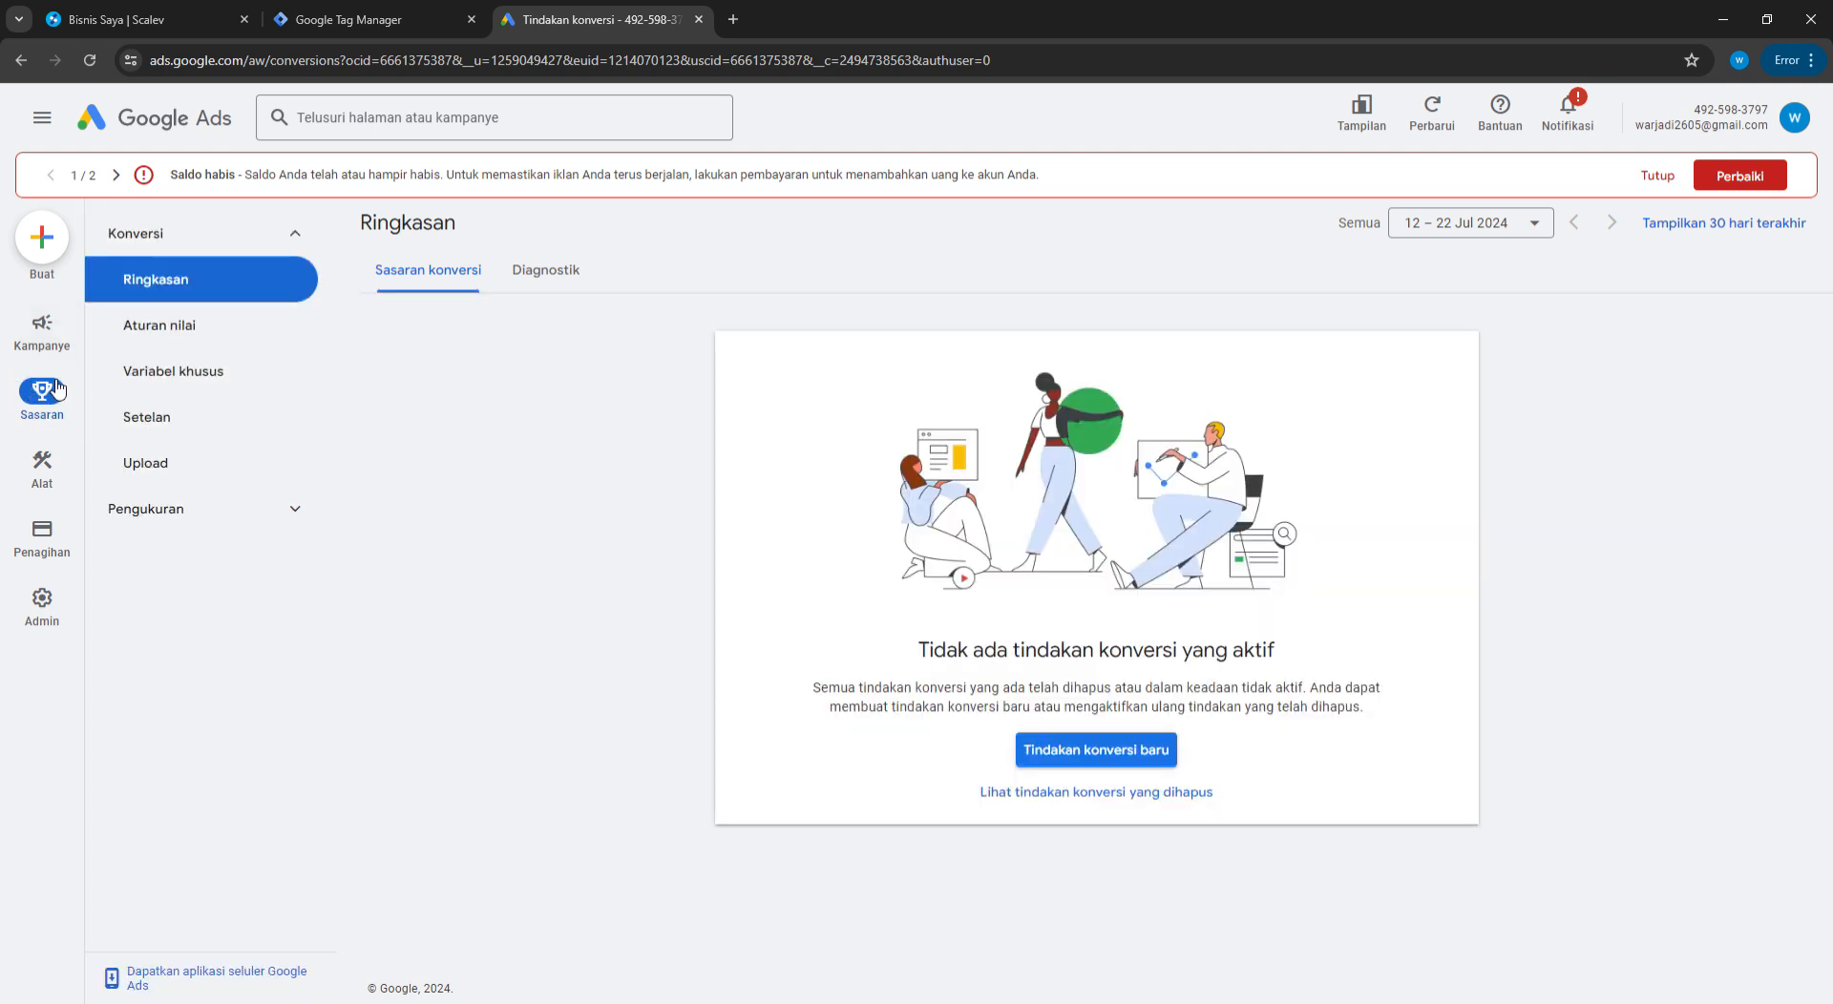
left_click(1088, 752)
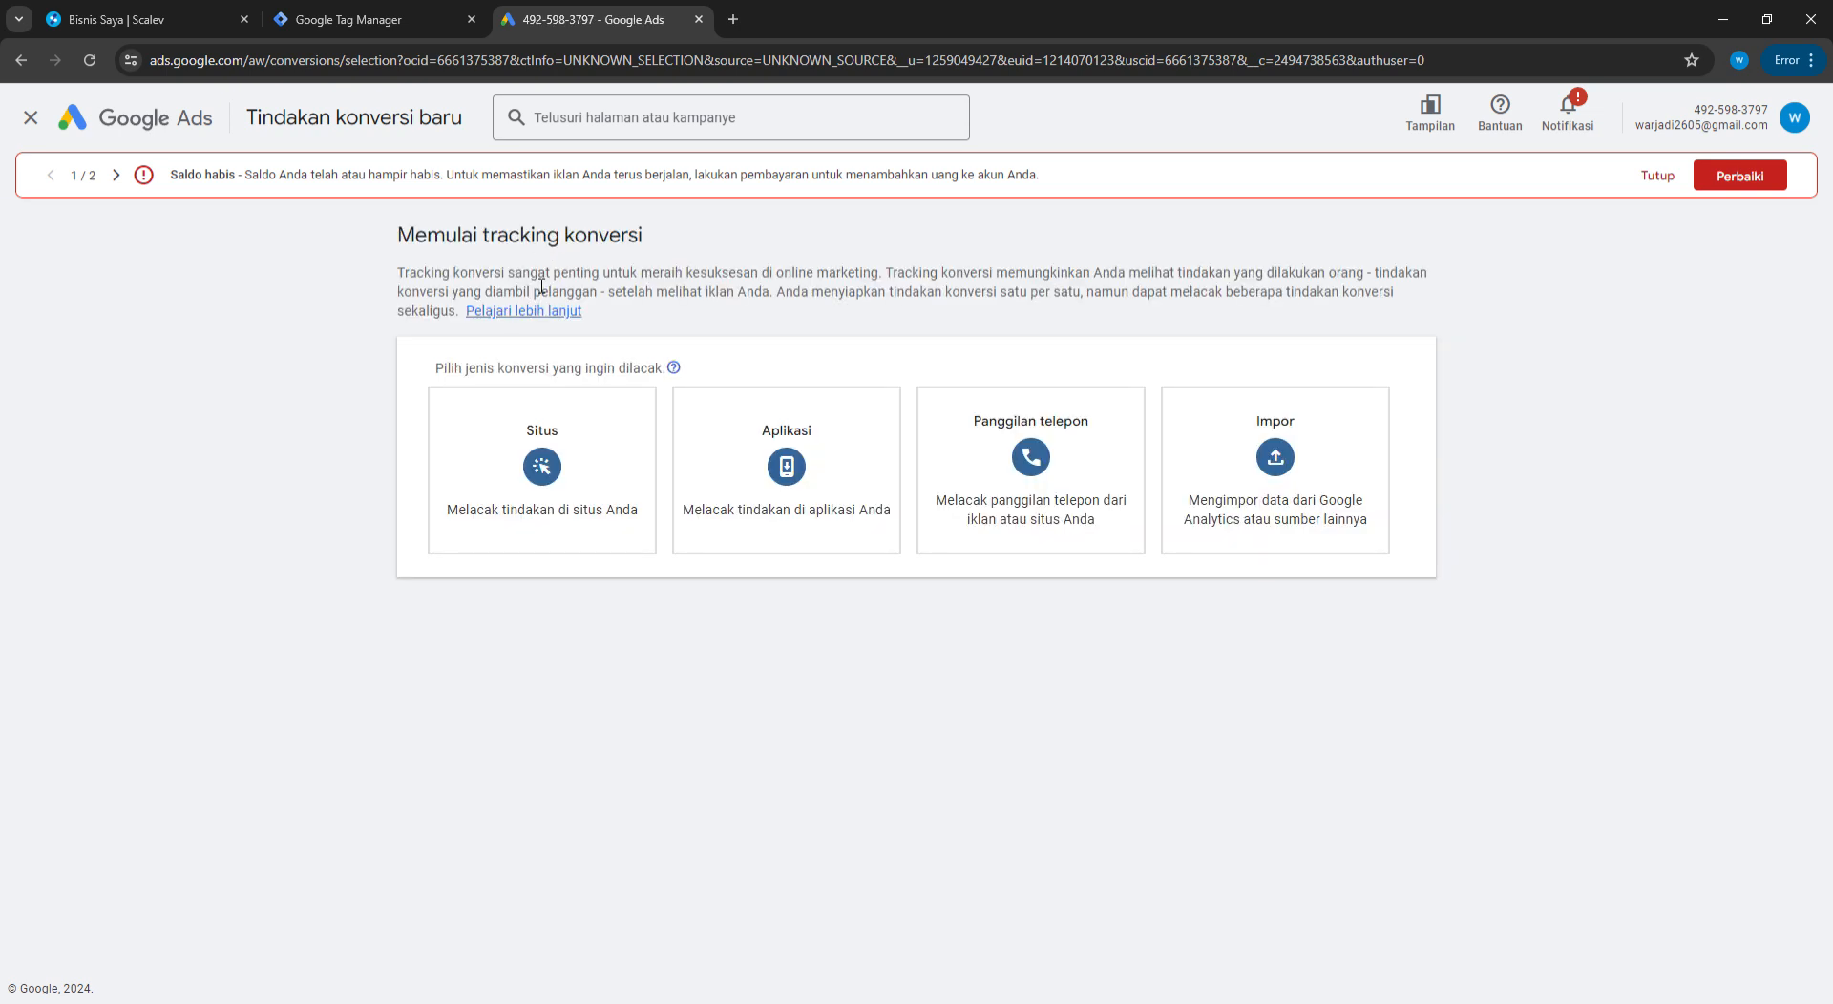
left_click(550, 521)
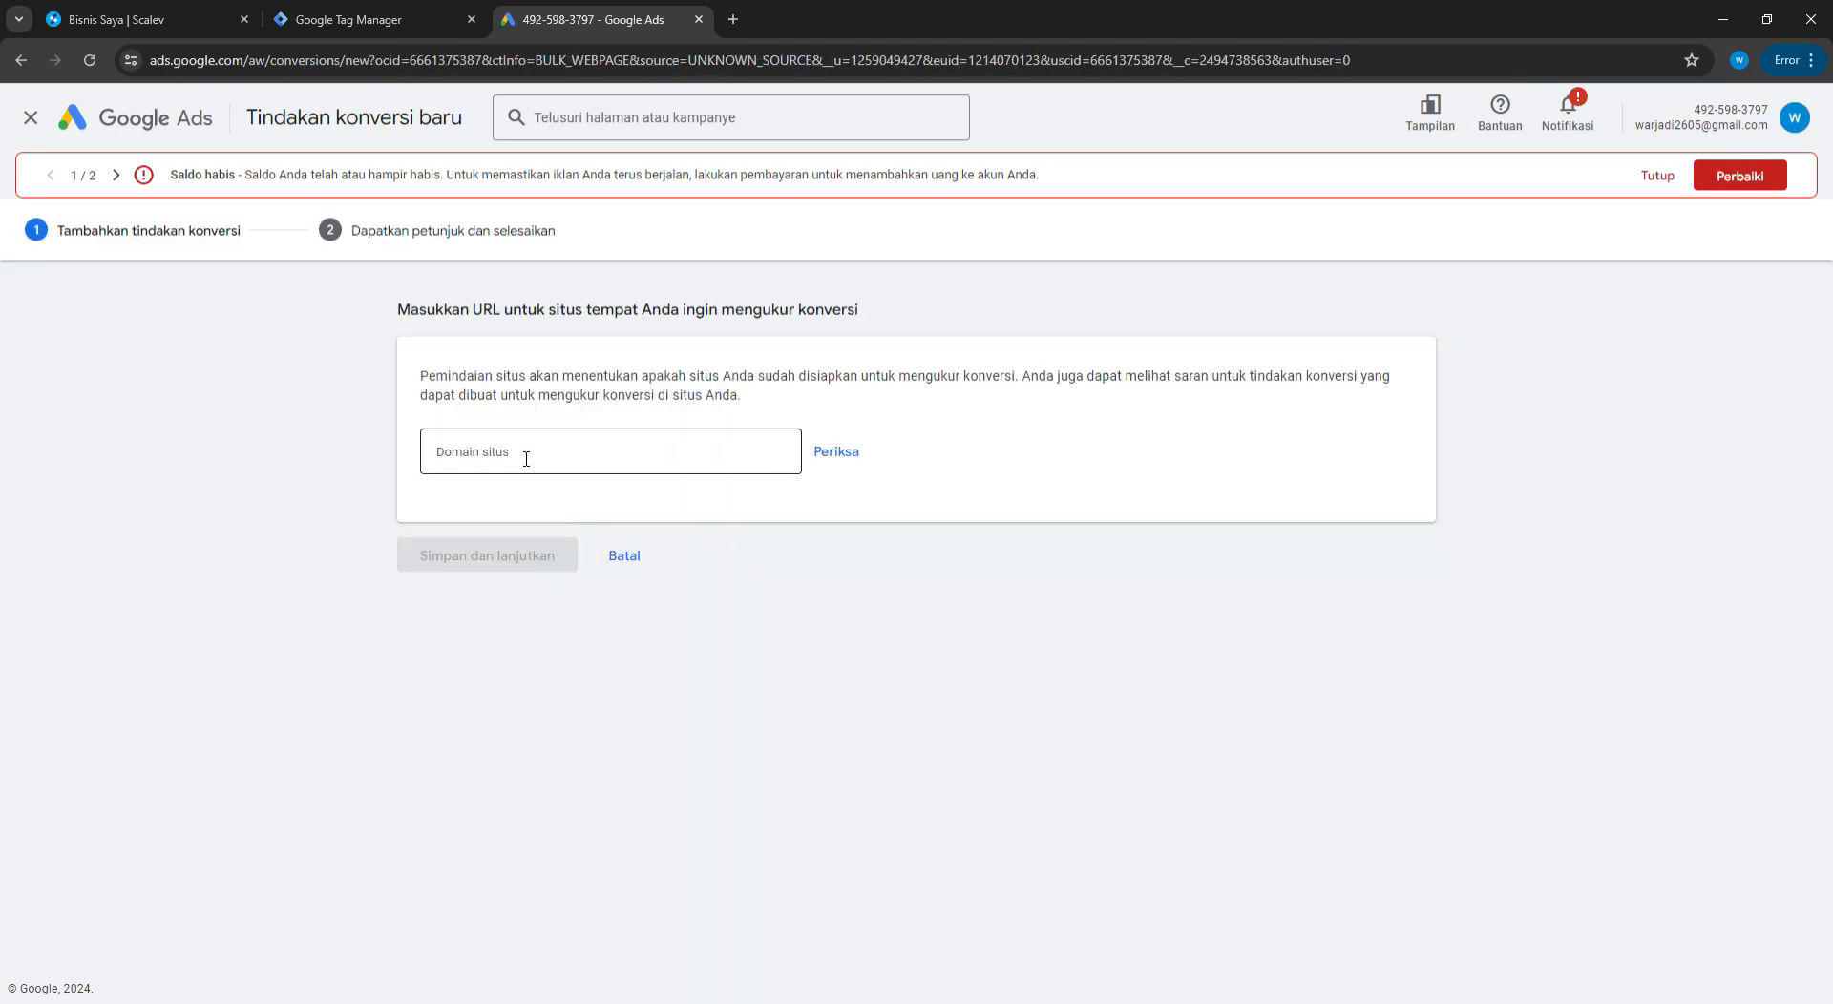
left_click(570, 450)
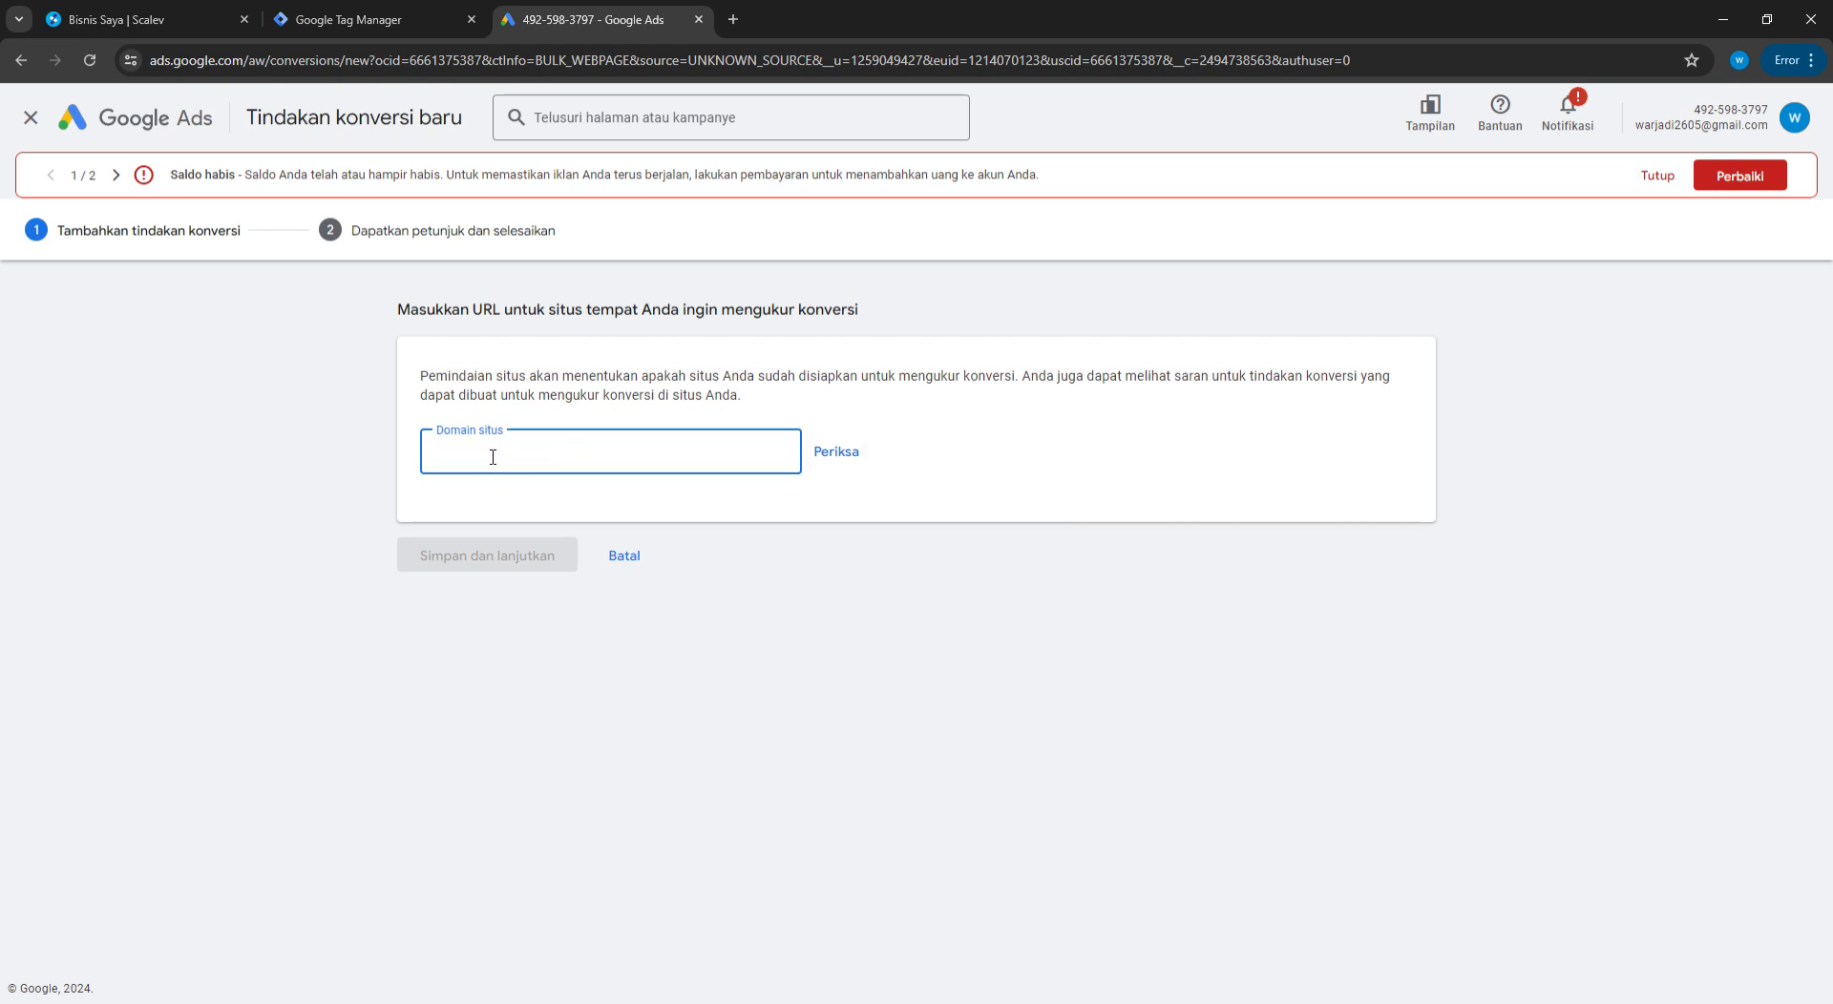
left_click(113, 7)
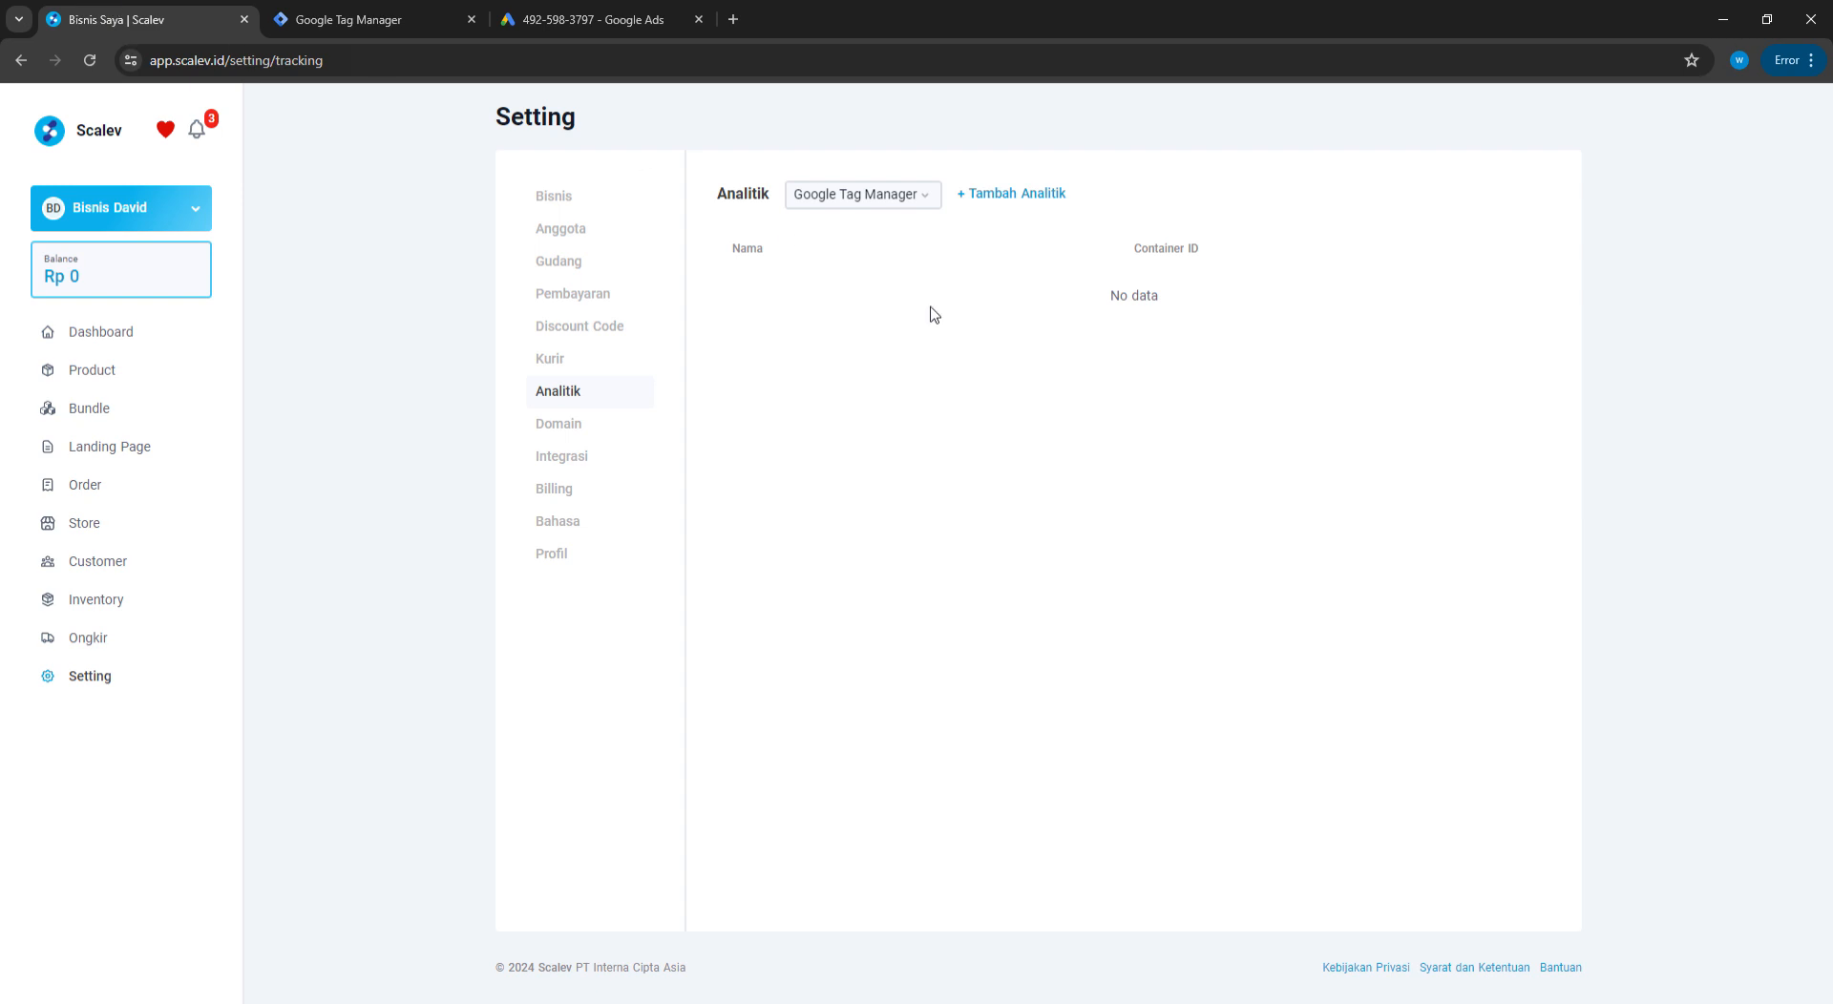
Save and publish Landing Page Baru (1) in Scalev and copy its live URL
left_click(109, 466)
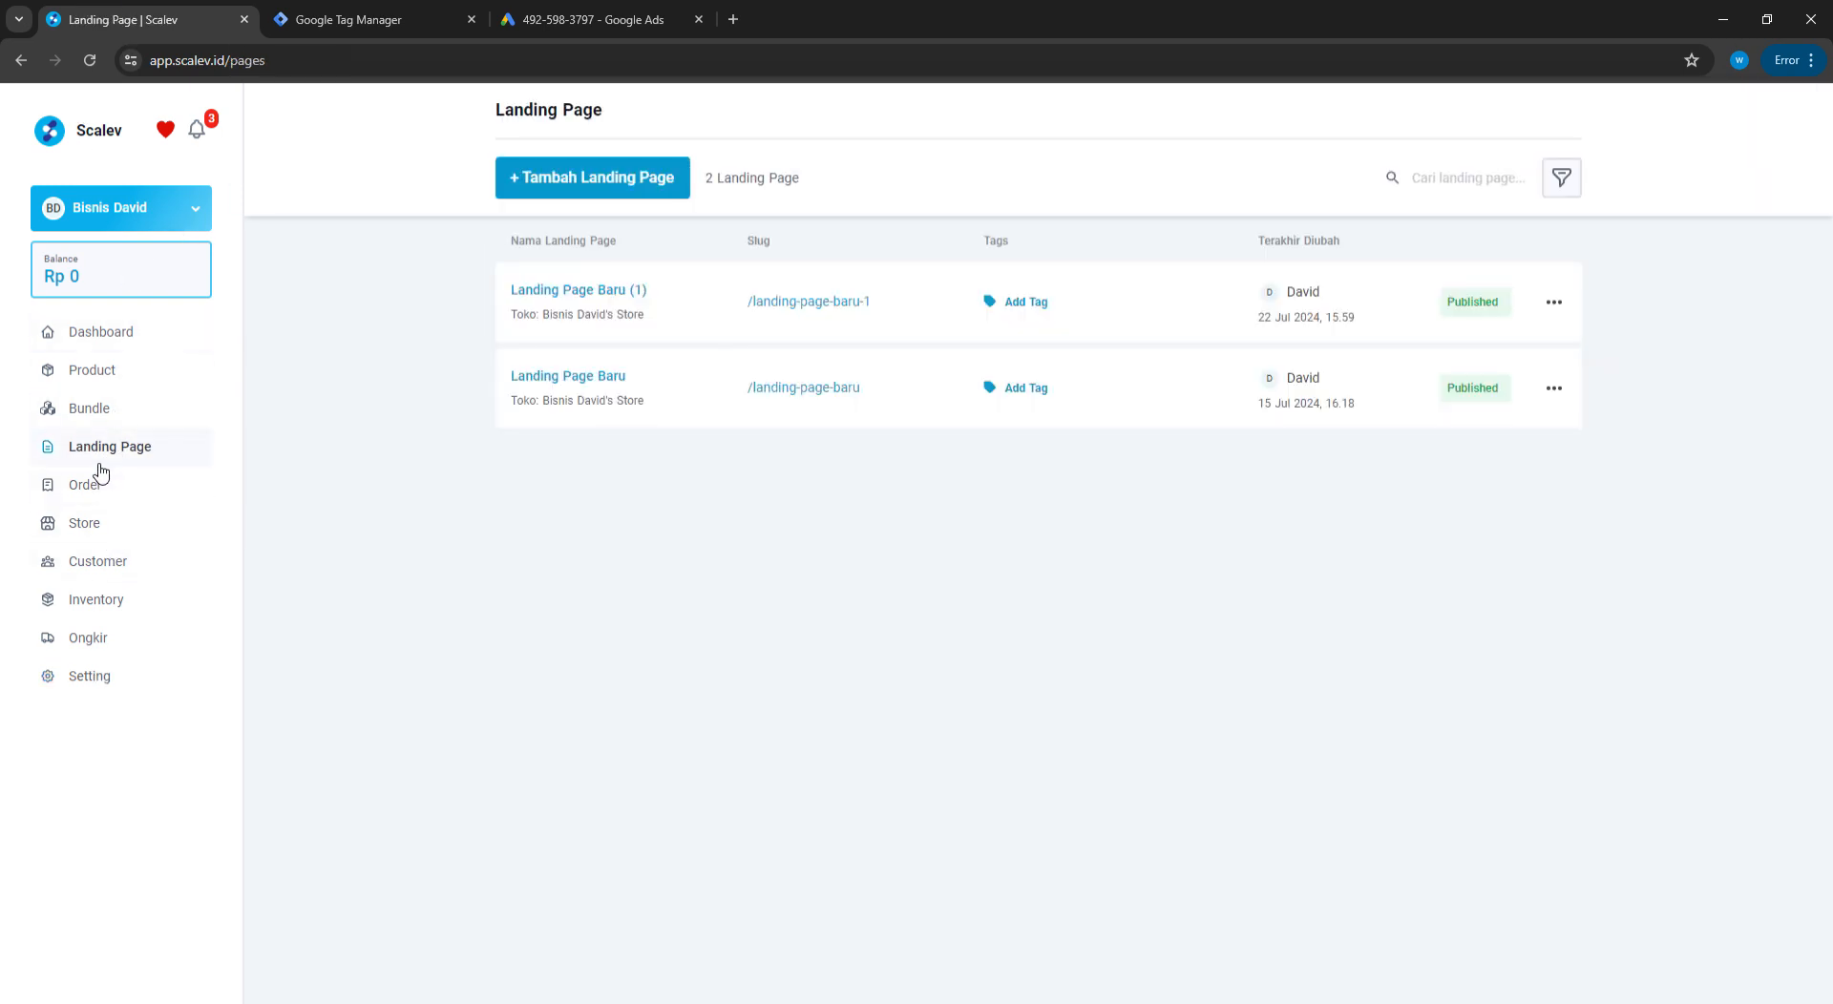
left_click(564, 292)
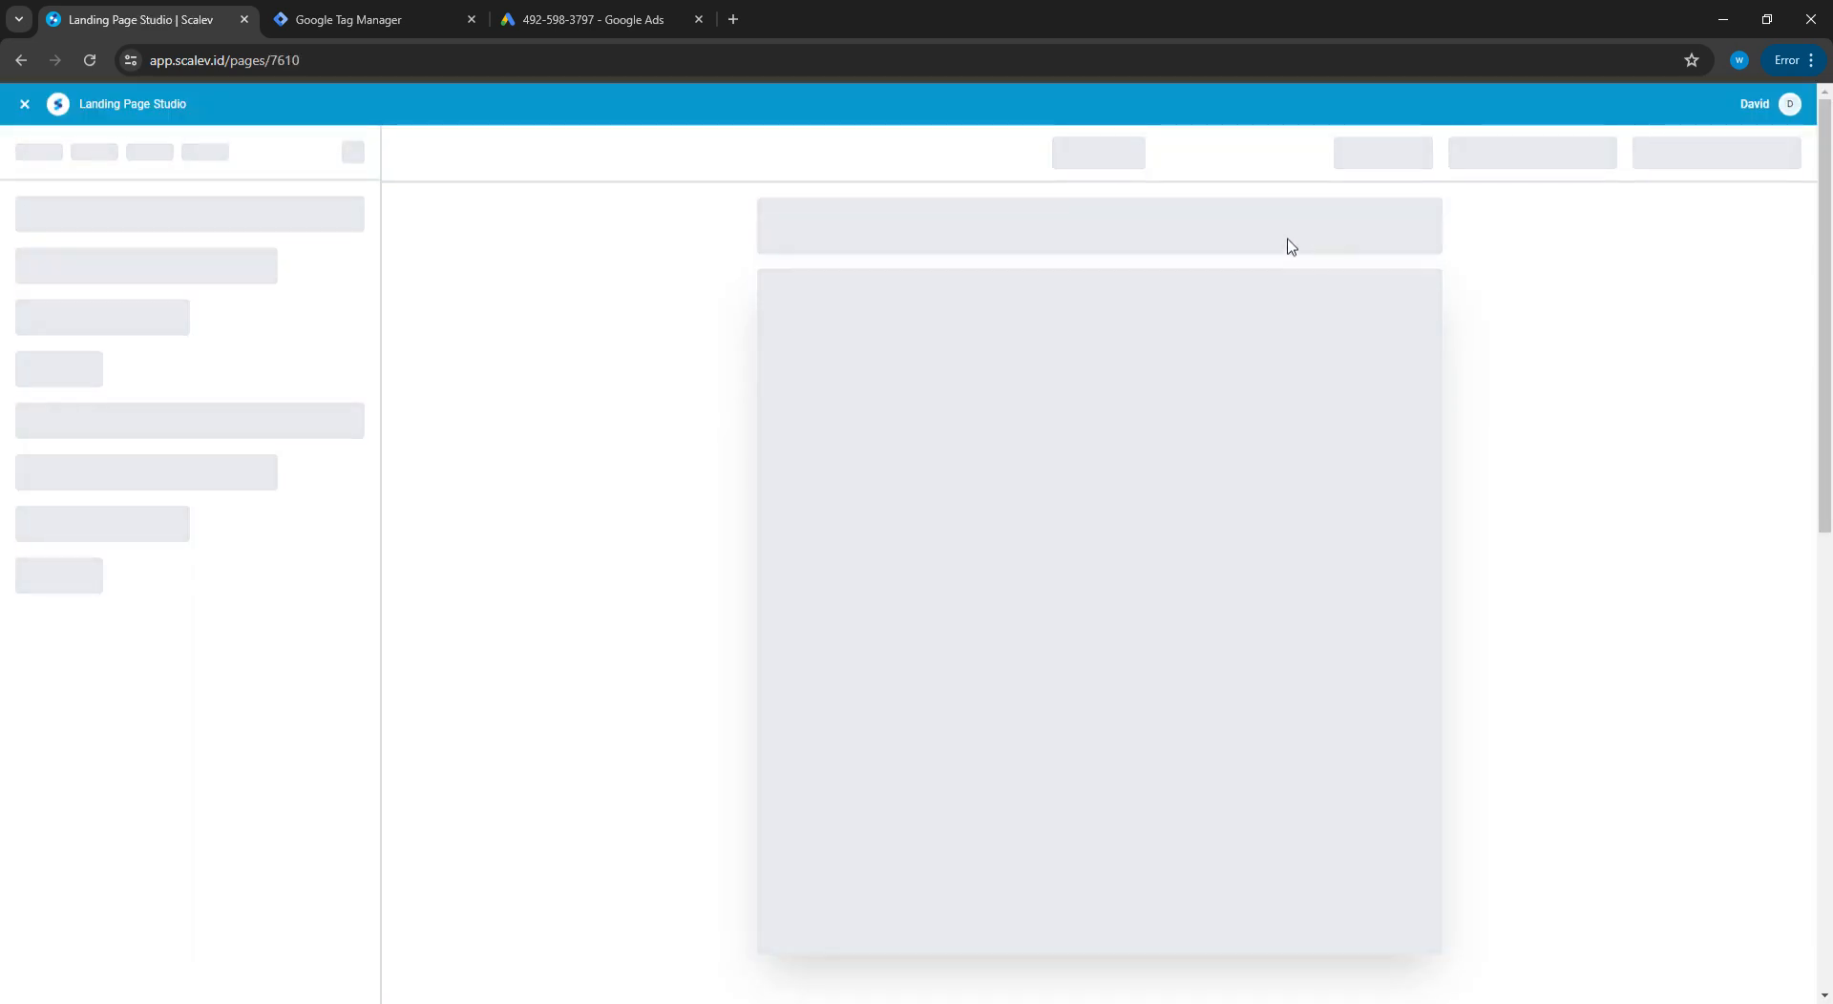
scroll(1152, 561, "down", 2)
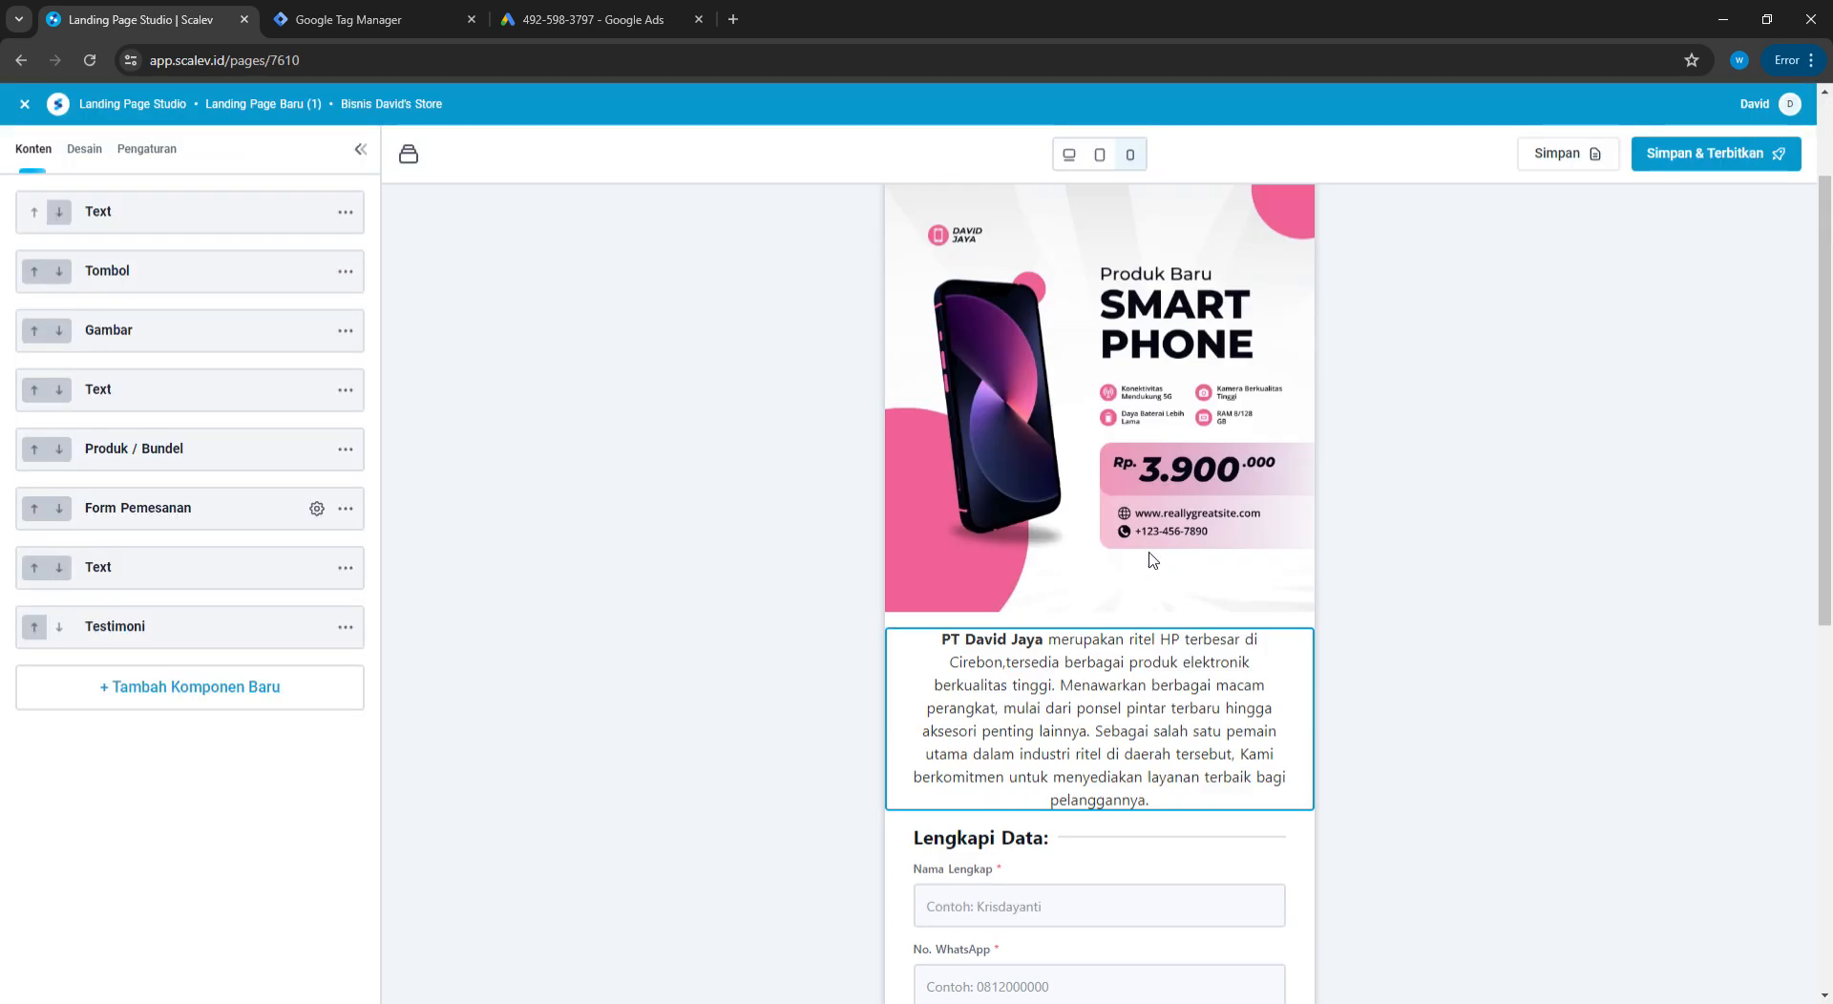
scroll(1152, 560, "up", 2)
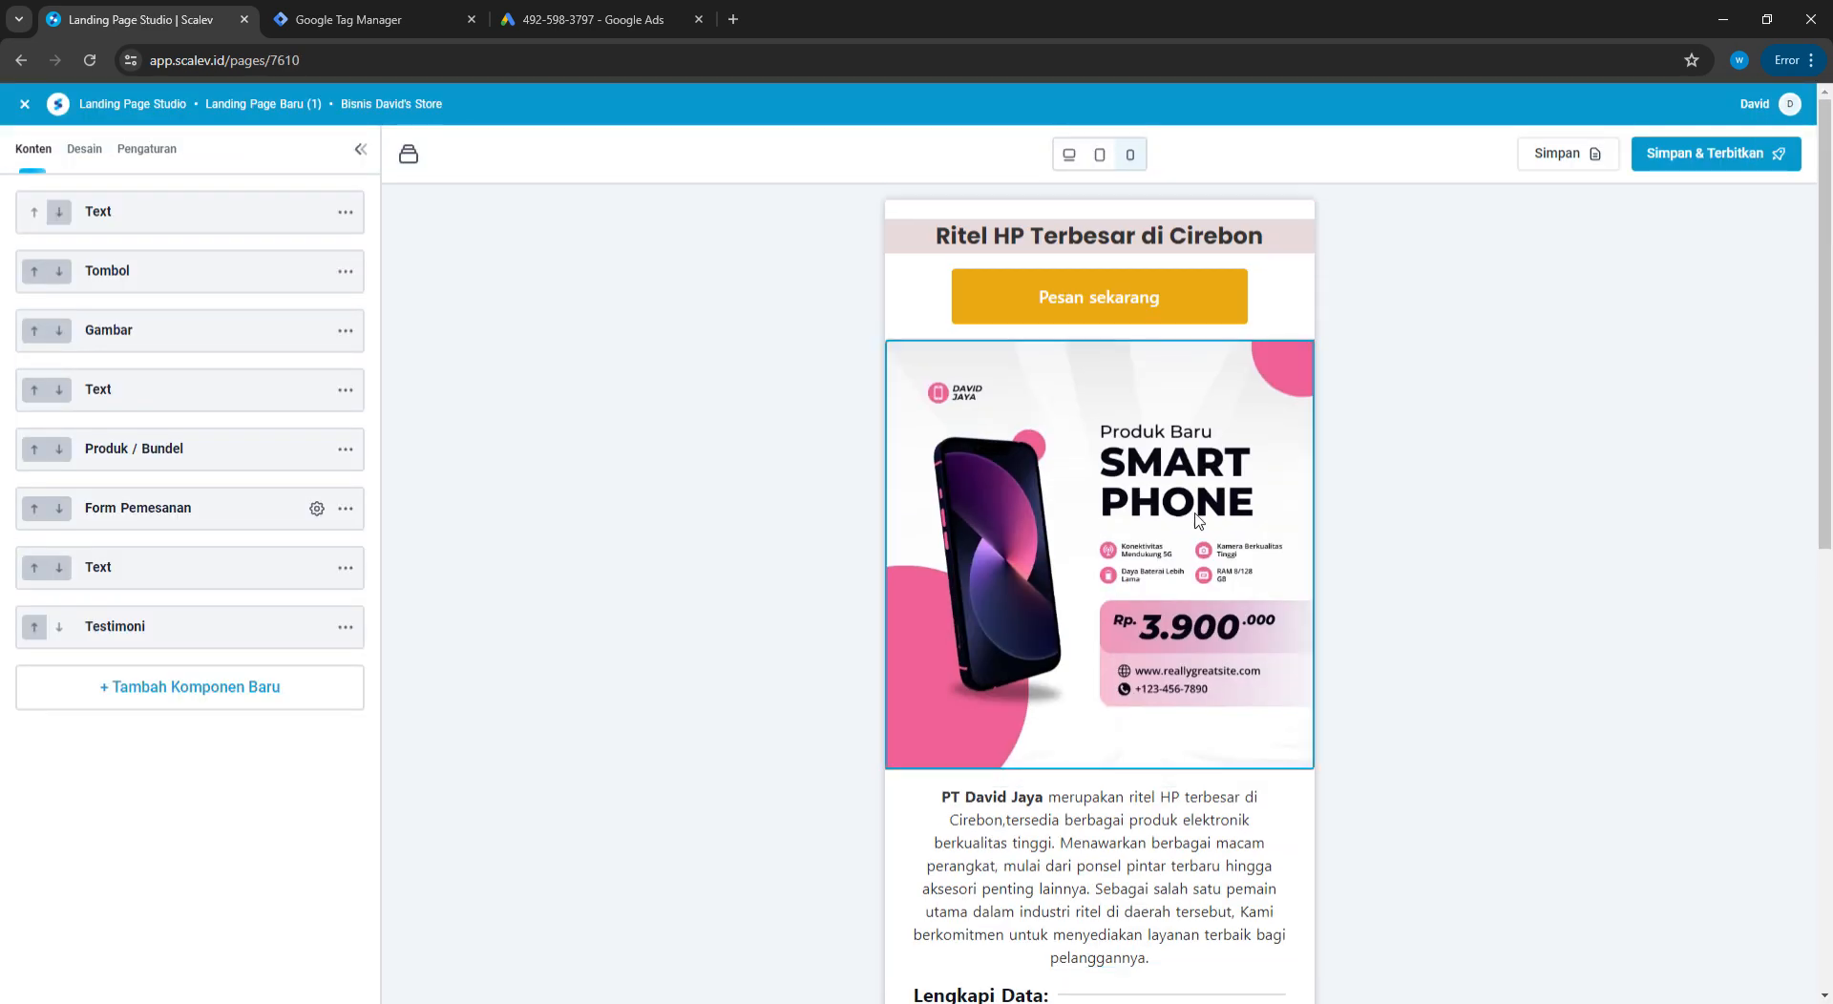
left_click(1719, 160)
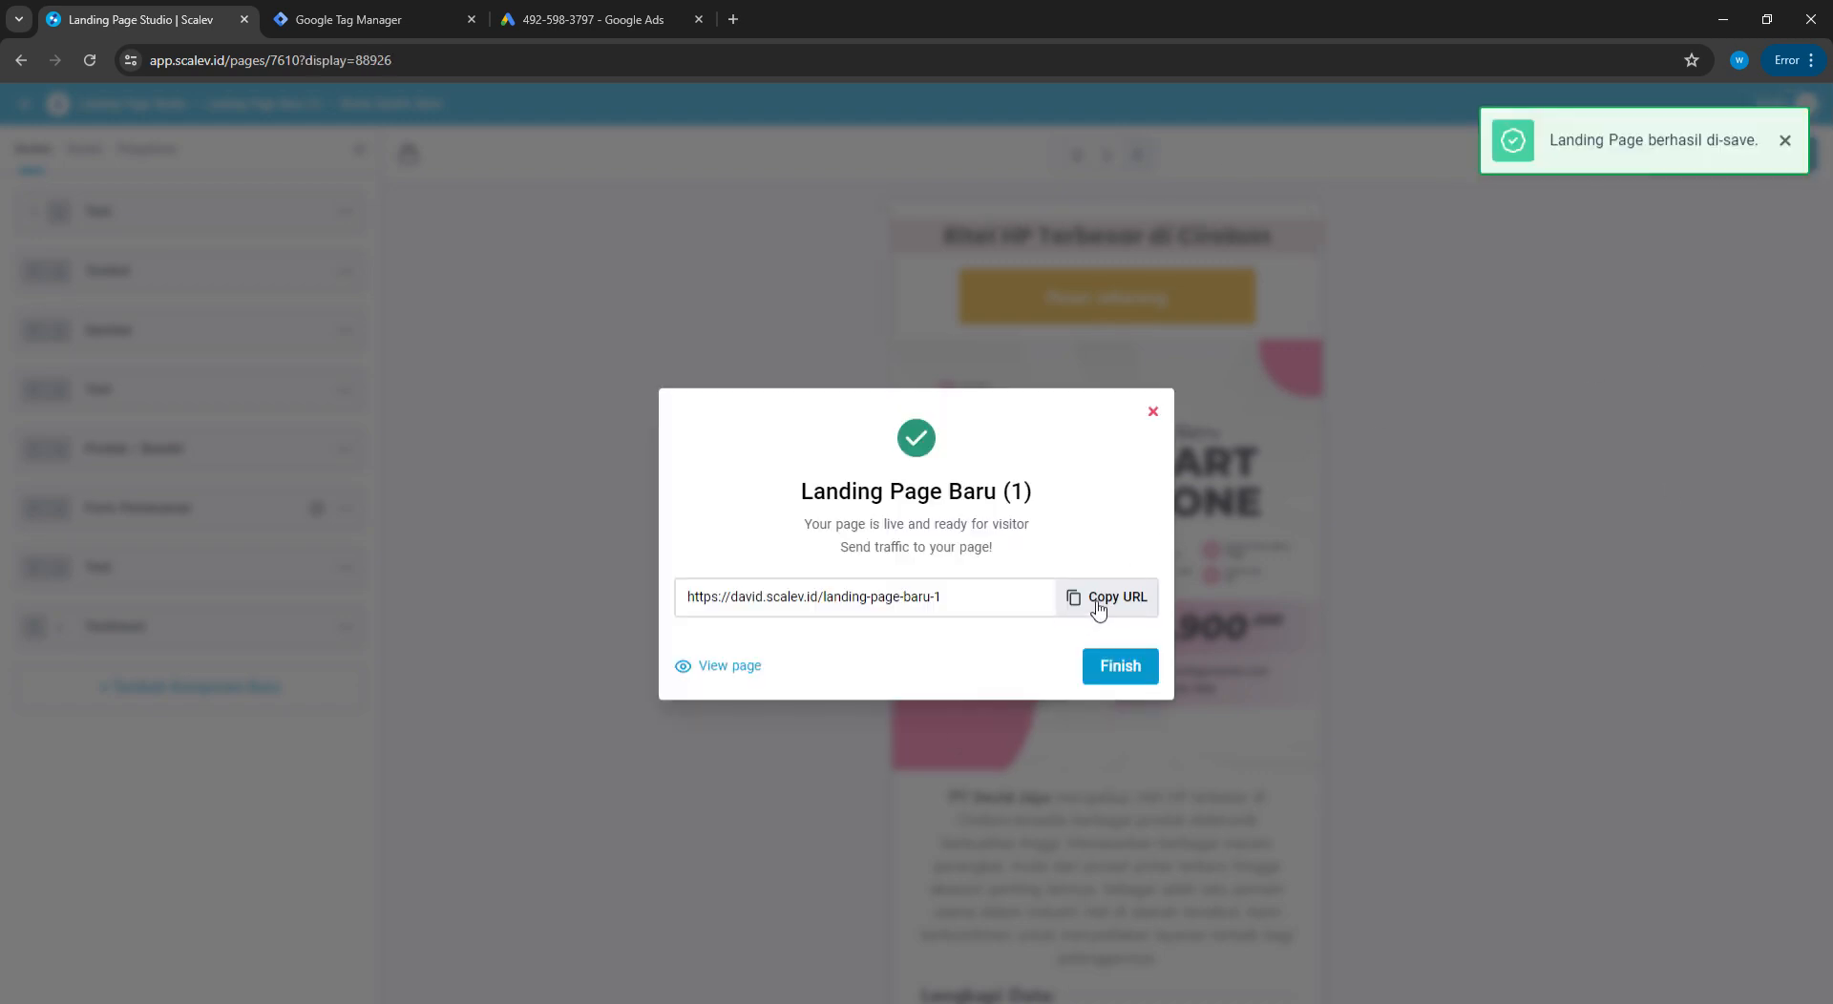
left_click(1099, 609)
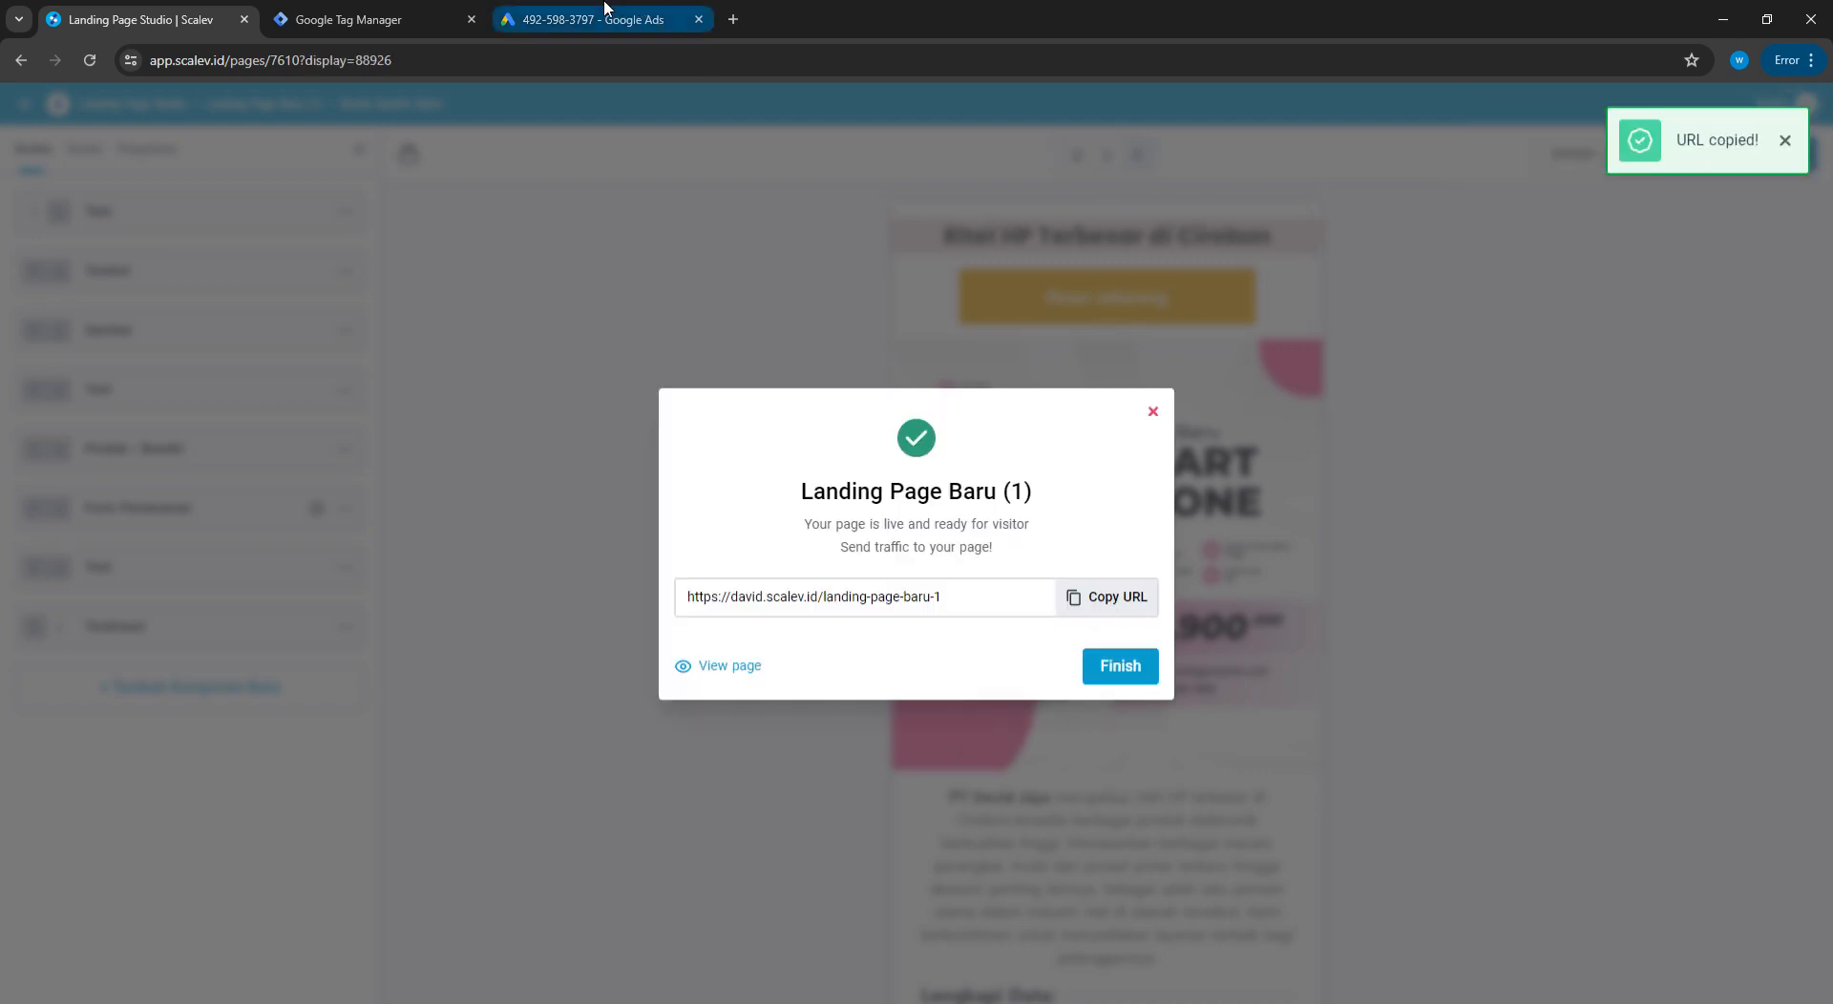
Paste the landing page URL into the Google Ads site domain field and check it
left_click(472, 14)
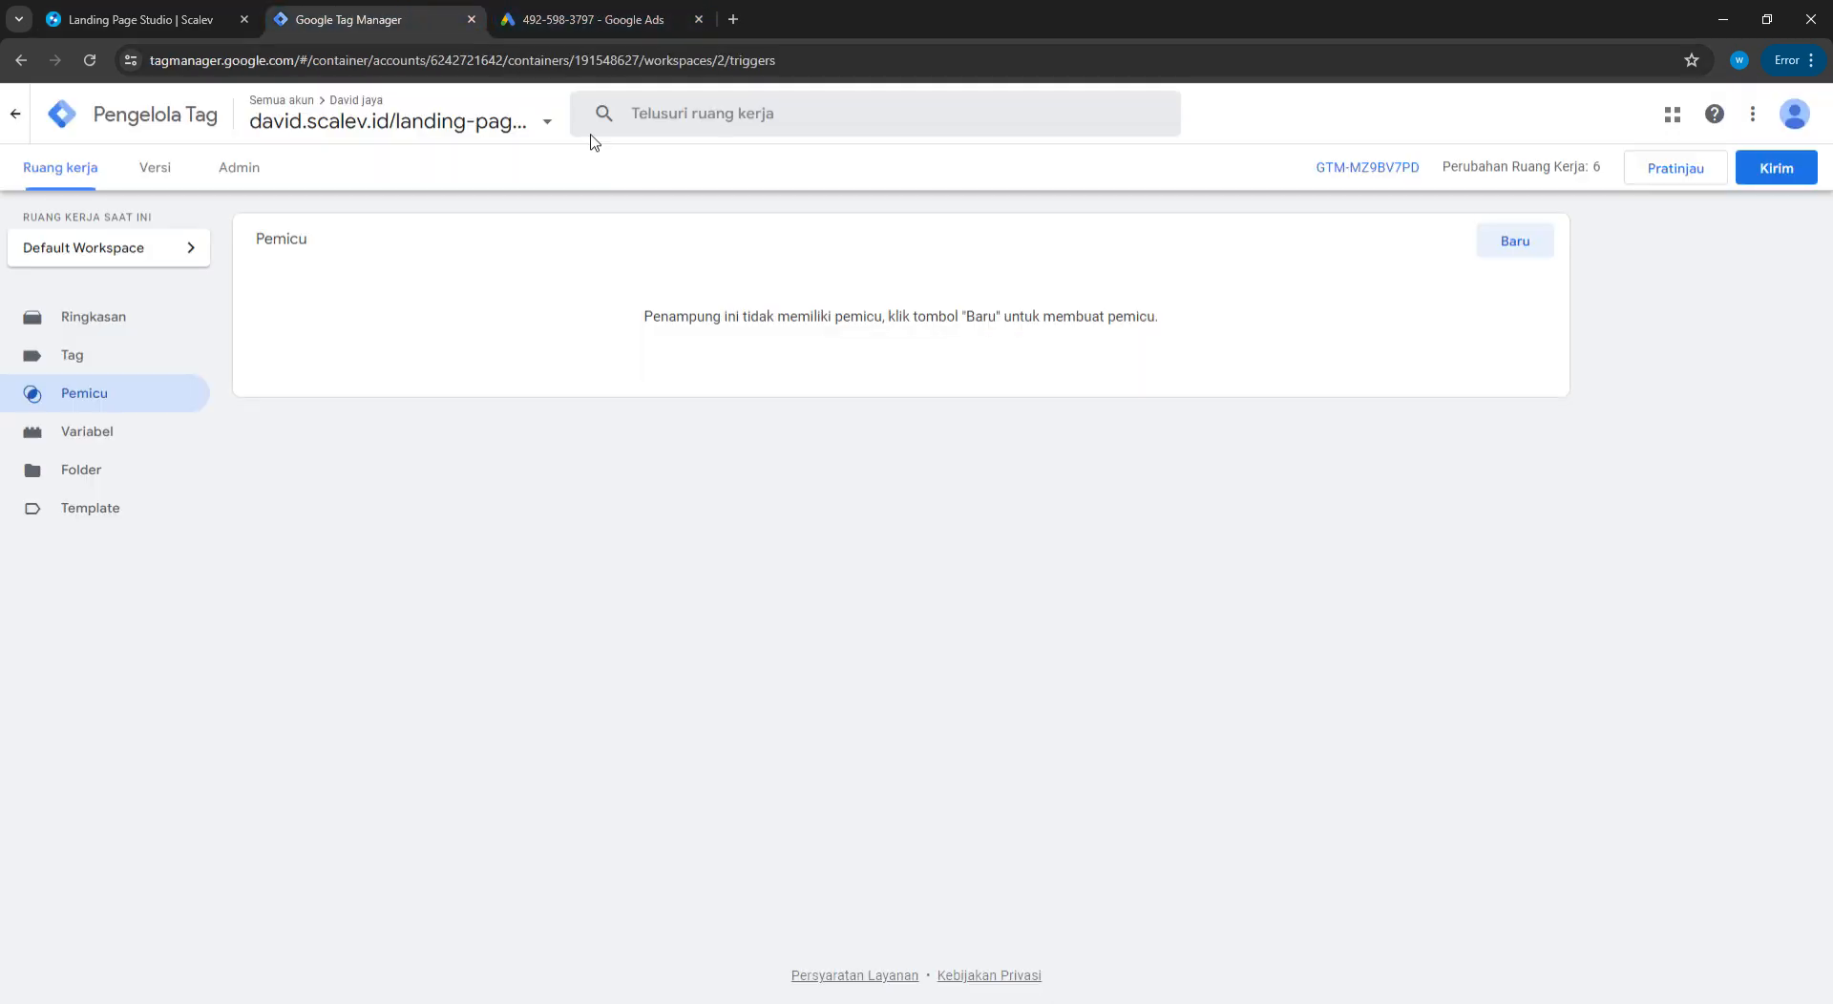
left_click(530, 8)
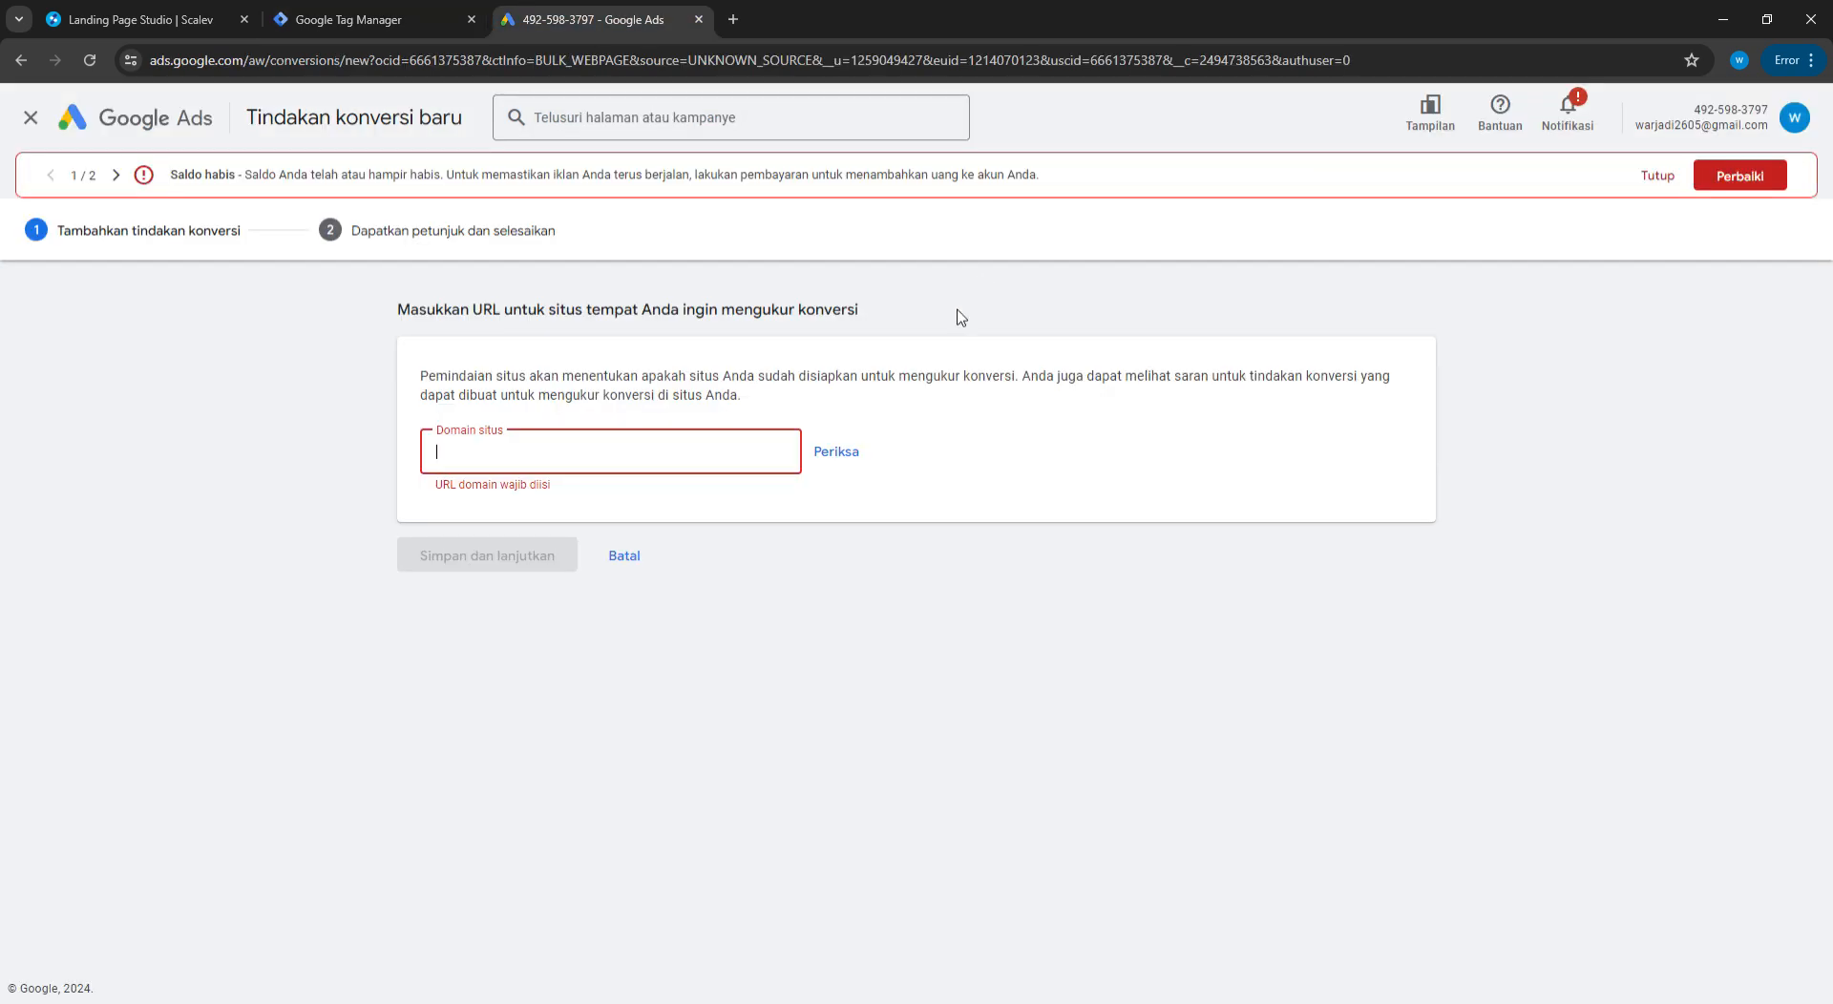
left_click(491, 460)
key("ctrl+v")
left_click(835, 452)
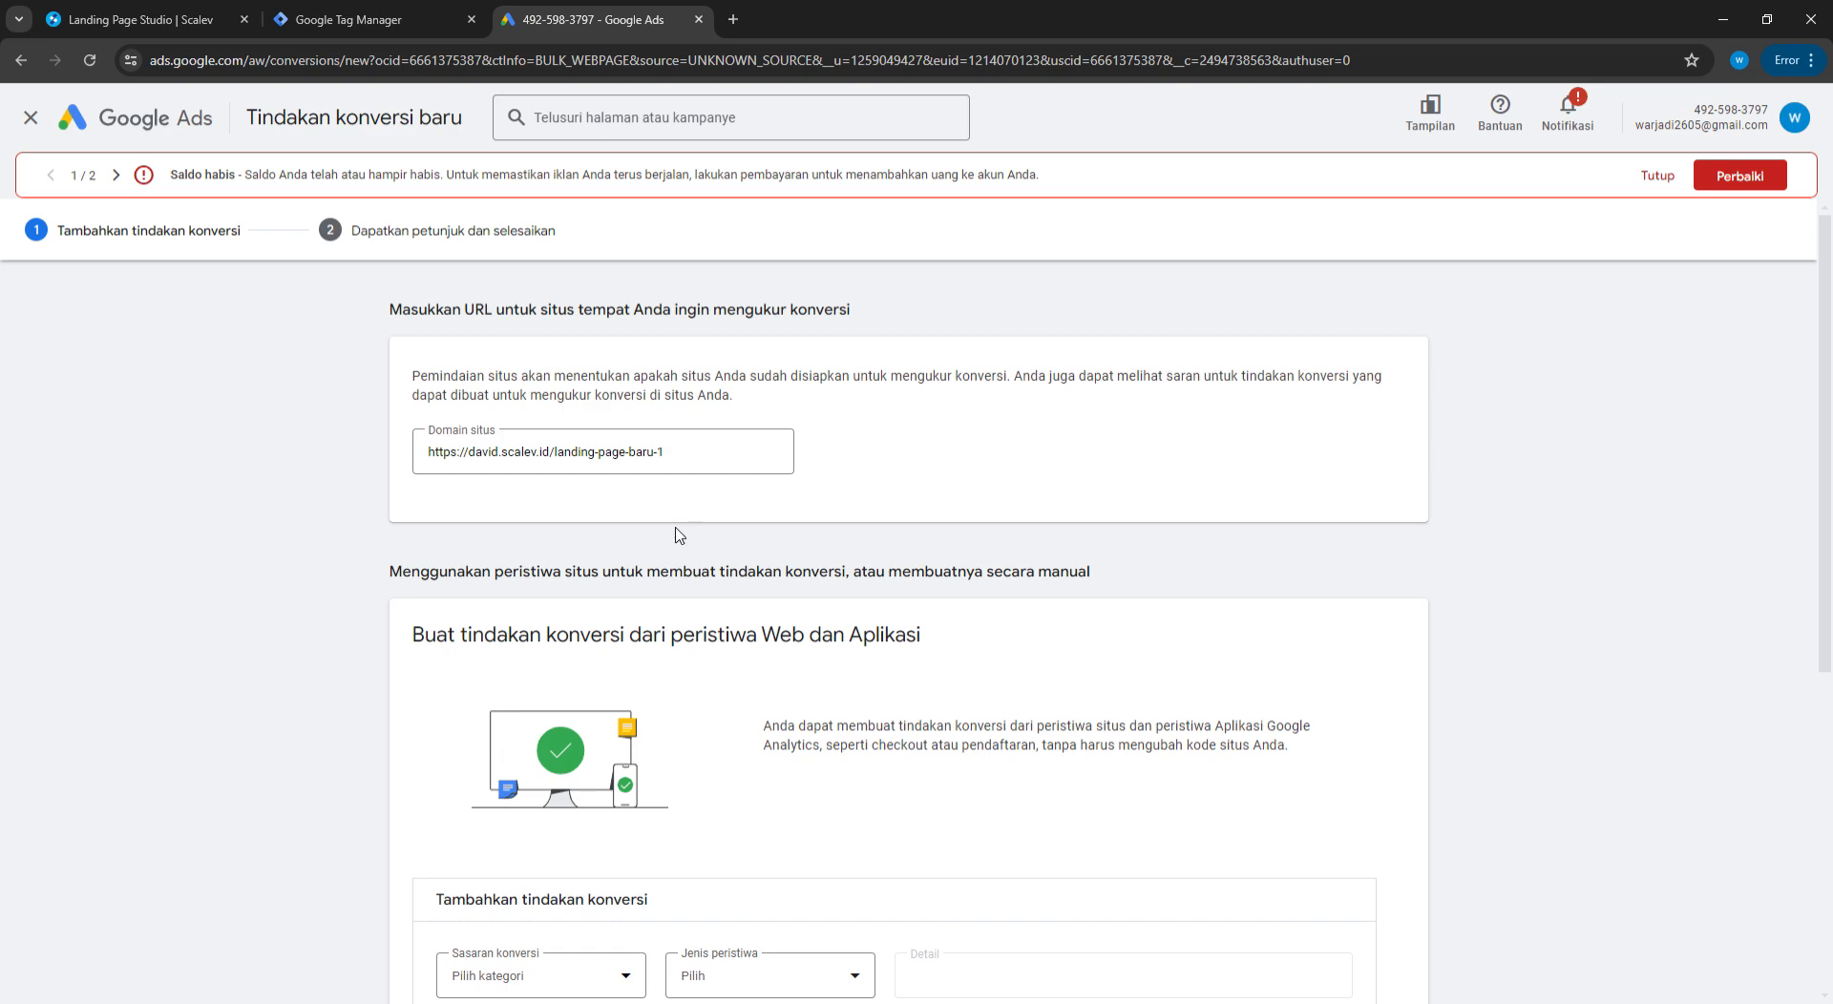
scroll(680, 536, "down", 6)
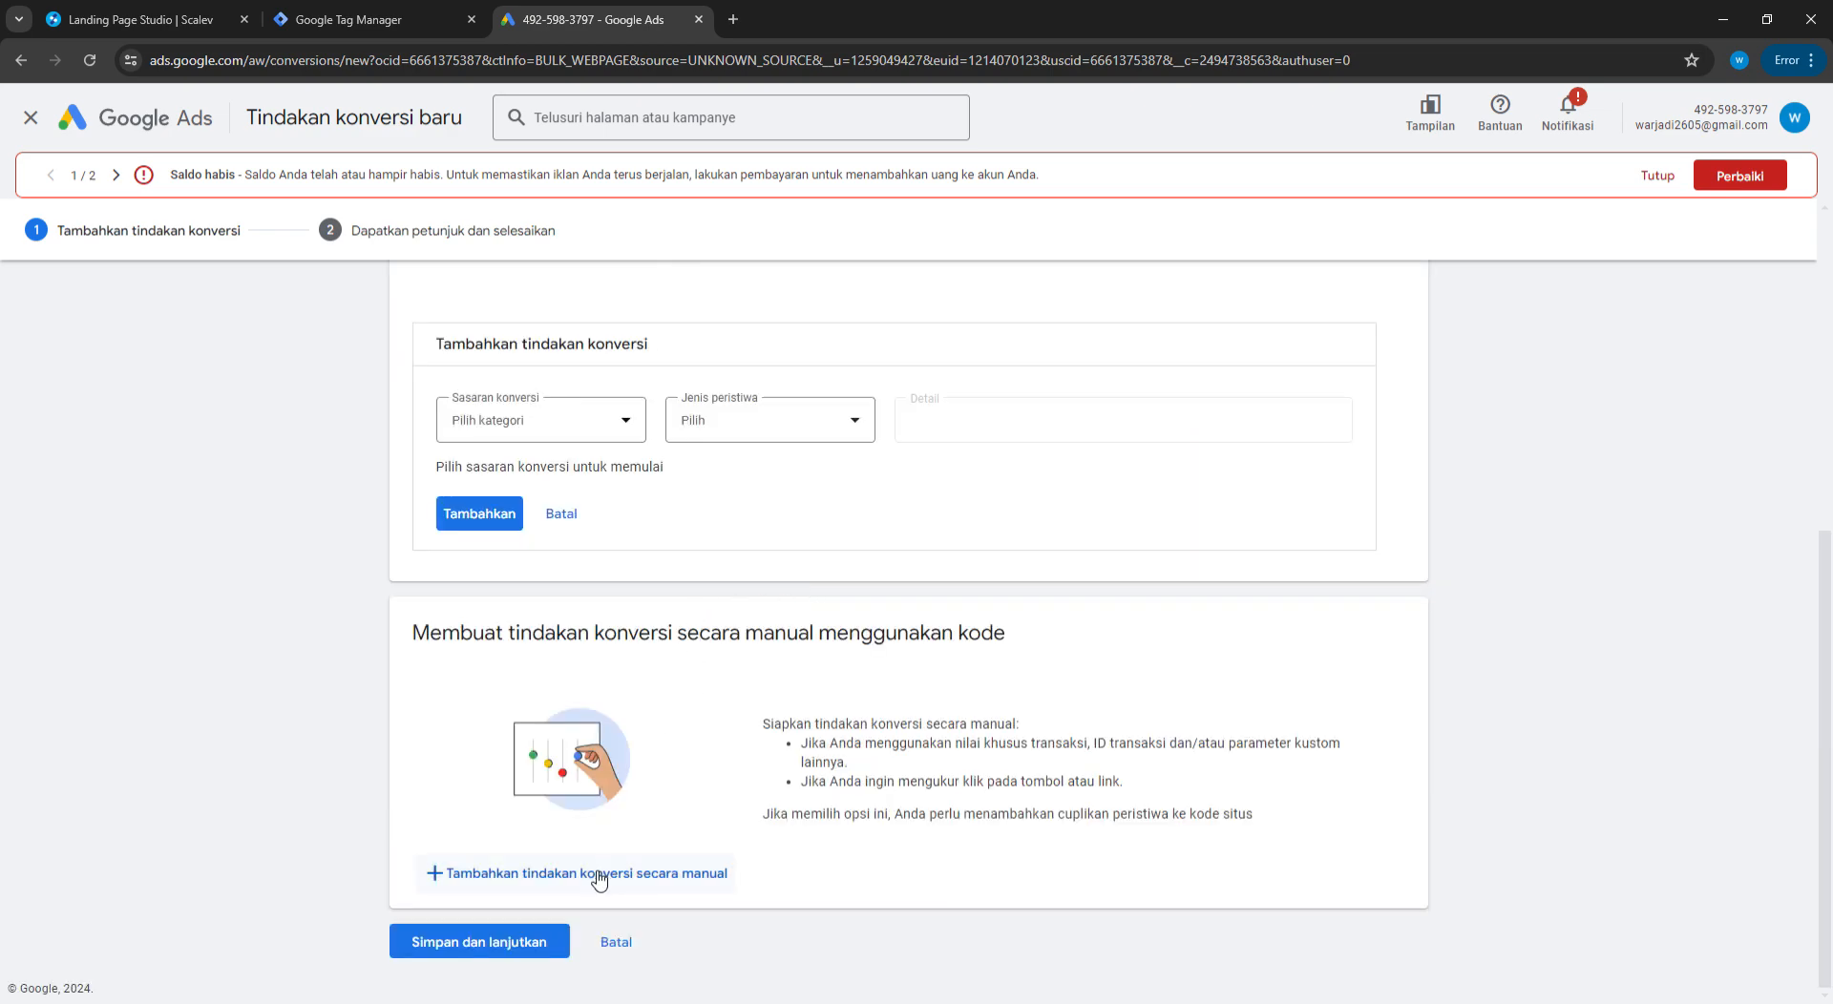
Add a manual conversion action in the Menambahkan ke keranjang category named WA
left_click(600, 880)
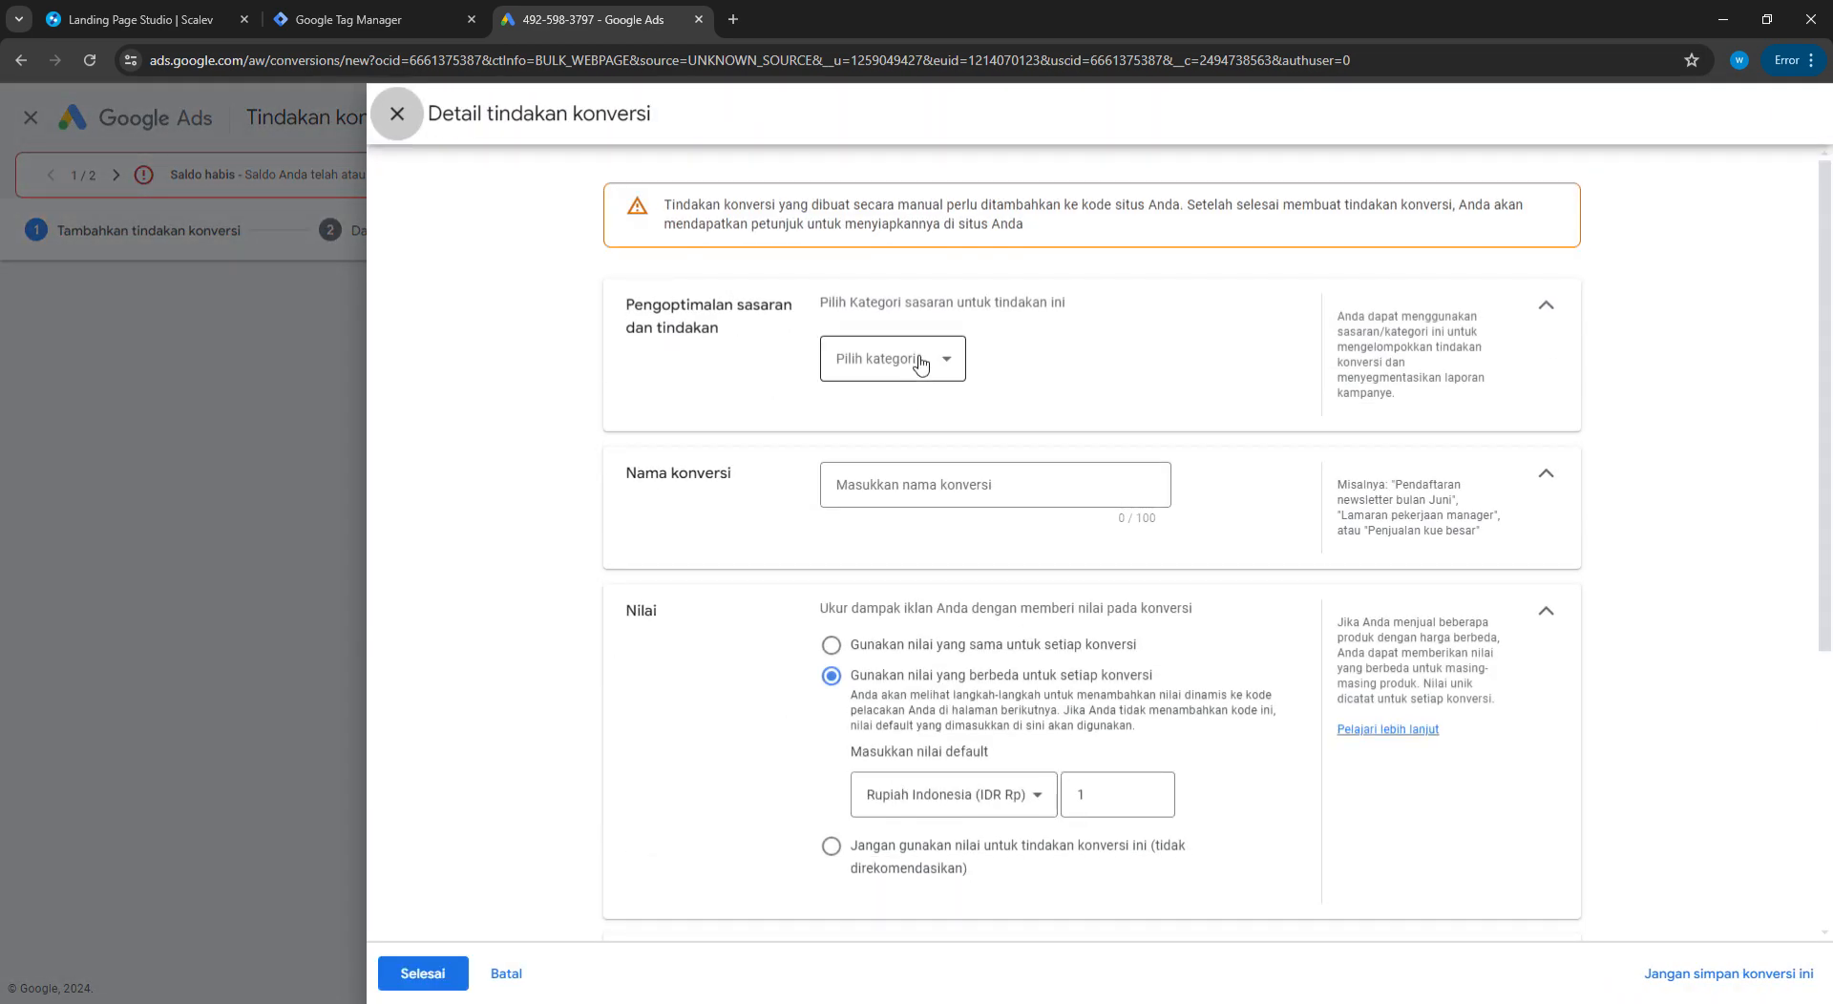
left_click(919, 362)
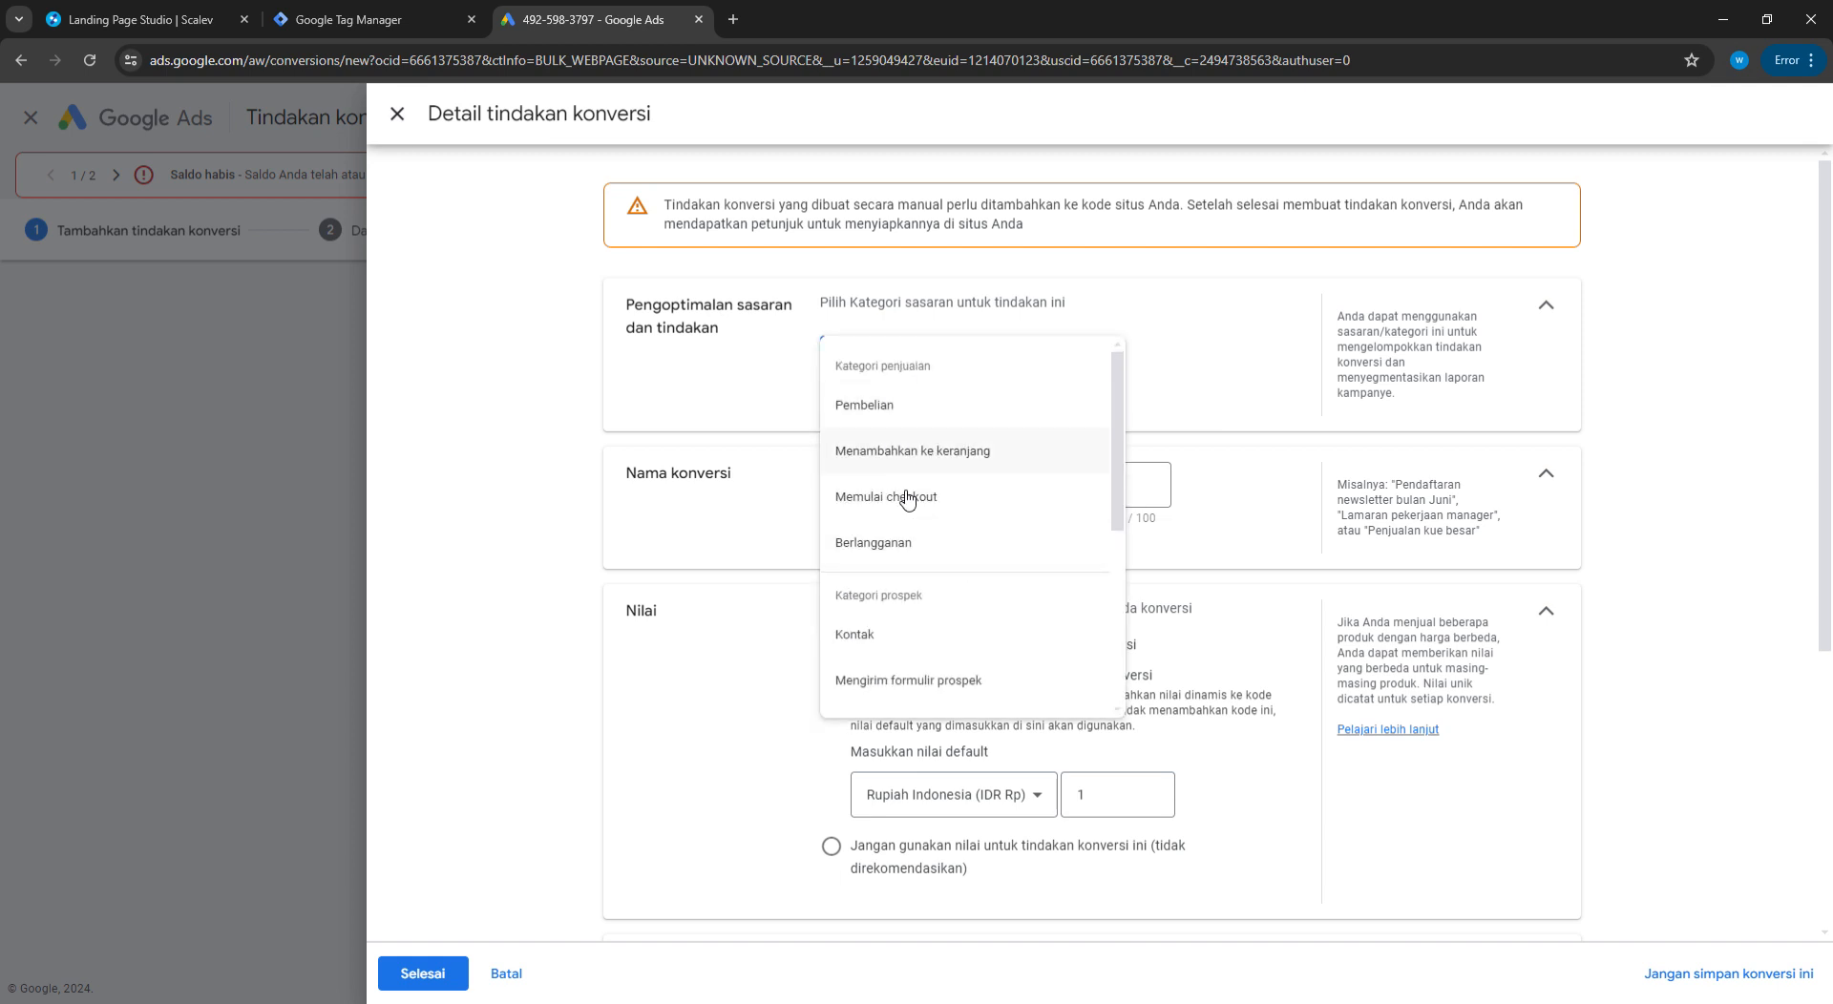
scroll(949, 572, "down", 3)
scroll(945, 439, "up", 3)
left_click(917, 451)
left_click(947, 558)
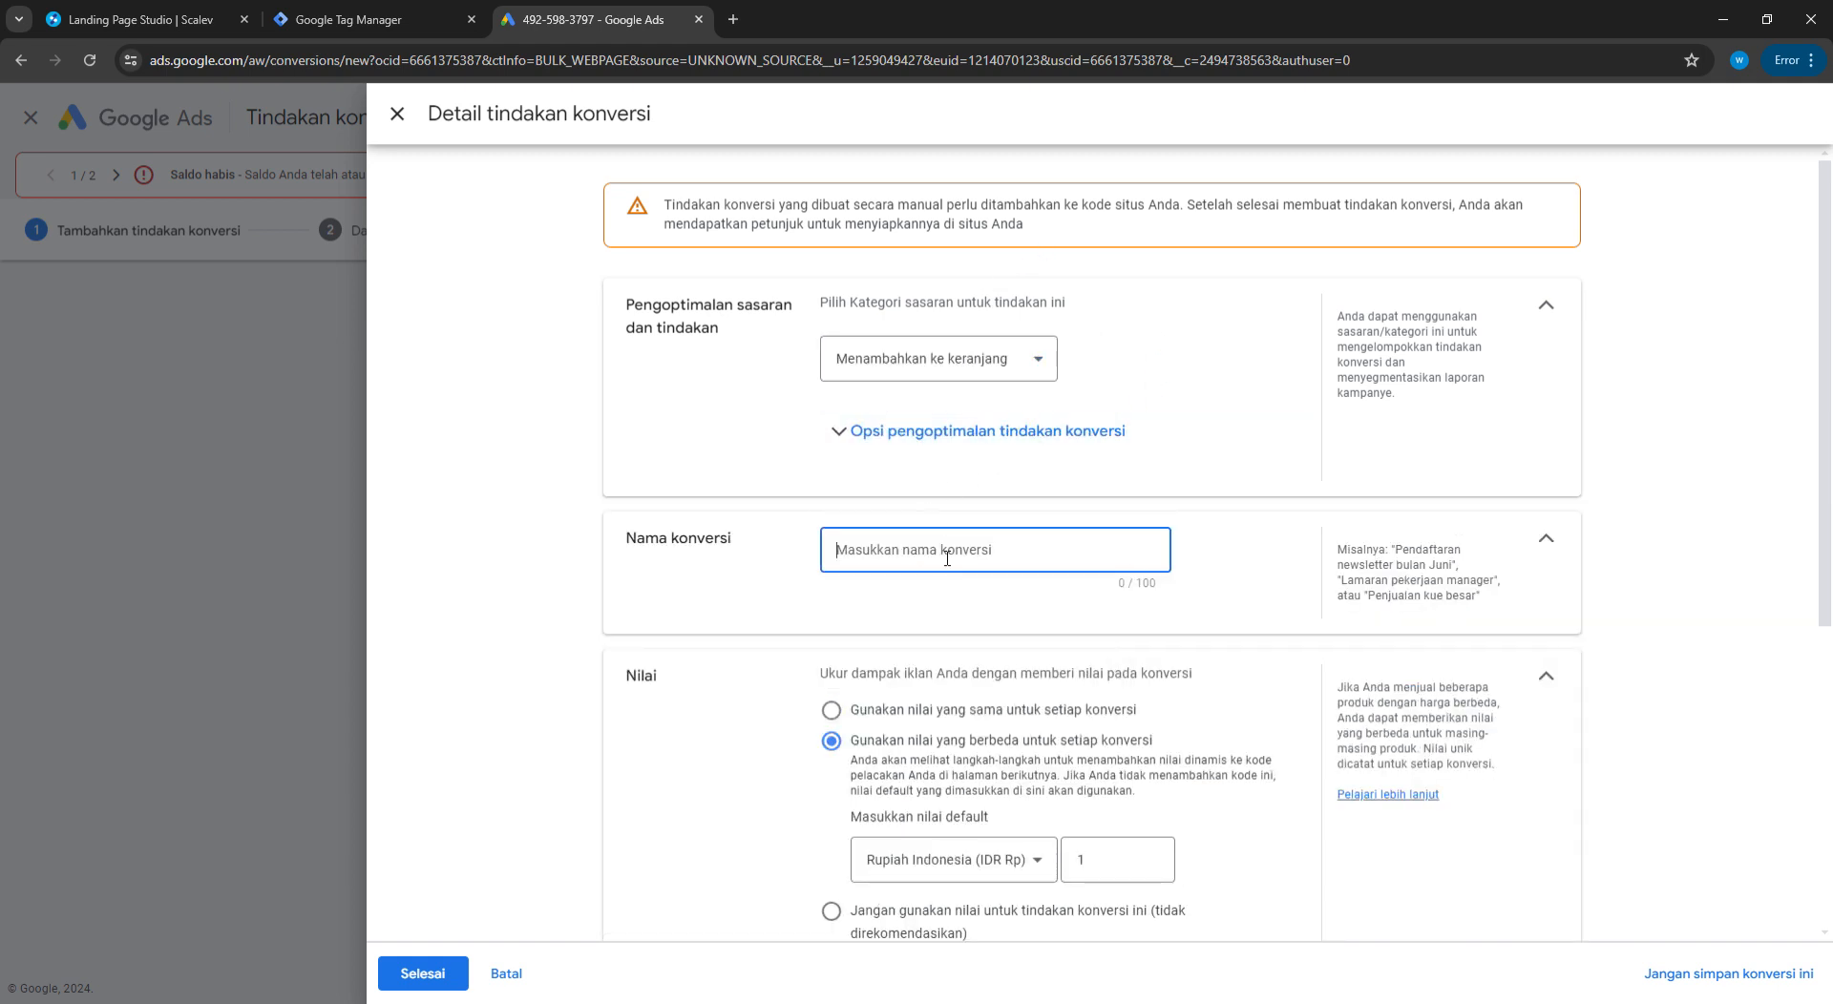
type("WA")
left_click(1260, 610)
Set WA to use no value and count one conversion, then finish its details
scroll(993, 661, "down", 2)
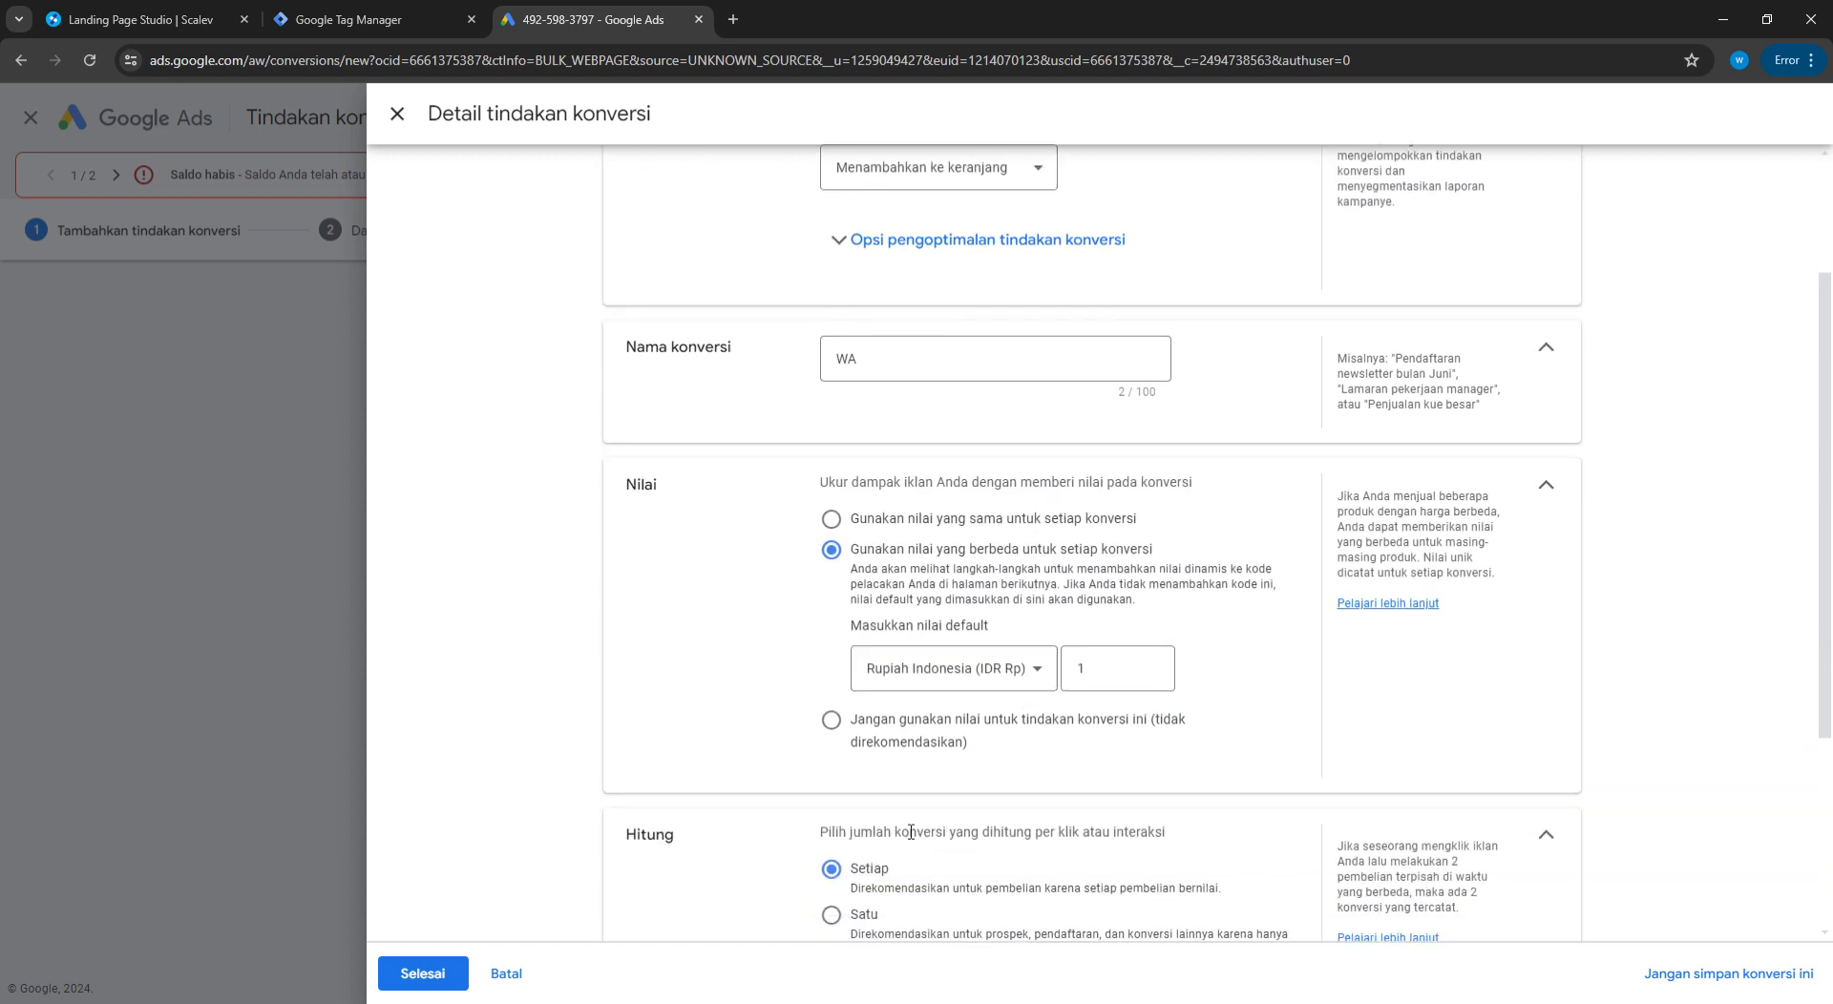
left_click(830, 723)
scroll(914, 708, "down", 2)
left_click(832, 598)
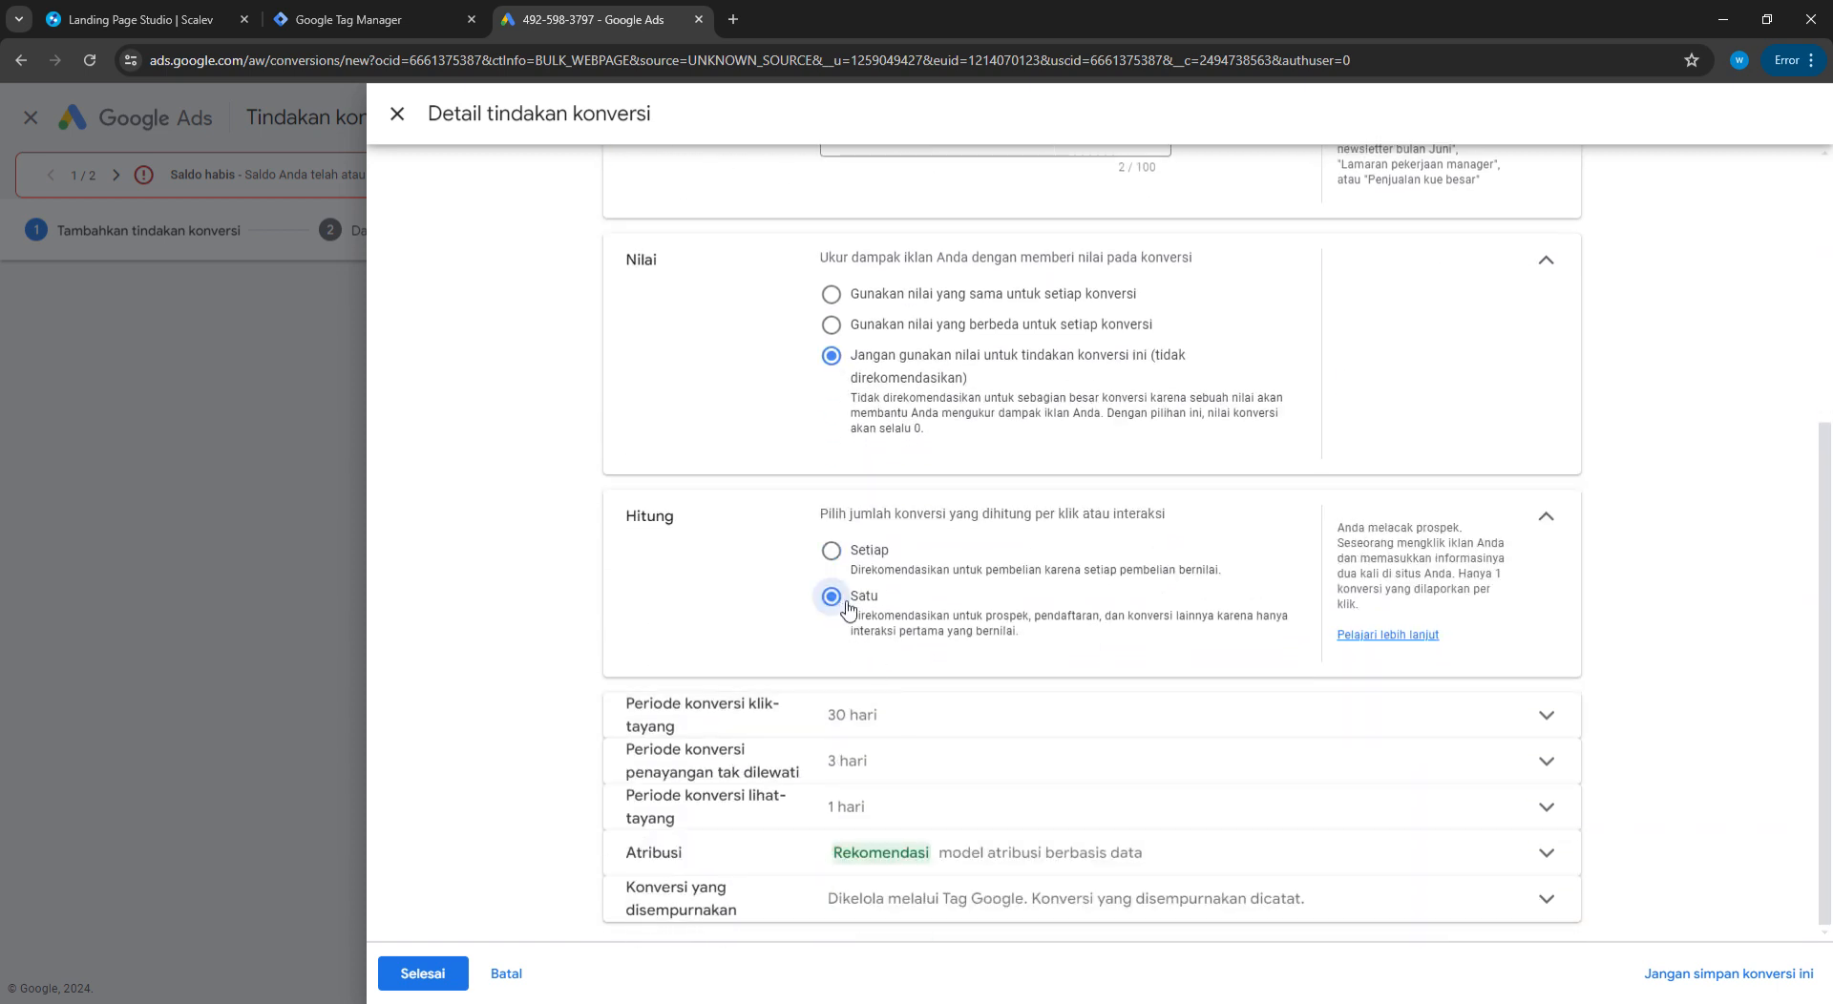
left_click_drag(855, 550, 989, 570)
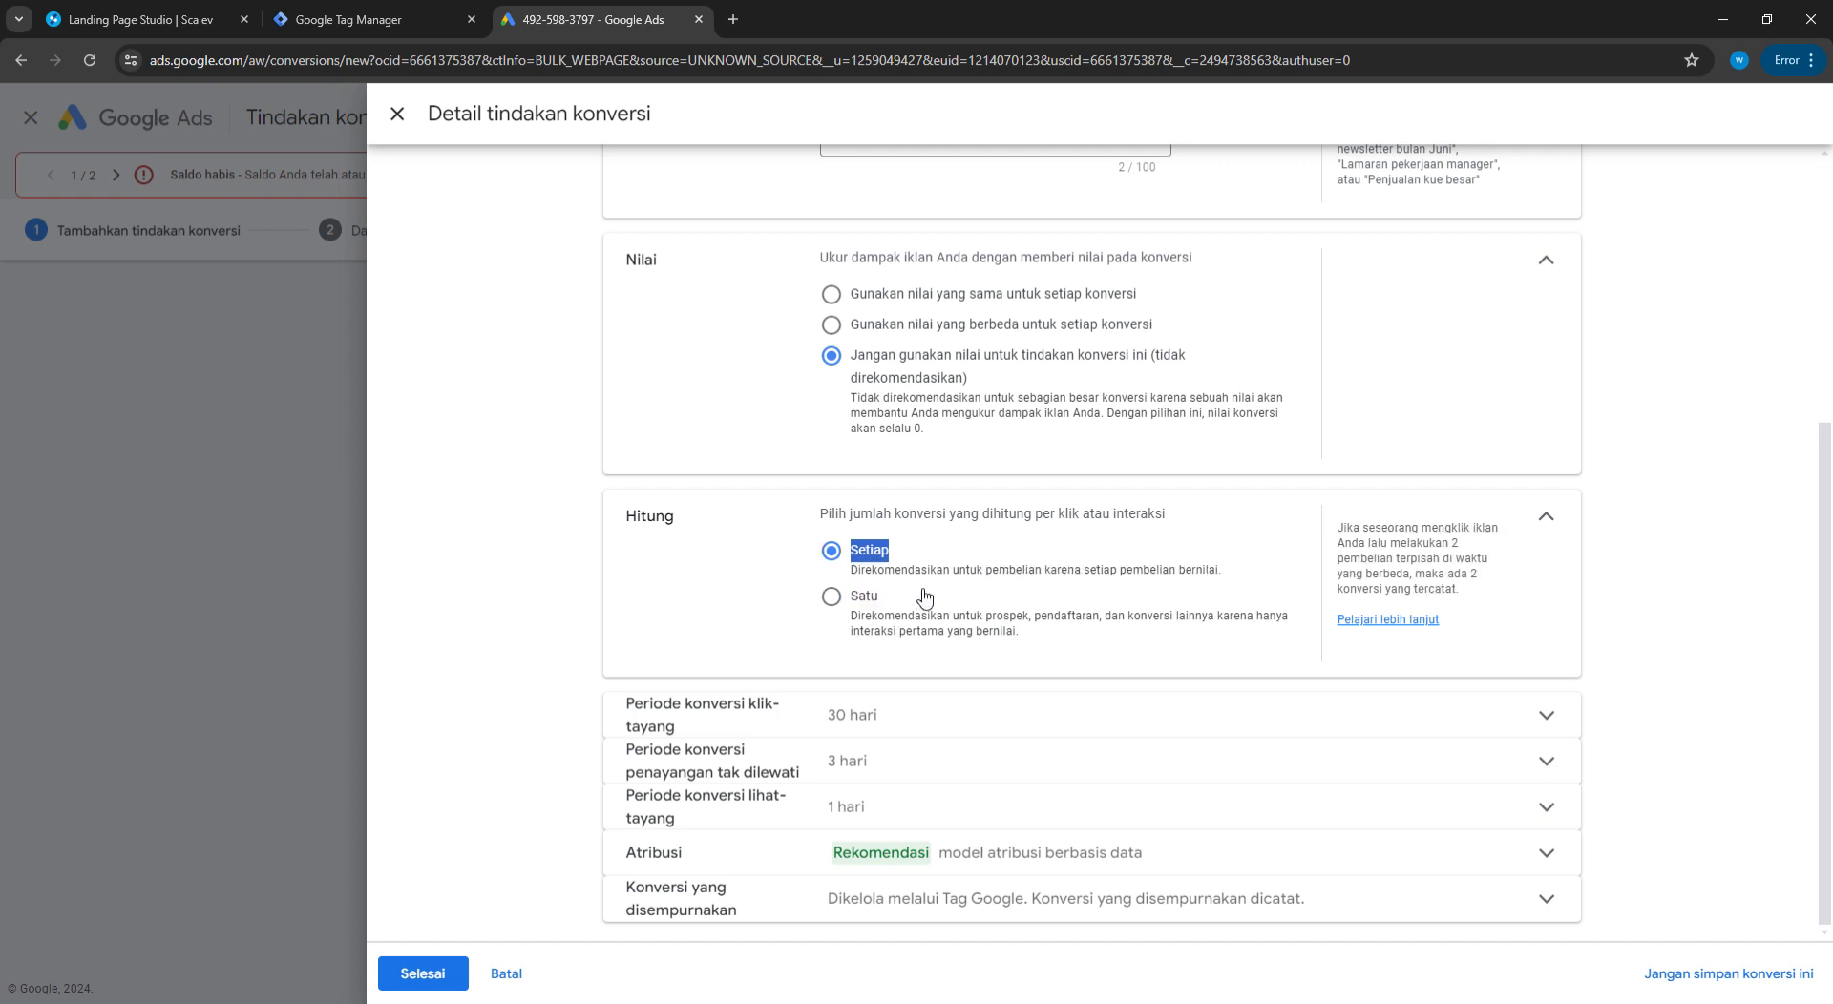
left_click(923, 597)
left_click_drag(860, 551, 916, 552)
left_click(934, 573)
left_click(850, 596)
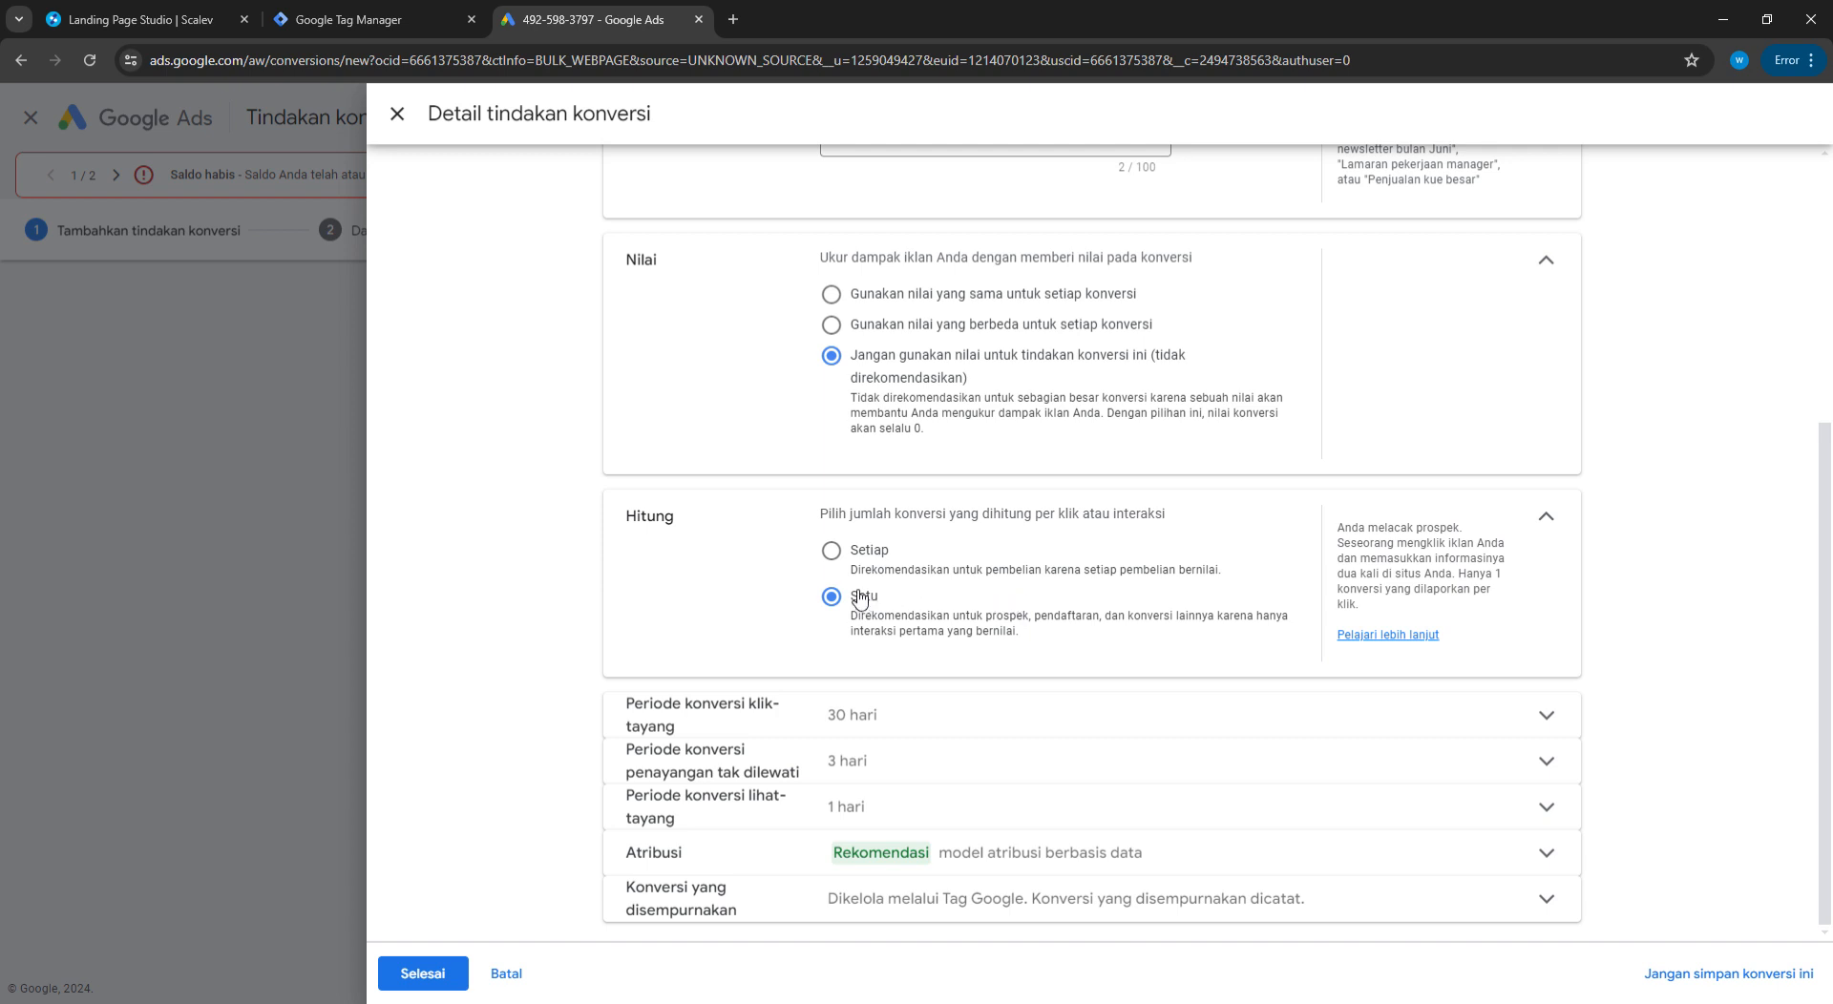
left_click_drag(859, 597, 966, 643)
left_click(1107, 642)
left_click(423, 978)
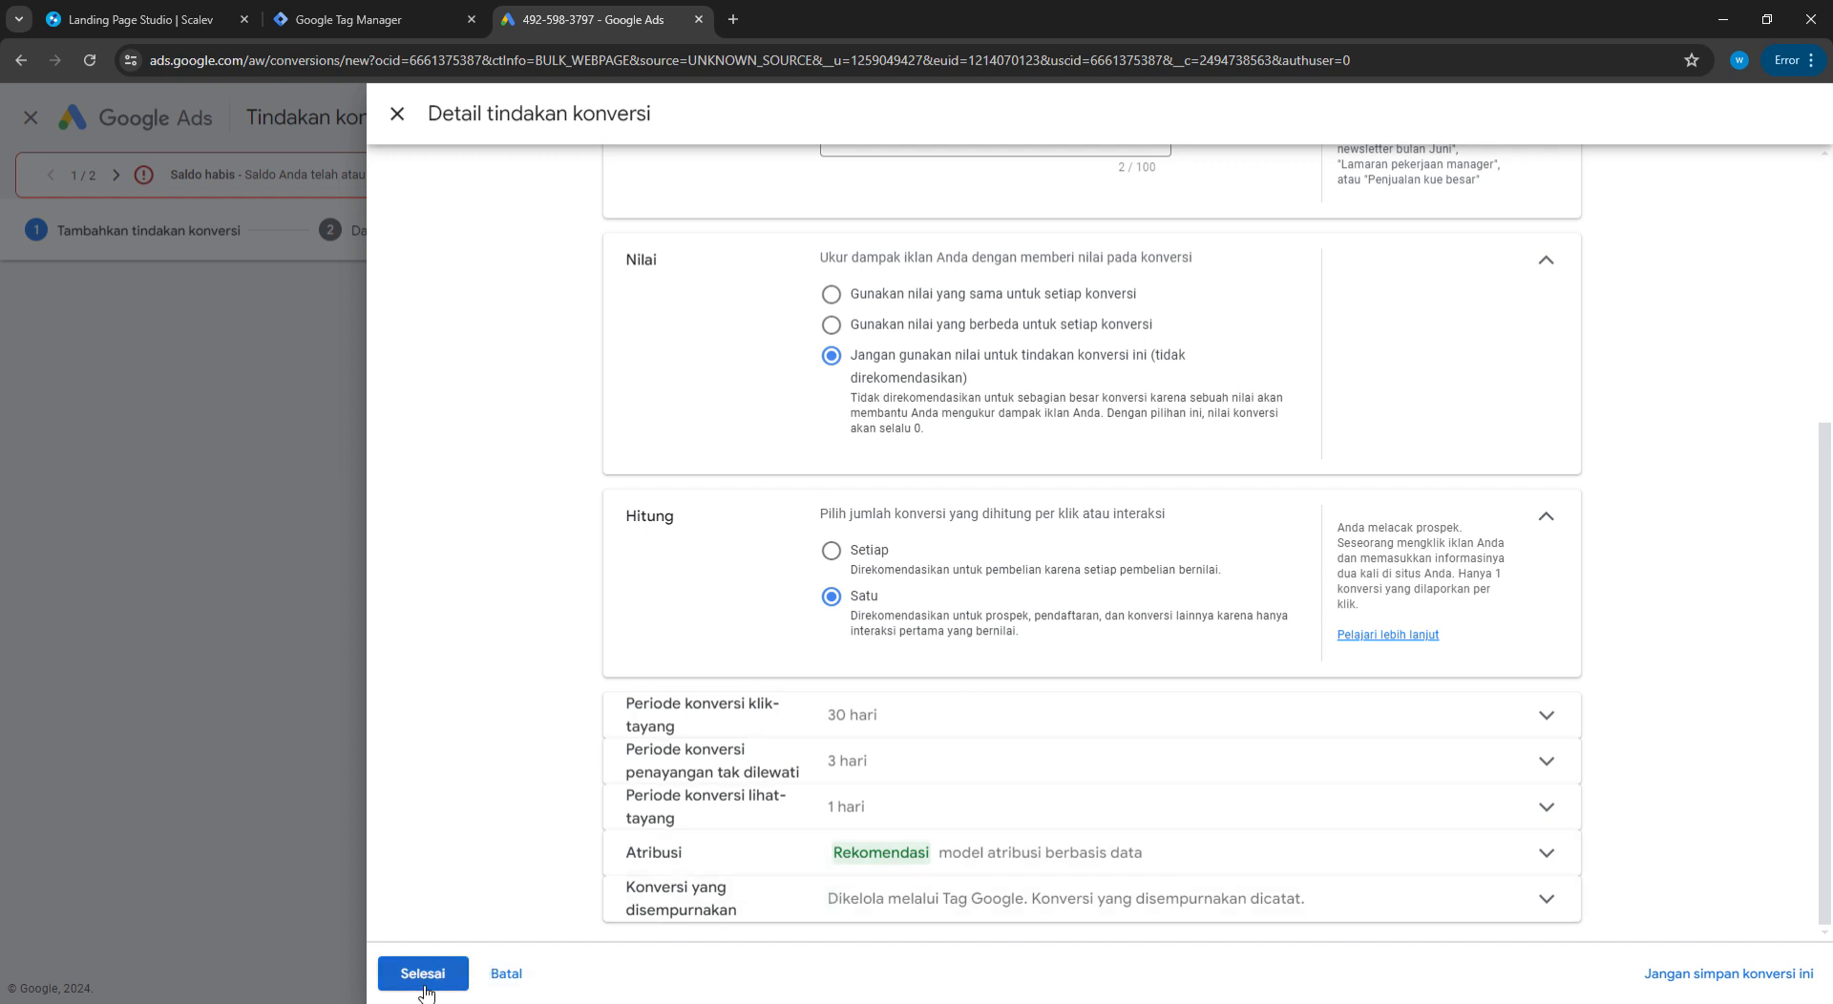
scroll(818, 782, "down", 1)
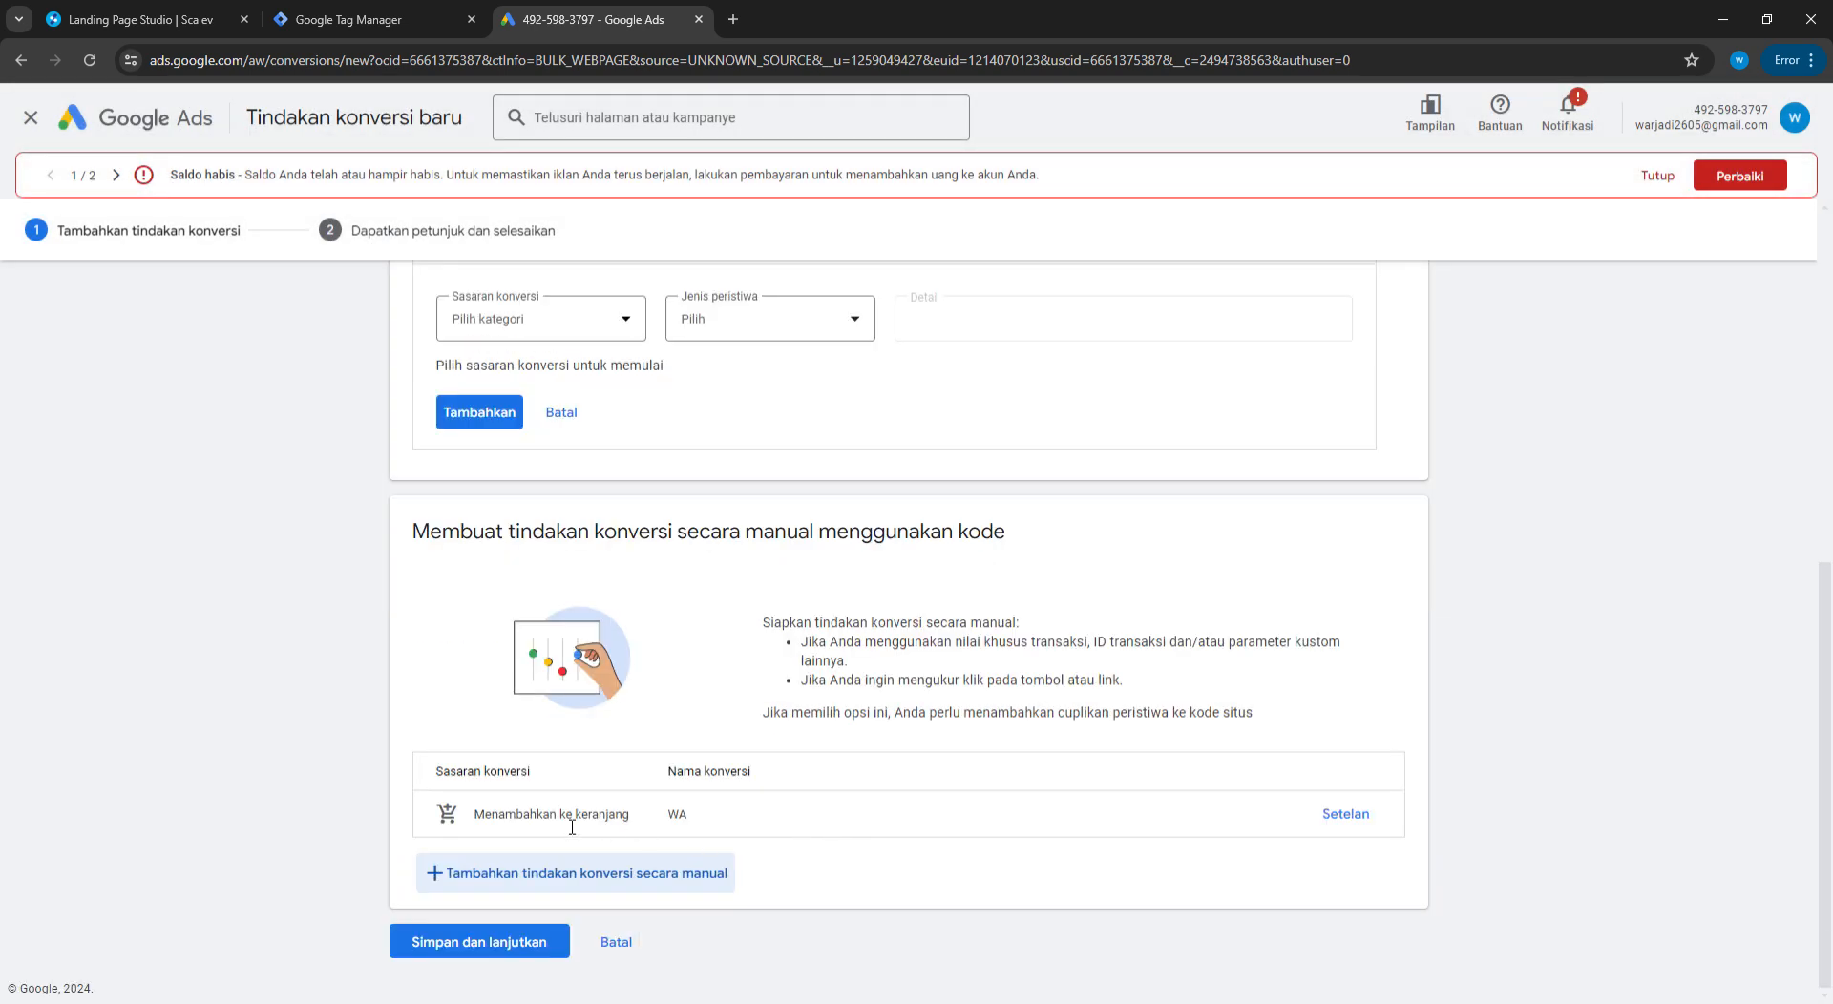
Add a second manual conversion named View LP in the Kunjungan halaman category
left_click(468, 874)
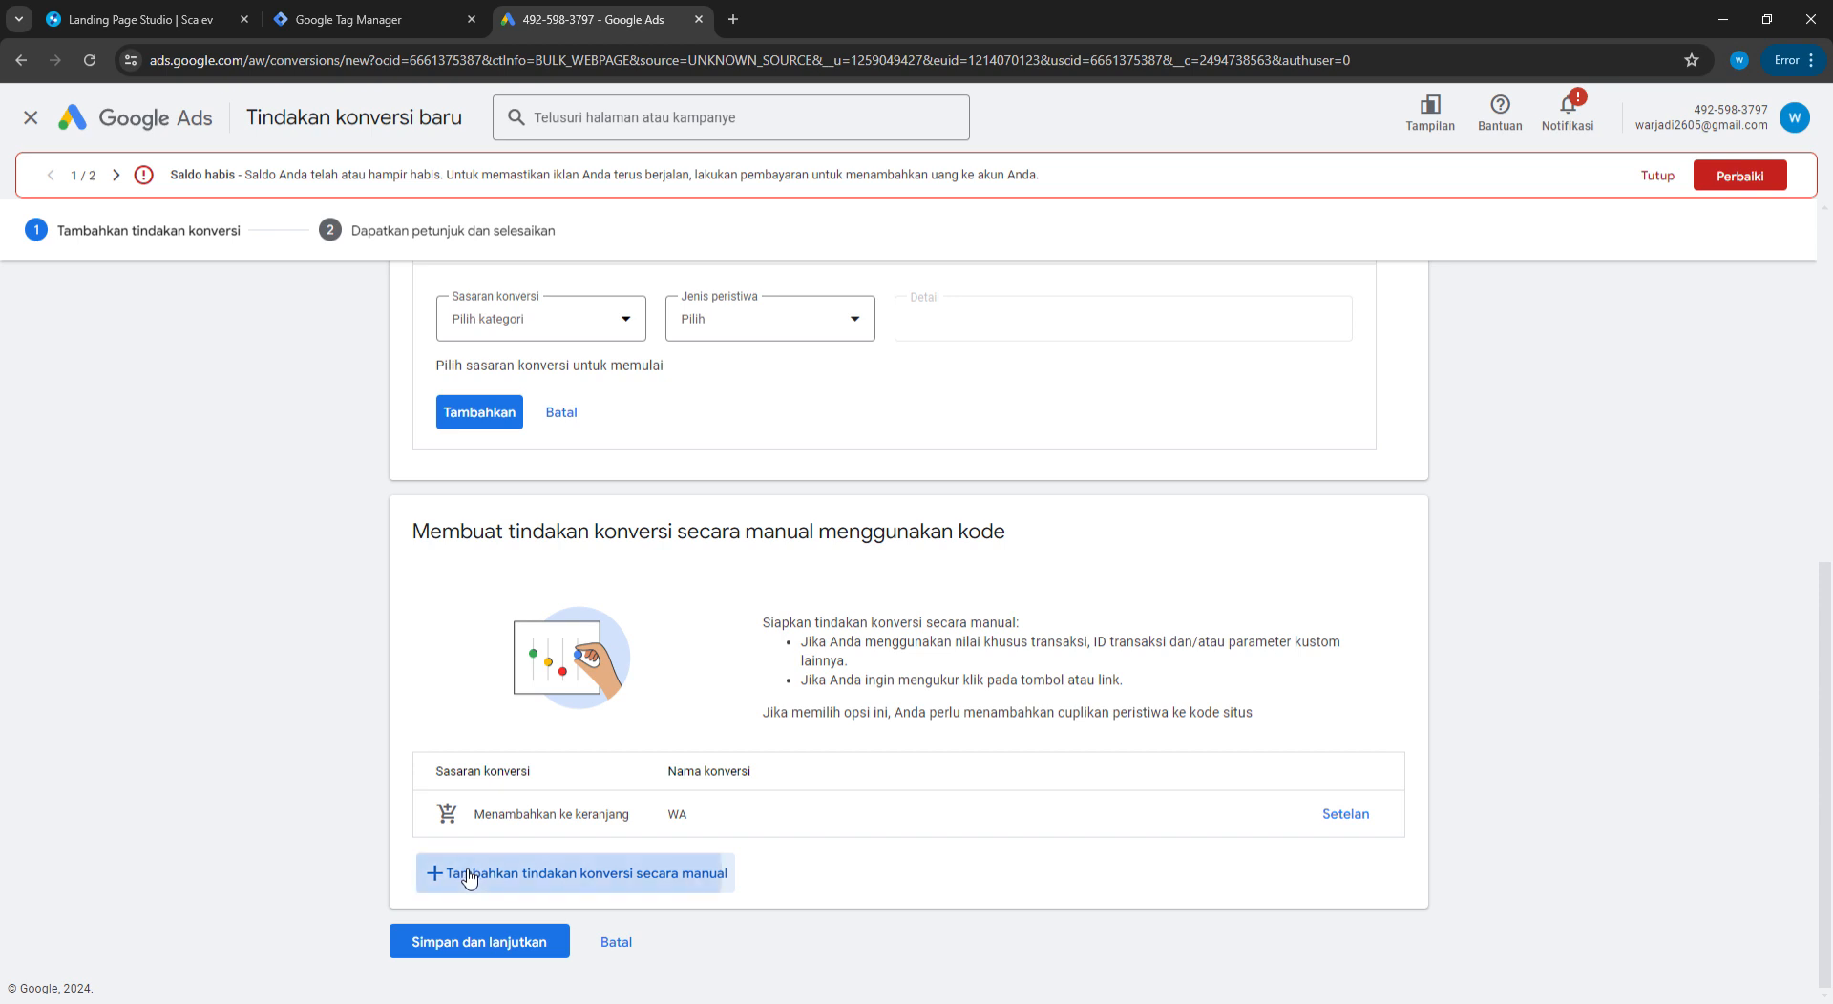
left_click(951, 356)
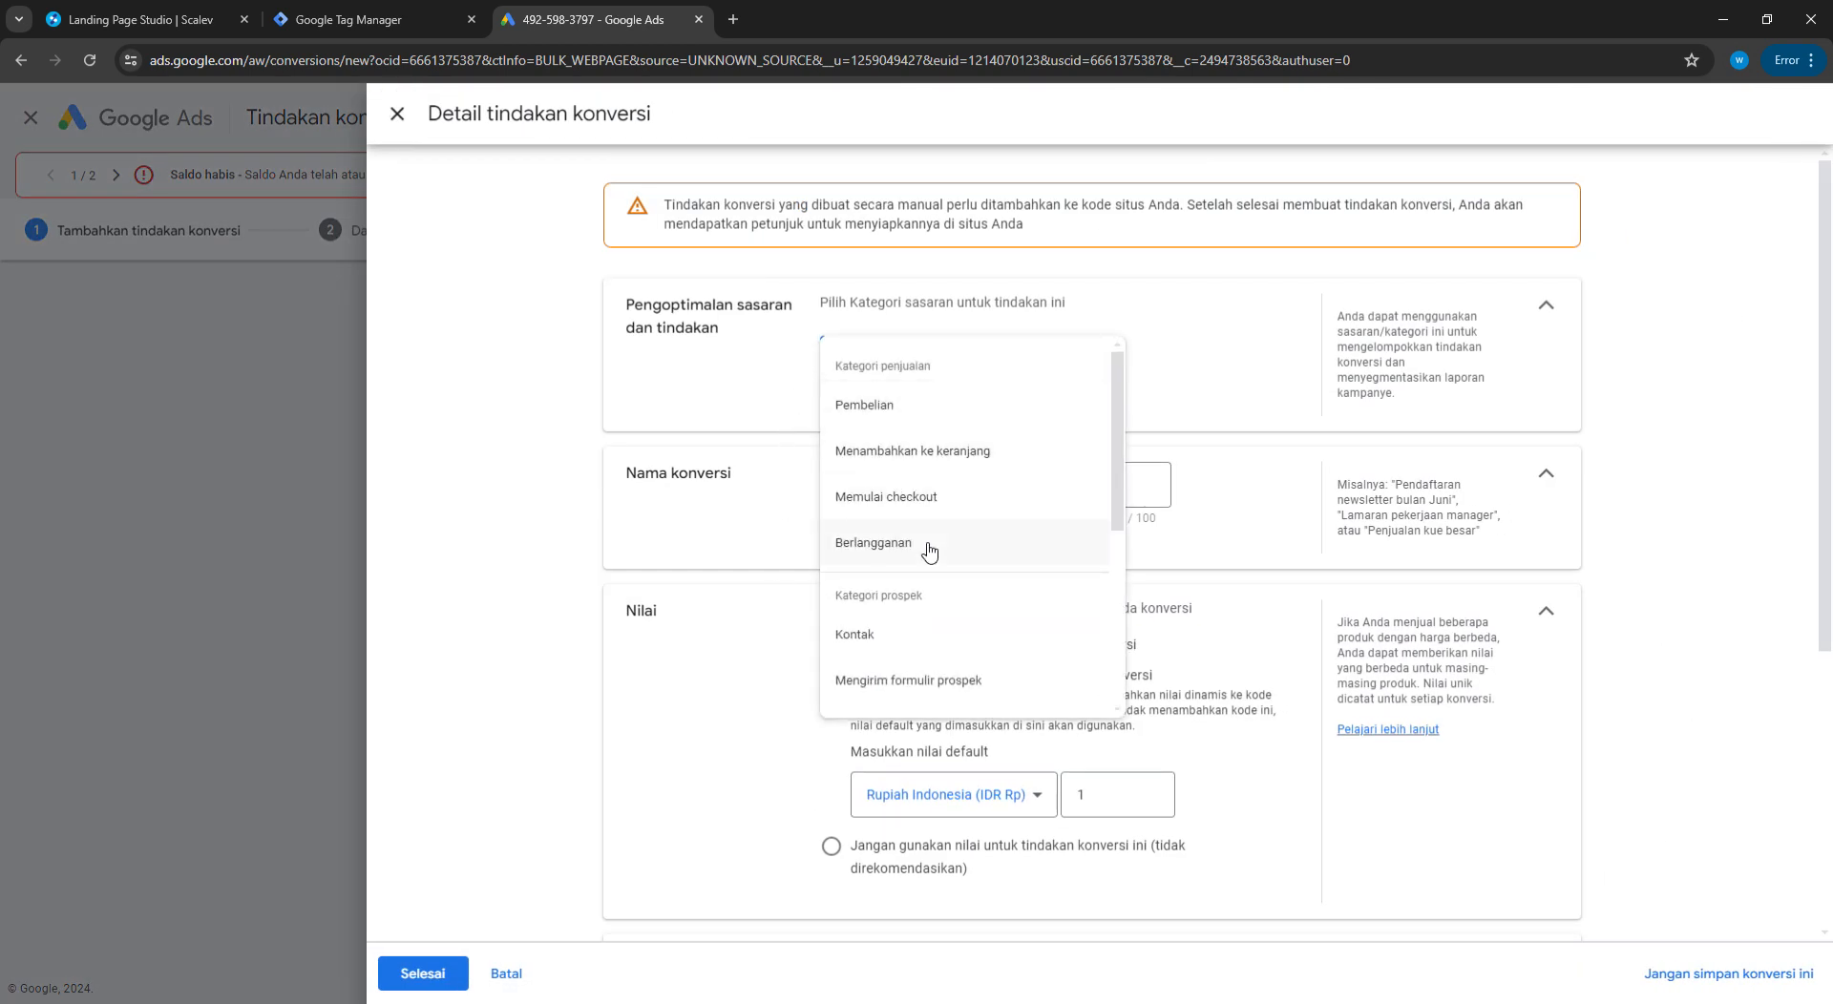
scroll(929, 544, "down", 3)
left_click(928, 659)
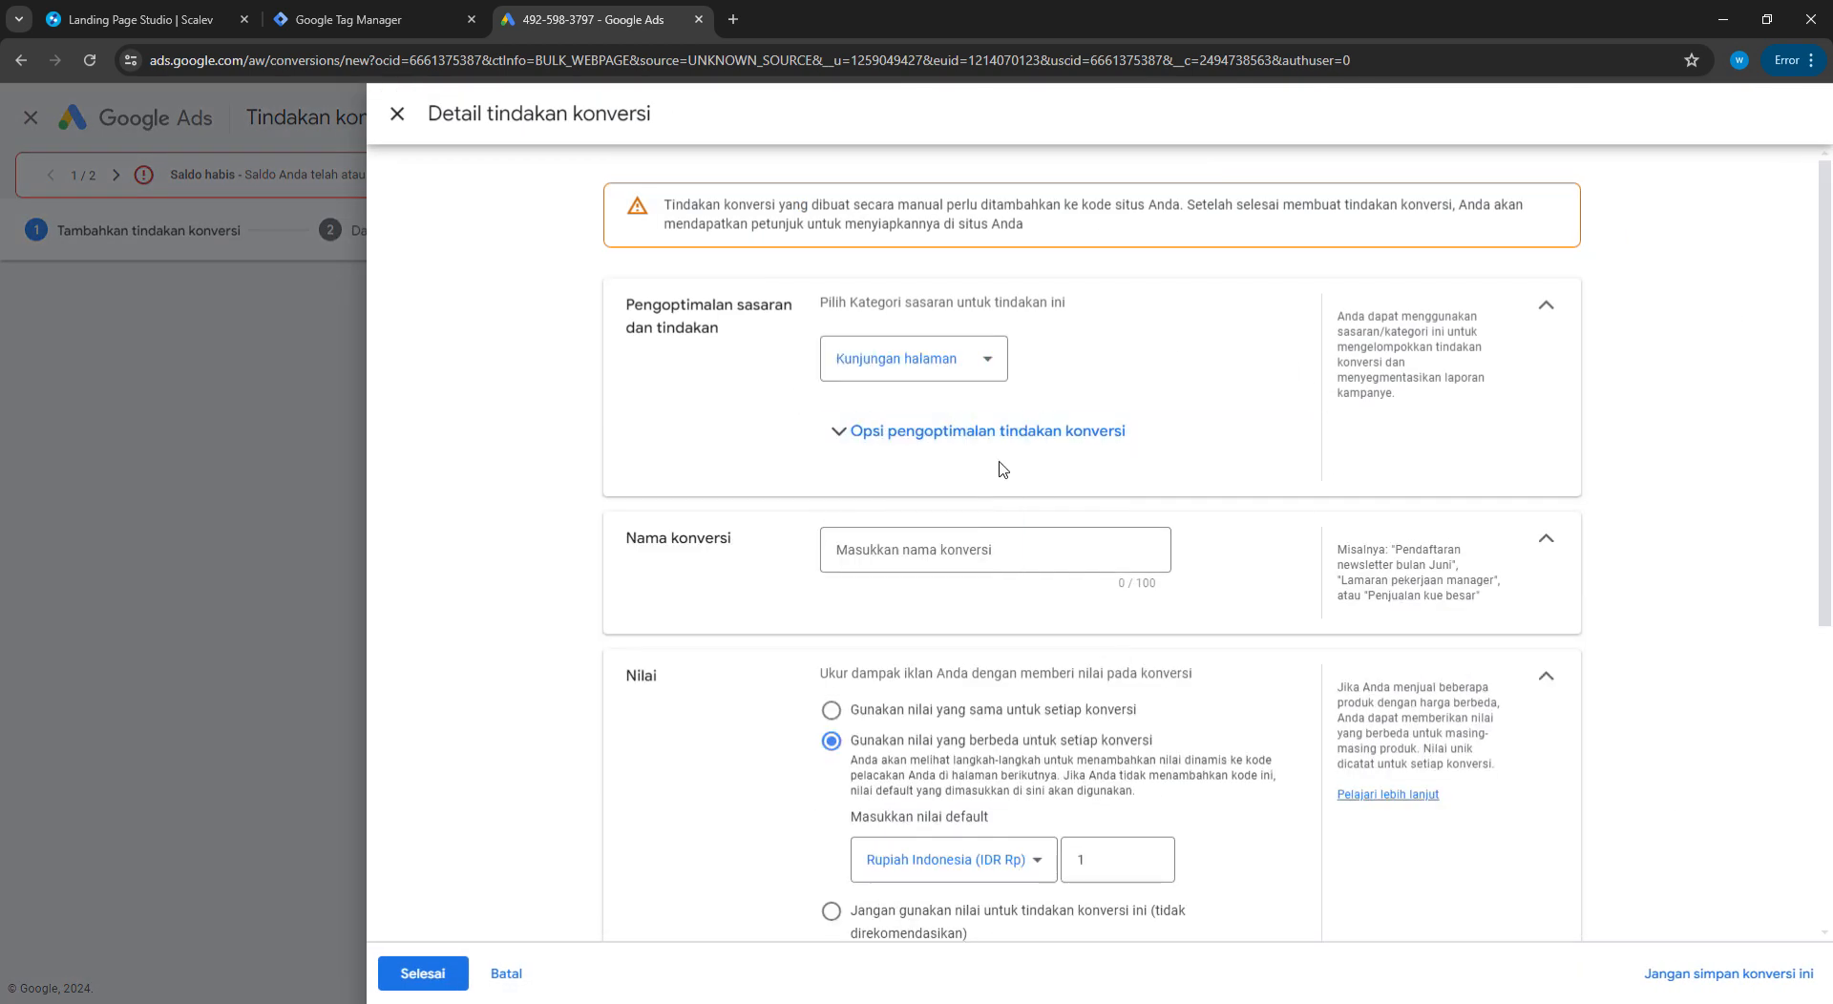
left_click(974, 557)
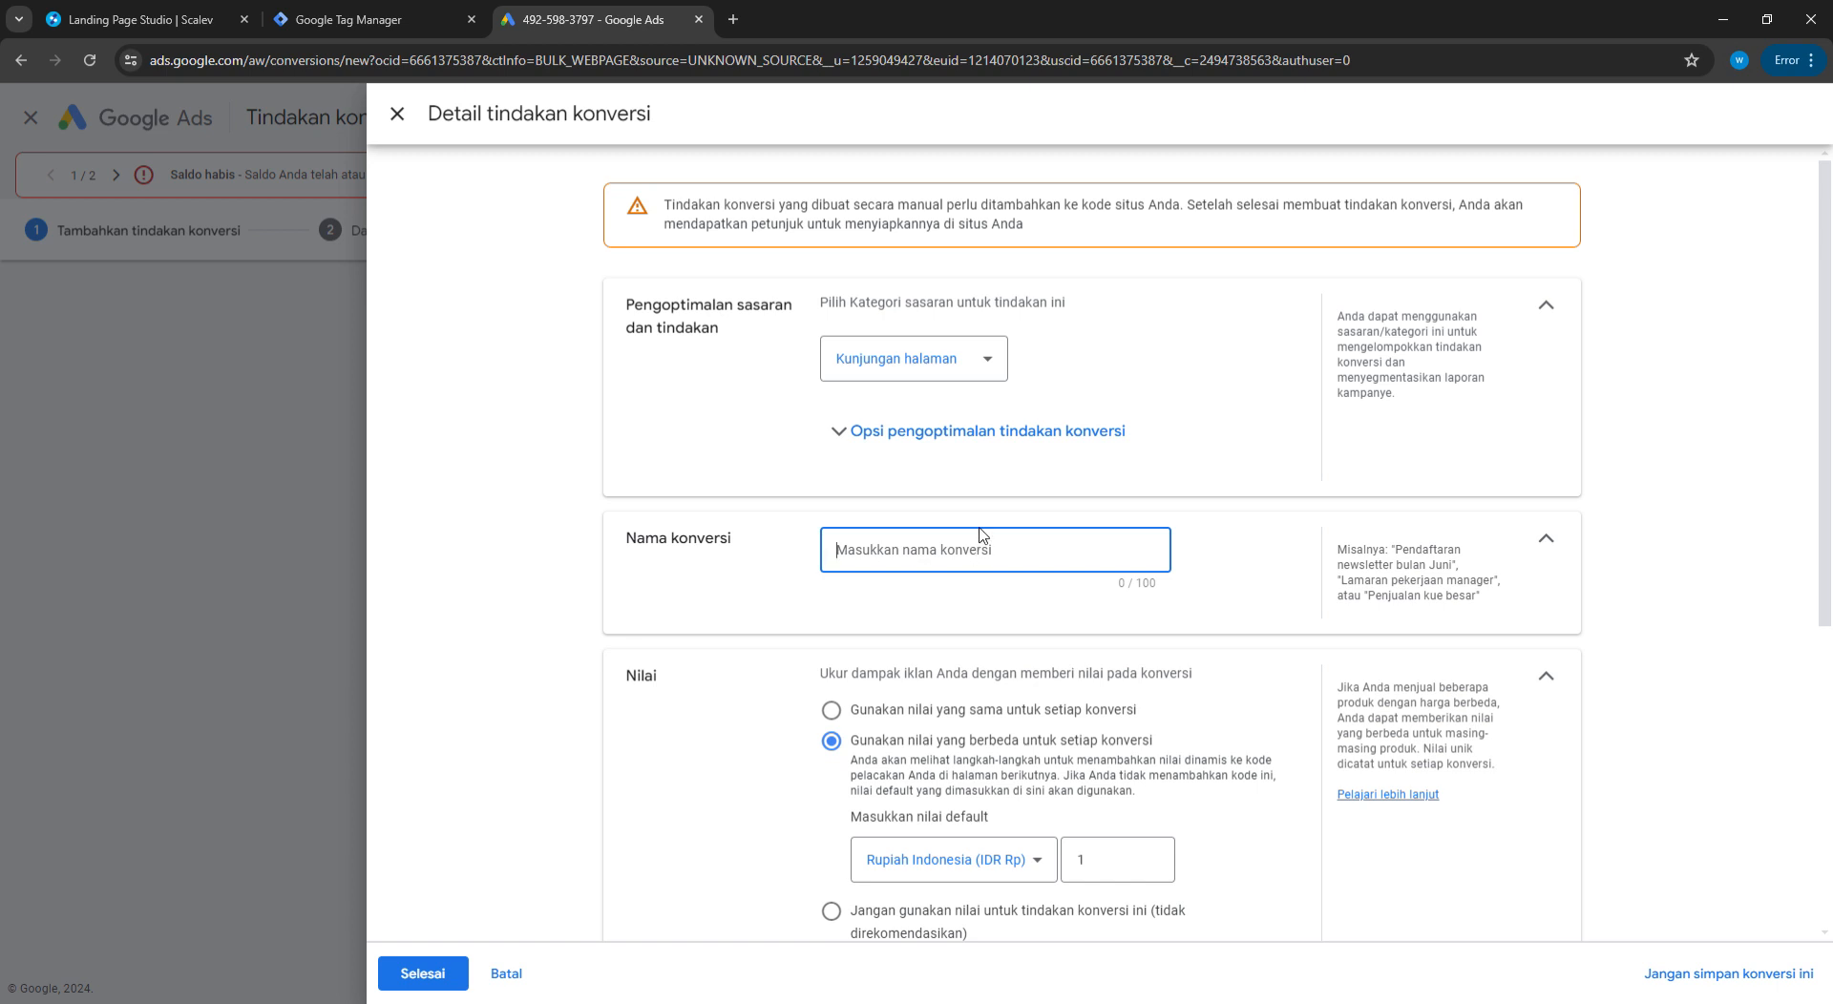
type("View LP")
left_click(1271, 567)
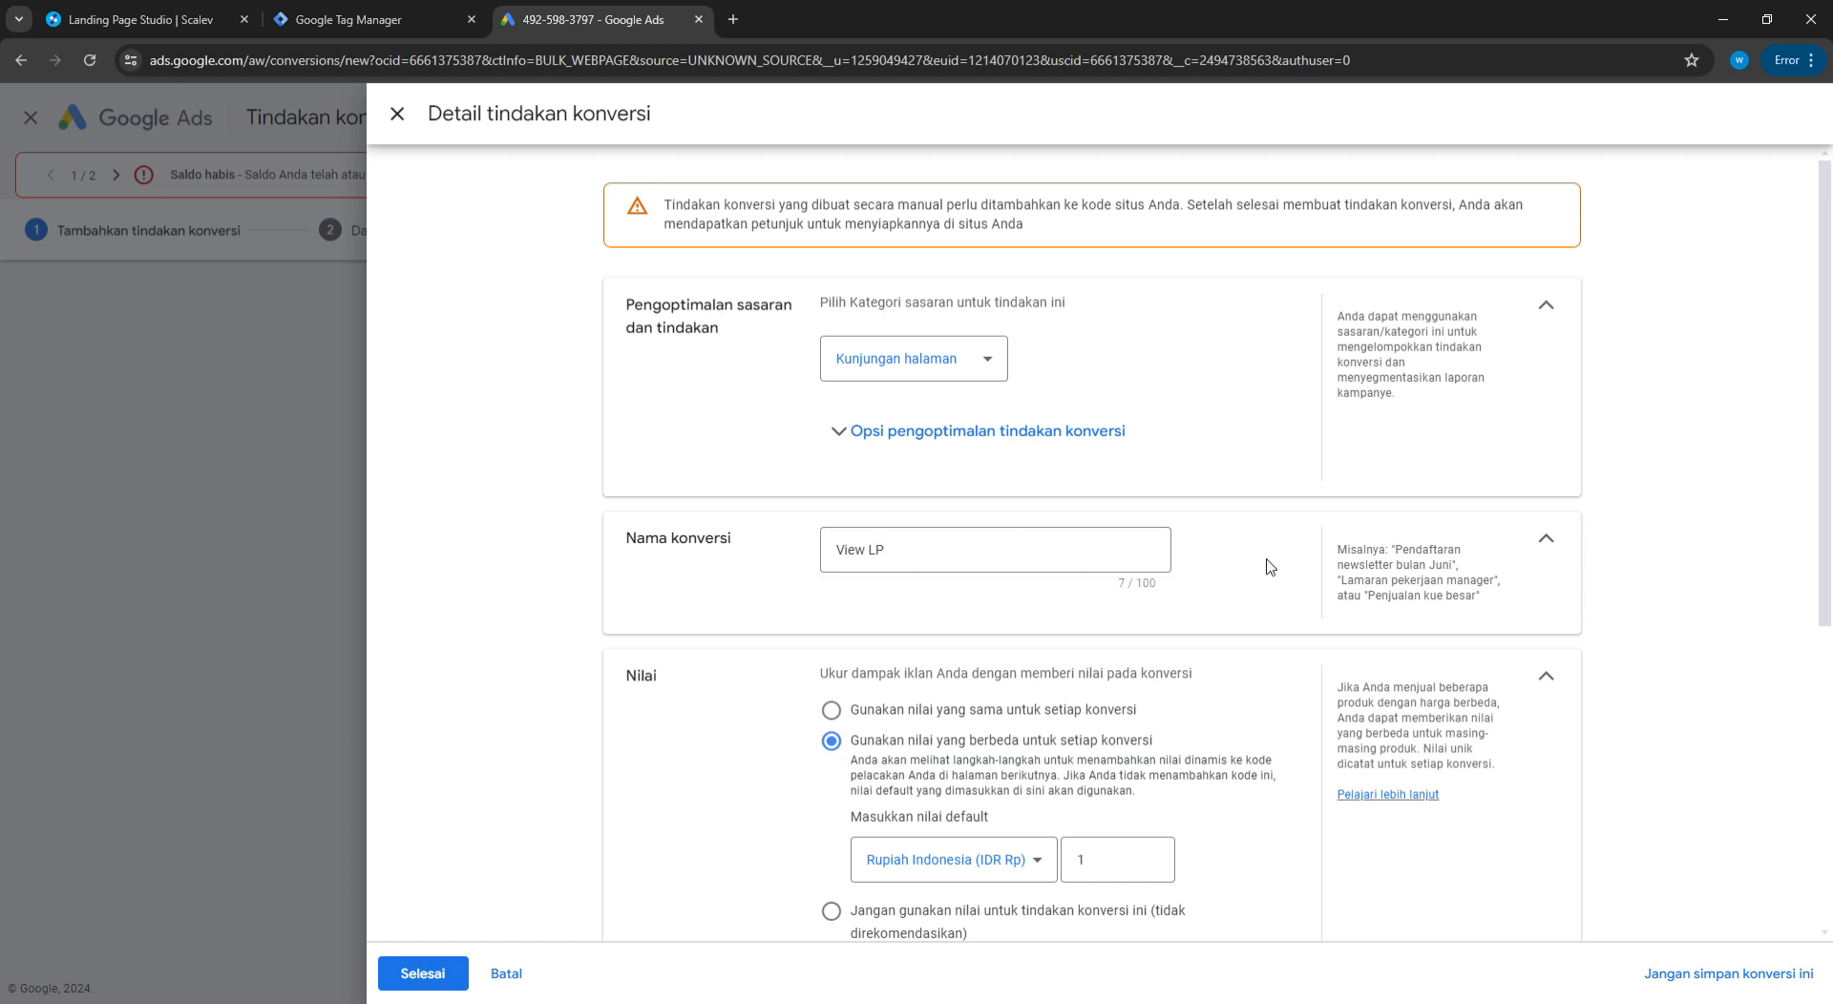
Give View LP no value and a count of one, then save and continue
scroll(1253, 573, "down", 3)
left_click(845, 628)
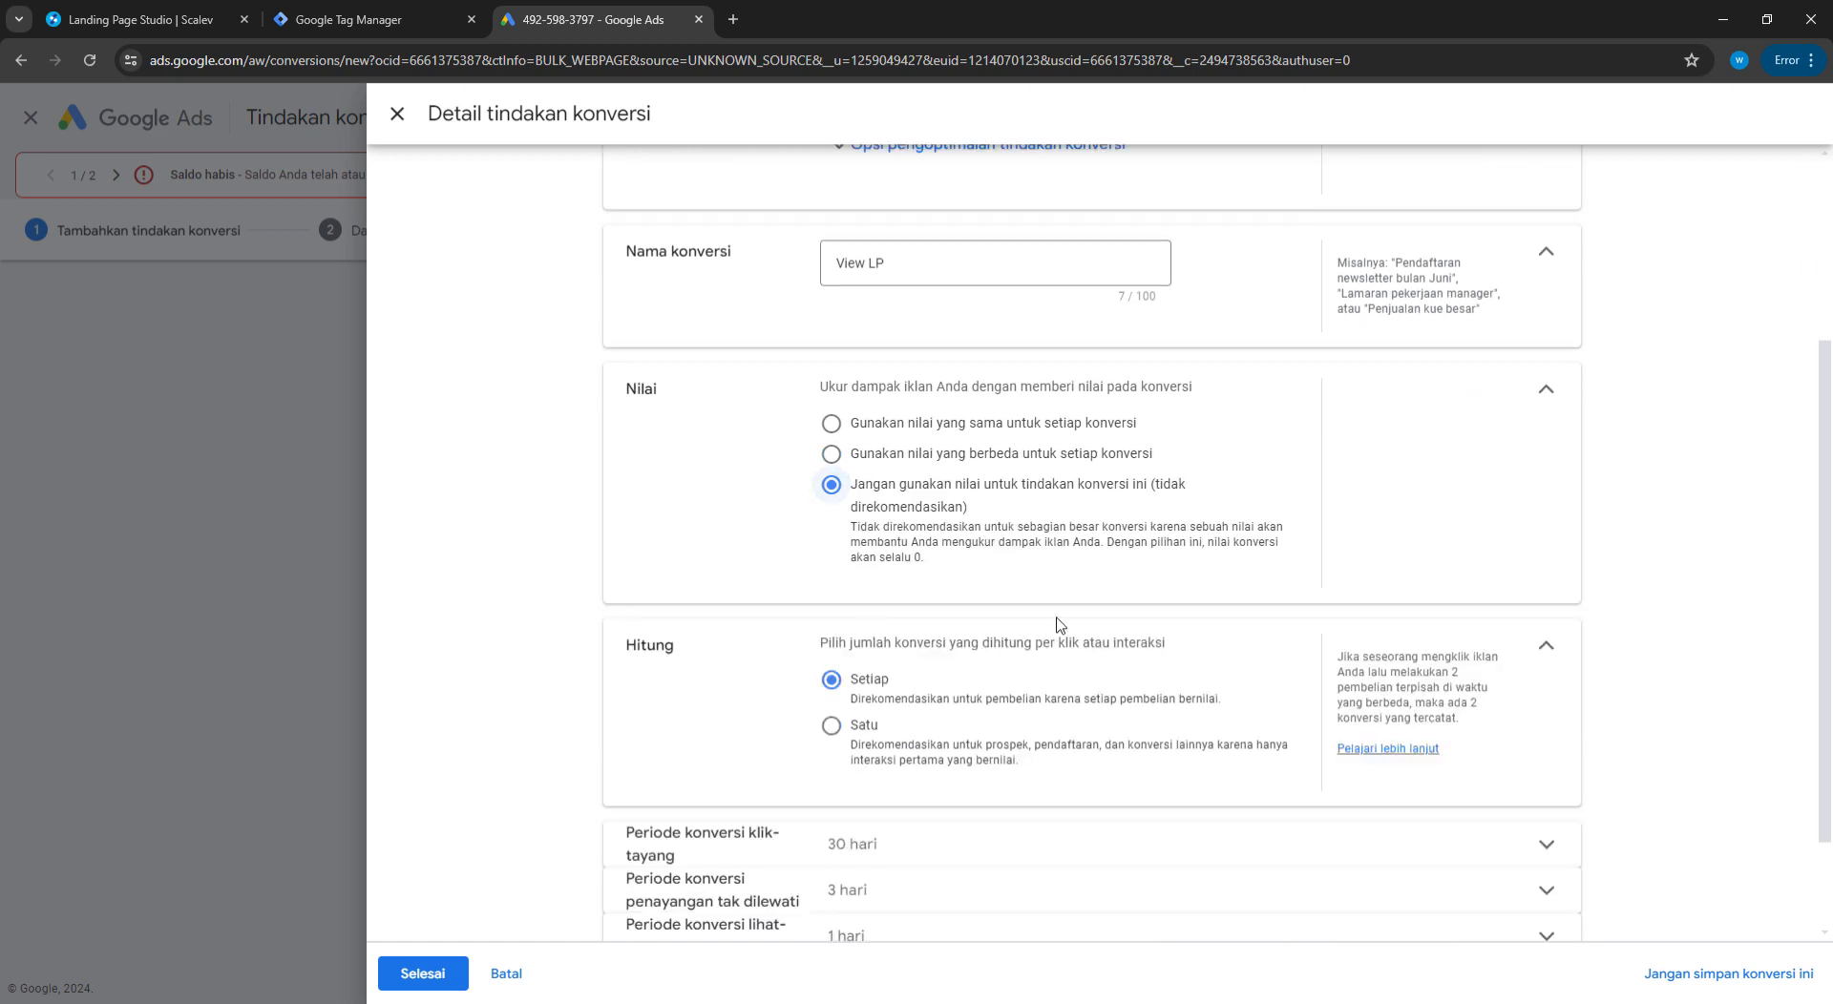
left_click(864, 742)
scroll(970, 548, "down", 2)
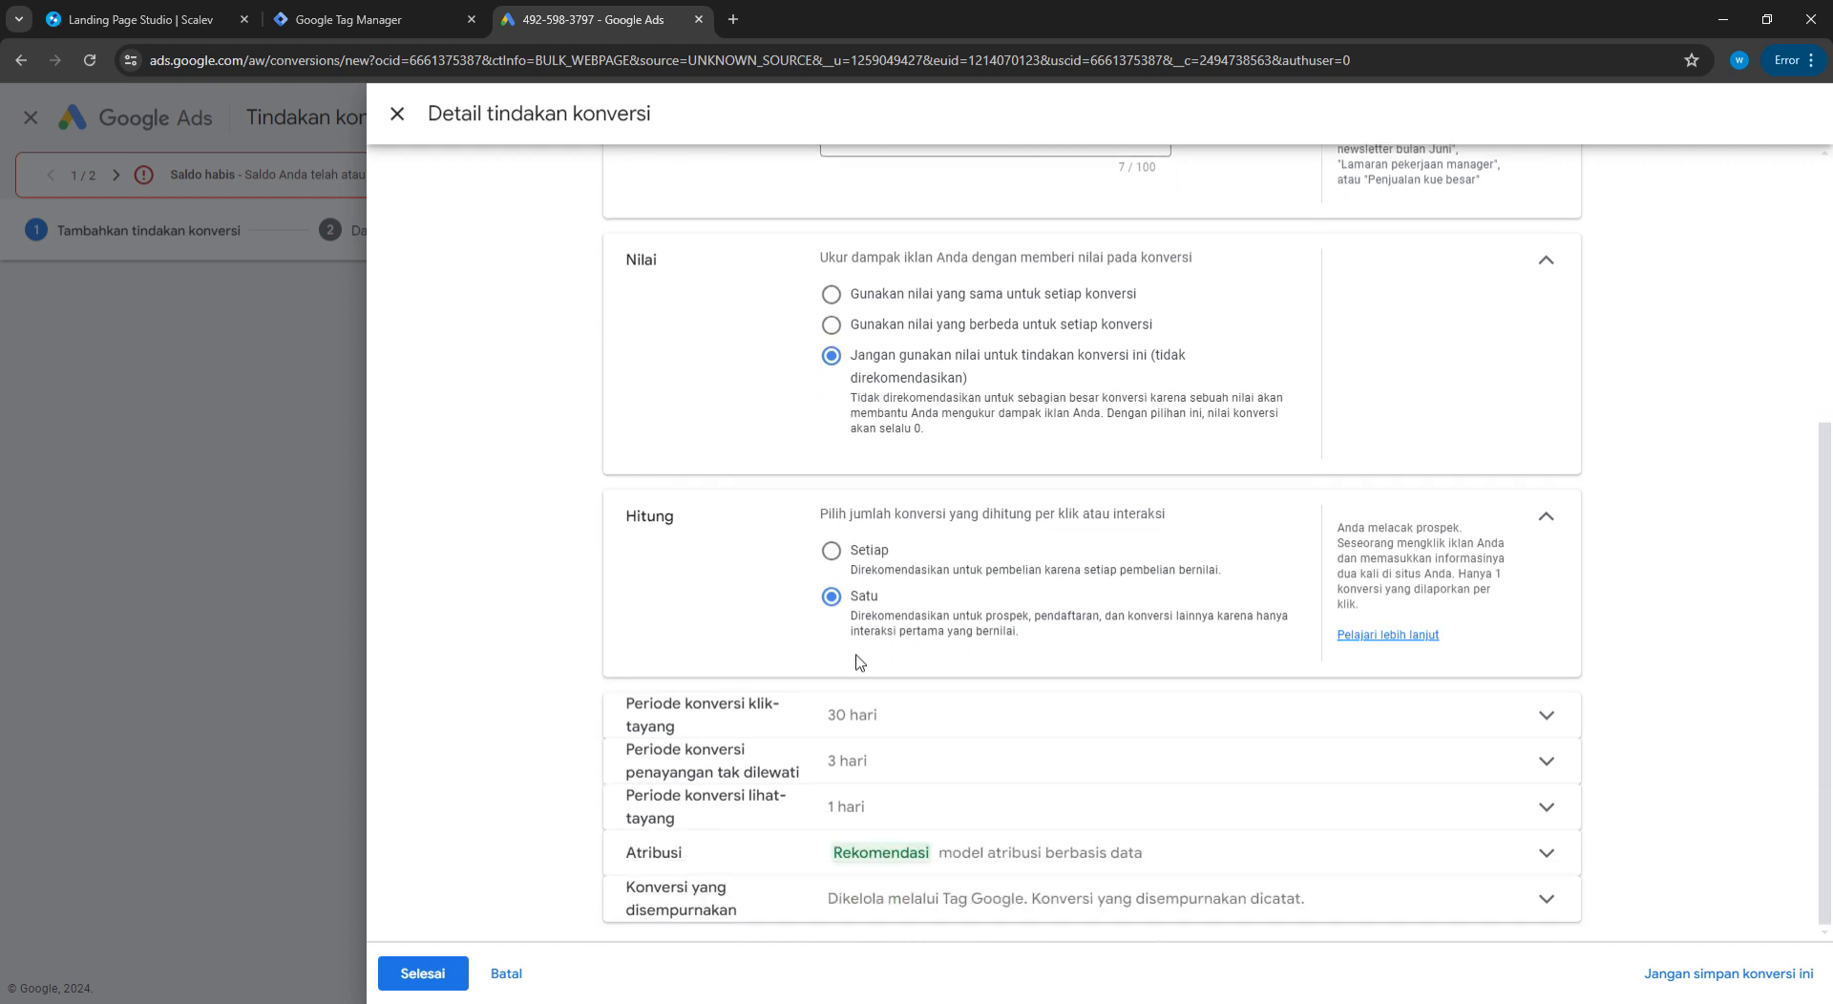
left_click(420, 972)
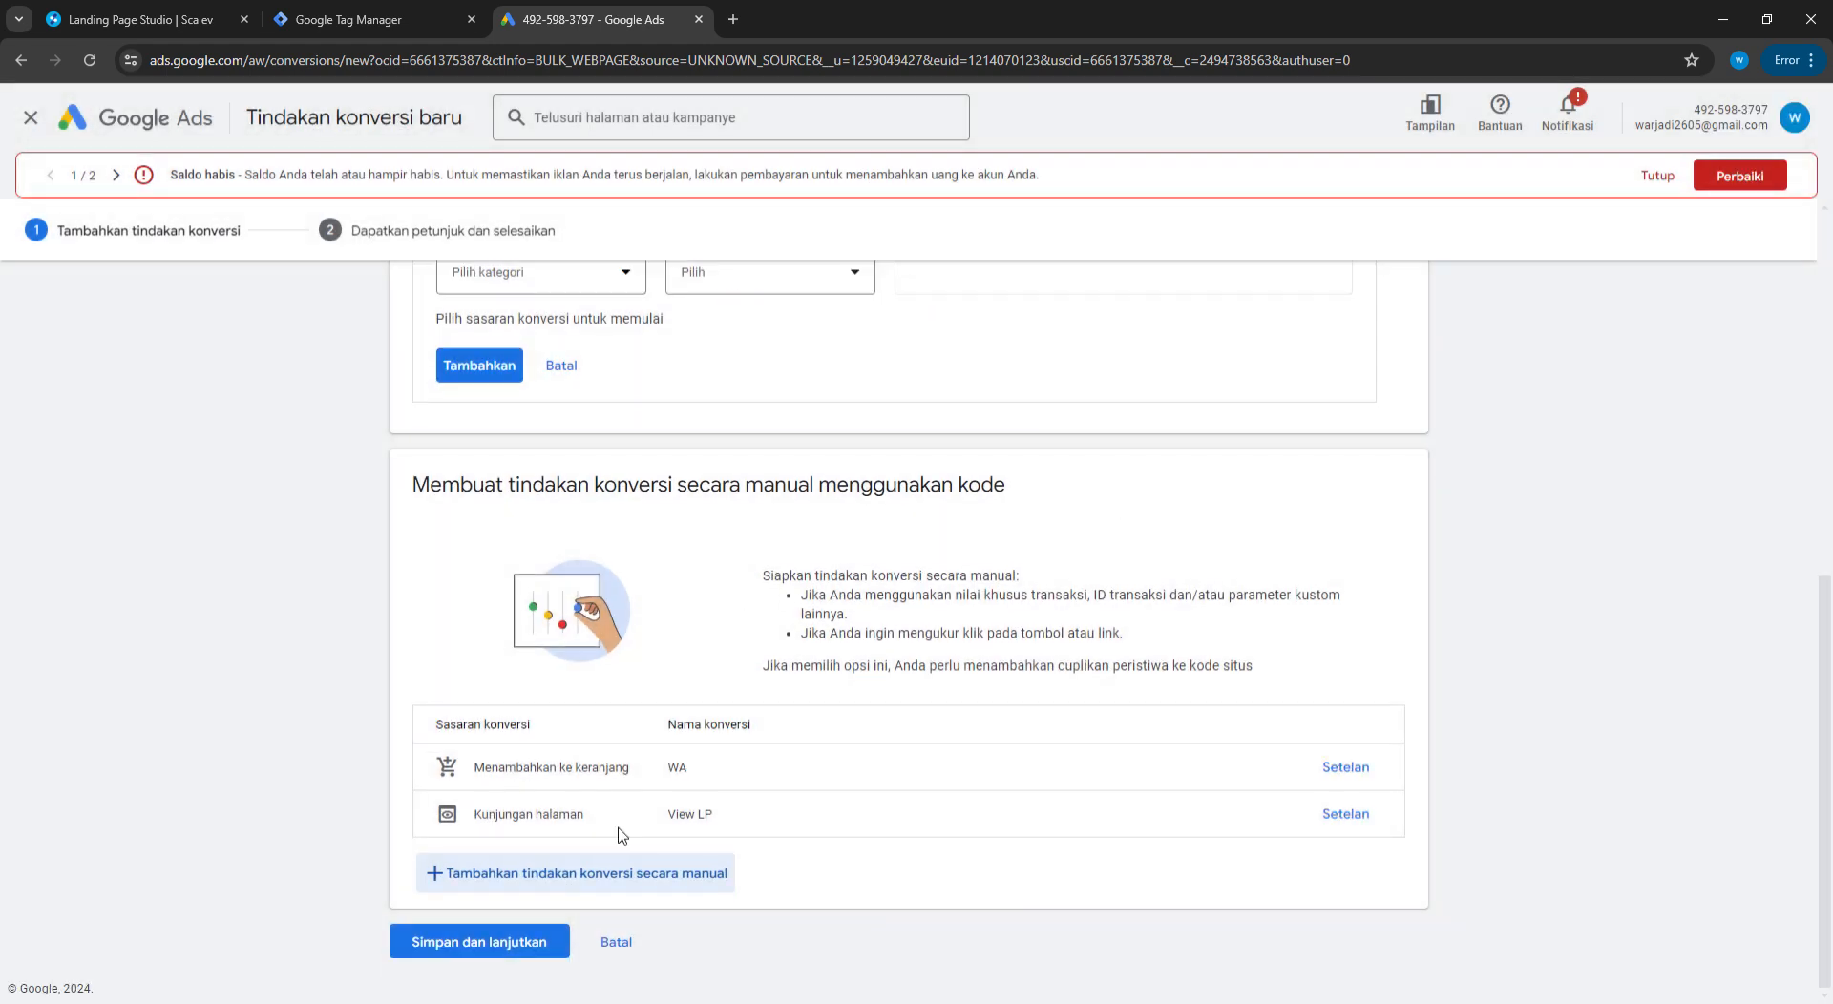
left_click(457, 945)
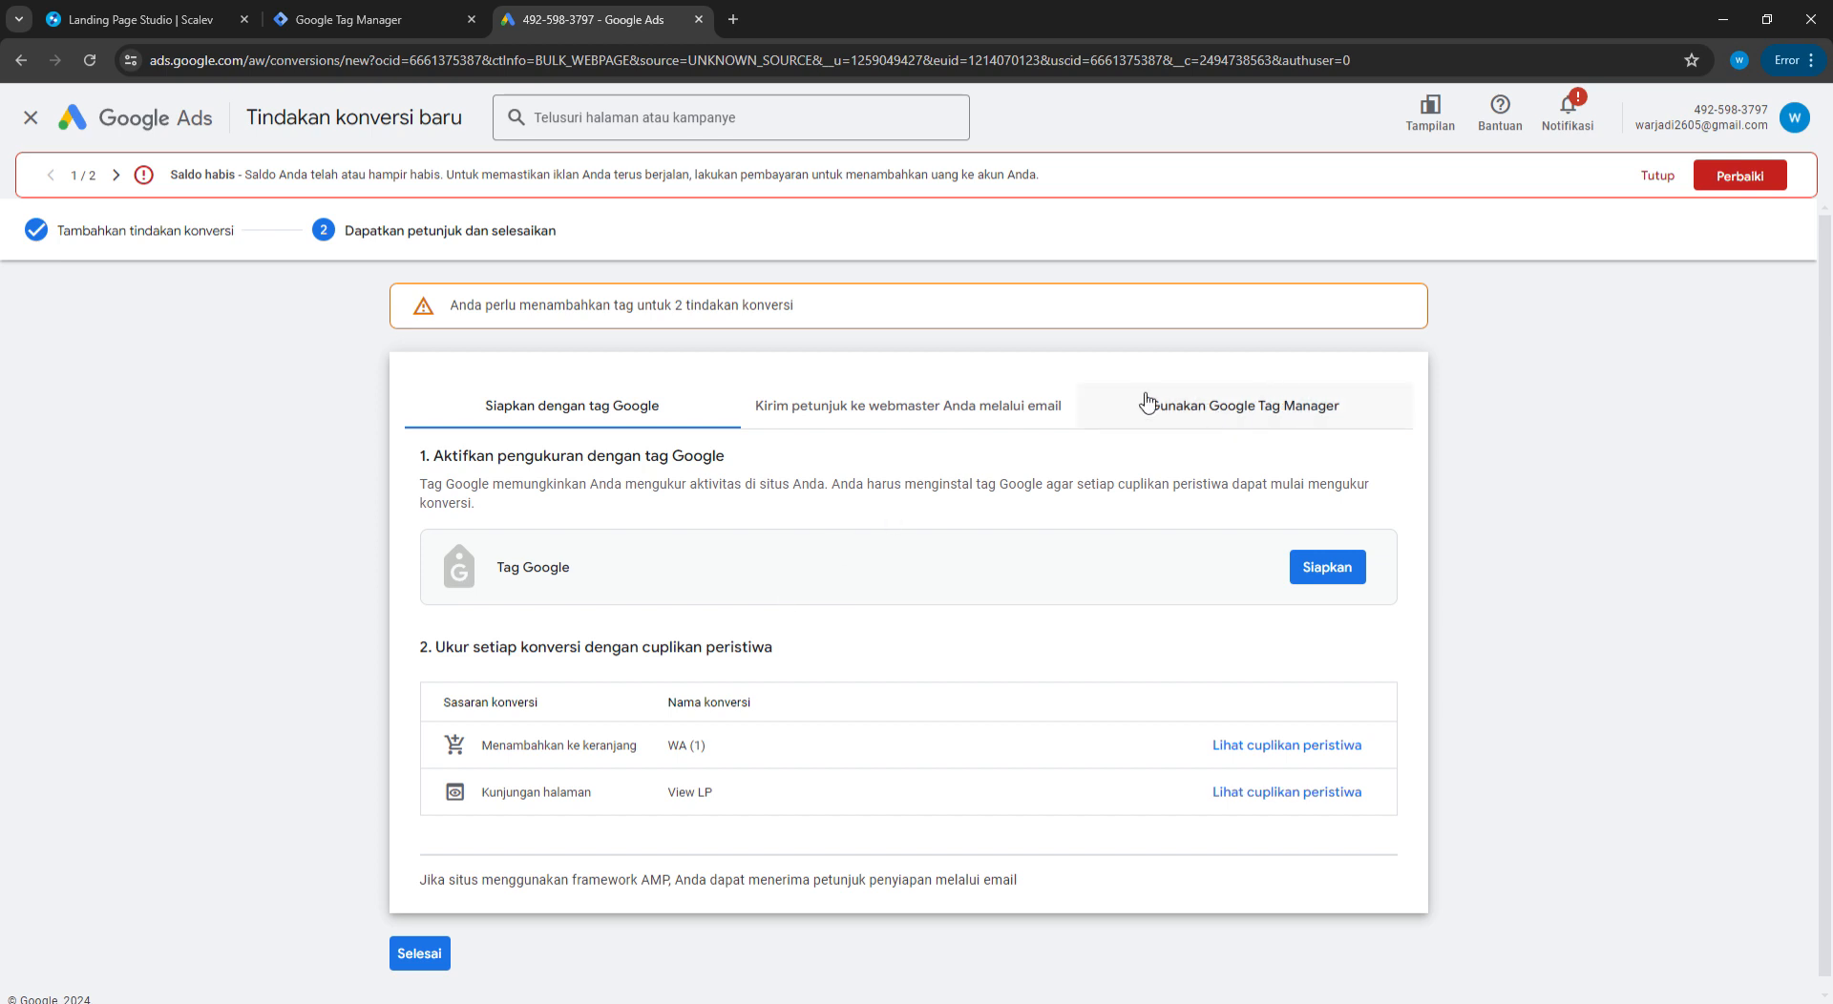
Show the Tag Manager setup option and review the conversion ID and WA (1) and View LP labels
left_click(1172, 410)
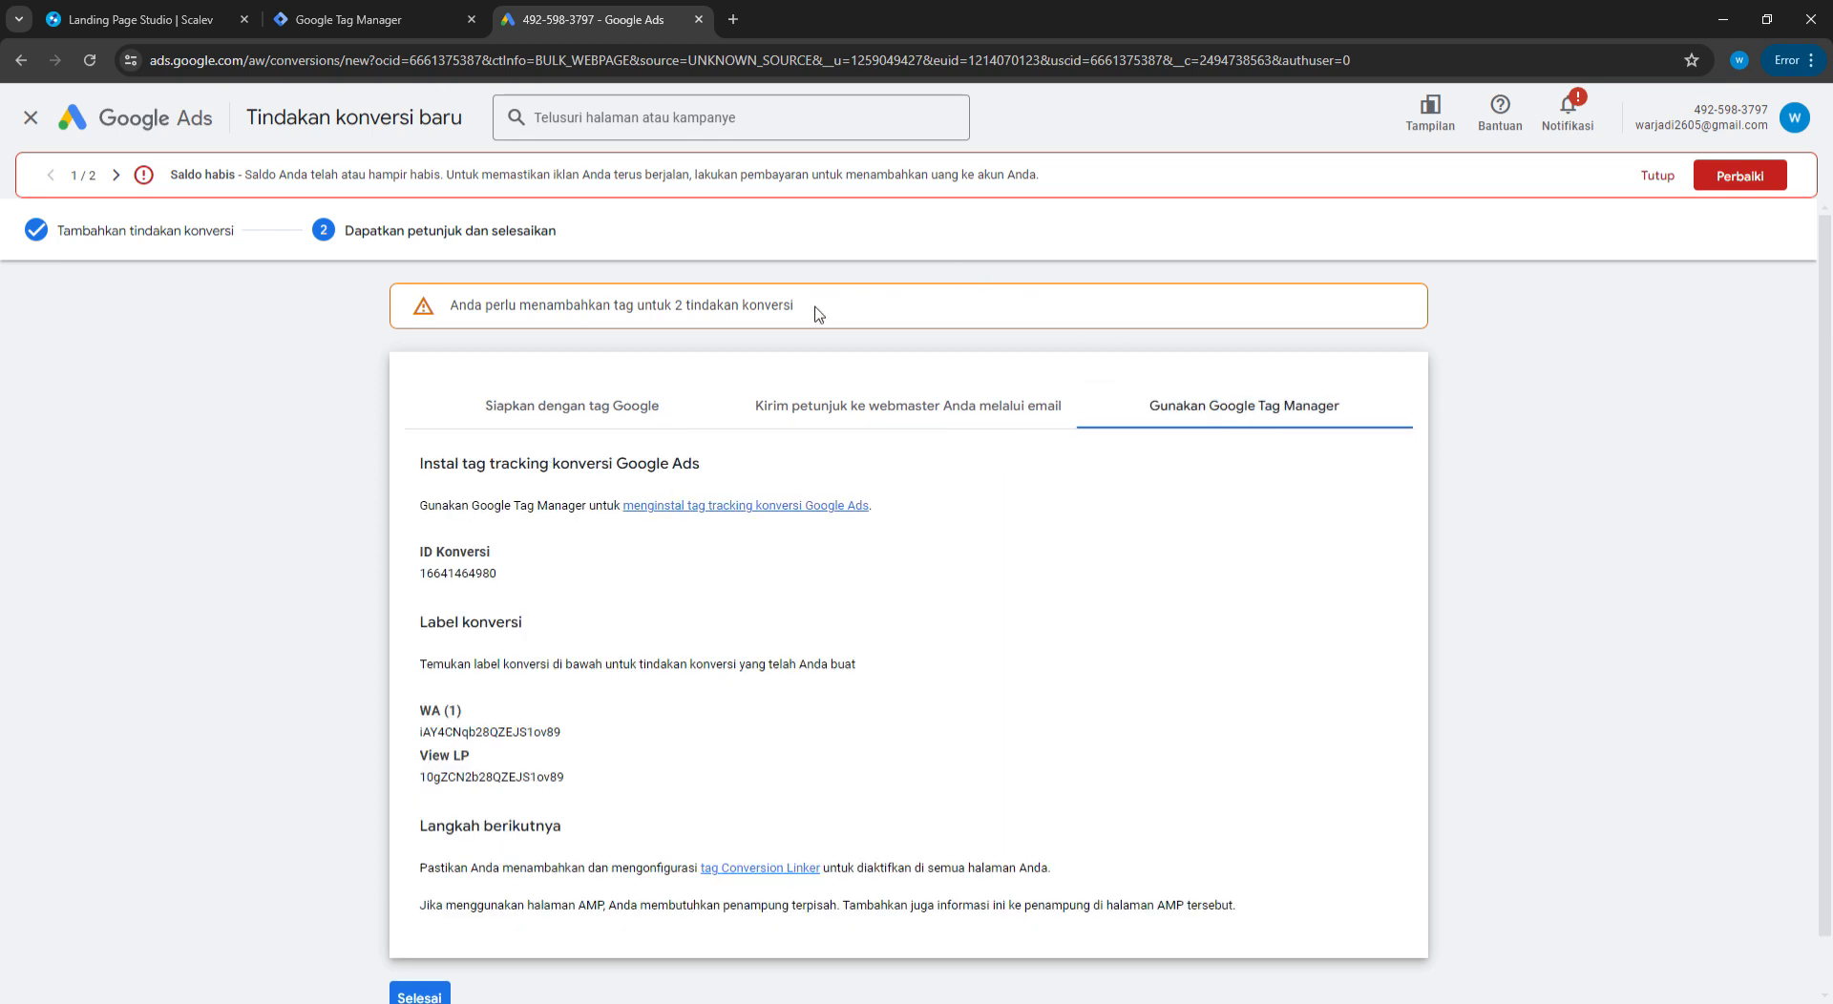
scroll(506, 602, "down", 1)
left_click_drag(444, 495, 490, 495)
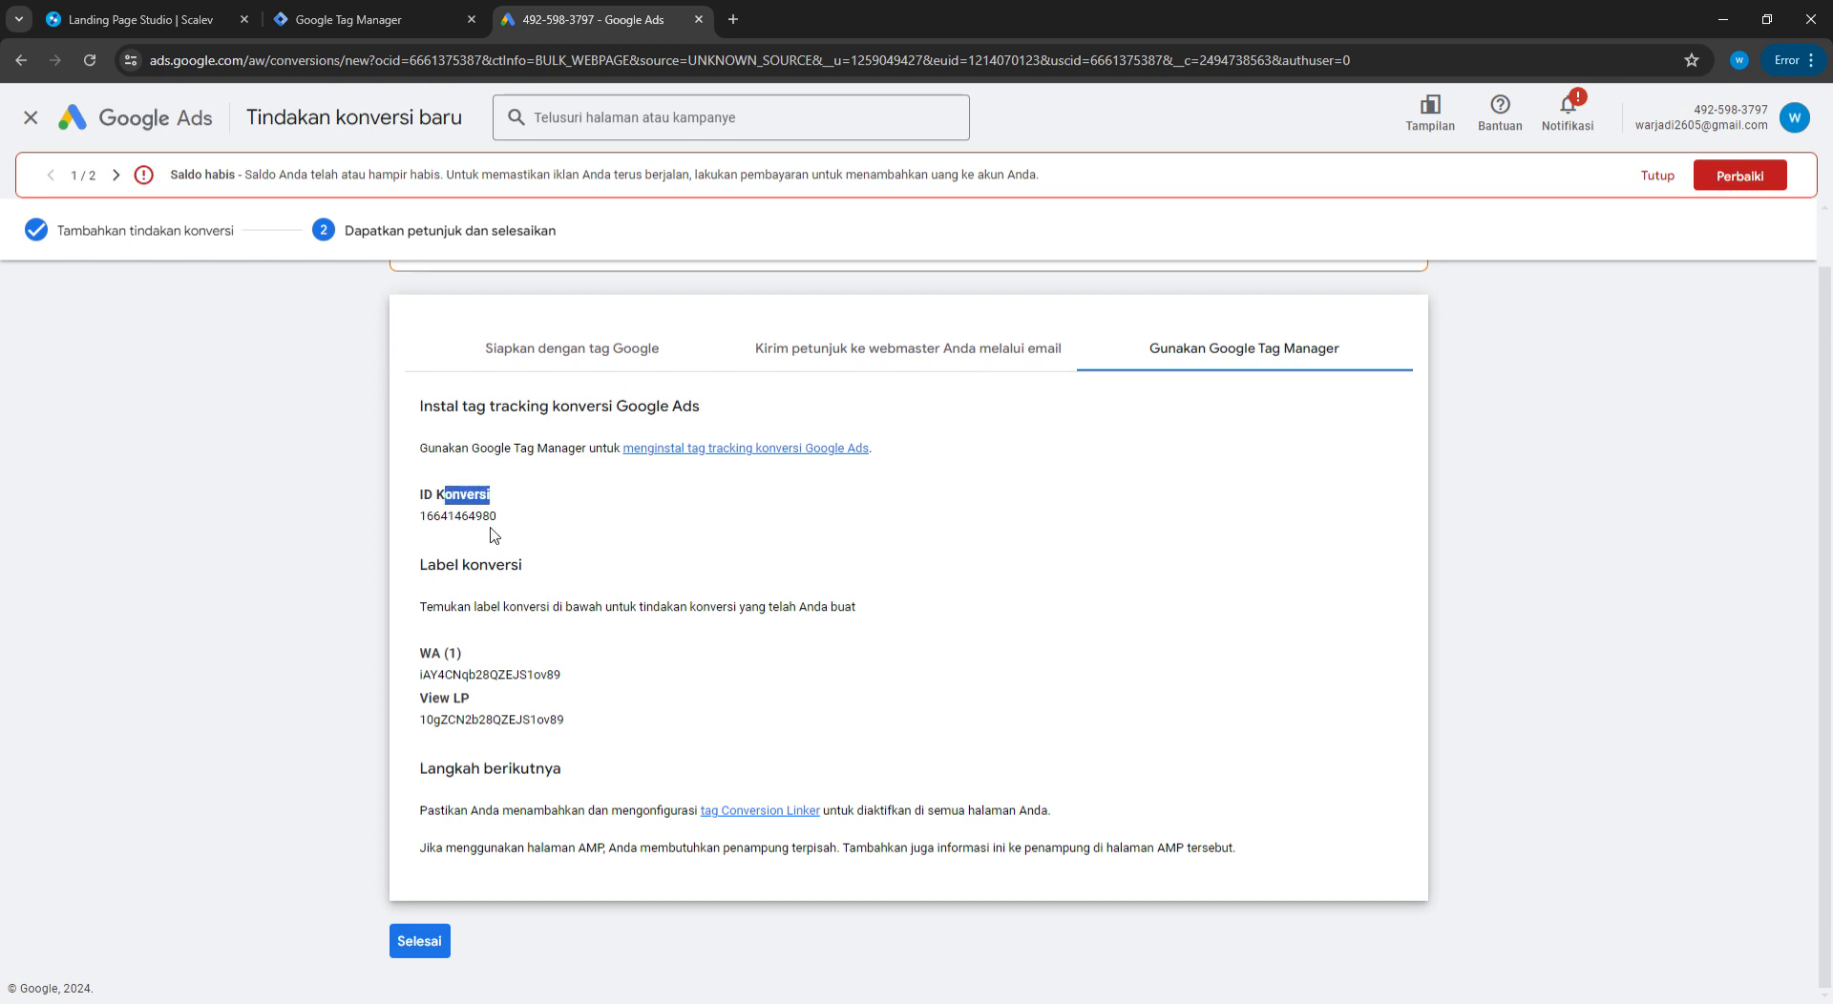
double_click(456, 700)
left_click(544, 674)
left_click(363, 17)
left_click(580, 17)
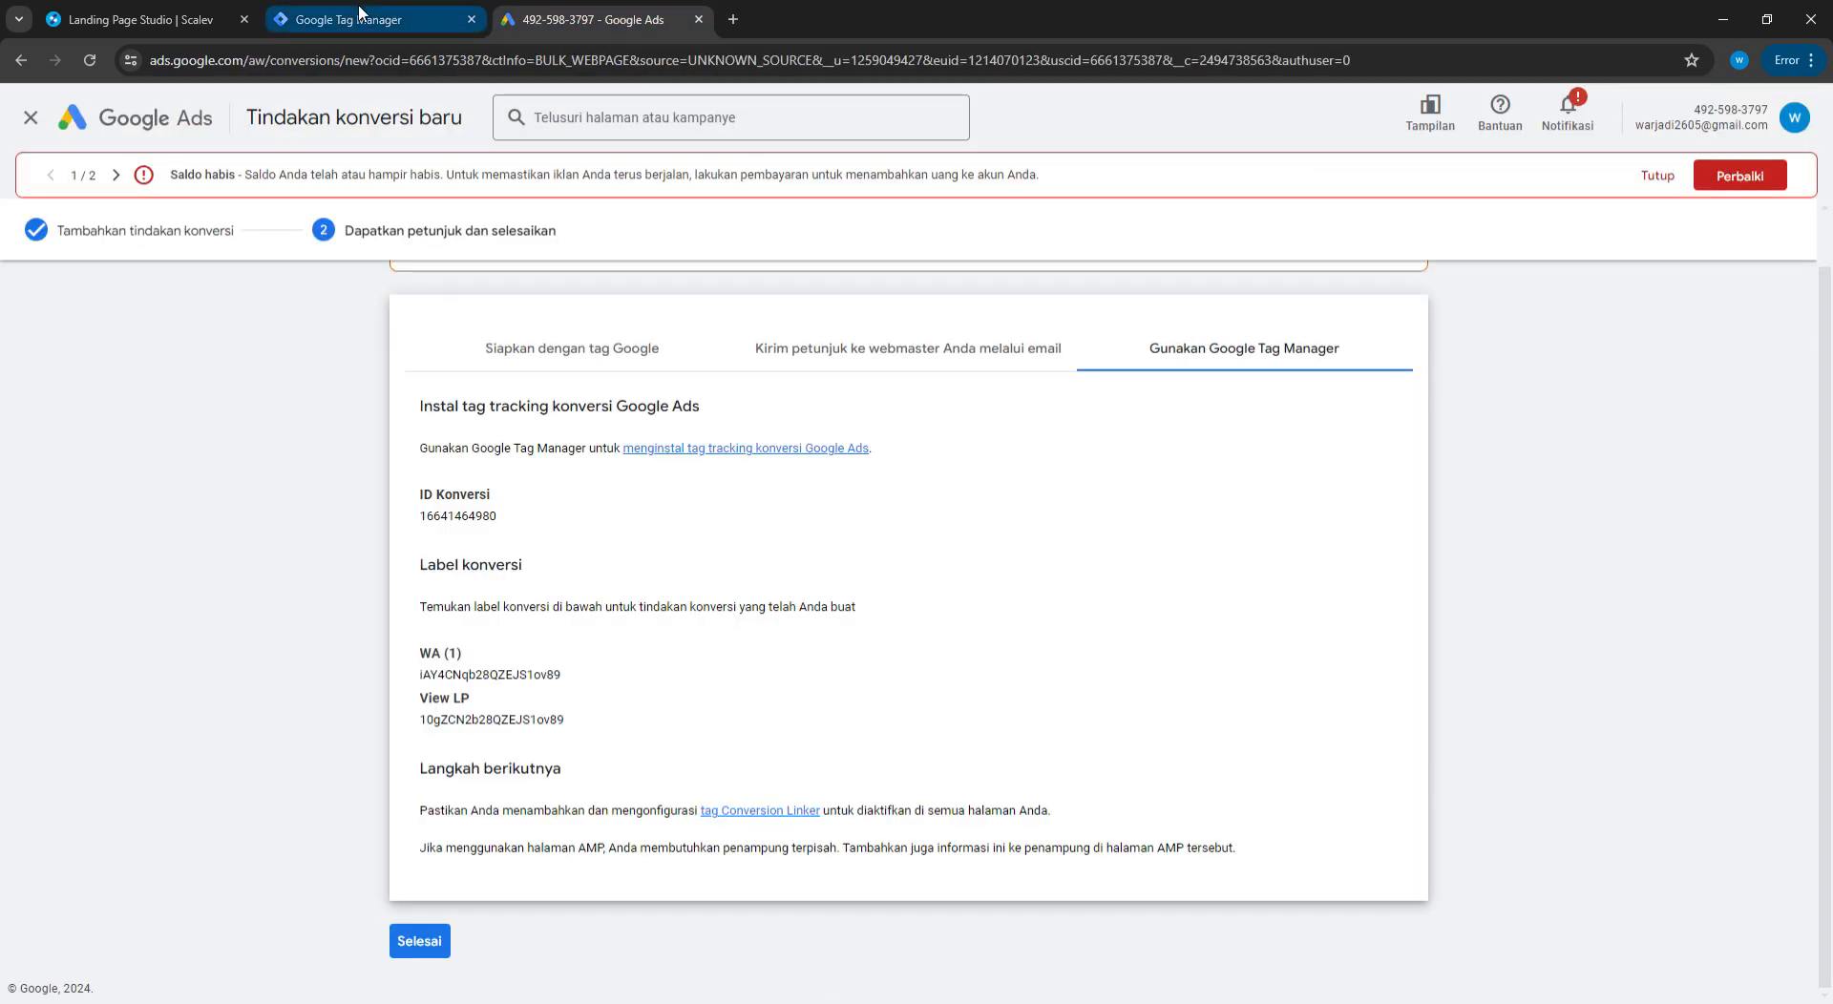
left_click(359, 12)
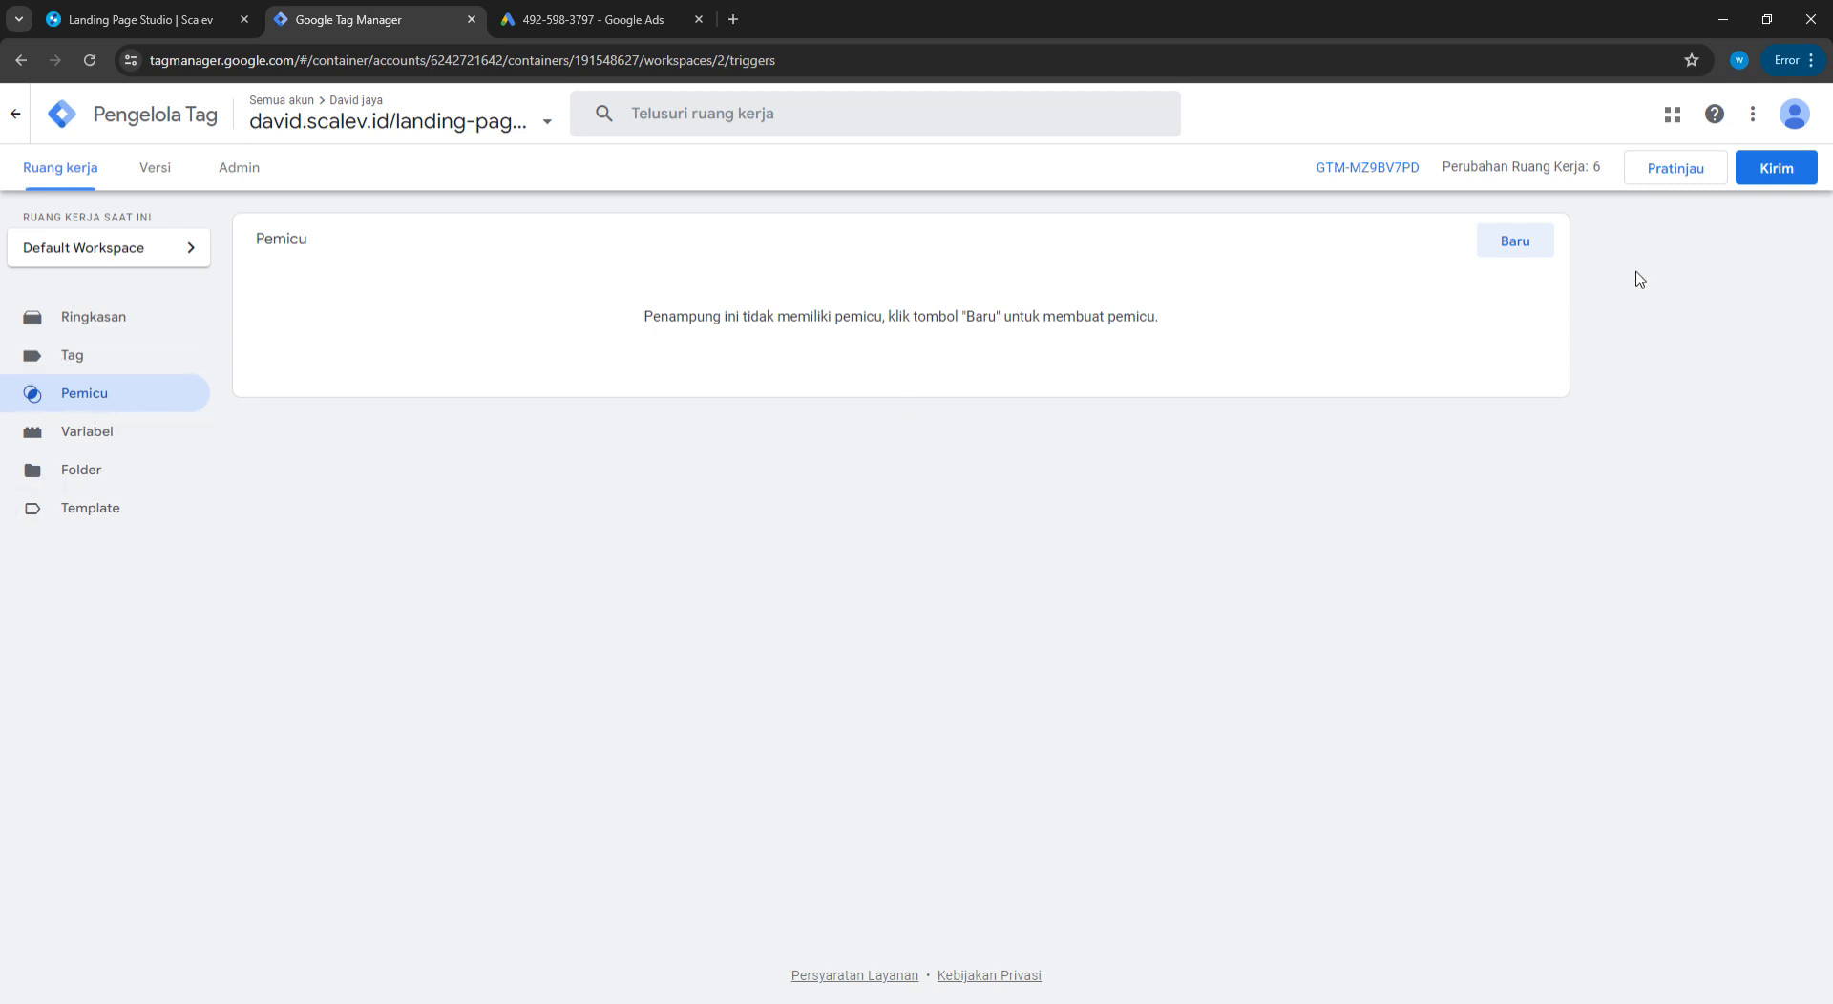
Create a Page View trigger for all page visits and save it under the name Kunjungan Halaman
left_click(1528, 245)
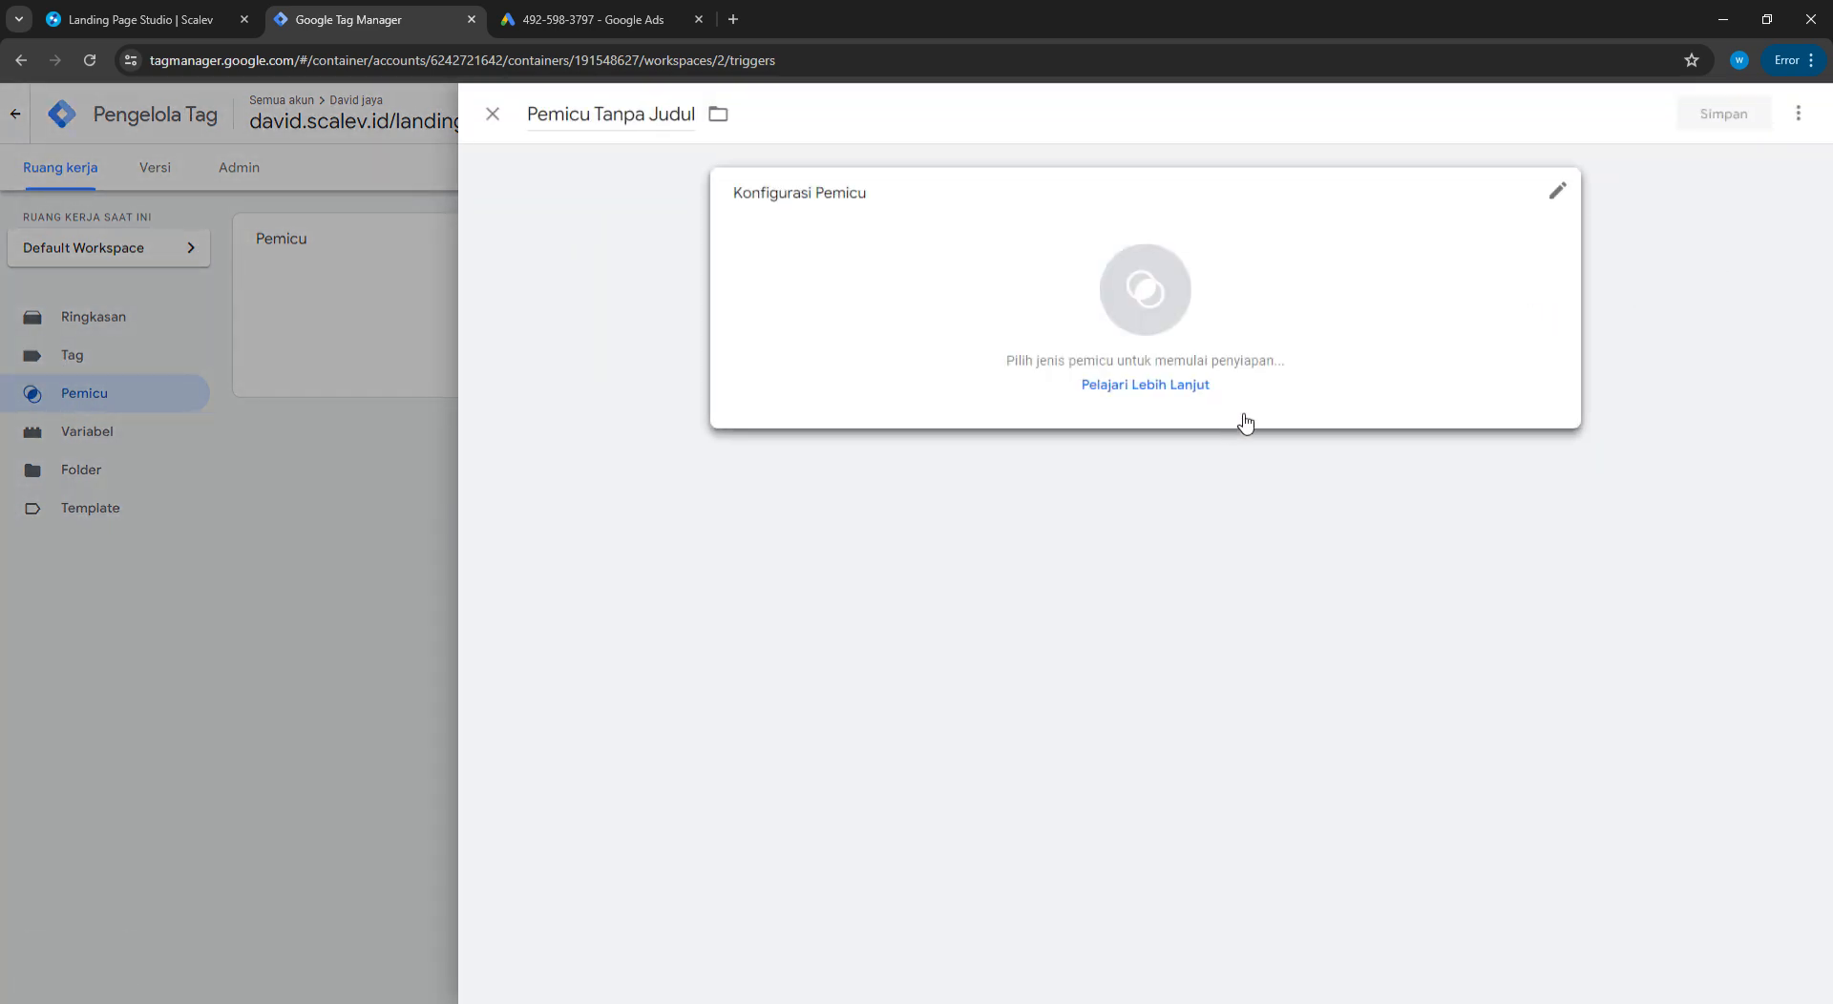
left_click(1143, 280)
scroll(1416, 726, "down", 2)
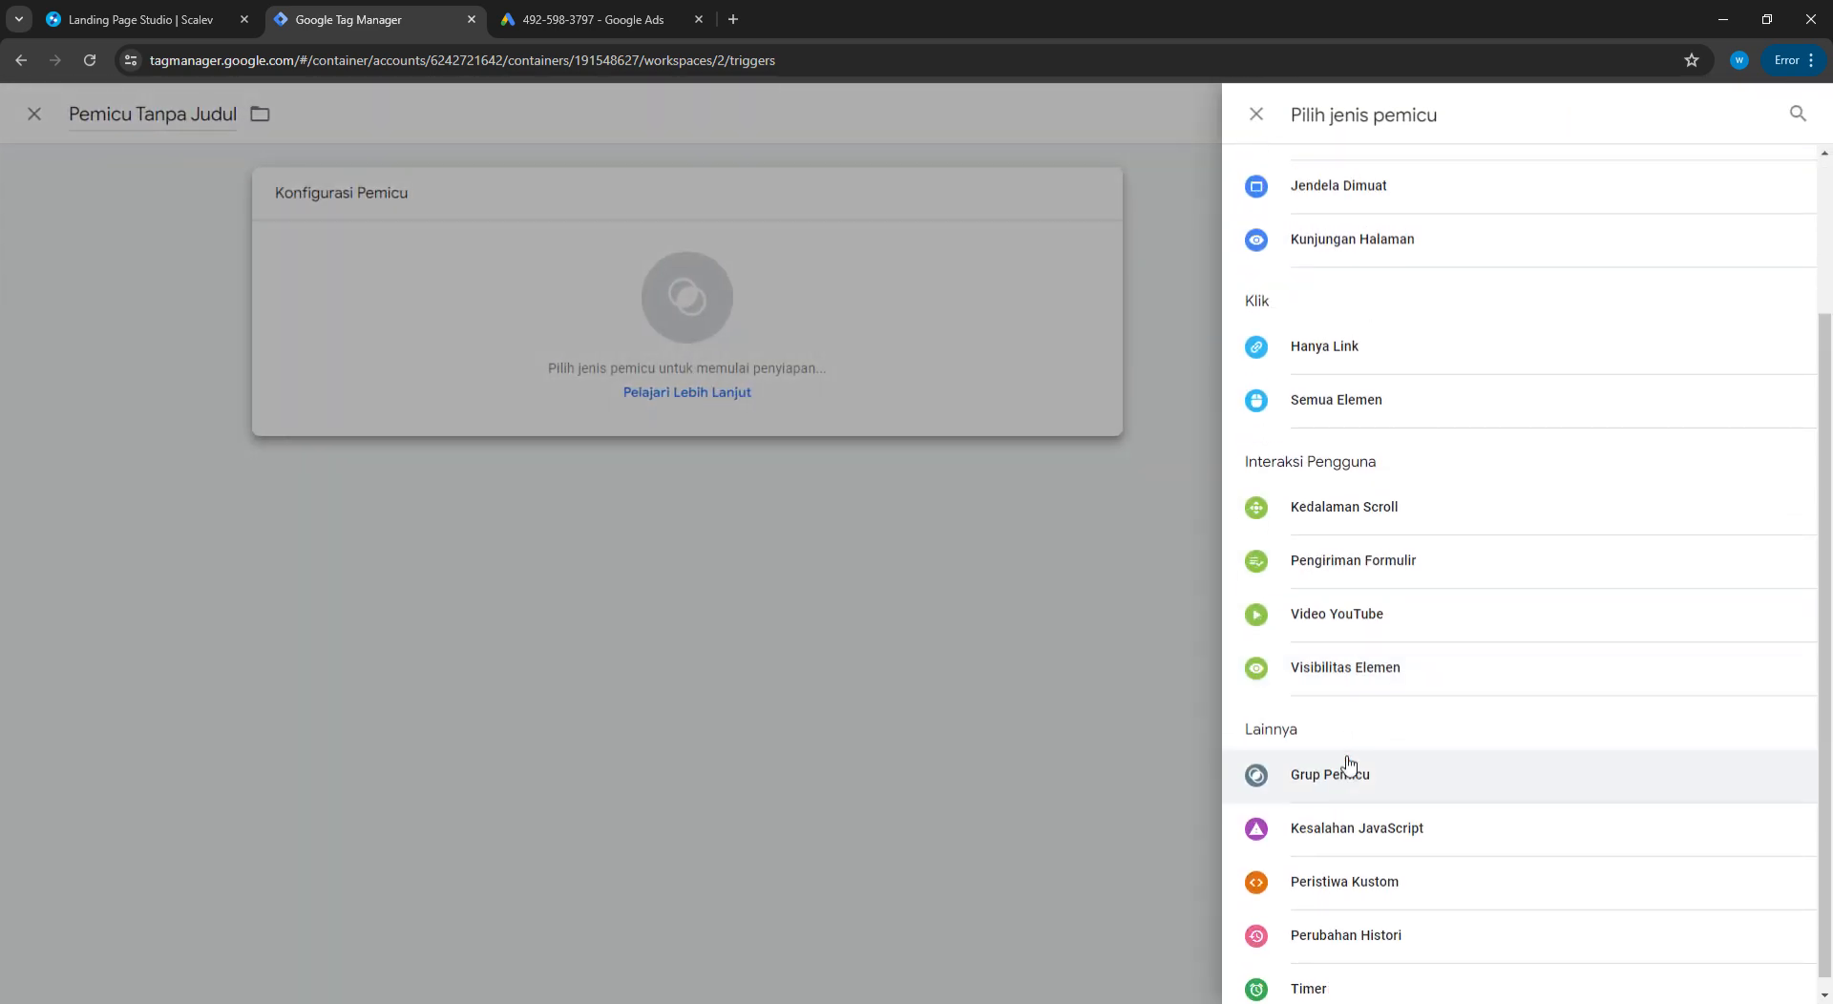
scroll(1394, 707, "up", 2)
scroll(1367, 642, "down", 2)
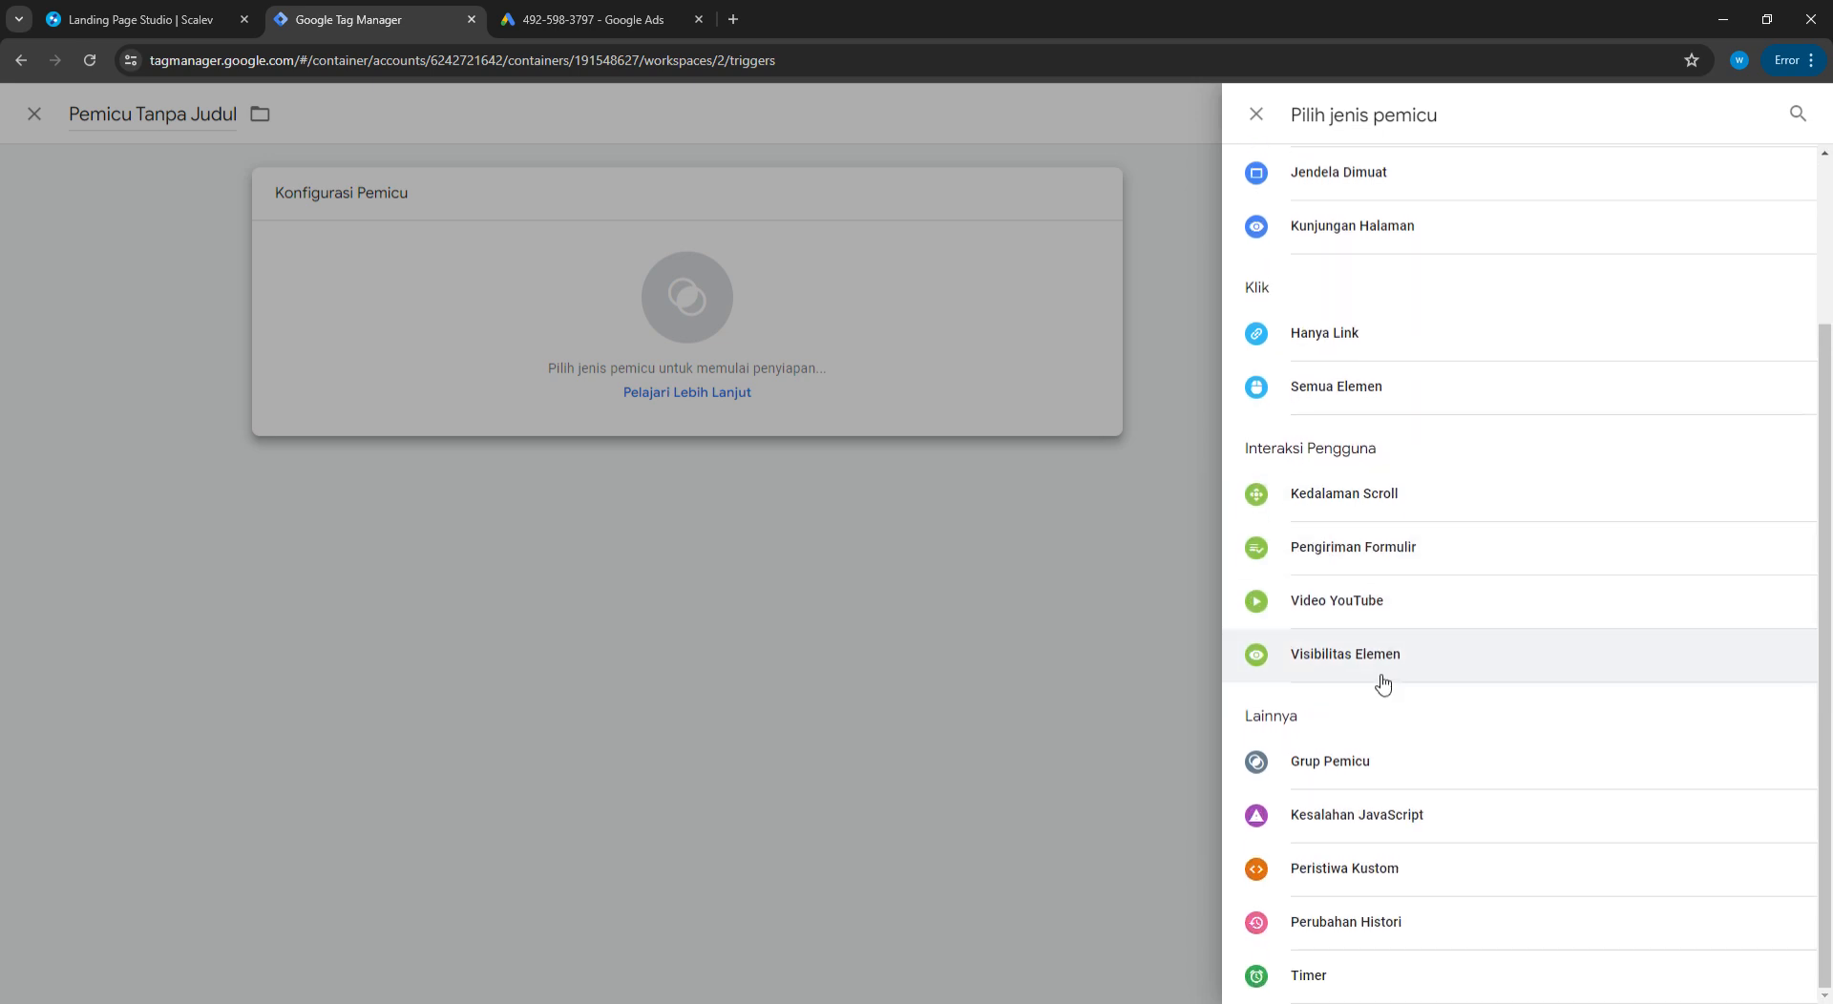
scroll(1387, 558, "up", 2)
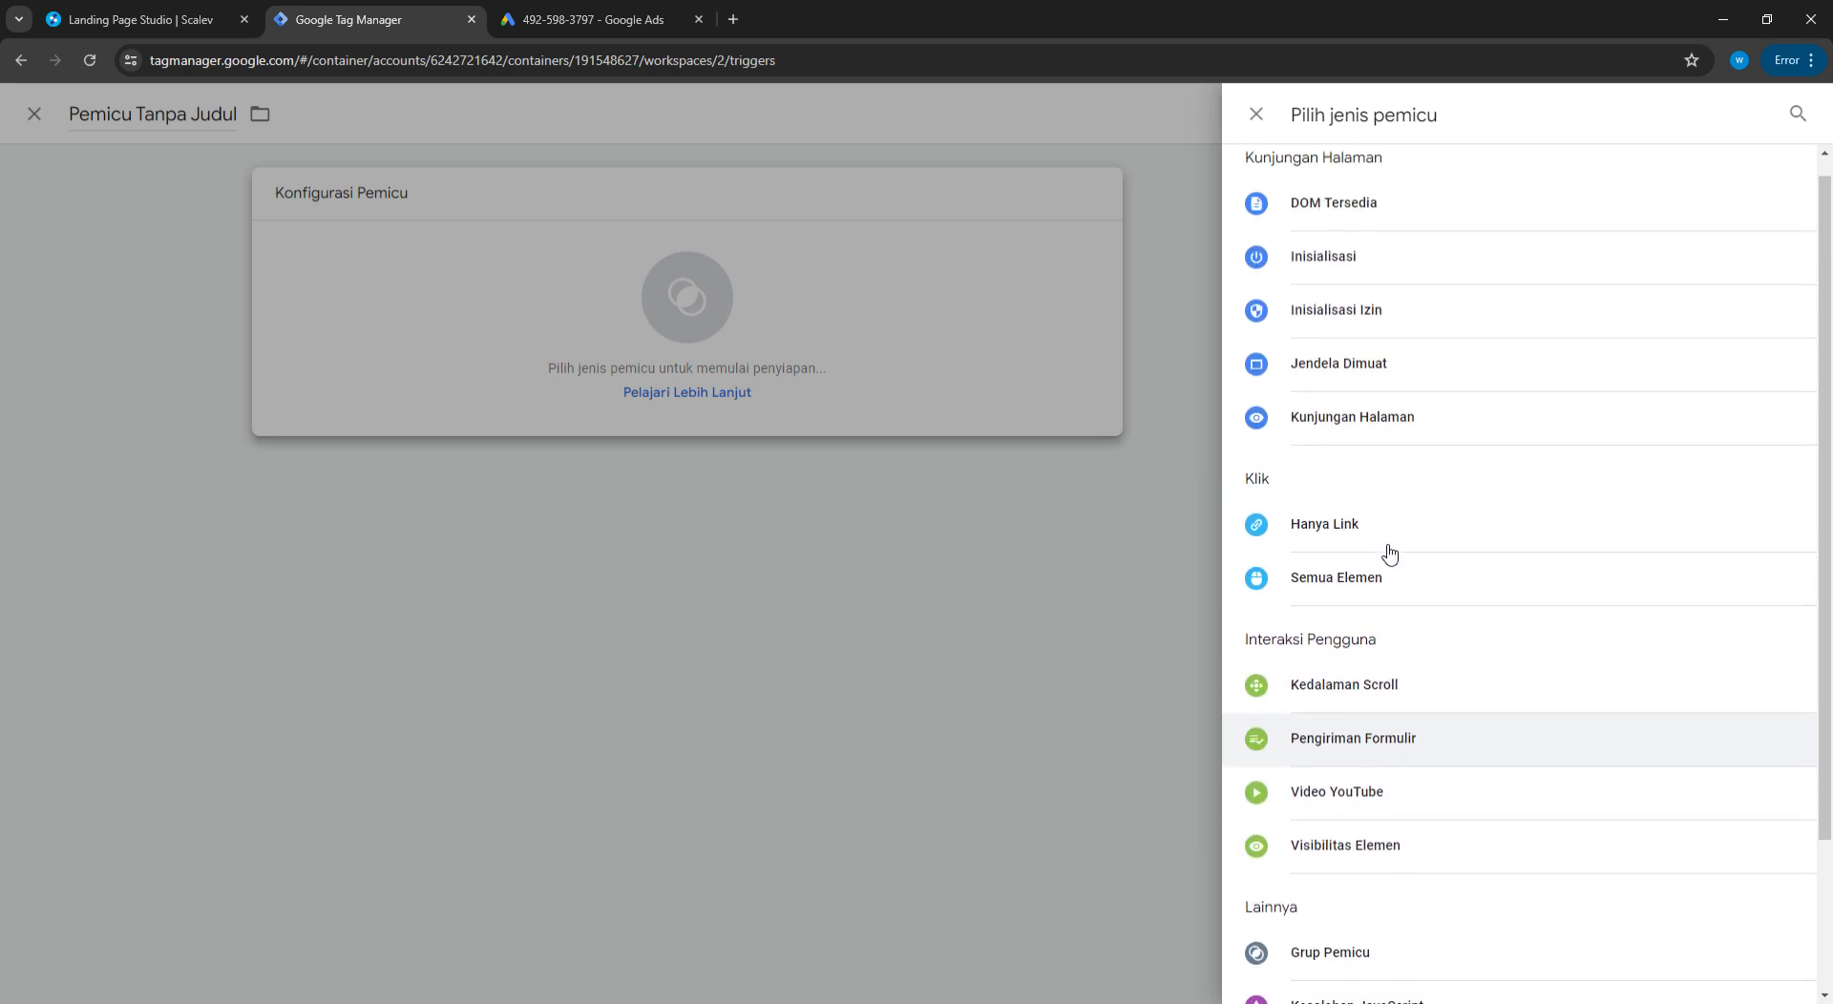
left_click(1386, 428)
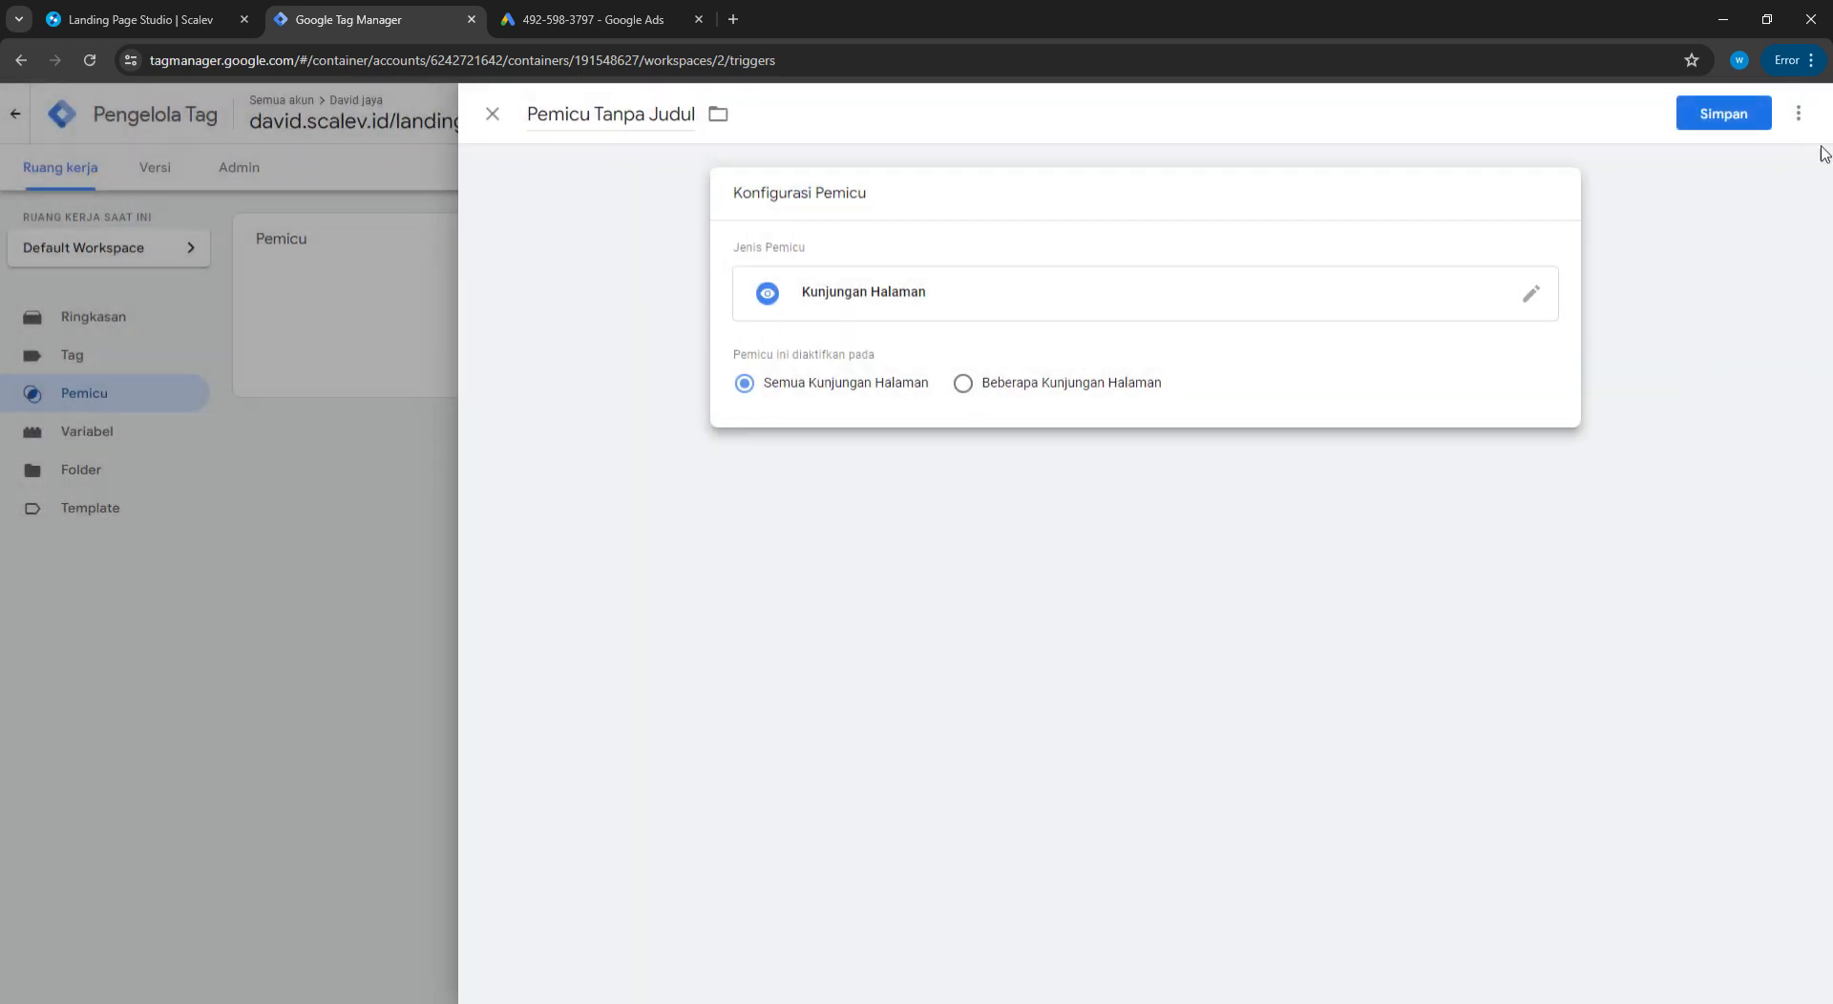
left_click(1726, 103)
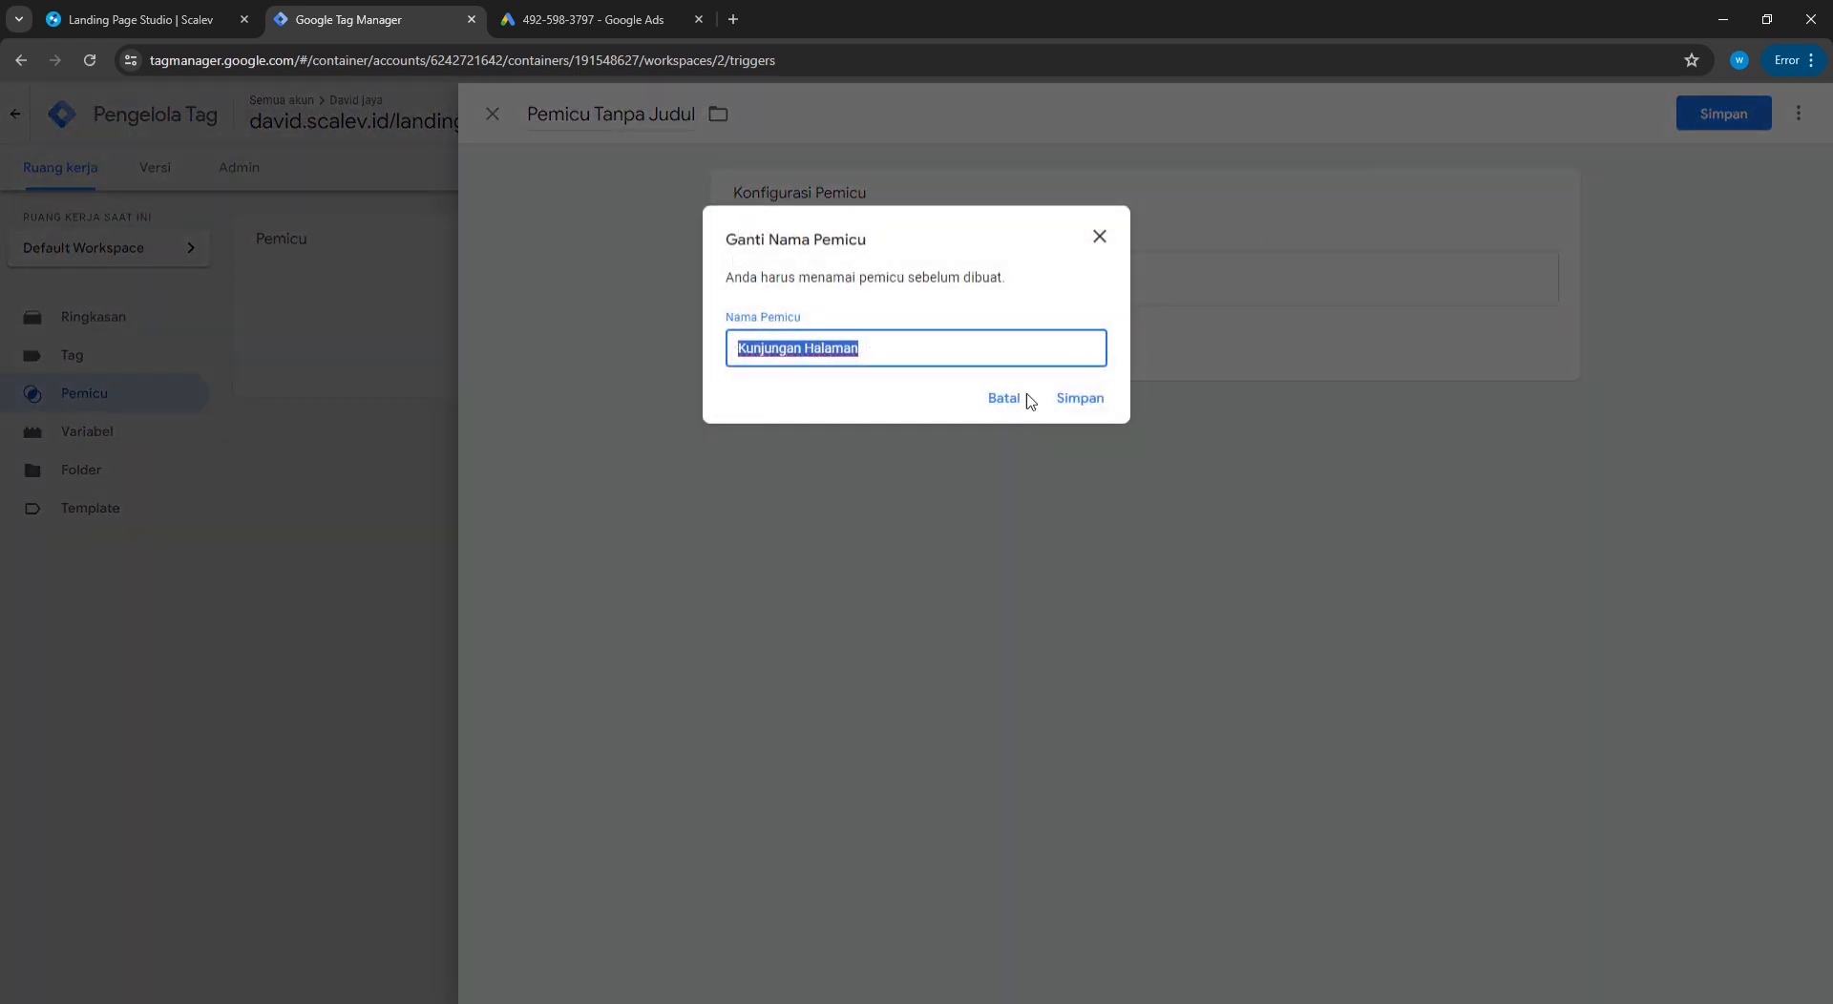
left_click(1081, 399)
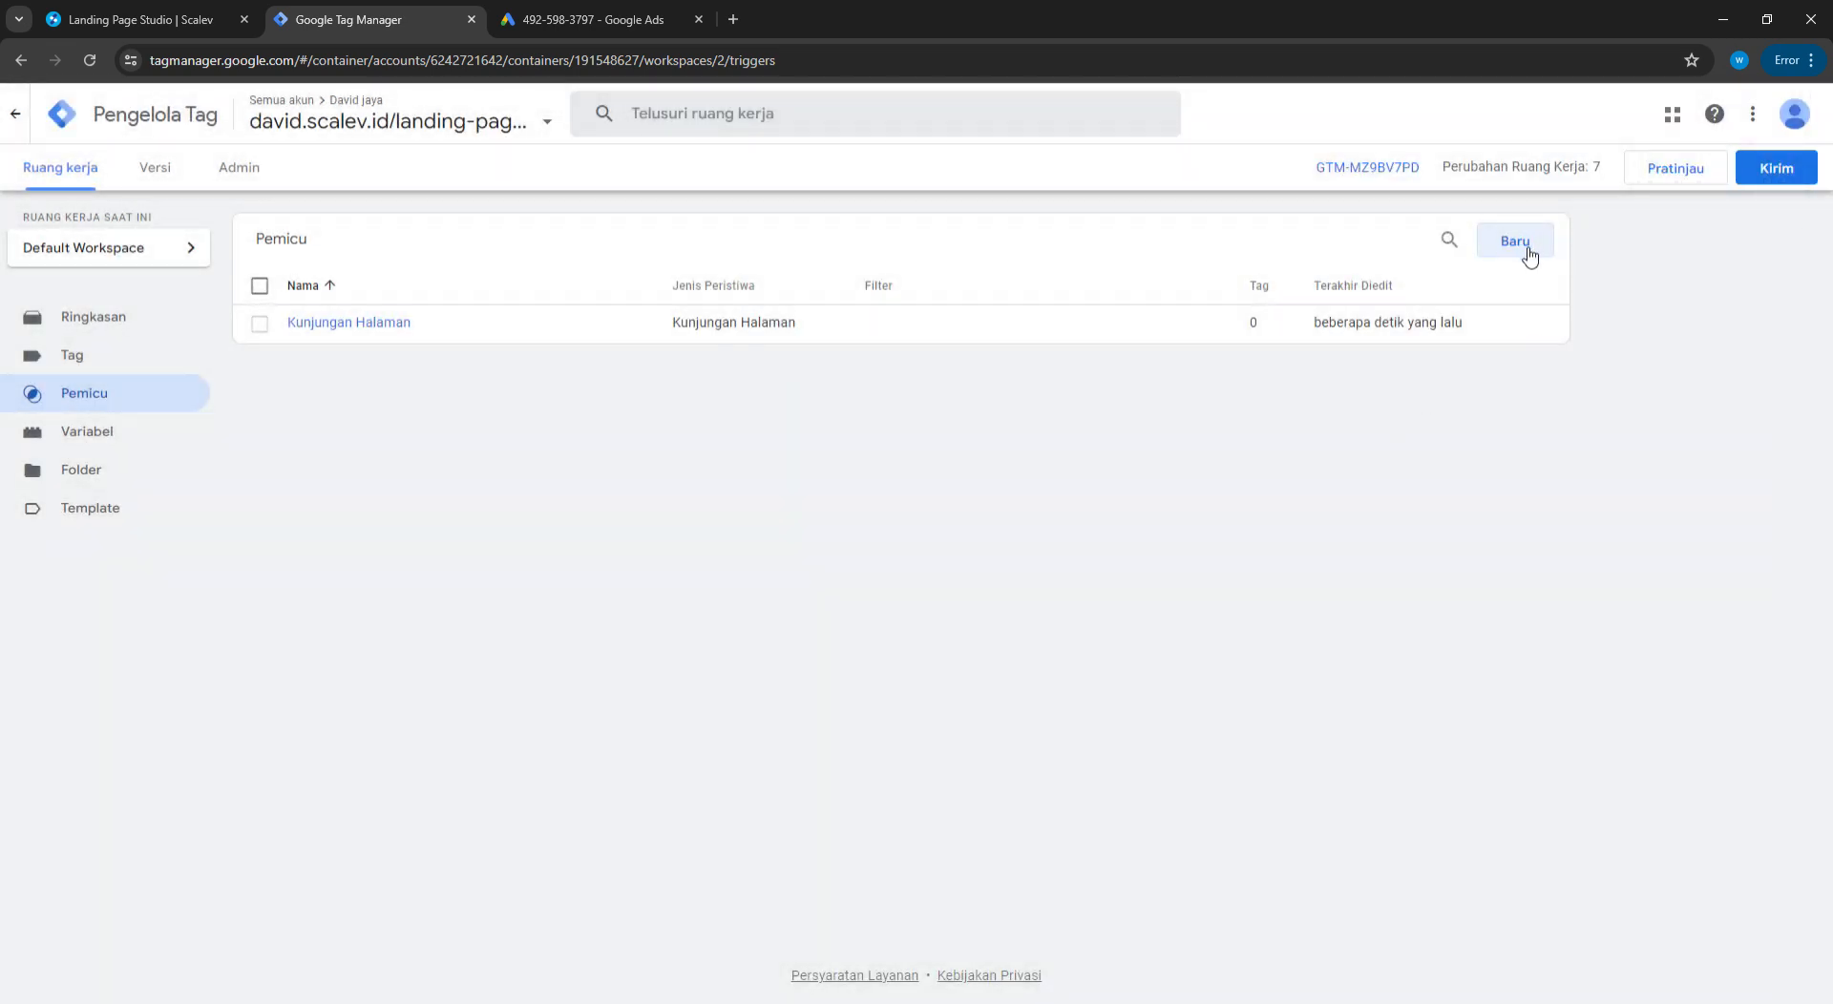
Start a new trigger of type Peristiwa Kustom (custom event)
left_click(1527, 249)
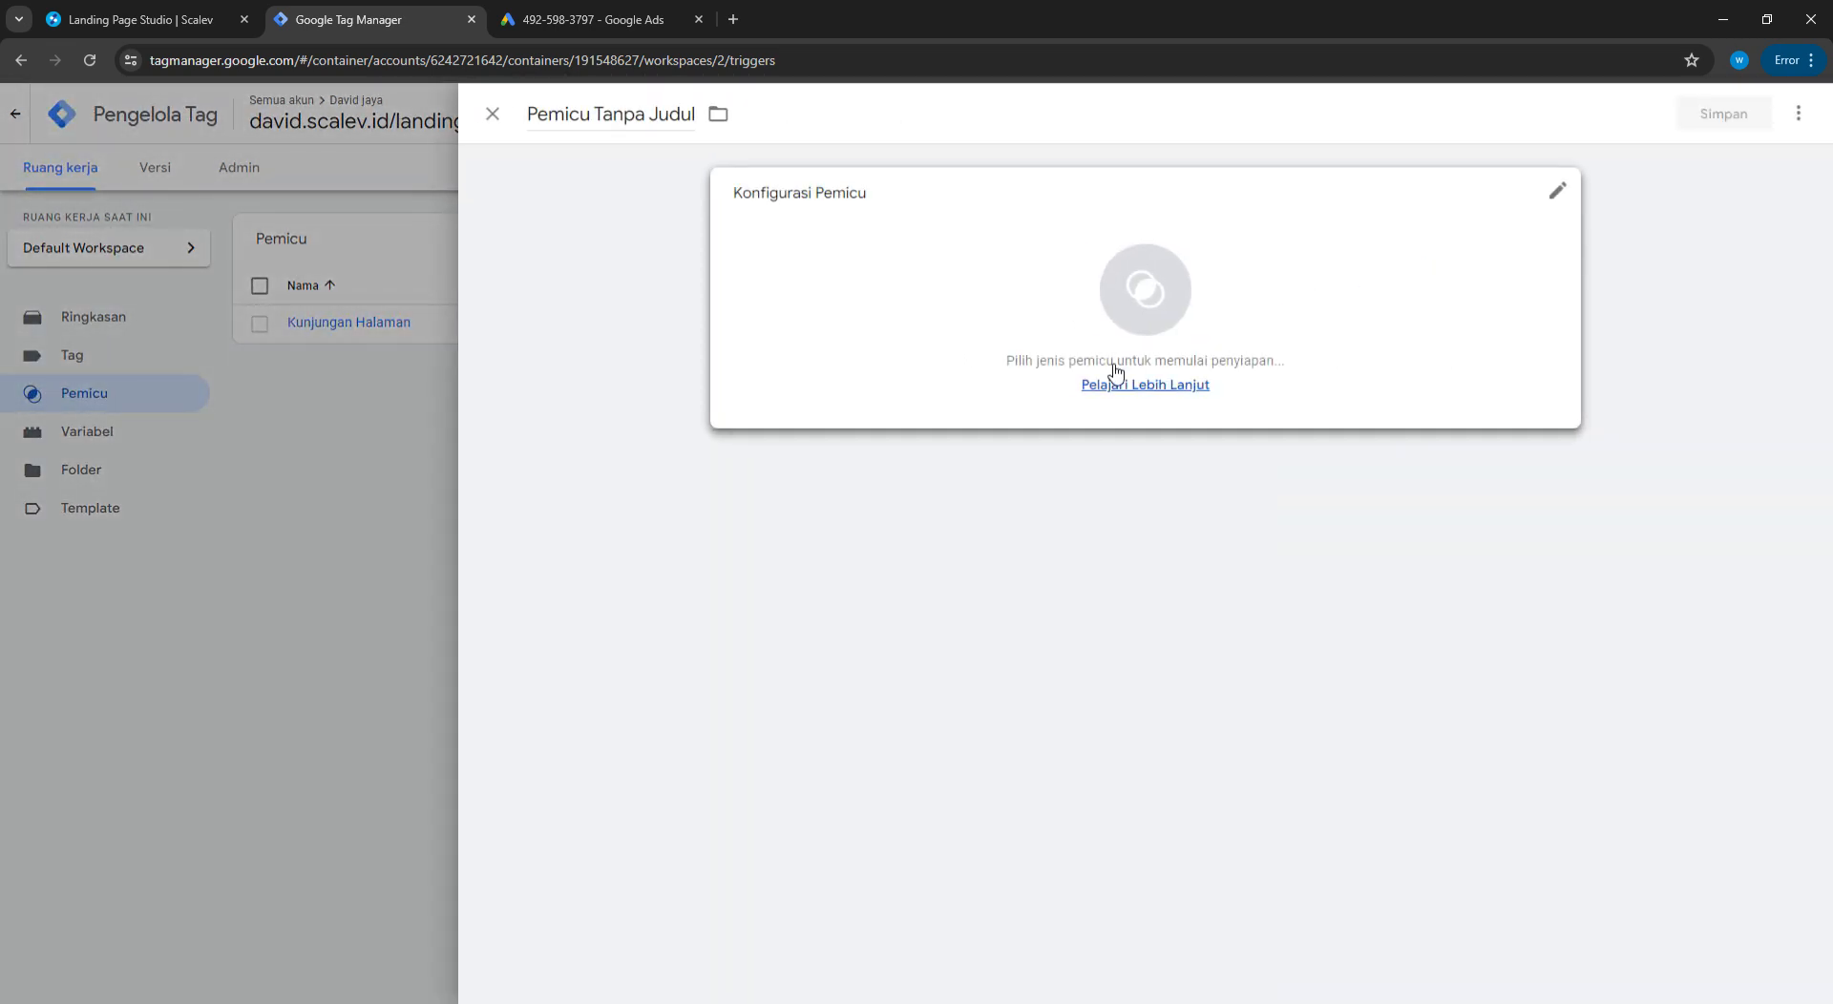
left_click(1149, 312)
scroll(1469, 722, "down", 2)
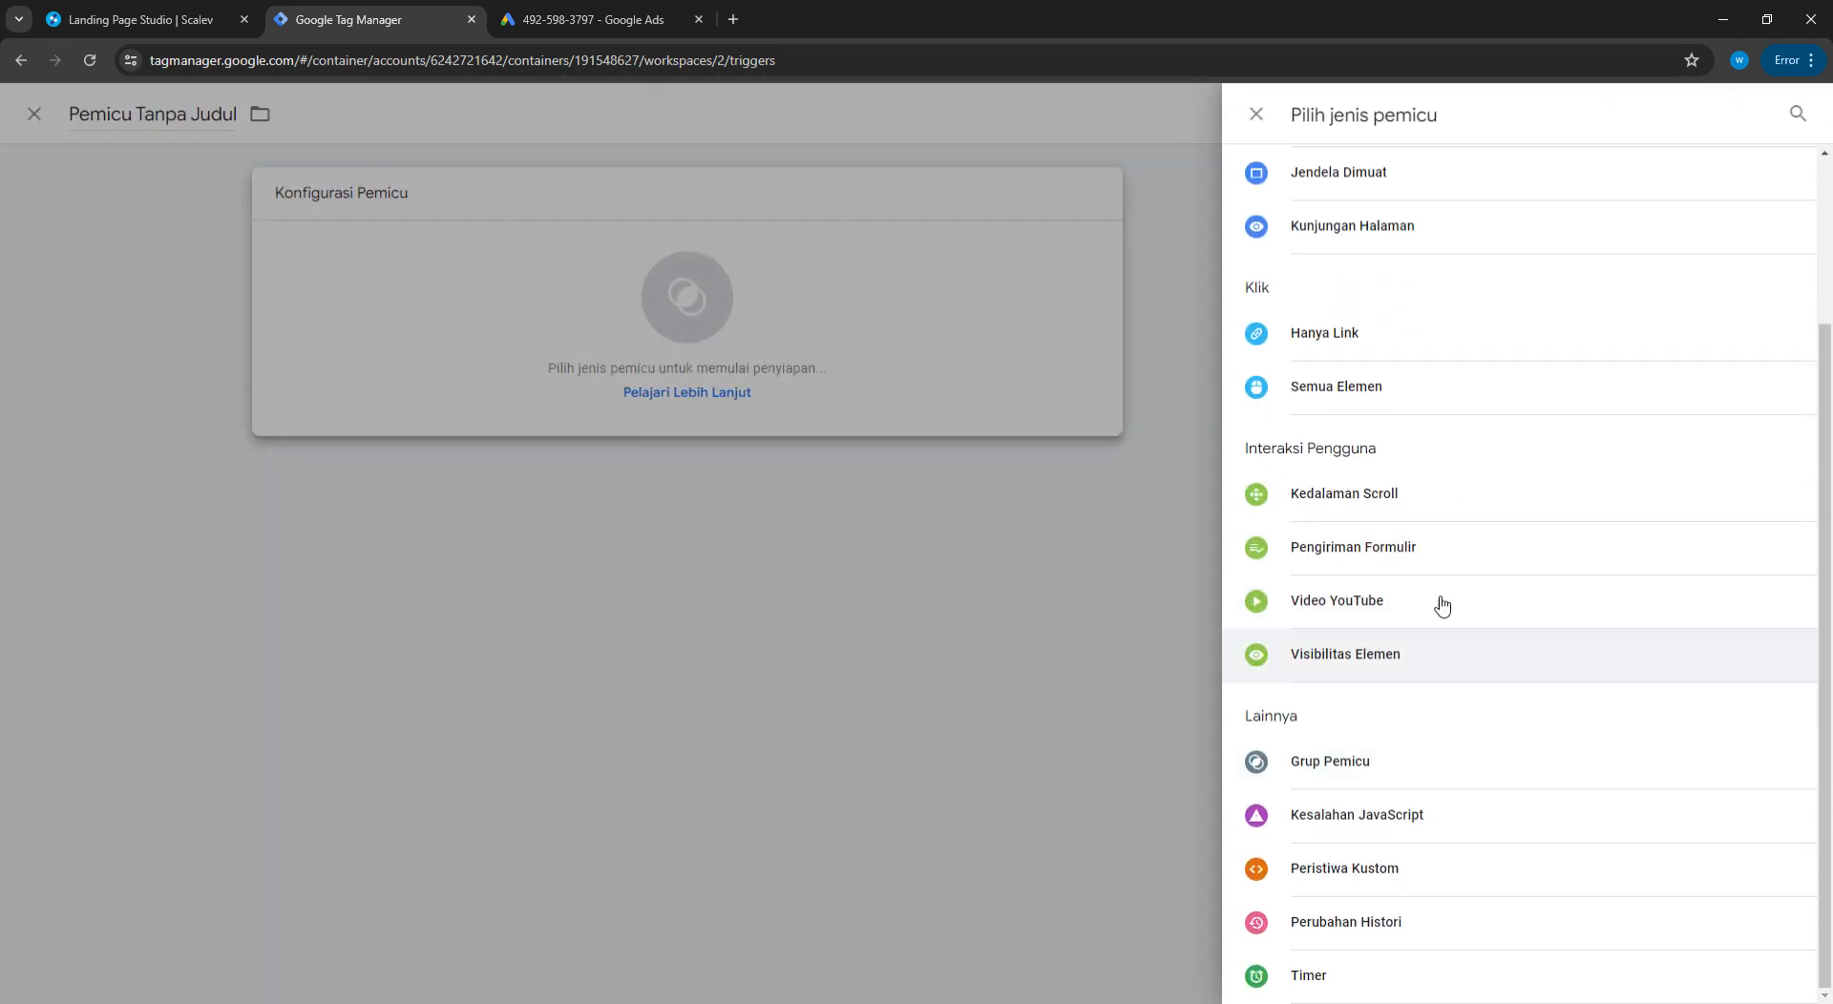
scroll(1432, 534, "up", 2)
scroll(1422, 611, "down", 2)
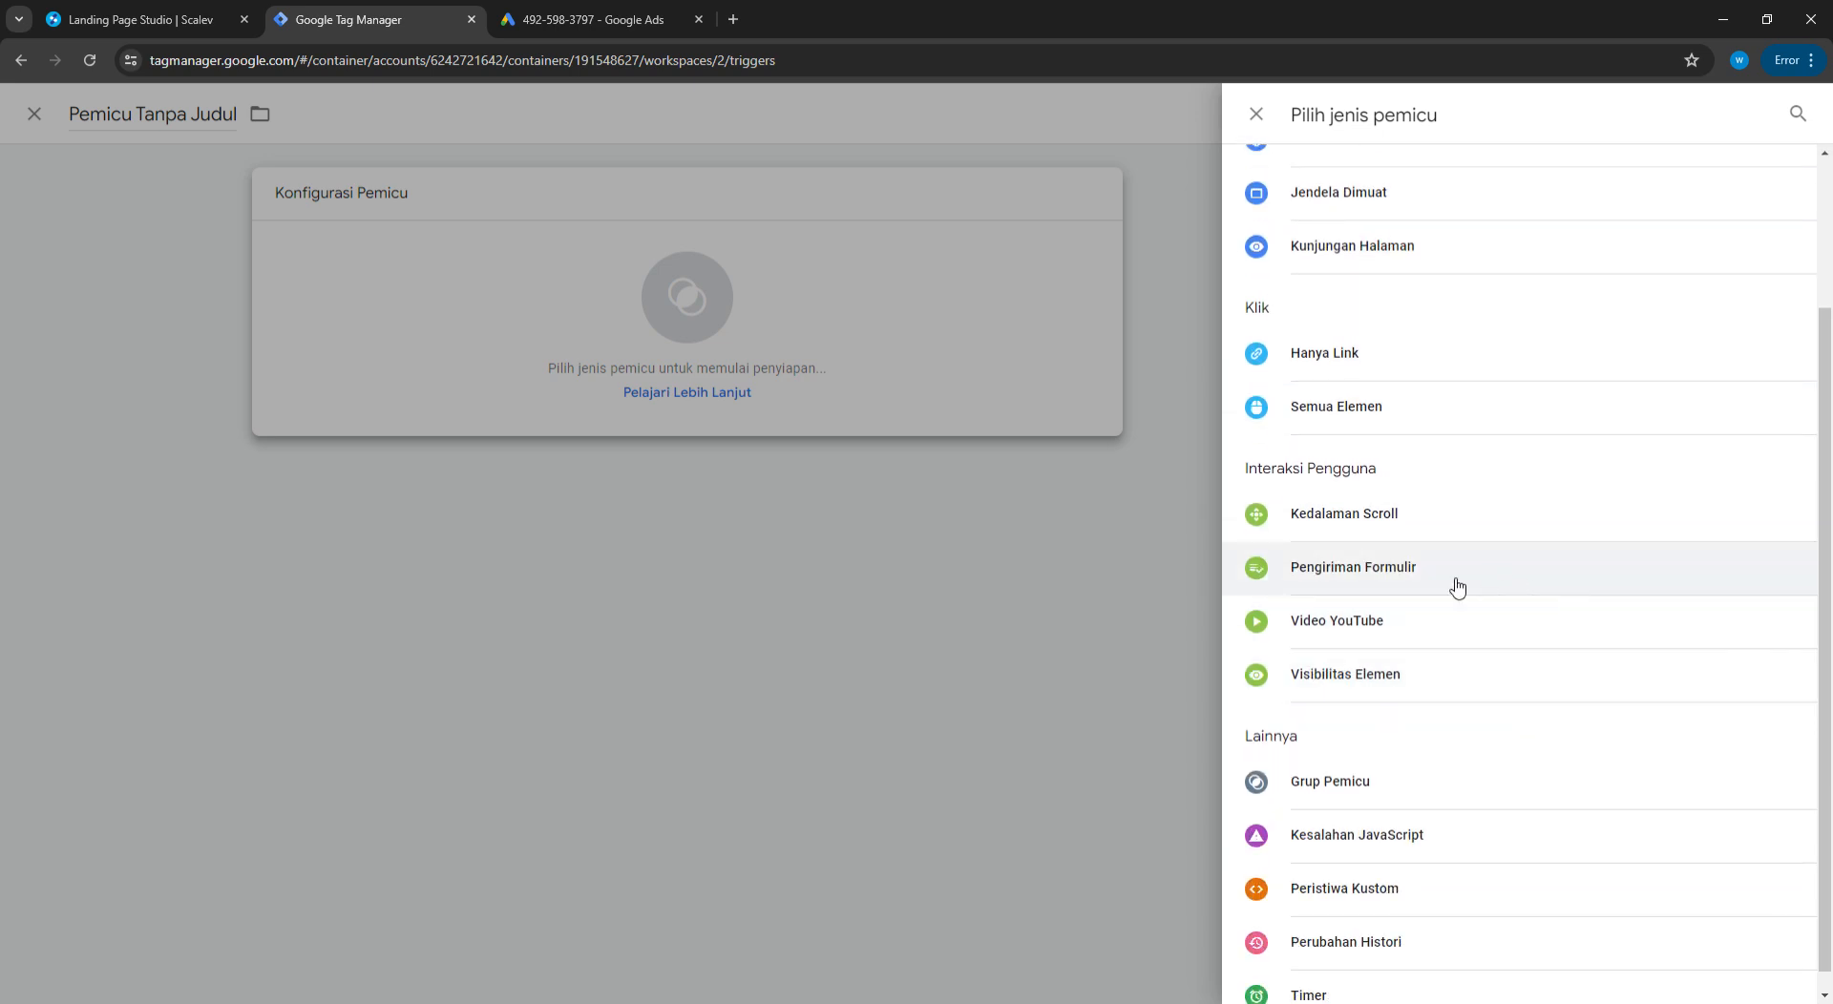
left_click(1434, 886)
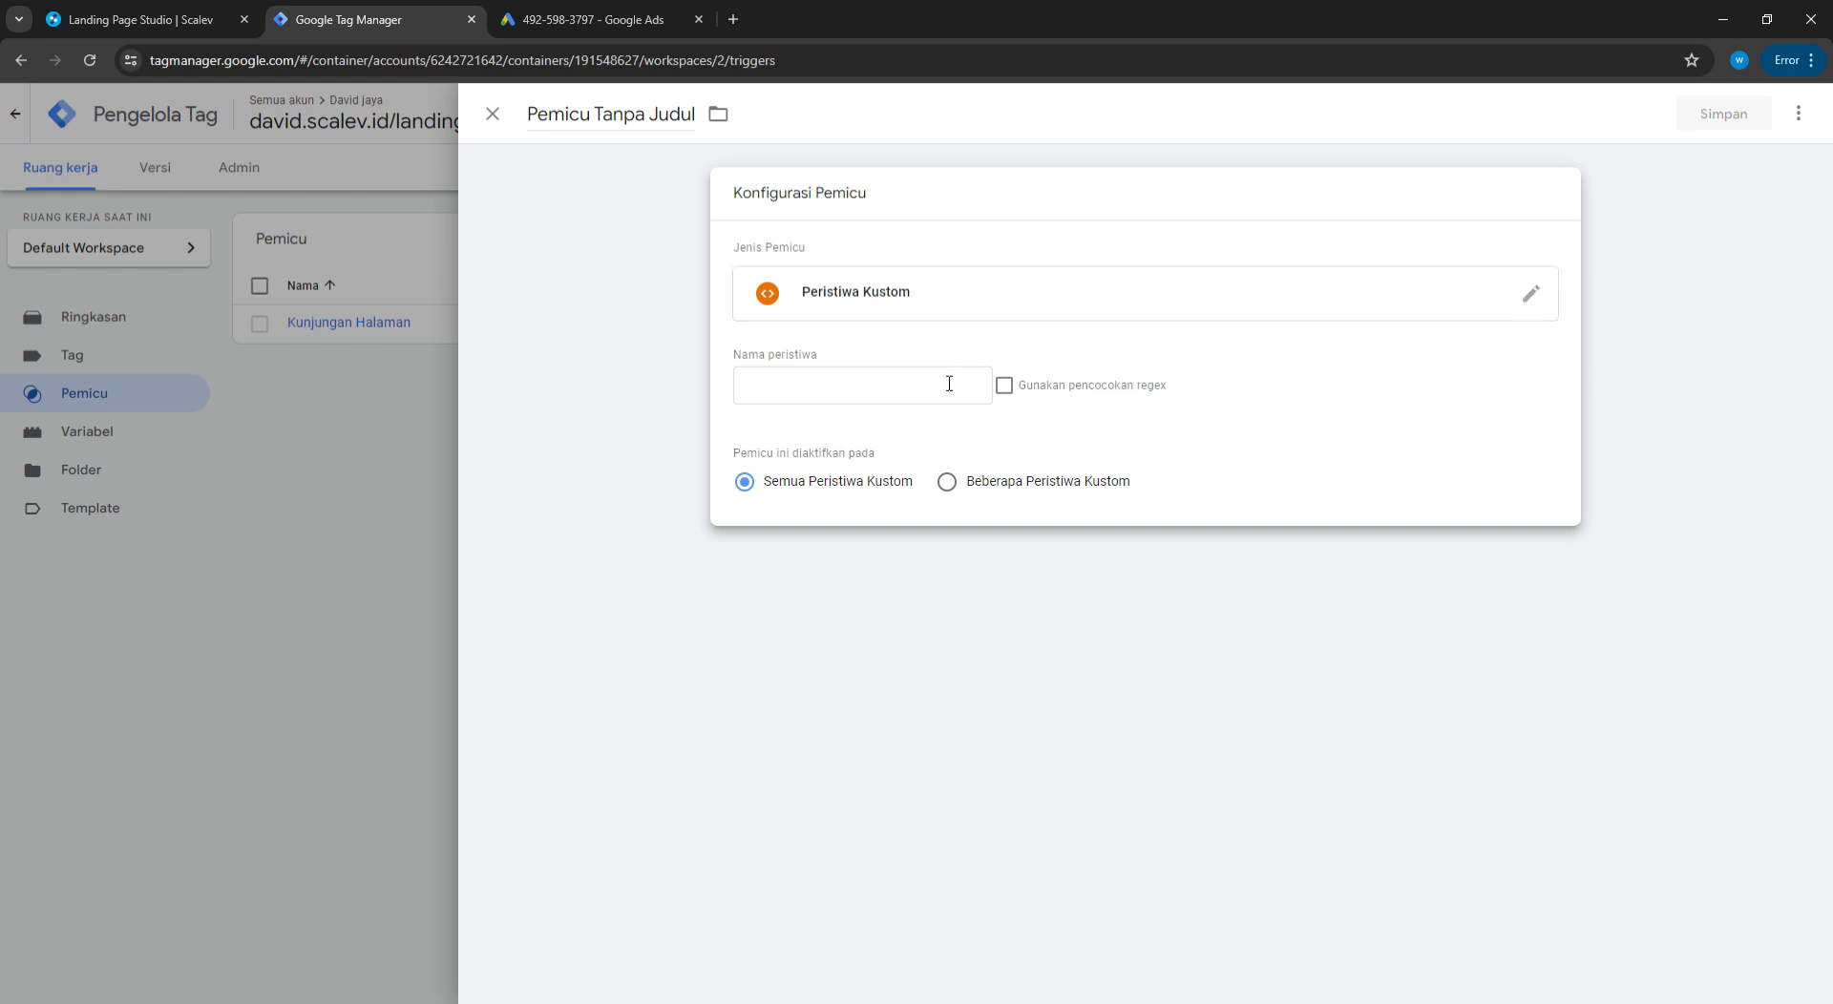
Set the event name to form_submit and save the trigger as WA
left_click(872, 392)
left_click(901, 437)
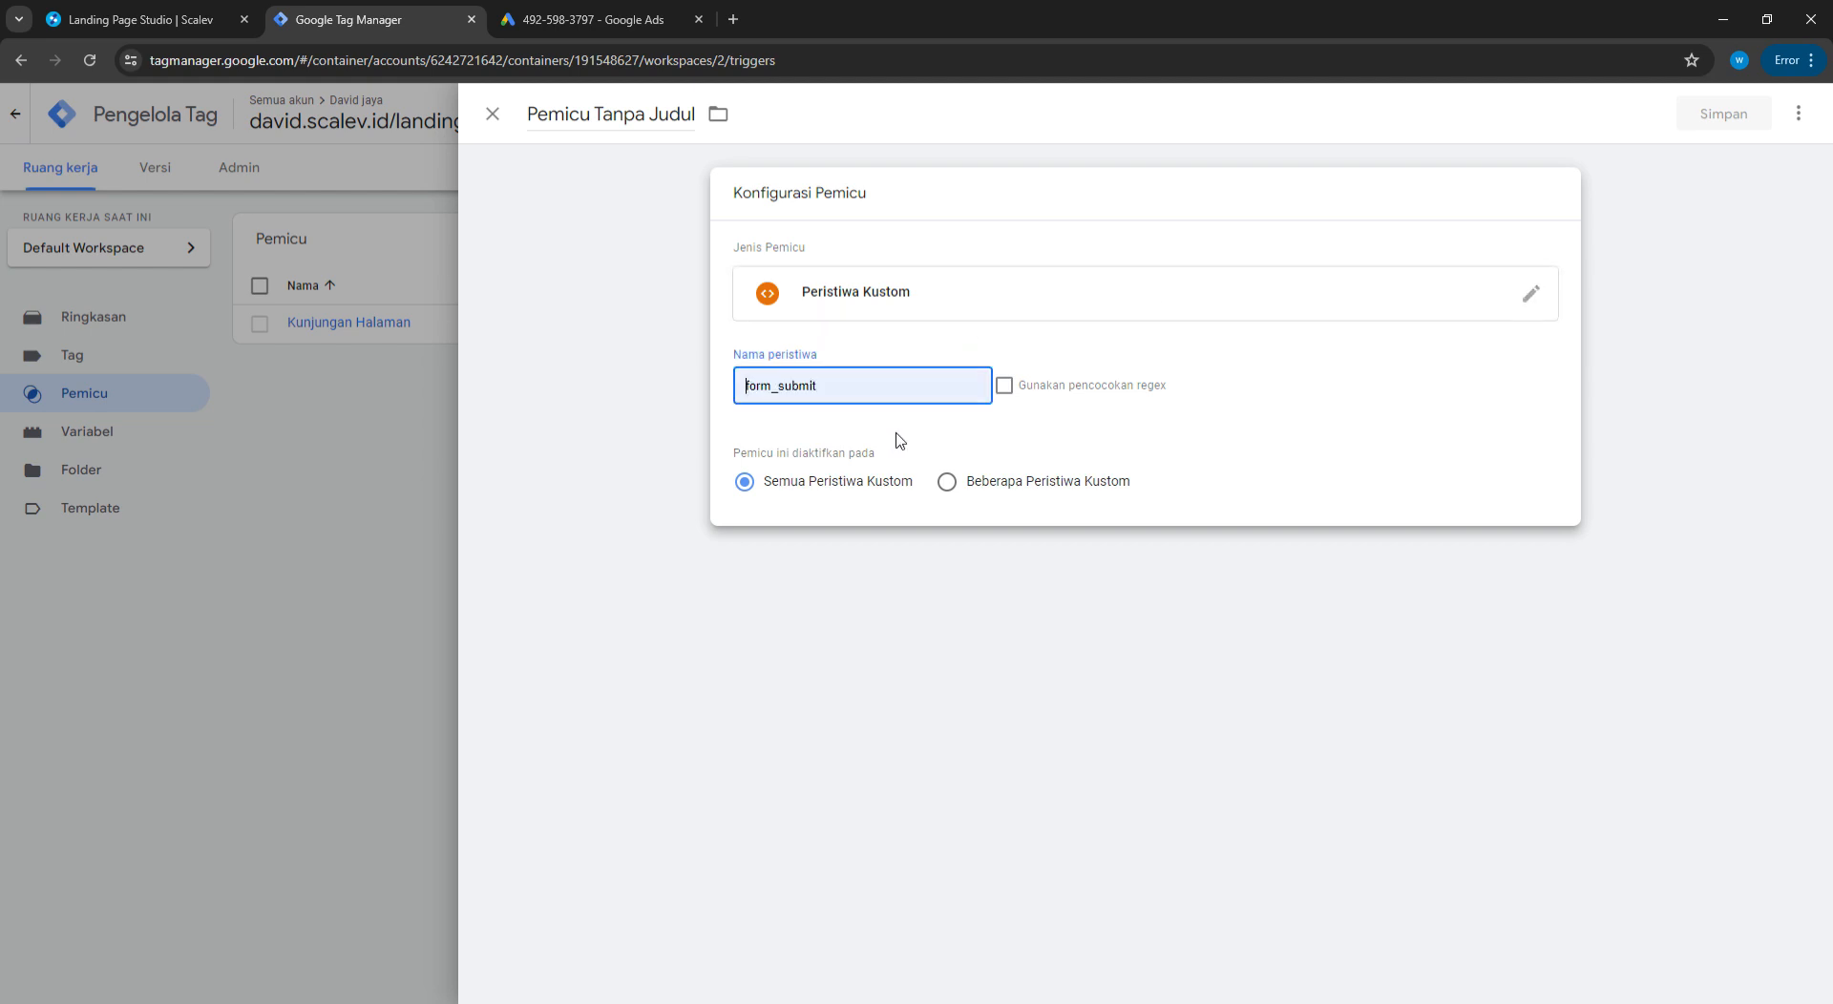
left_click_drag(749, 392, 879, 397)
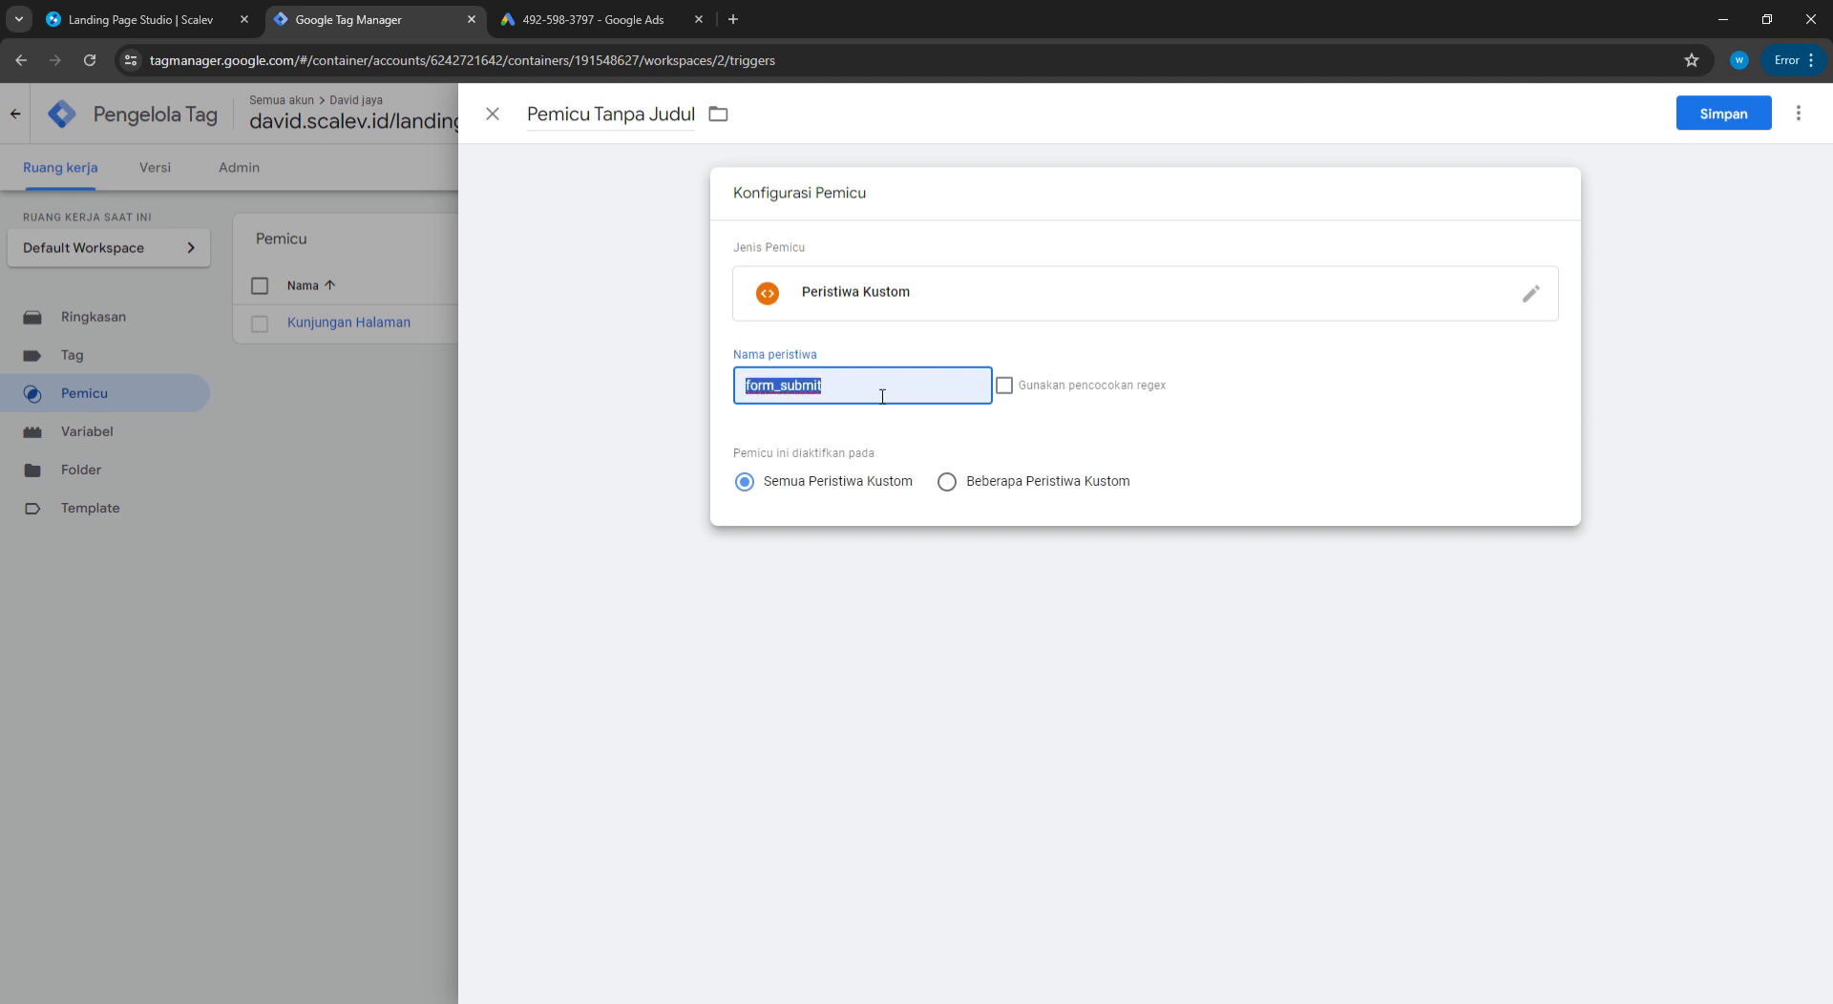
left_click(876, 426)
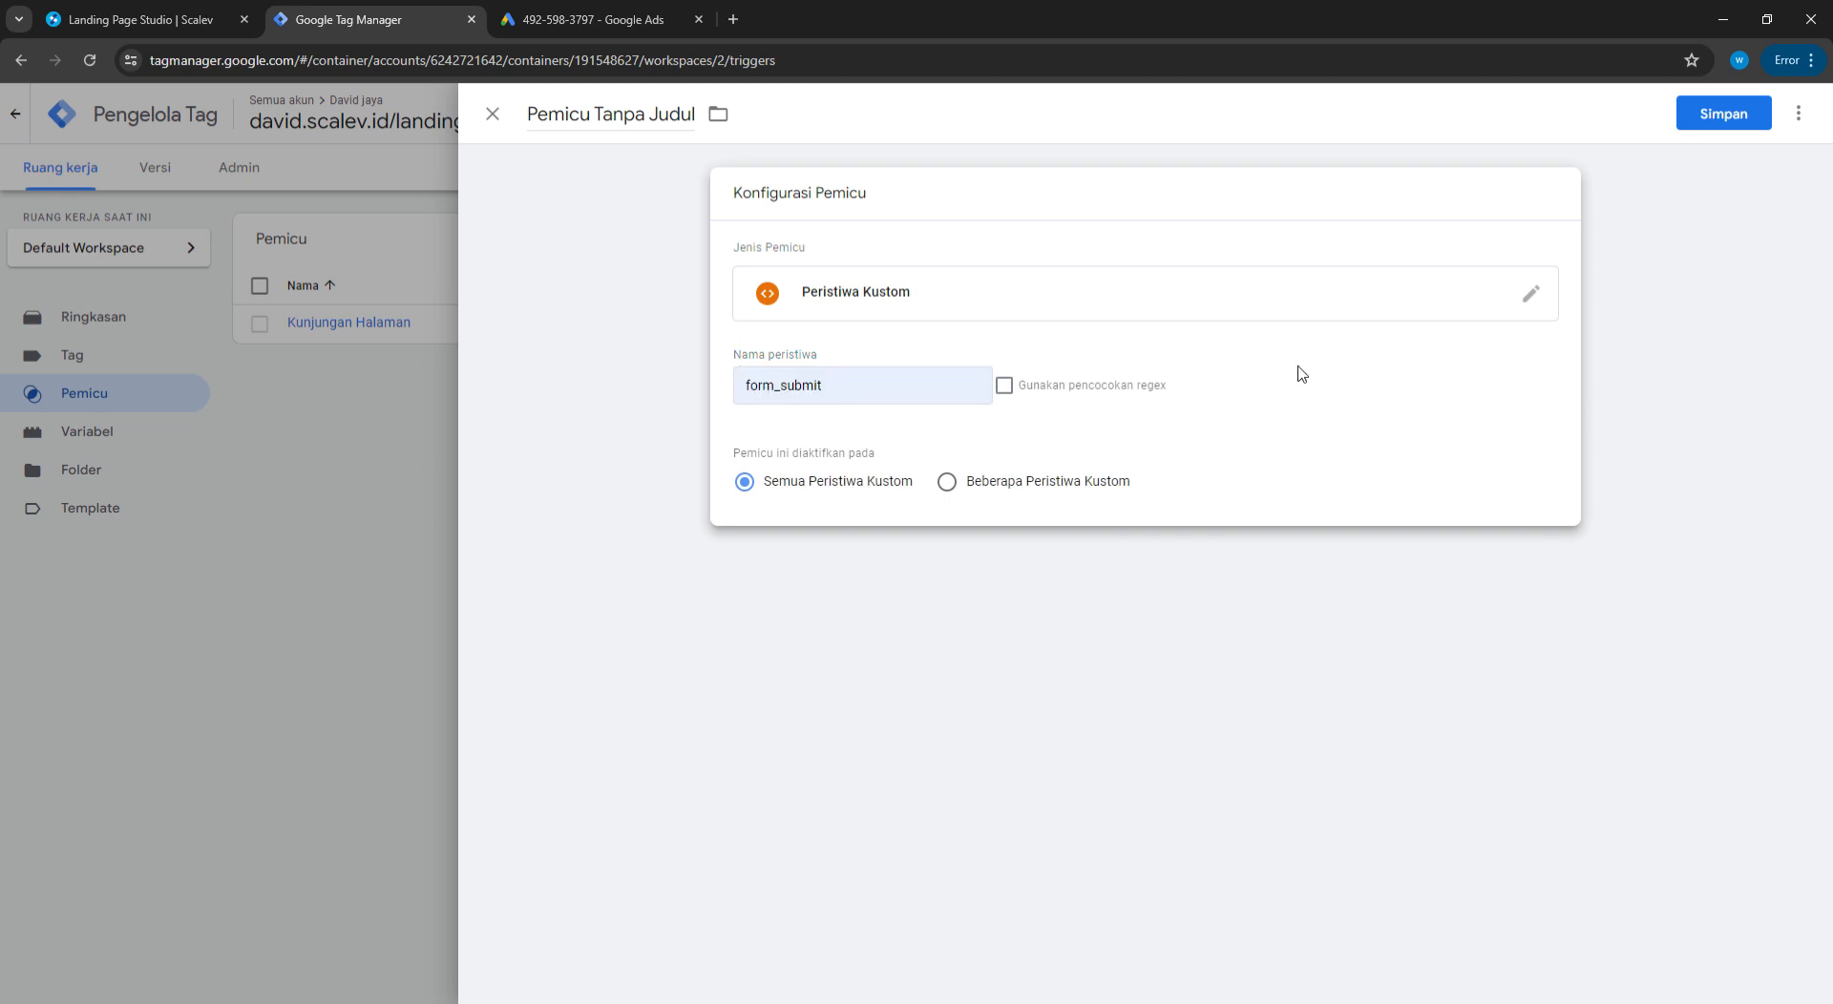
left_click(983, 382)
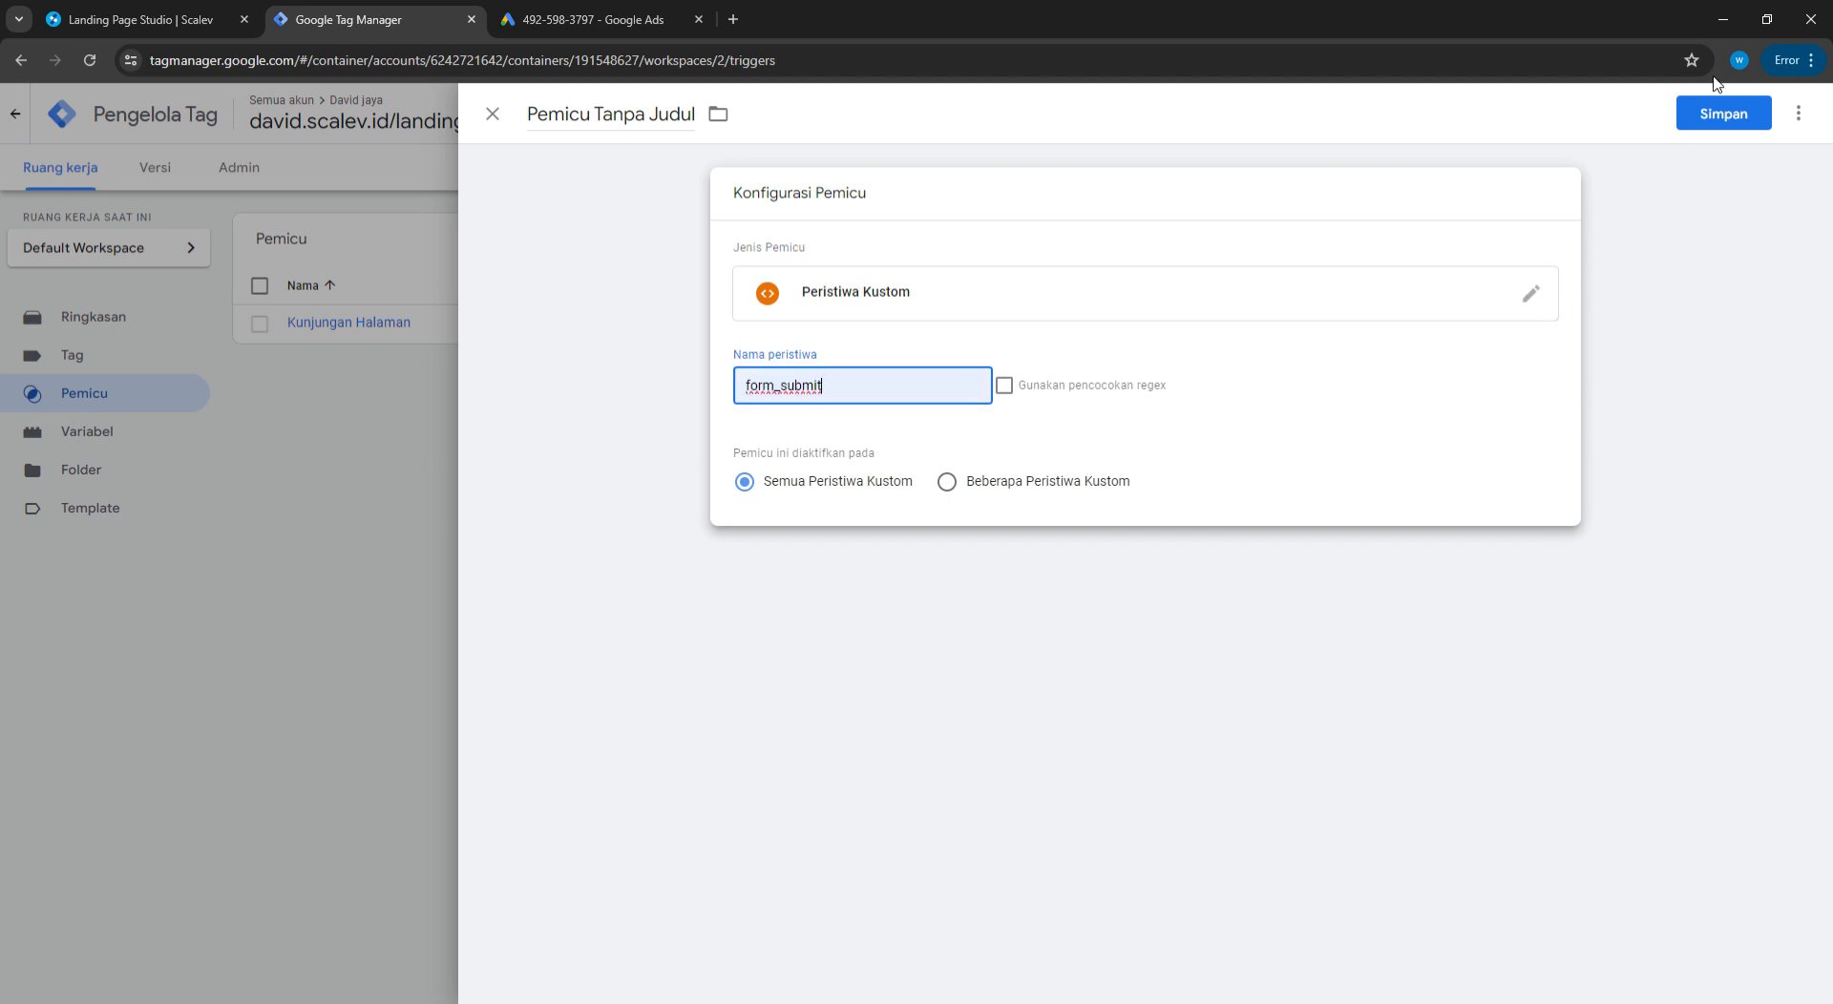
left_click(1723, 113)
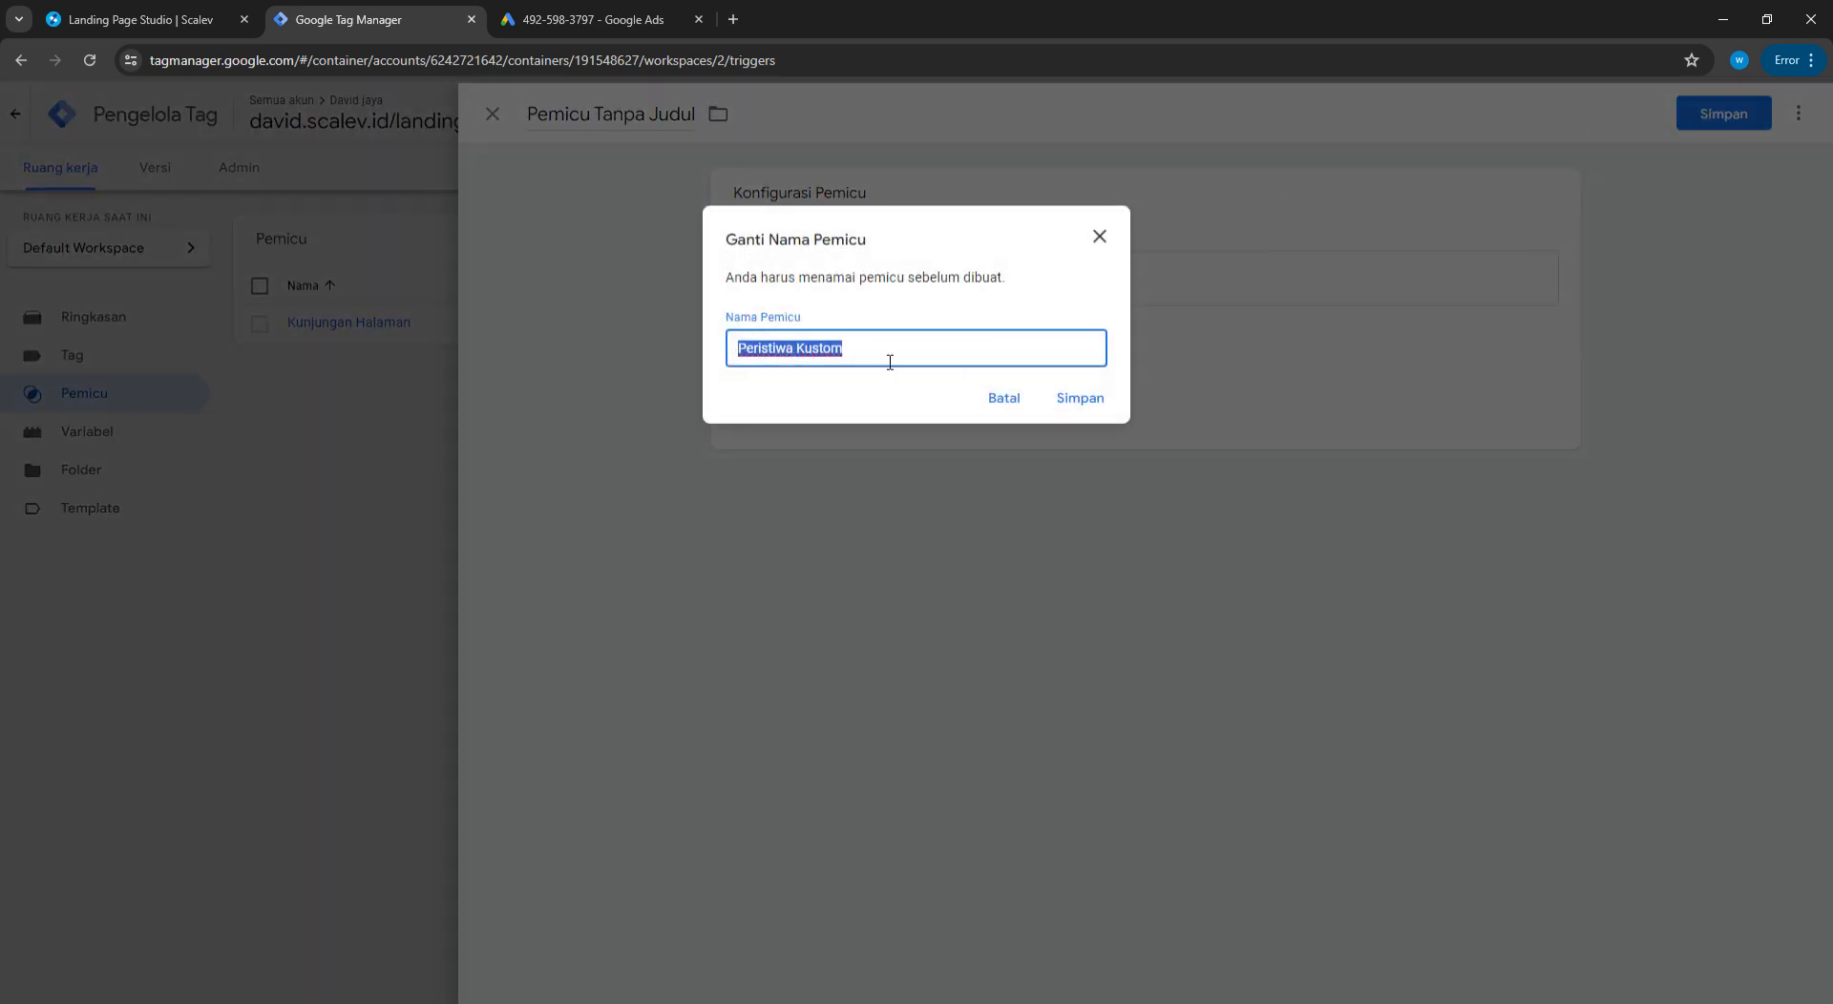
type("WA")
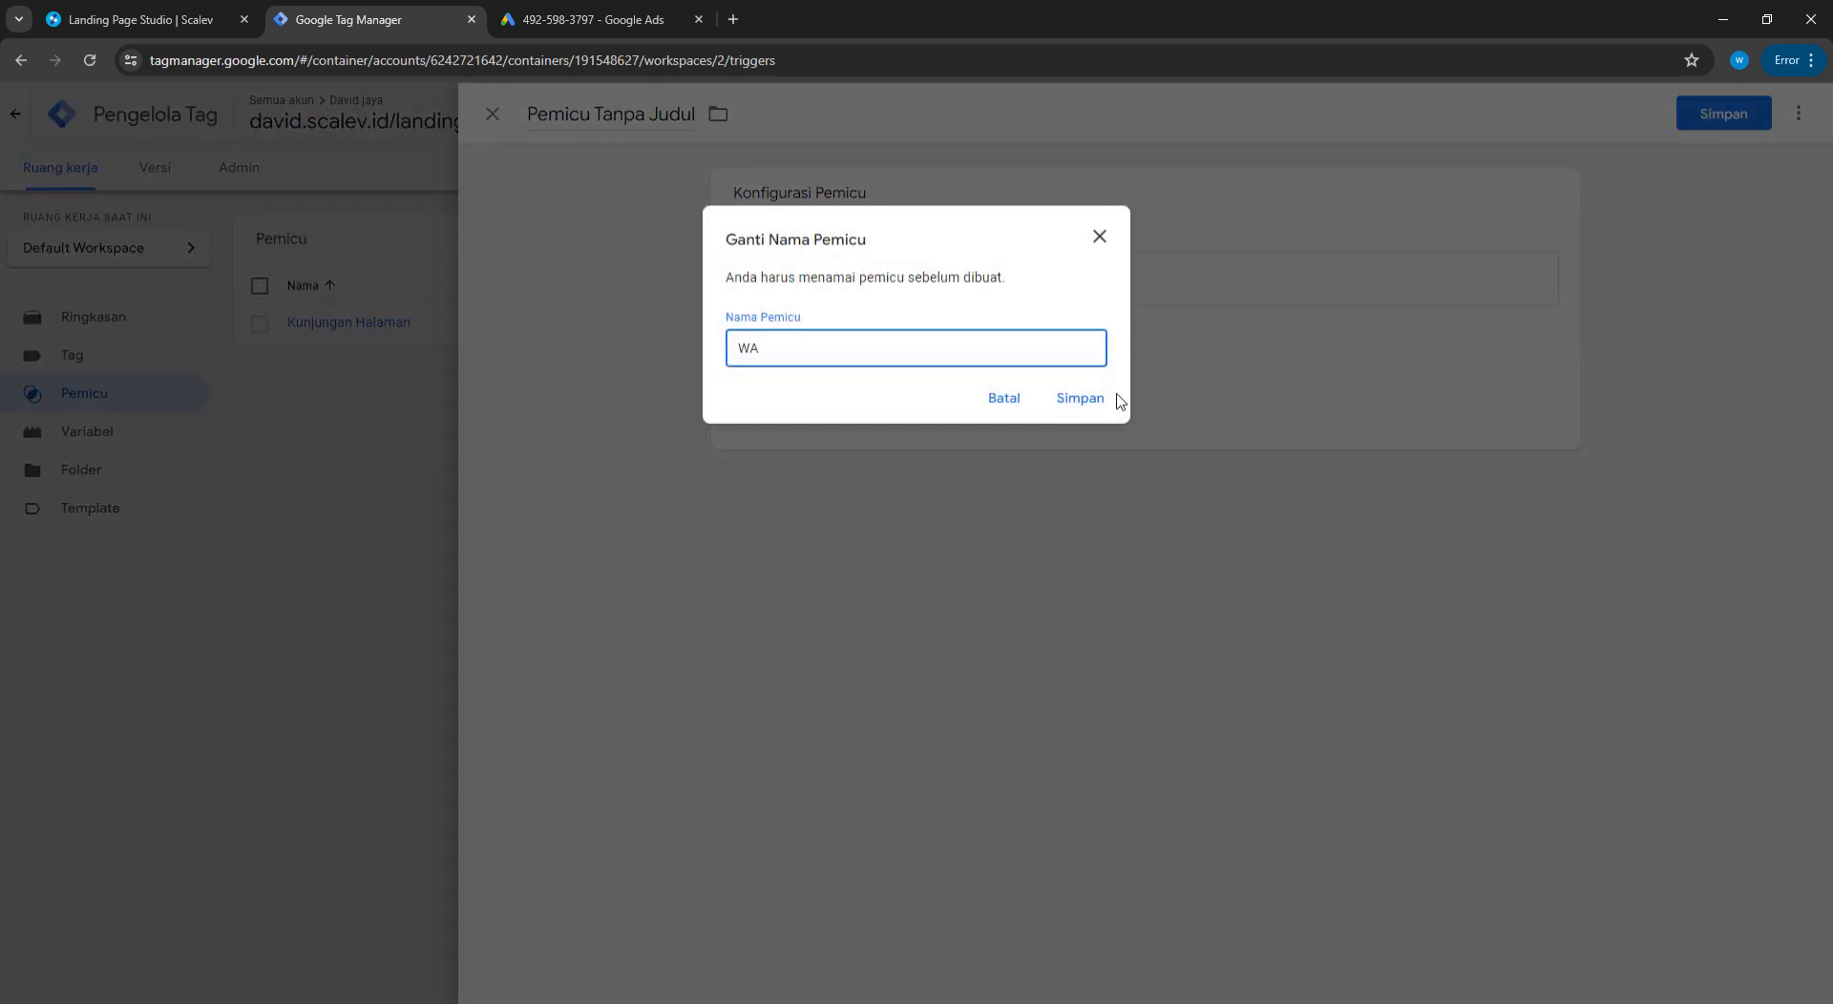
left_click(1098, 399)
Dismiss Scalev's page-published confirmation and return to the Google Ads conversion setup
left_click(143, 19)
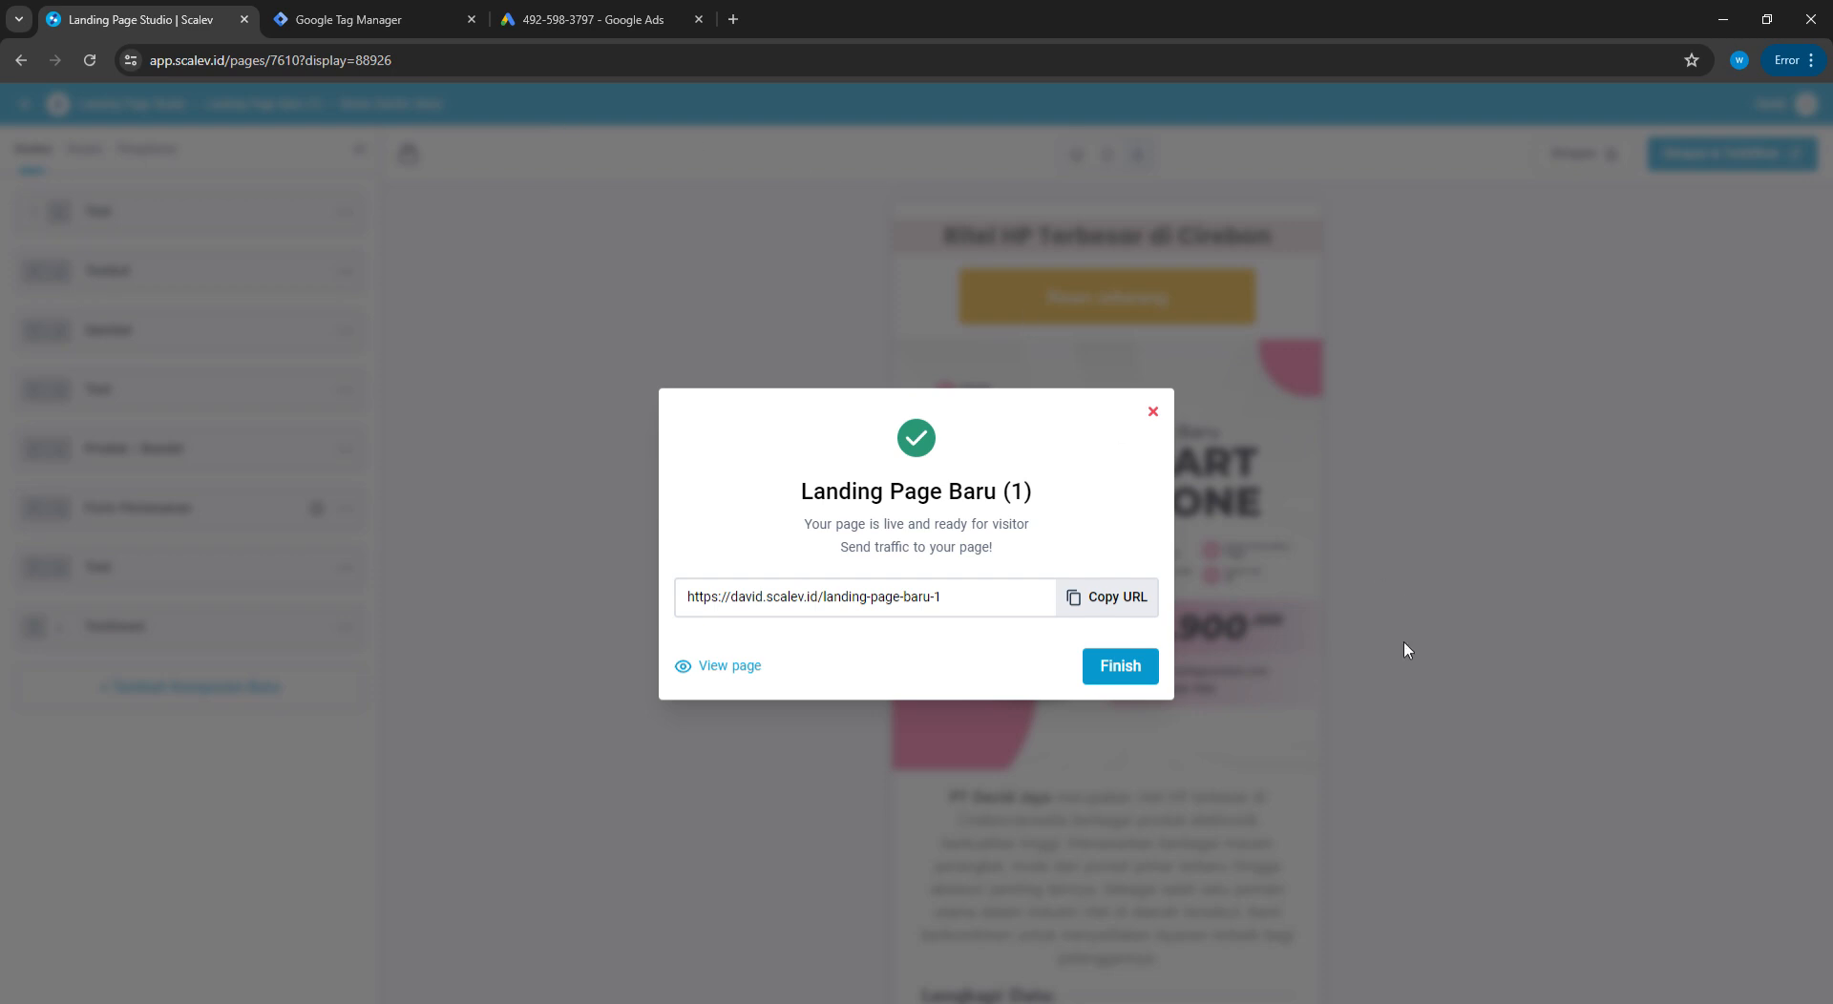
left_click(1128, 669)
scroll(1280, 684, "down", 5)
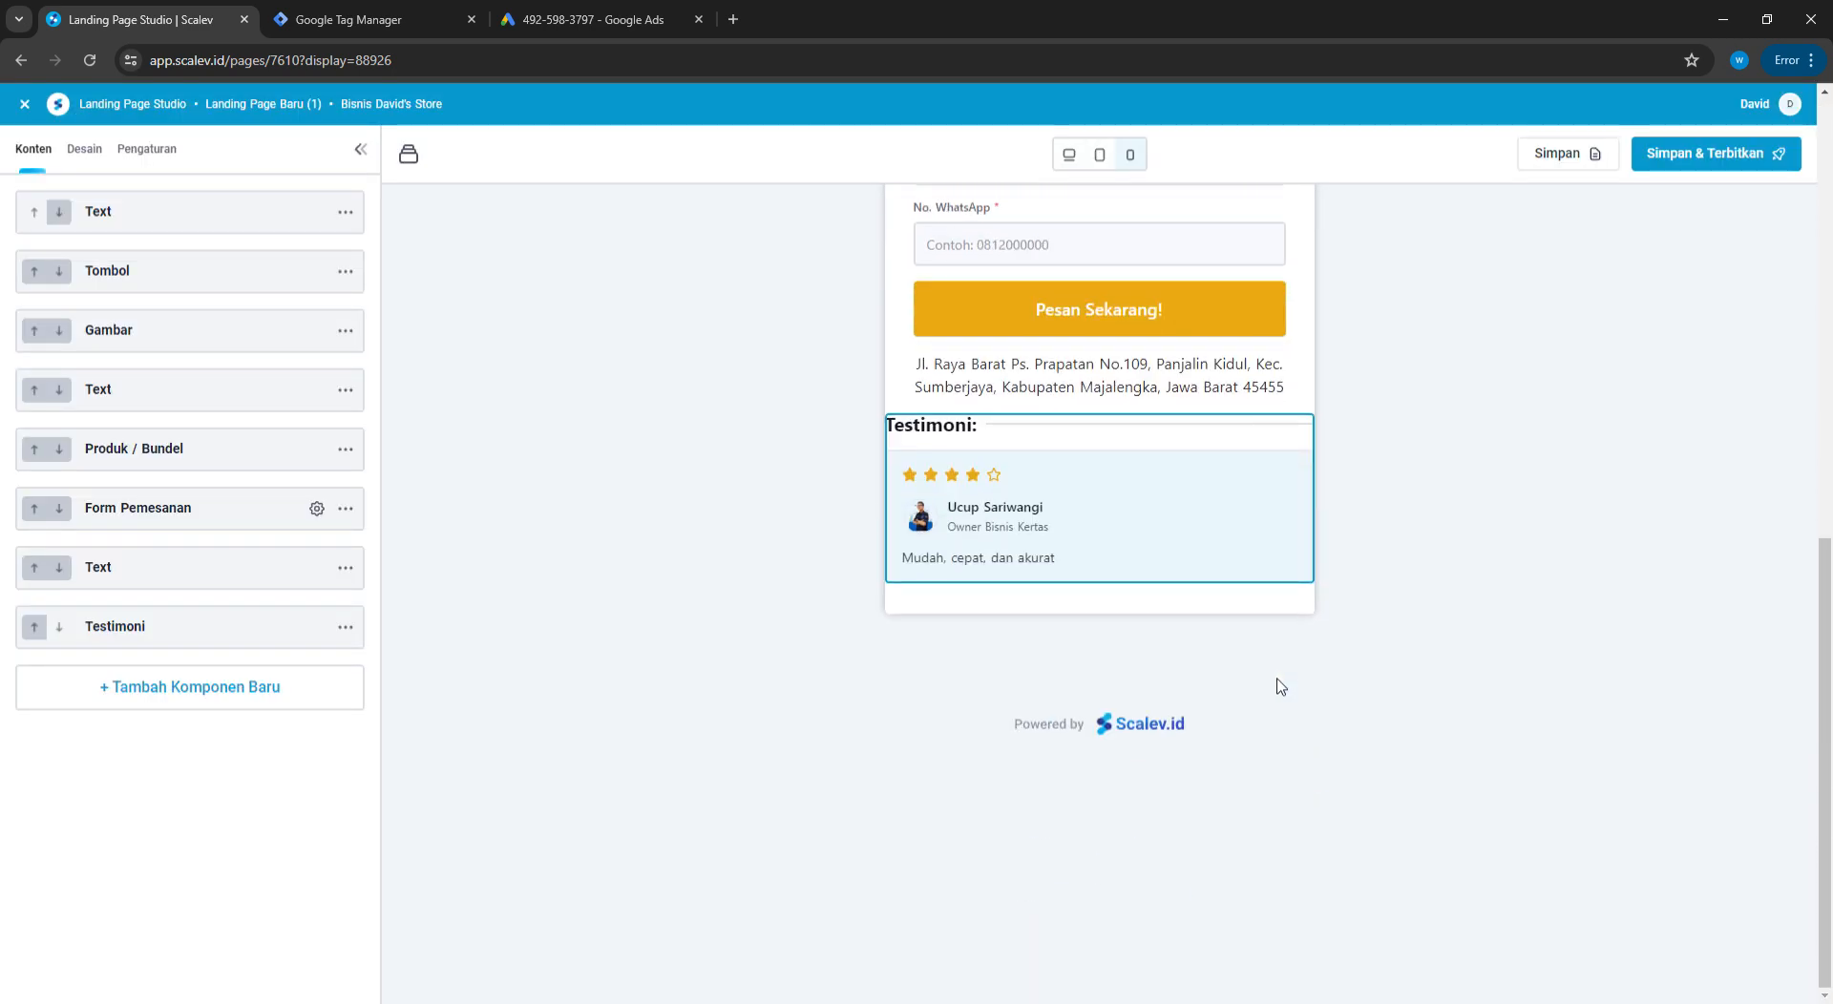
scroll(1094, 567, "up", 4)
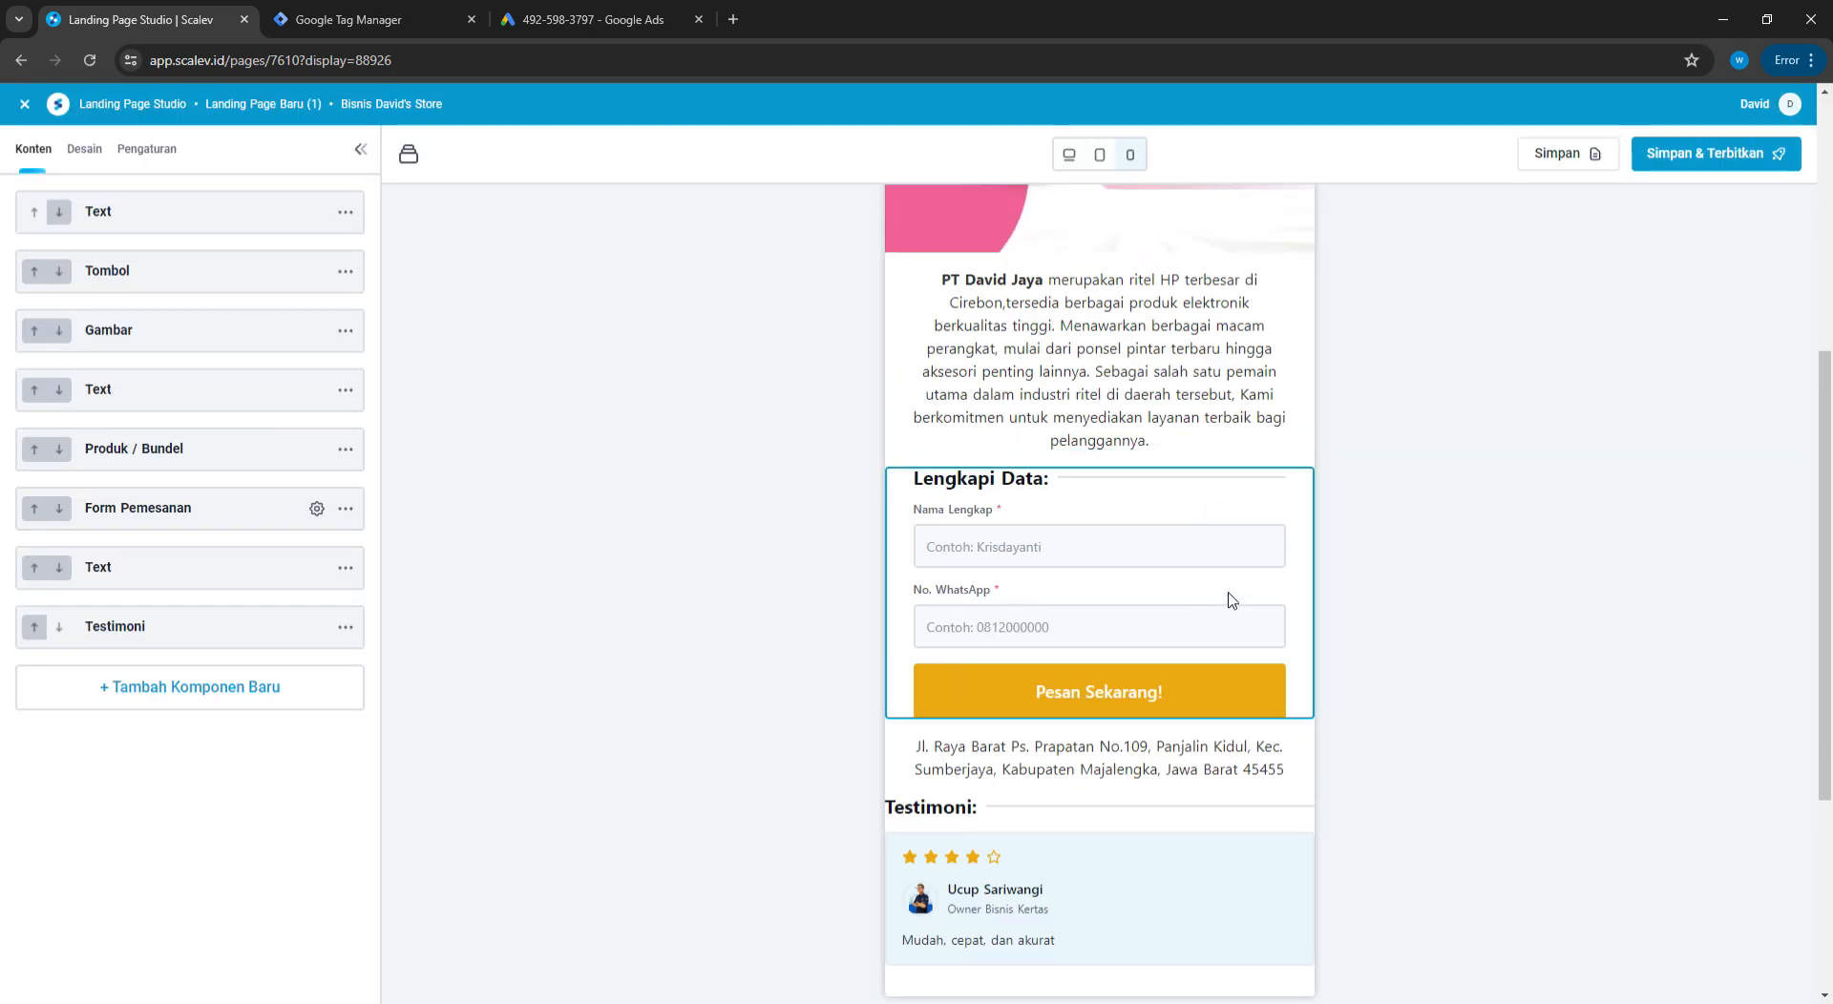
left_click(641, 21)
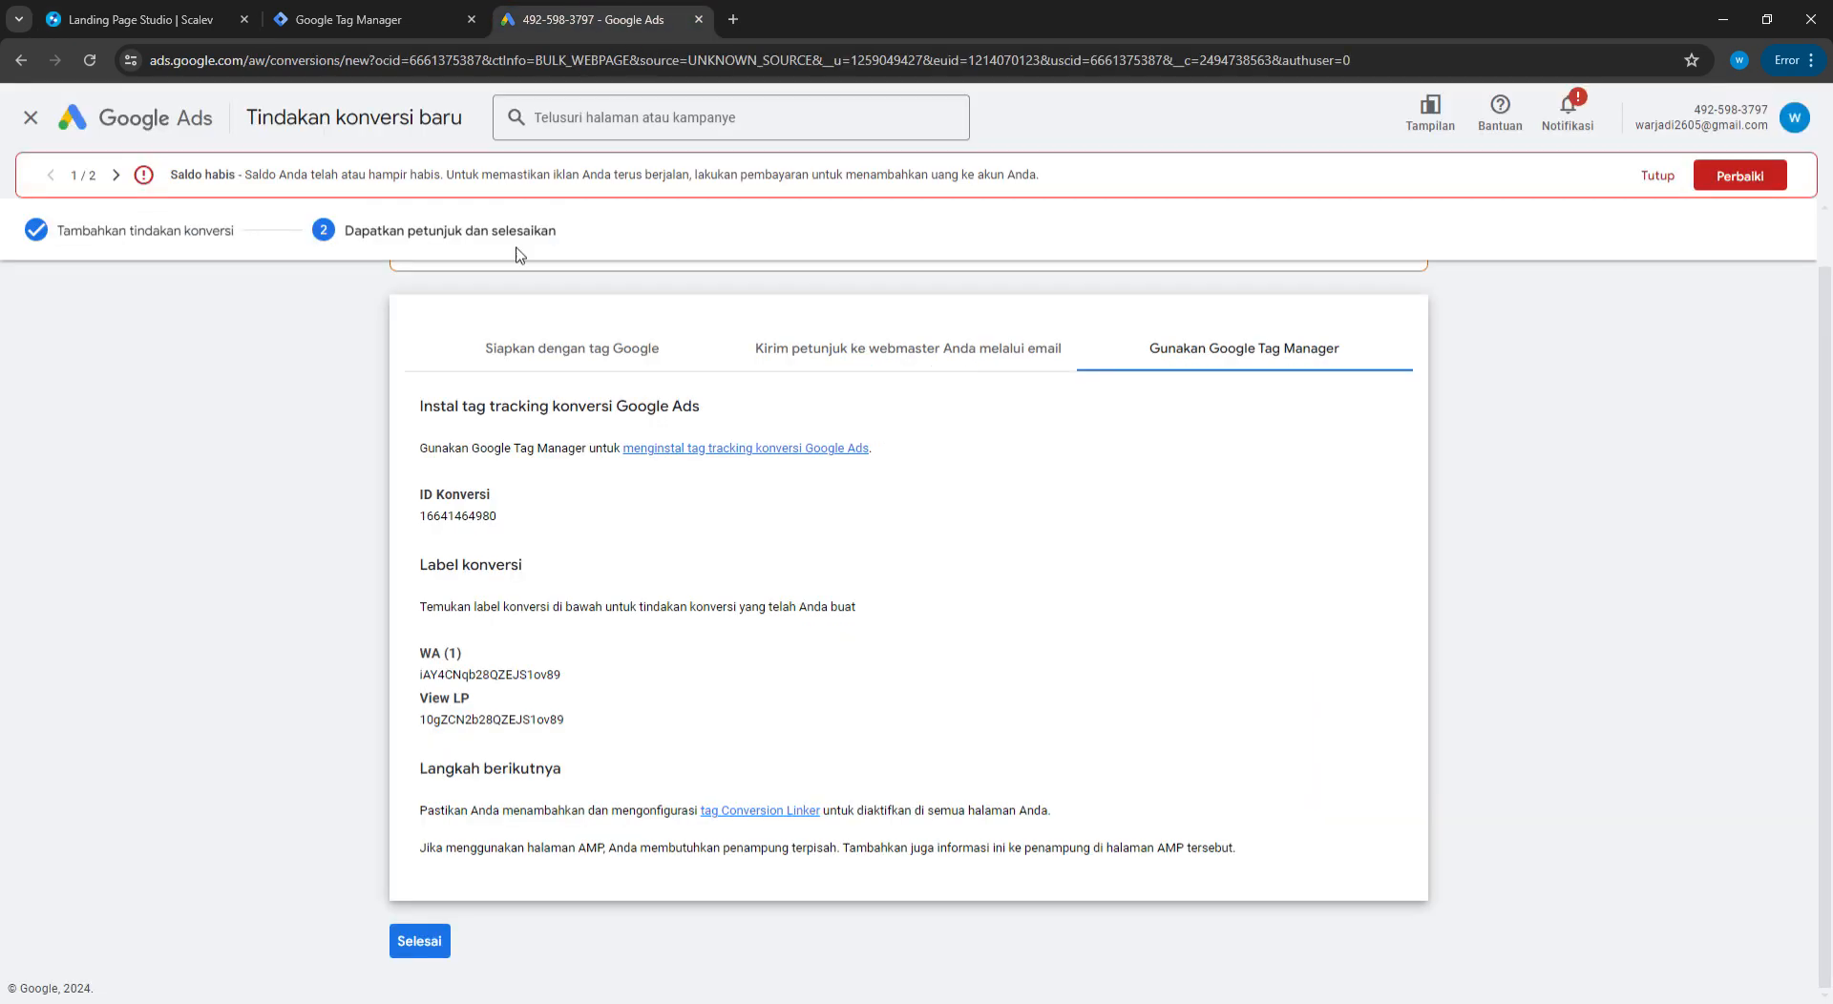
Add a Conversion Linker tag firing on All Pages and save it with the suggested name
key("ctrl+Tab")
key("ctrl+Tab")
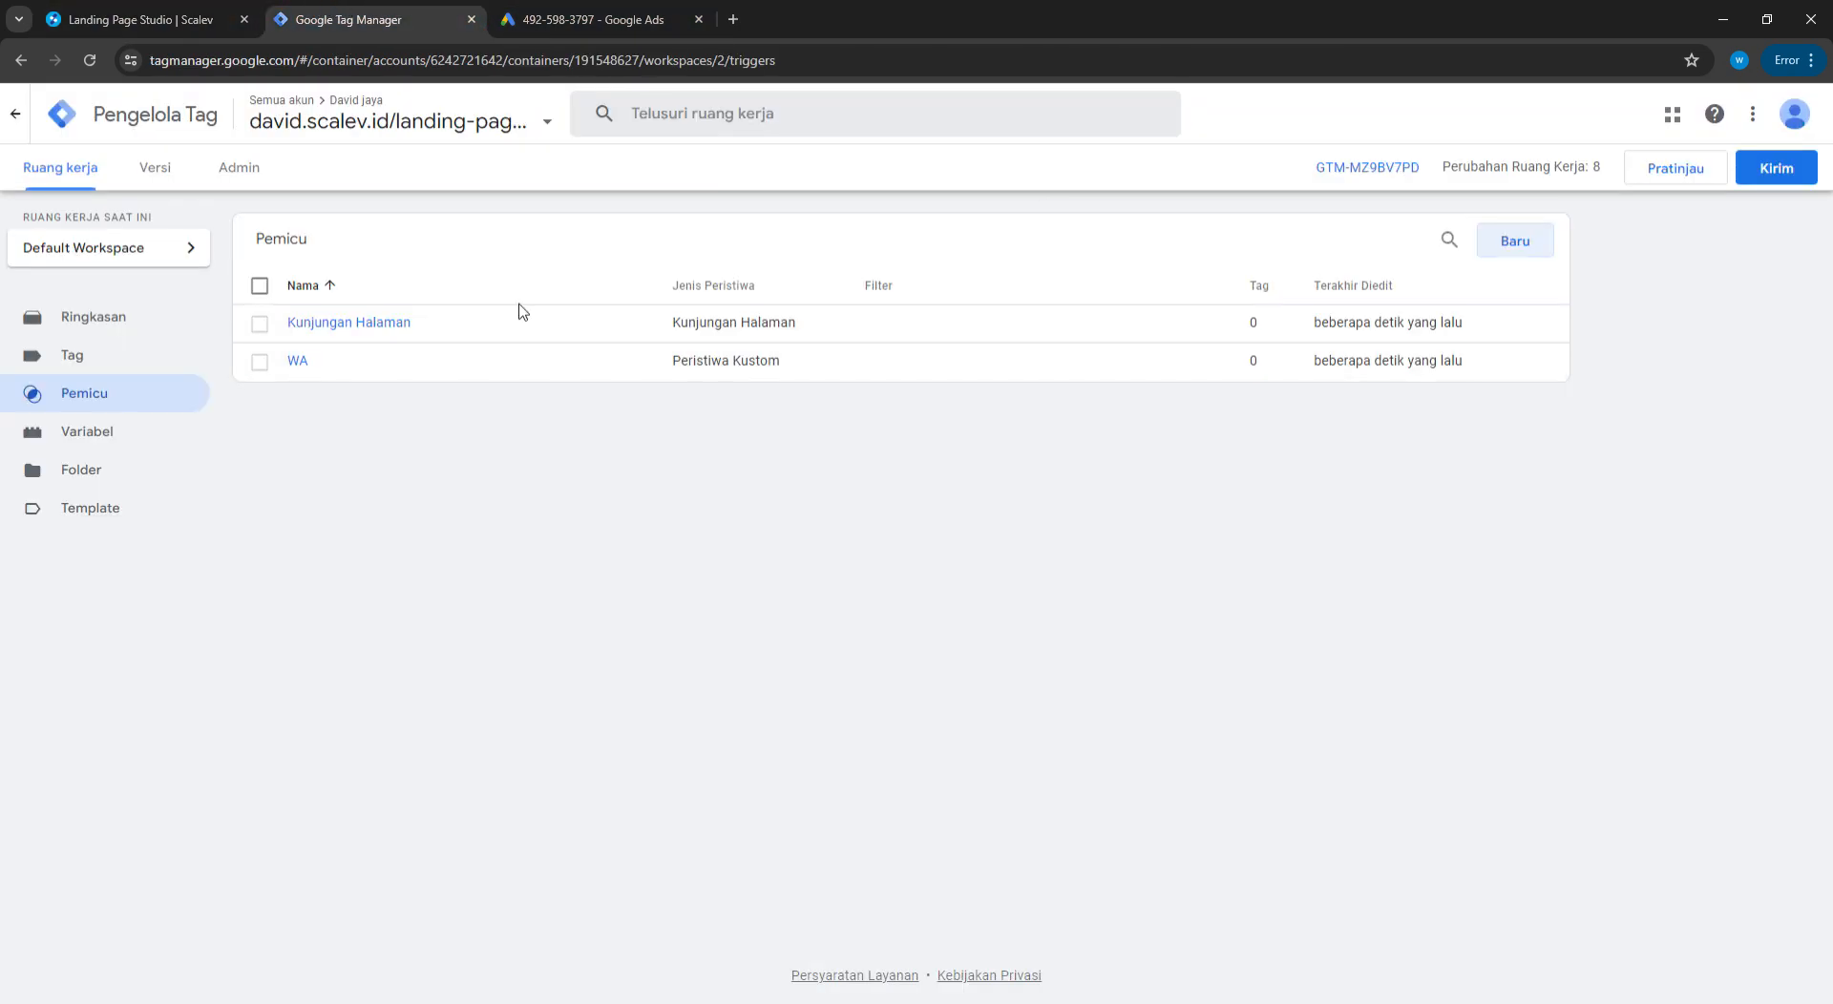
left_click(99, 357)
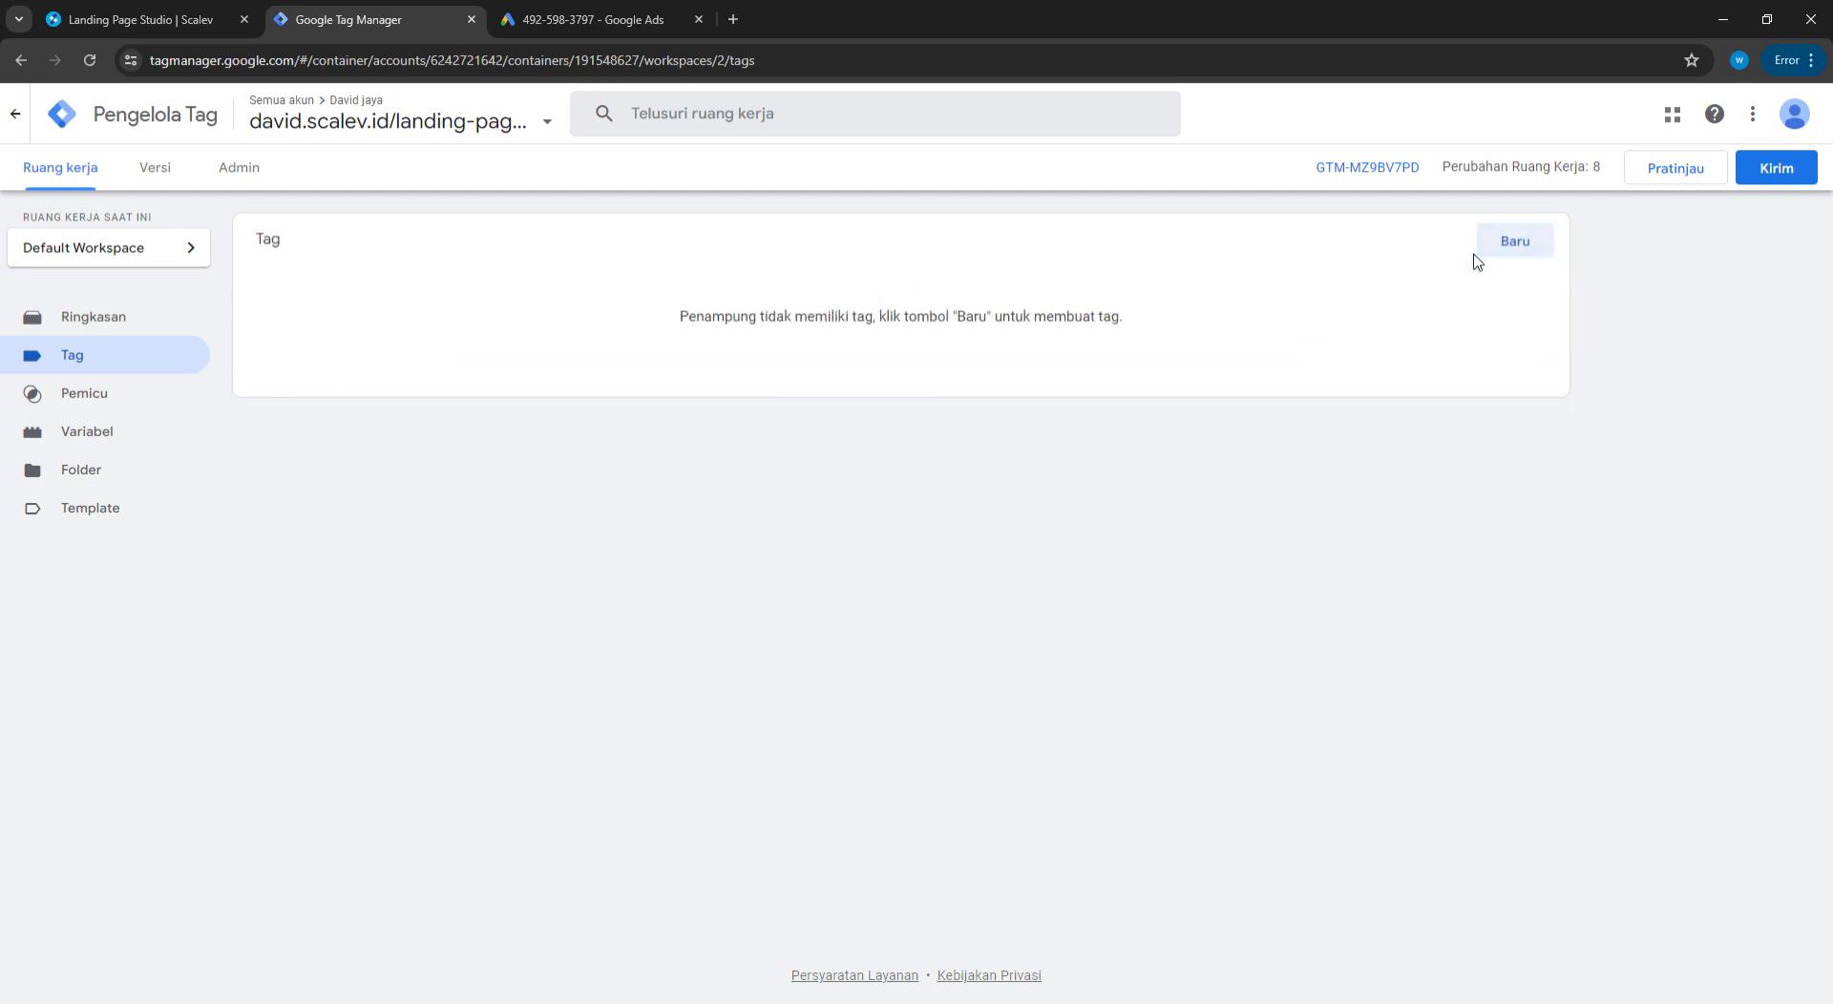
left_click(1527, 246)
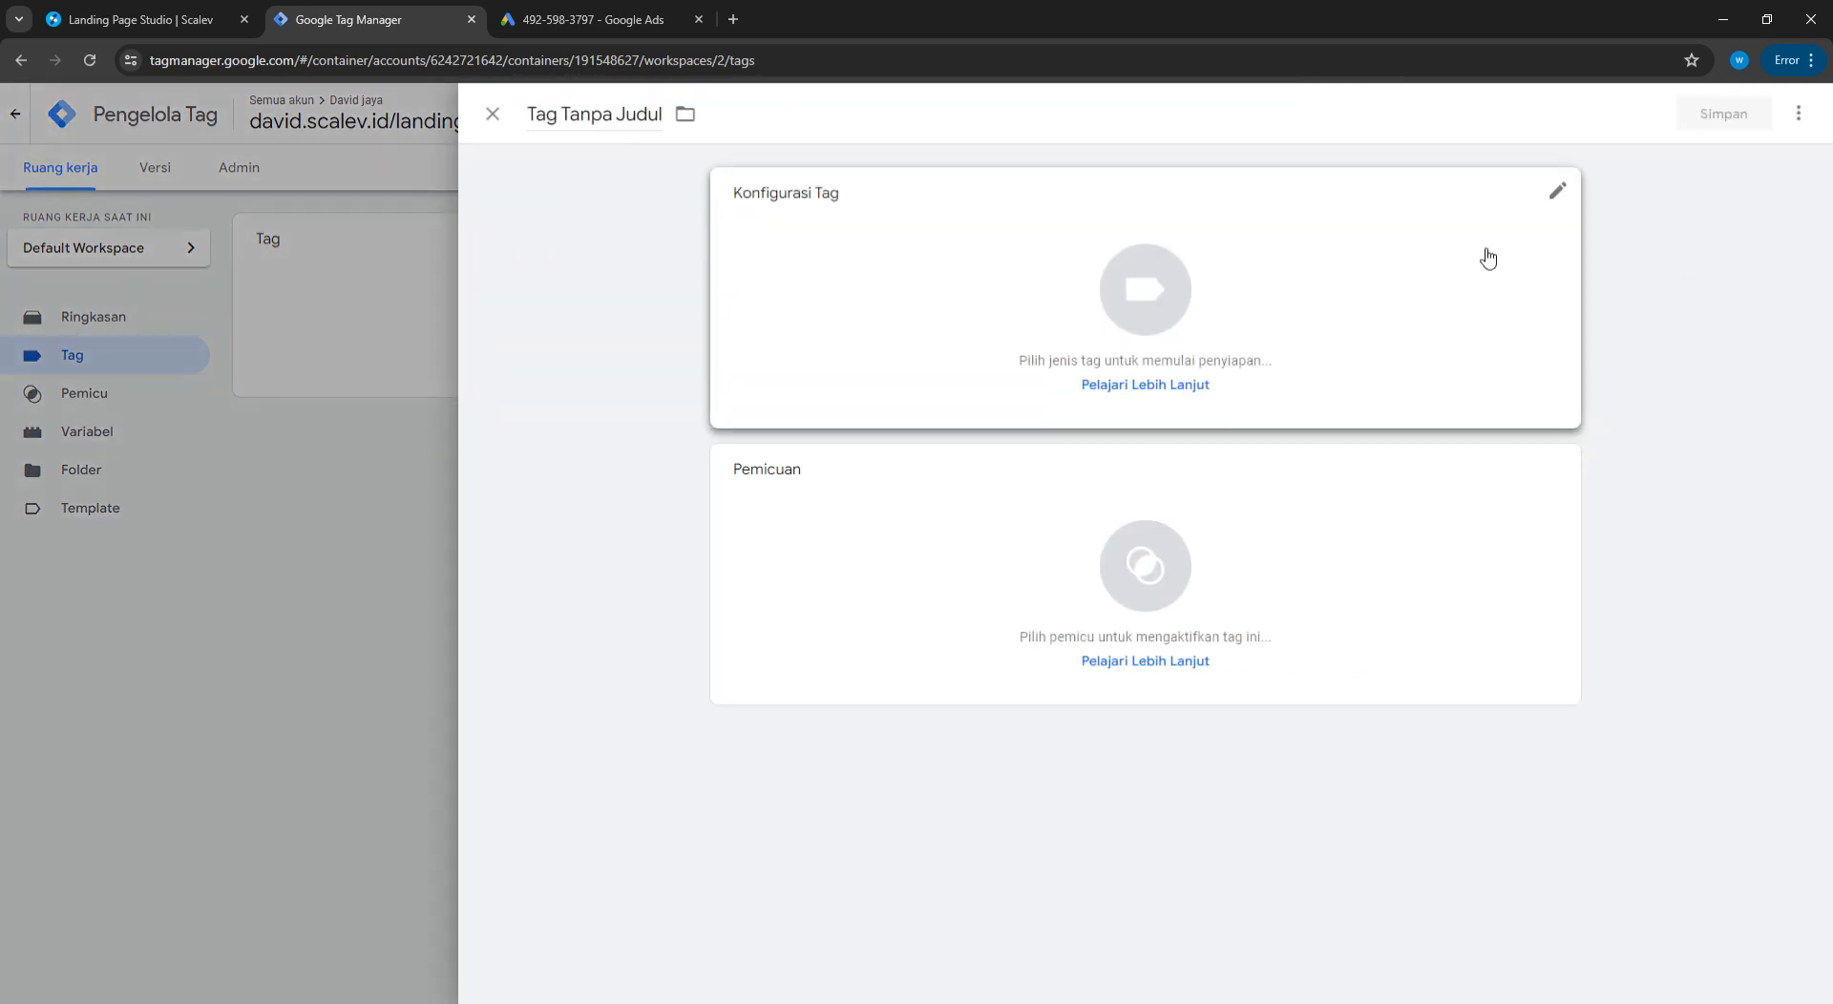
left_click(1208, 283)
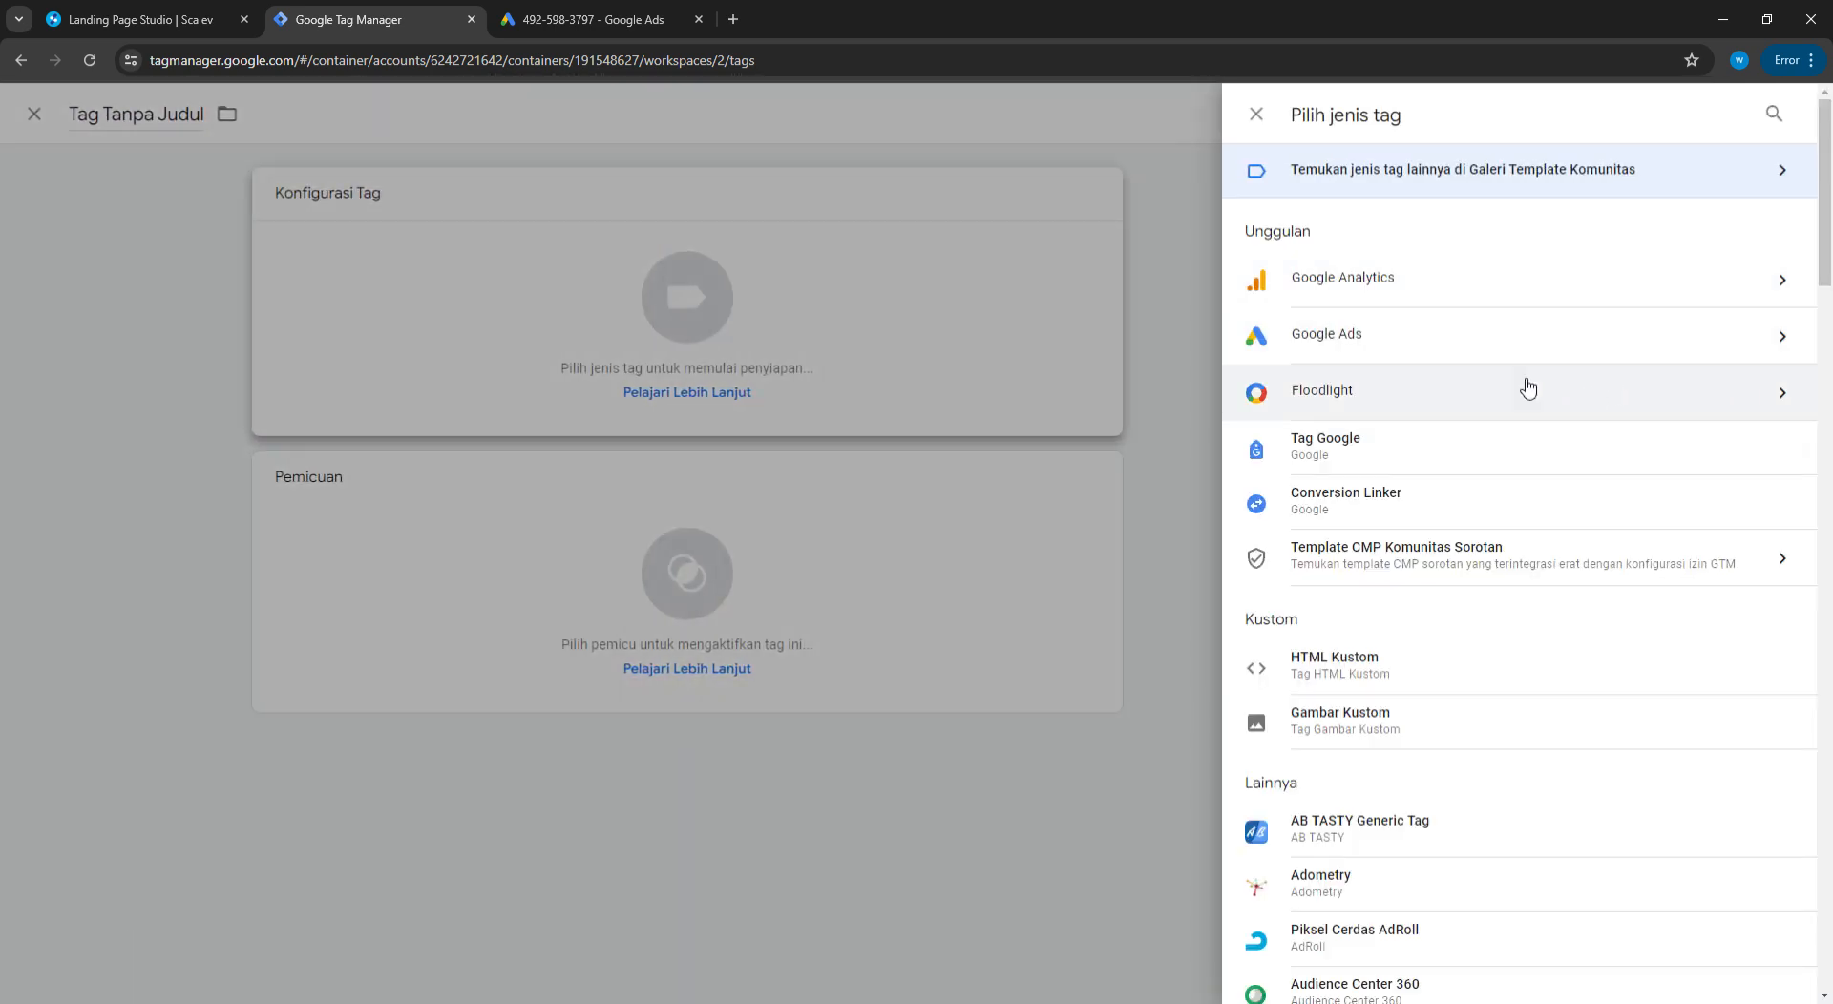
left_click(1518, 493)
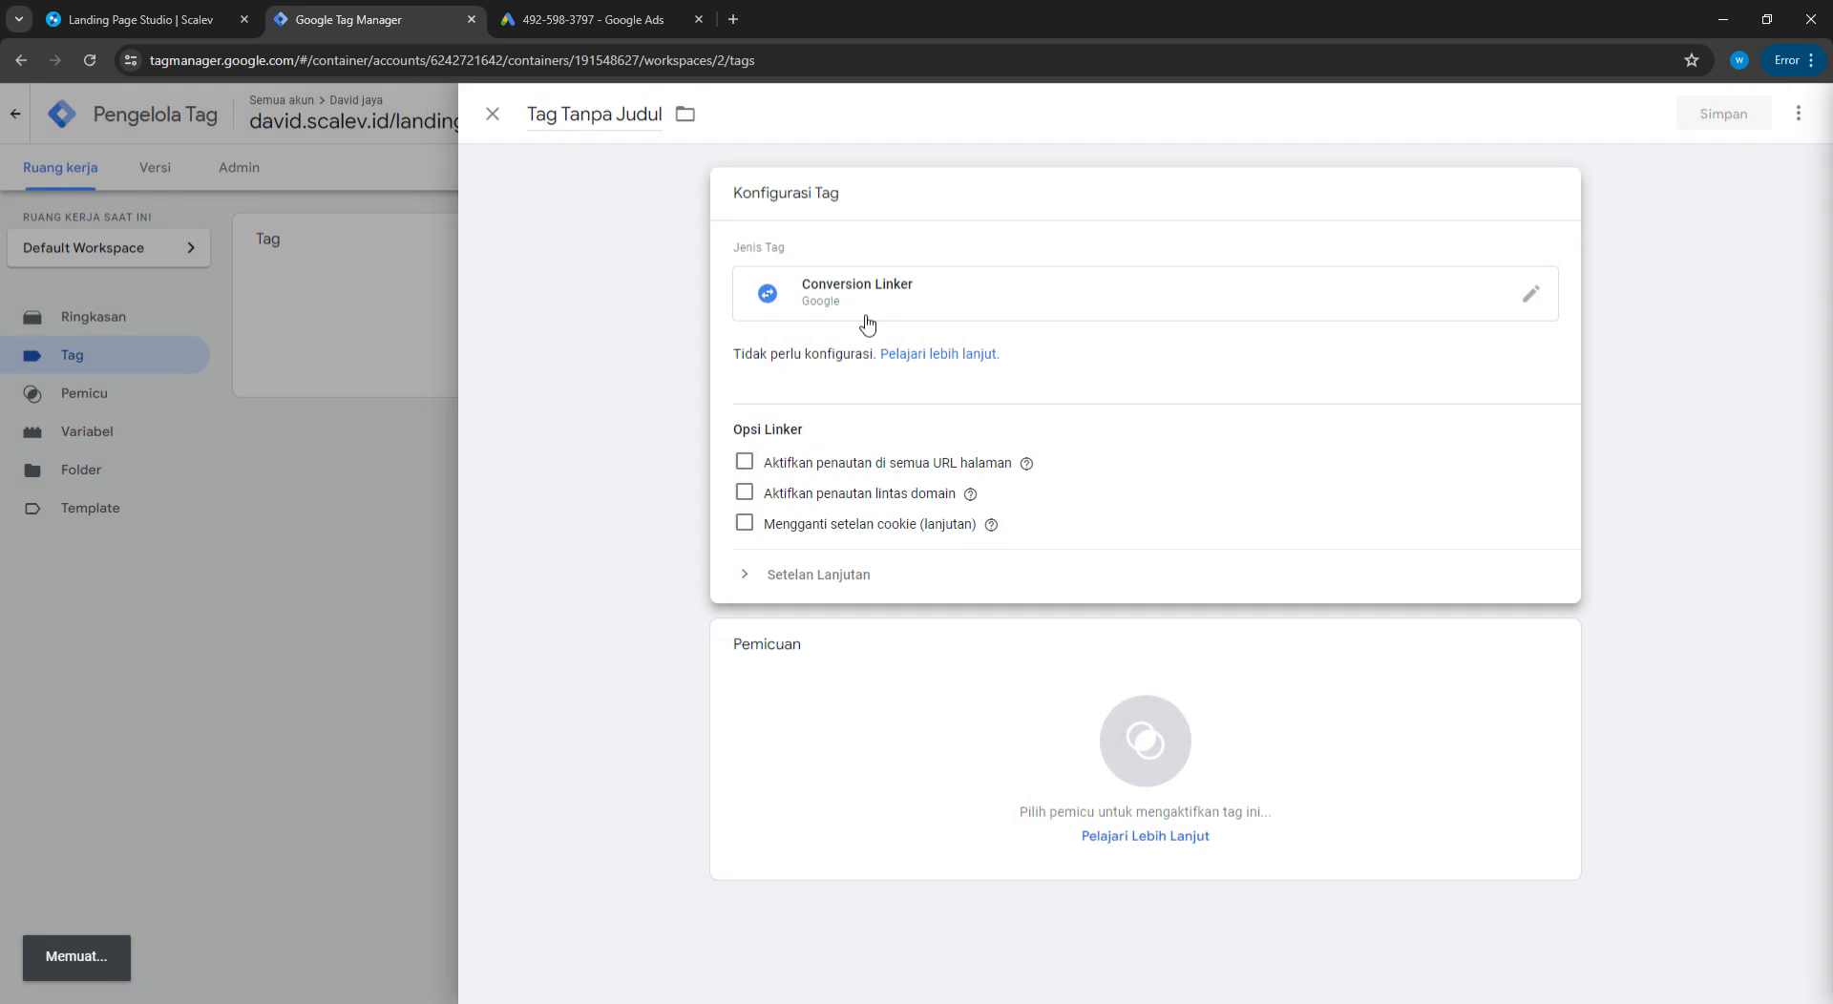
left_click(1120, 729)
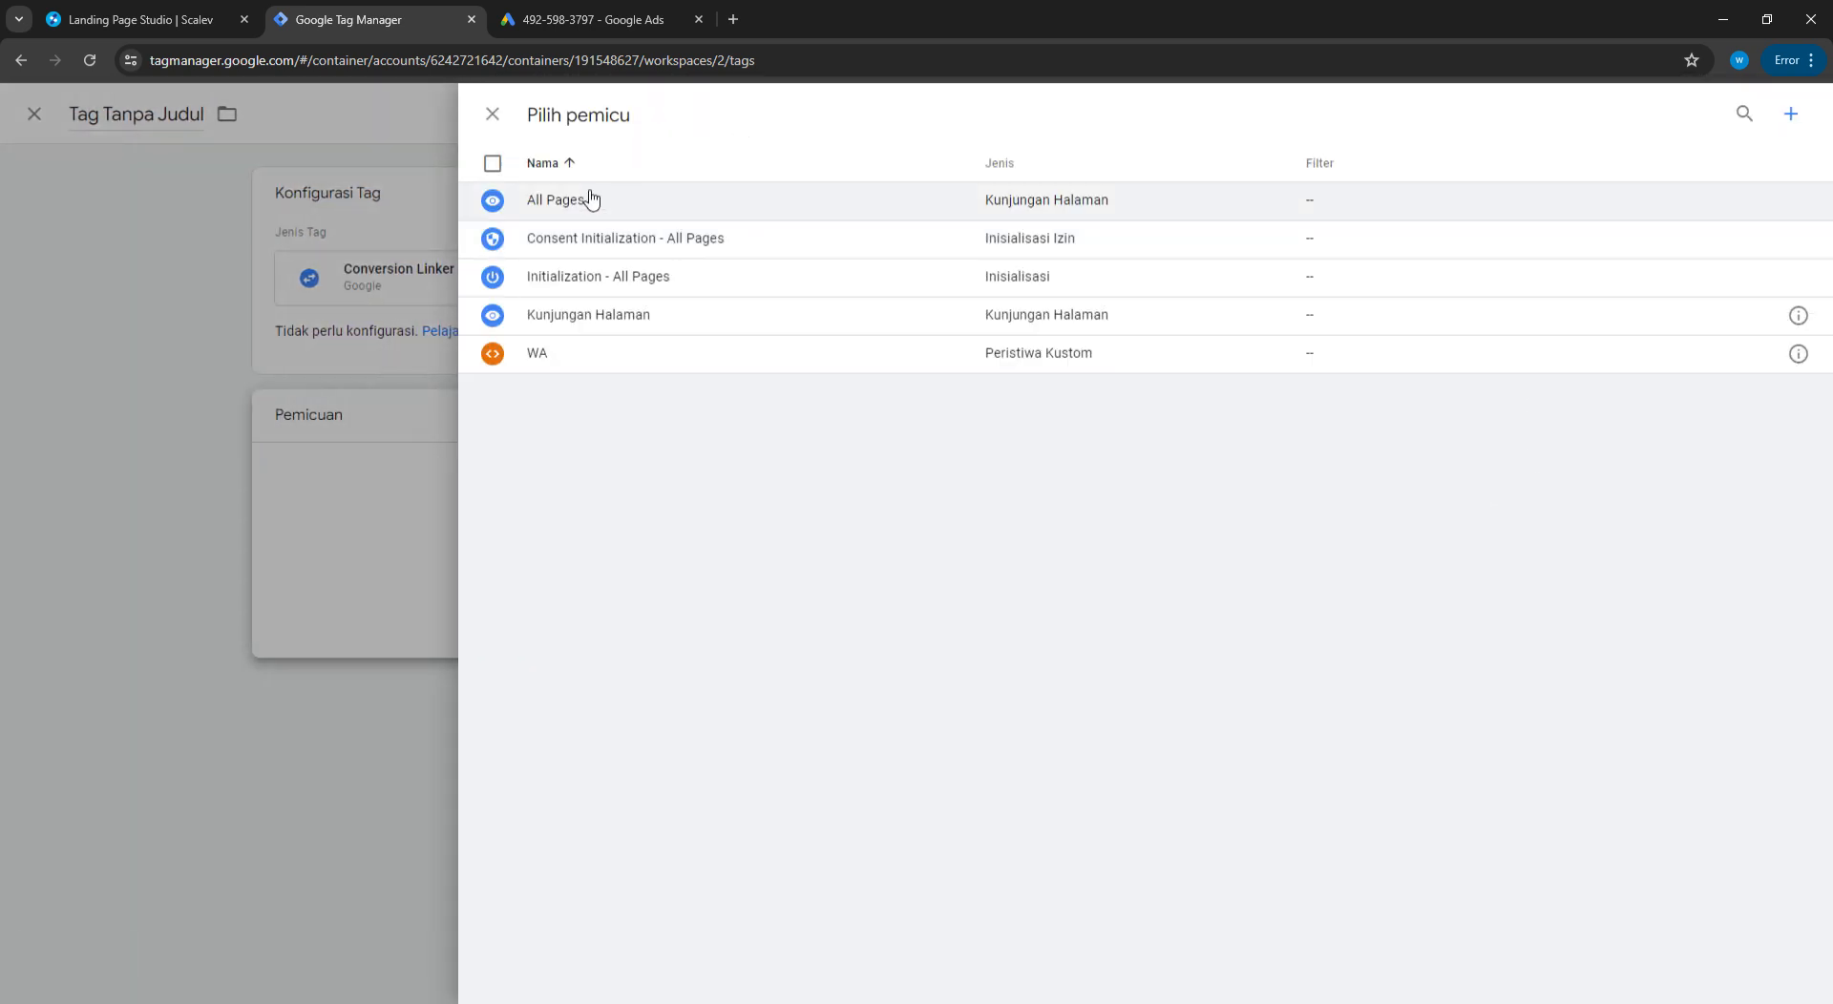
left_click(593, 197)
left_click(1723, 114)
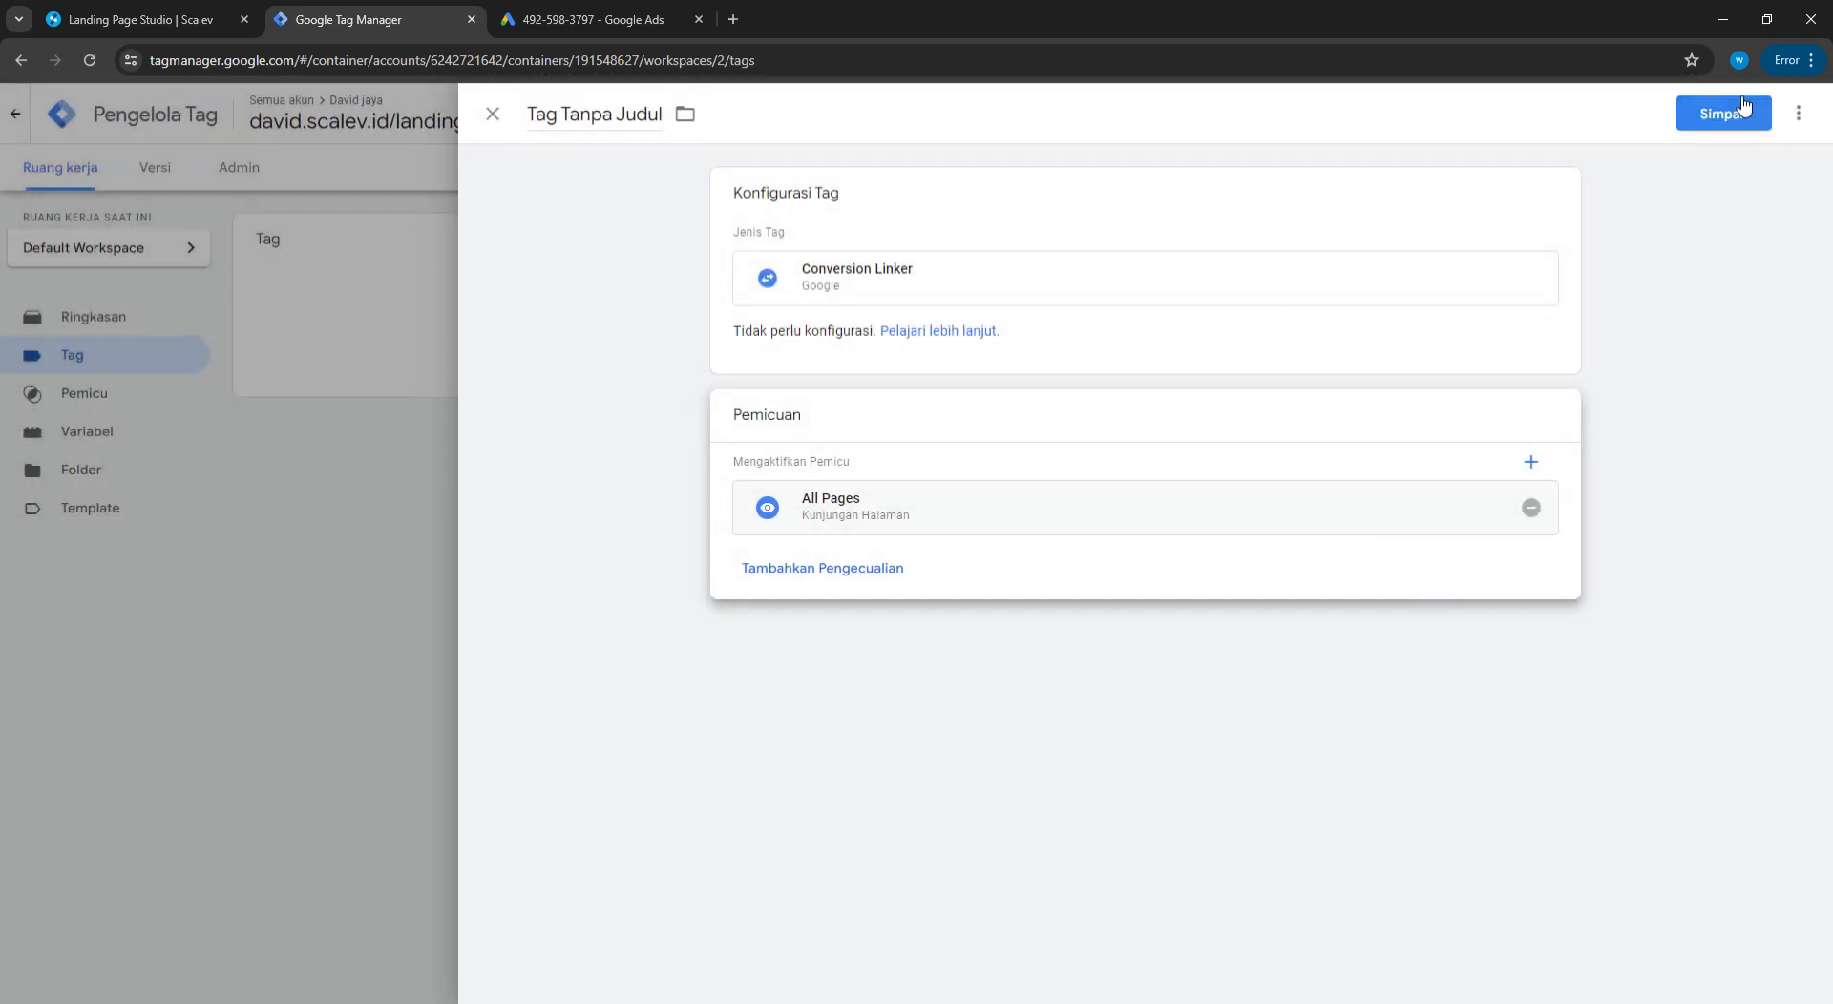
left_click(1080, 398)
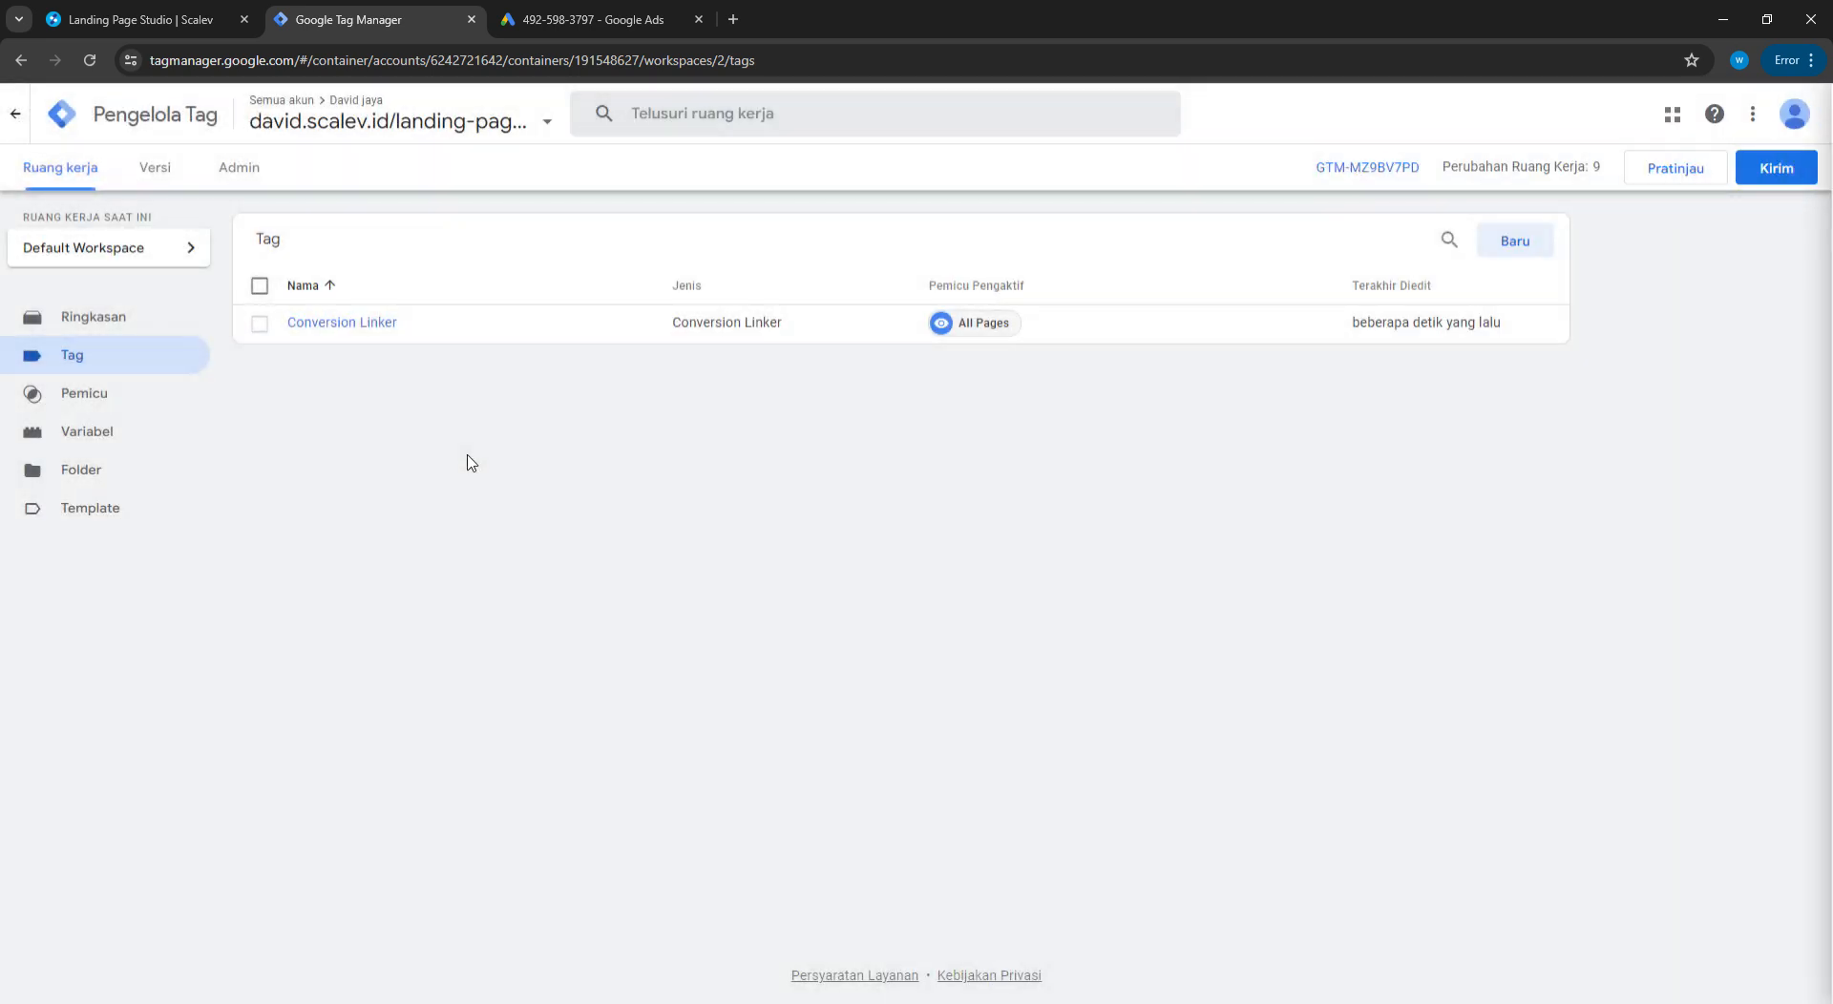
Start a new tag of type Google Ads conversion tracking (Tracking Konversi Google Ads)
left_click(1509, 248)
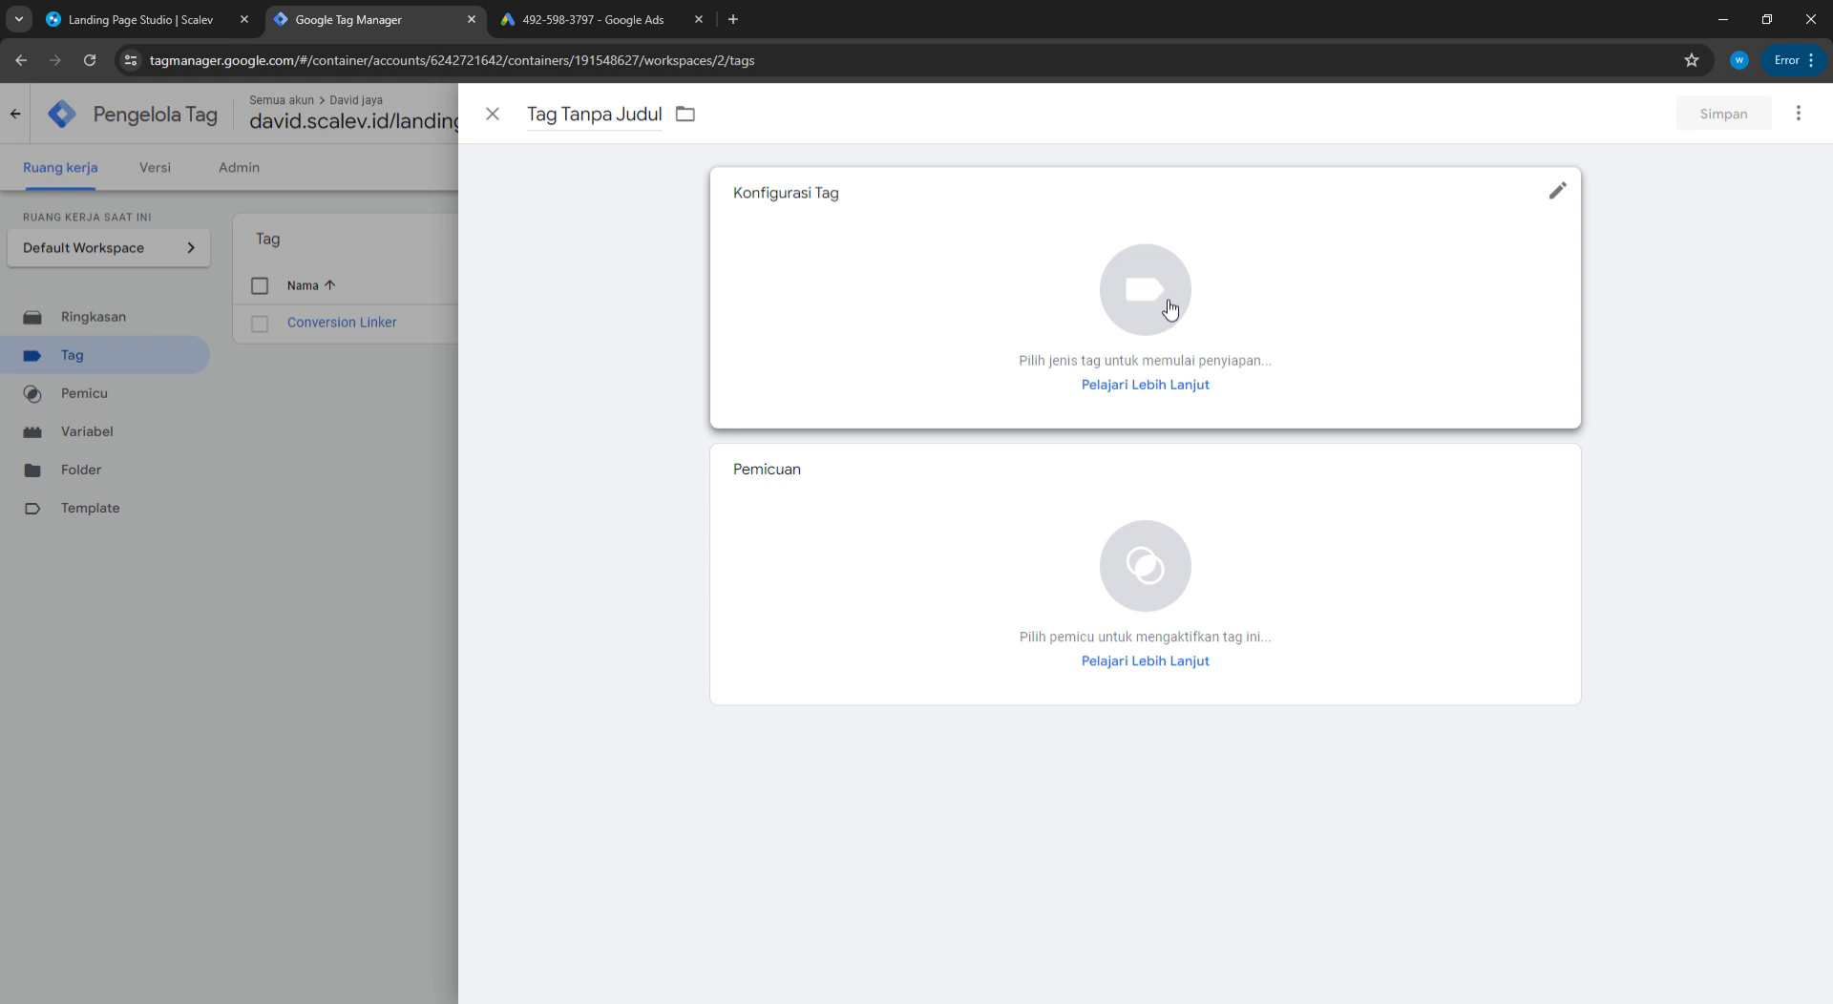
left_click(1248, 303)
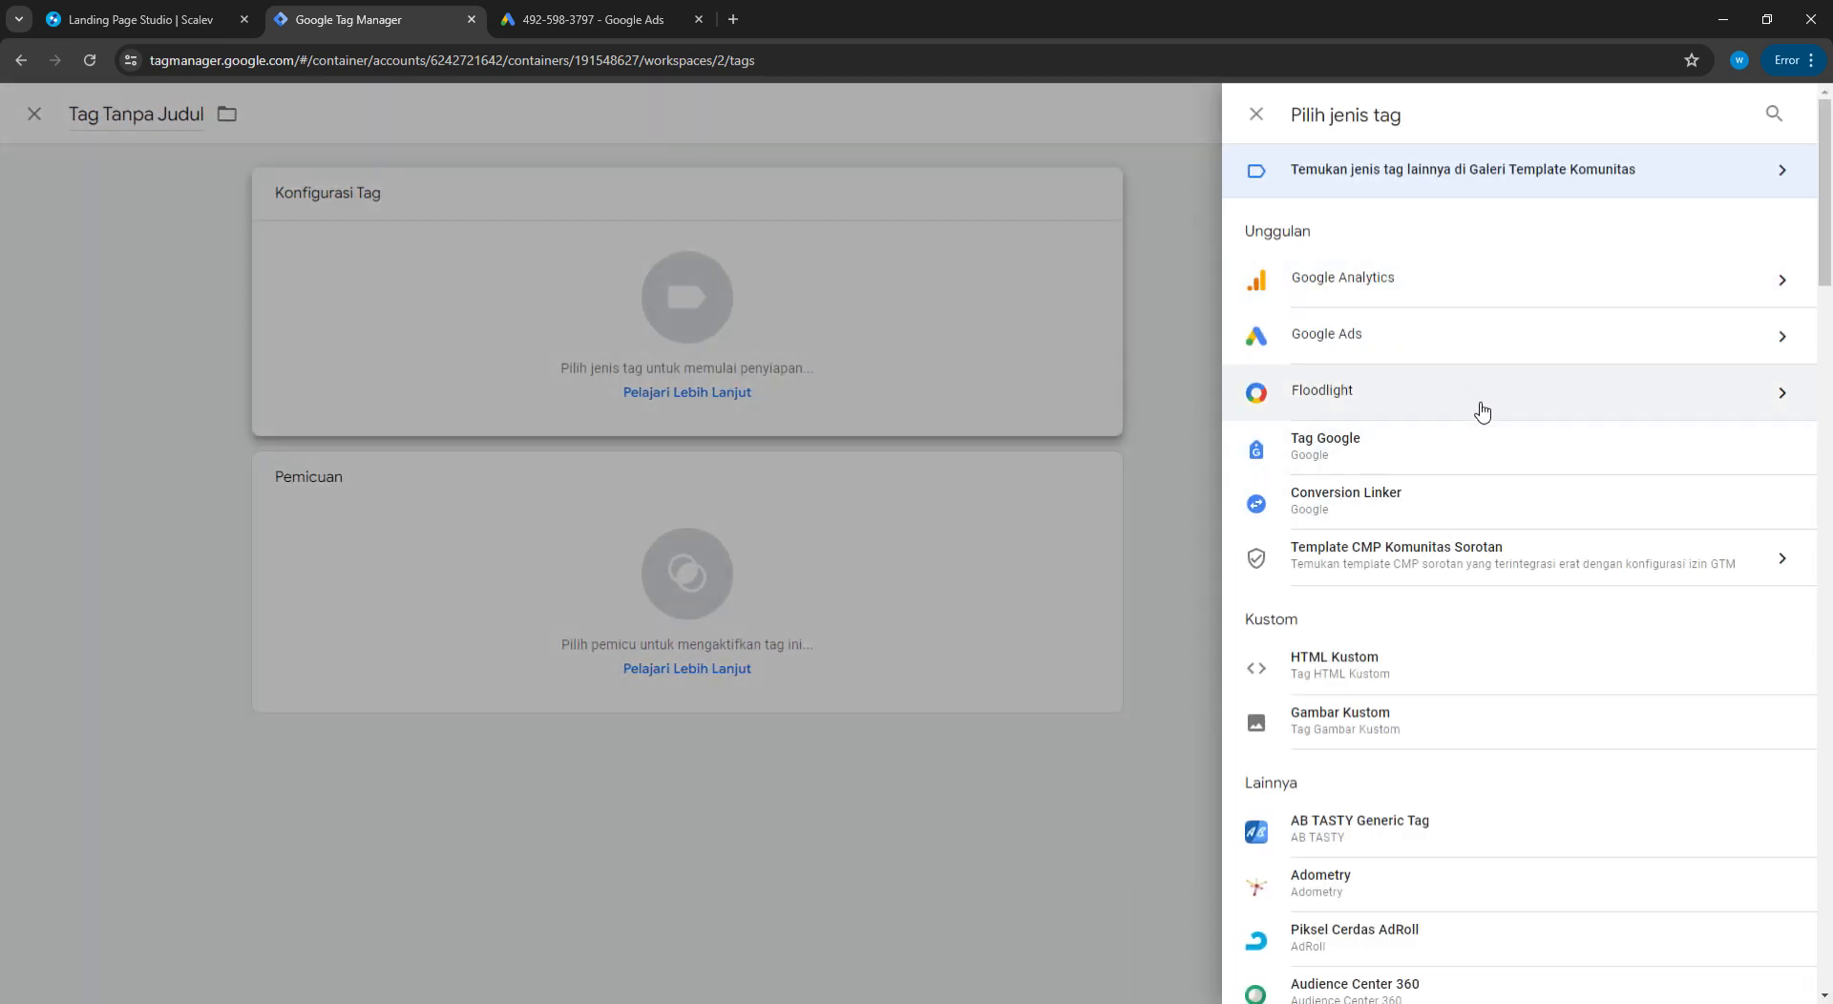
left_click(1485, 339)
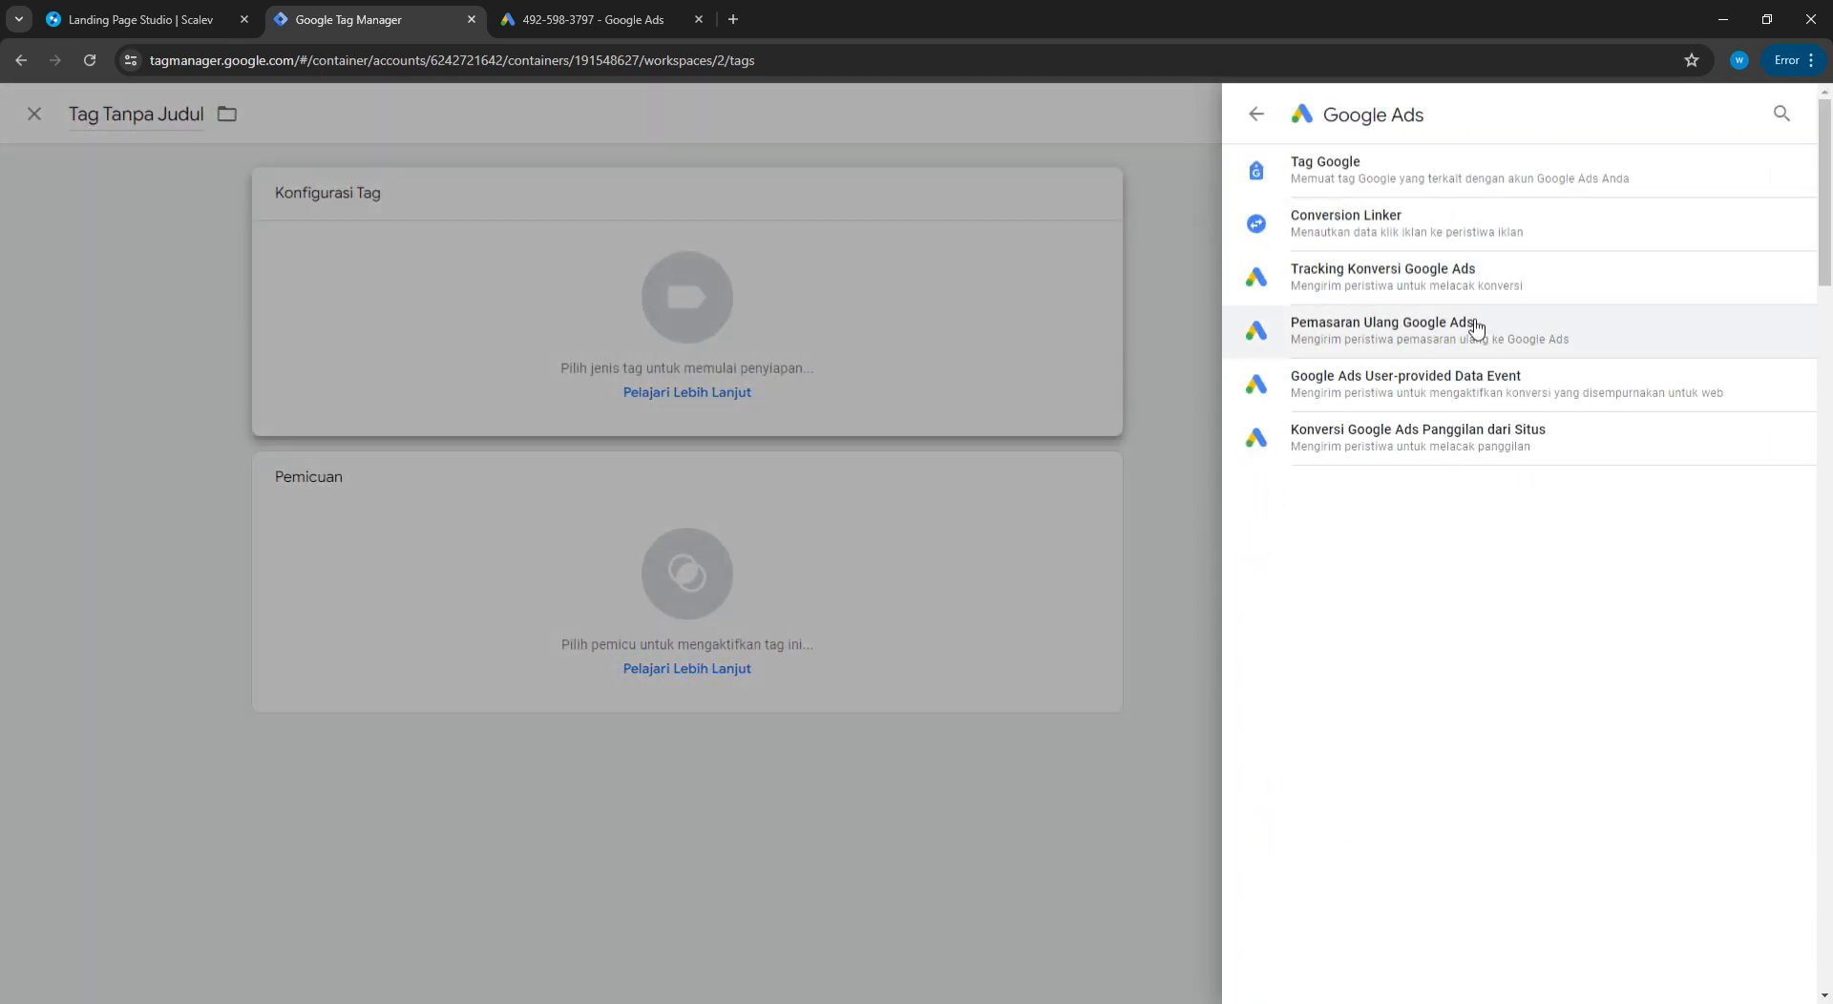
double_click(1479, 296)
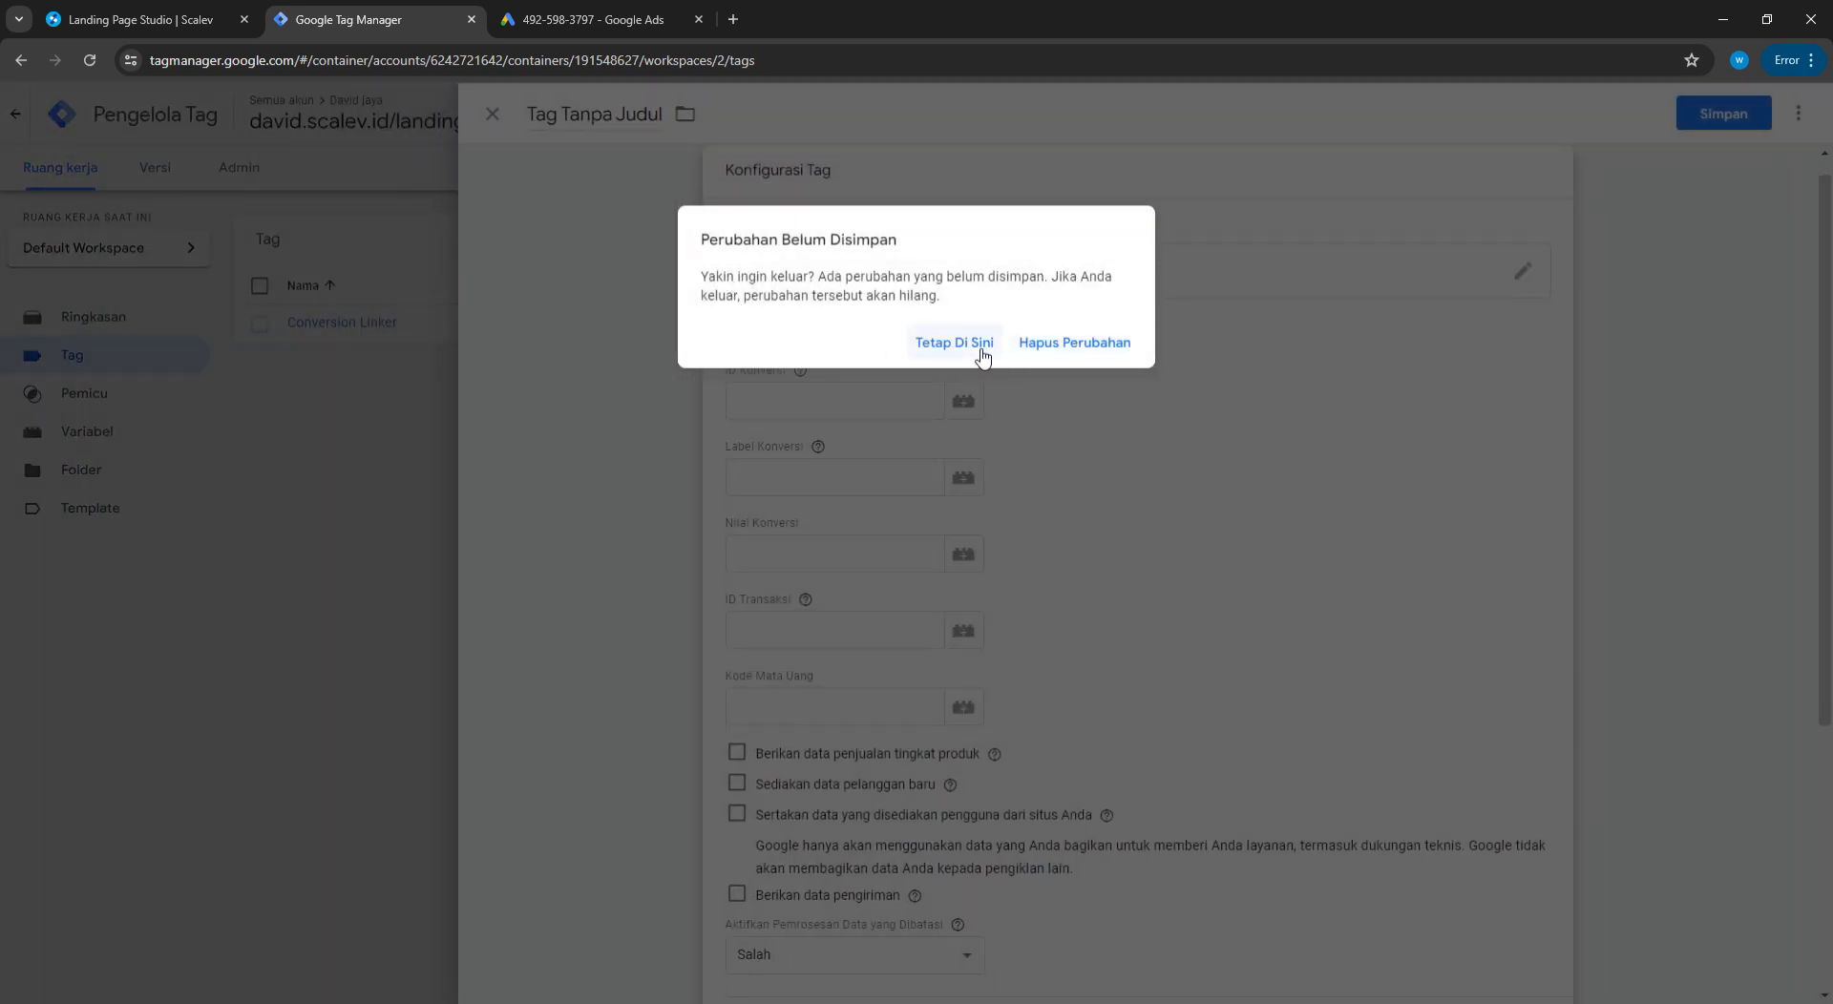
left_click(954, 343)
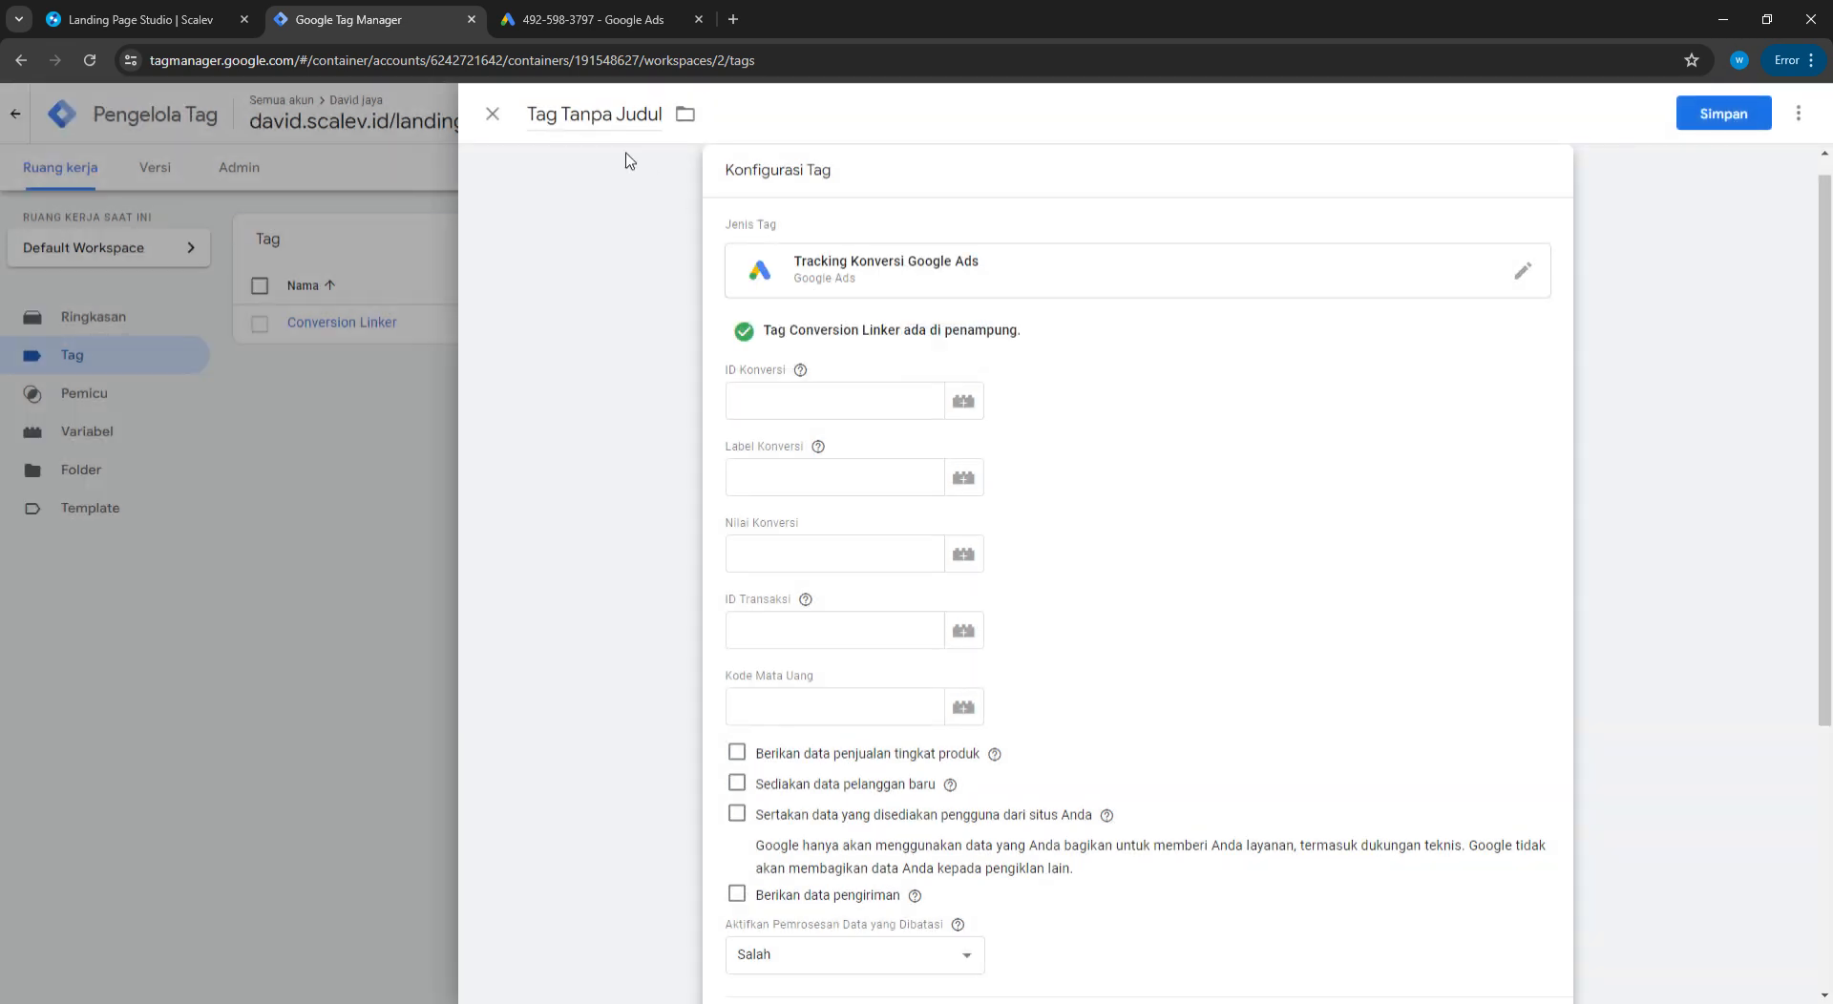
left_click(494, 120)
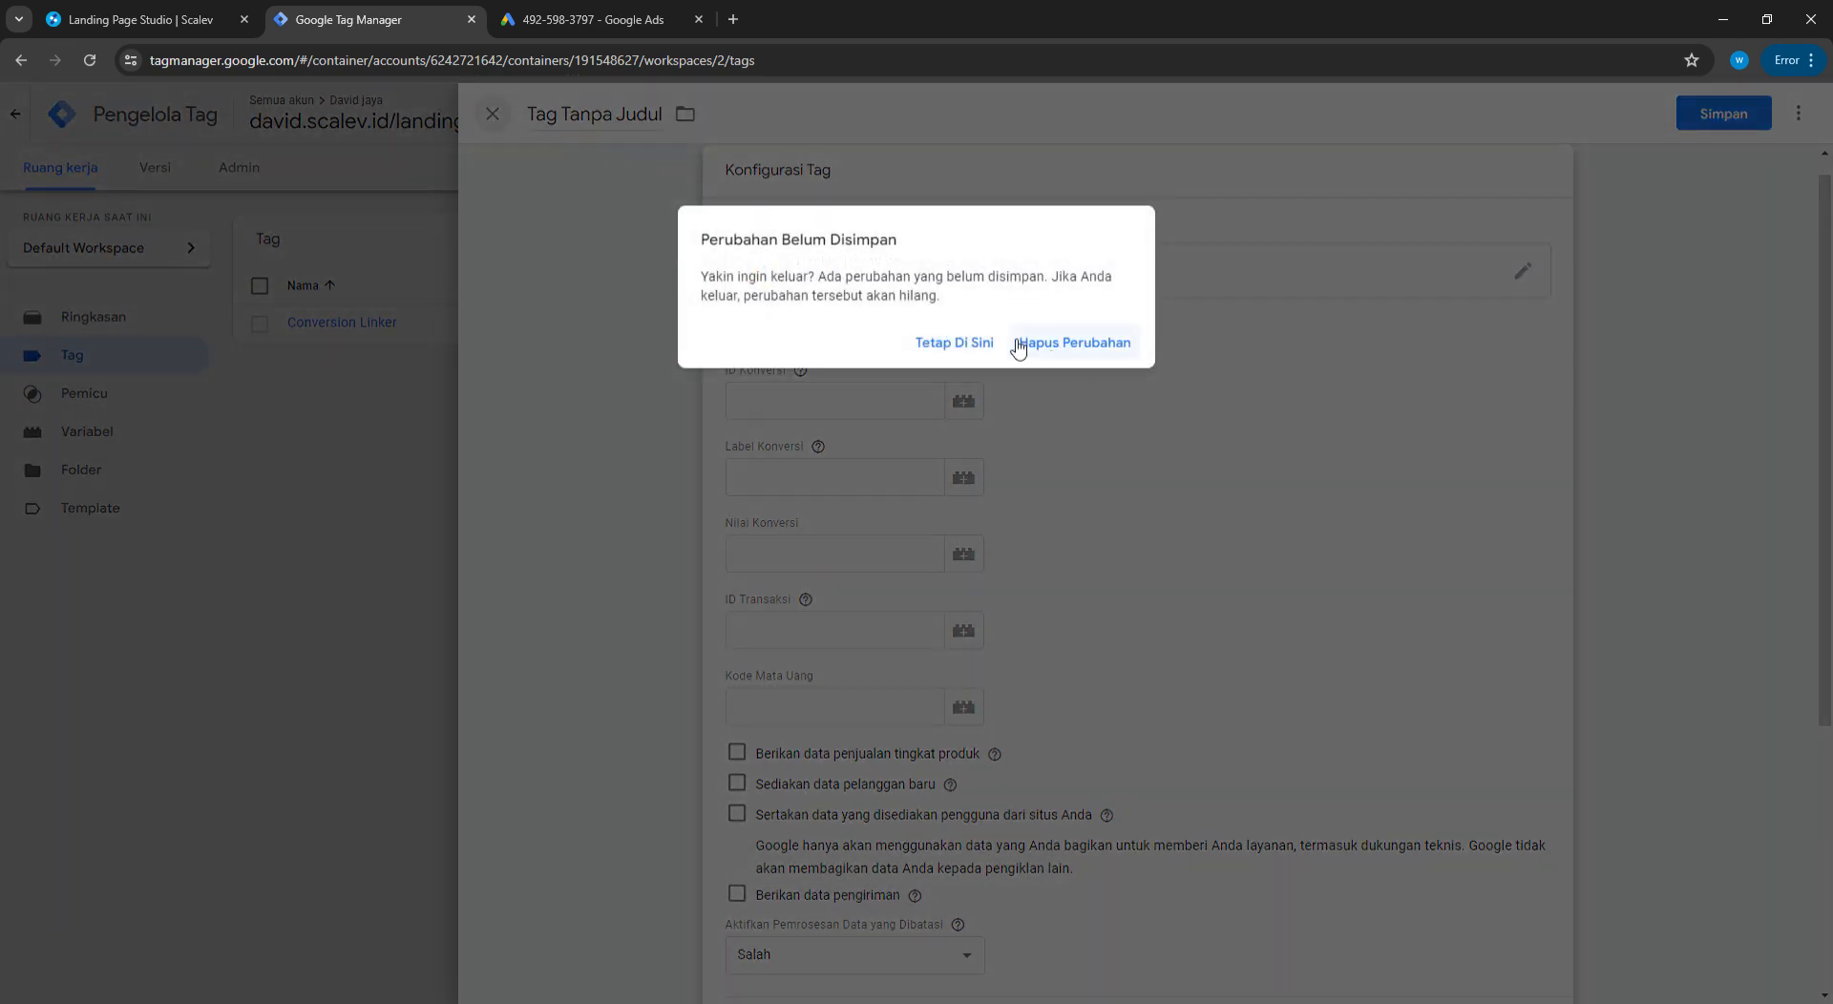
left_click(950, 342)
Copy the conversion ID and WA conversion label from Google Ads into the tag
left_click(818, 413)
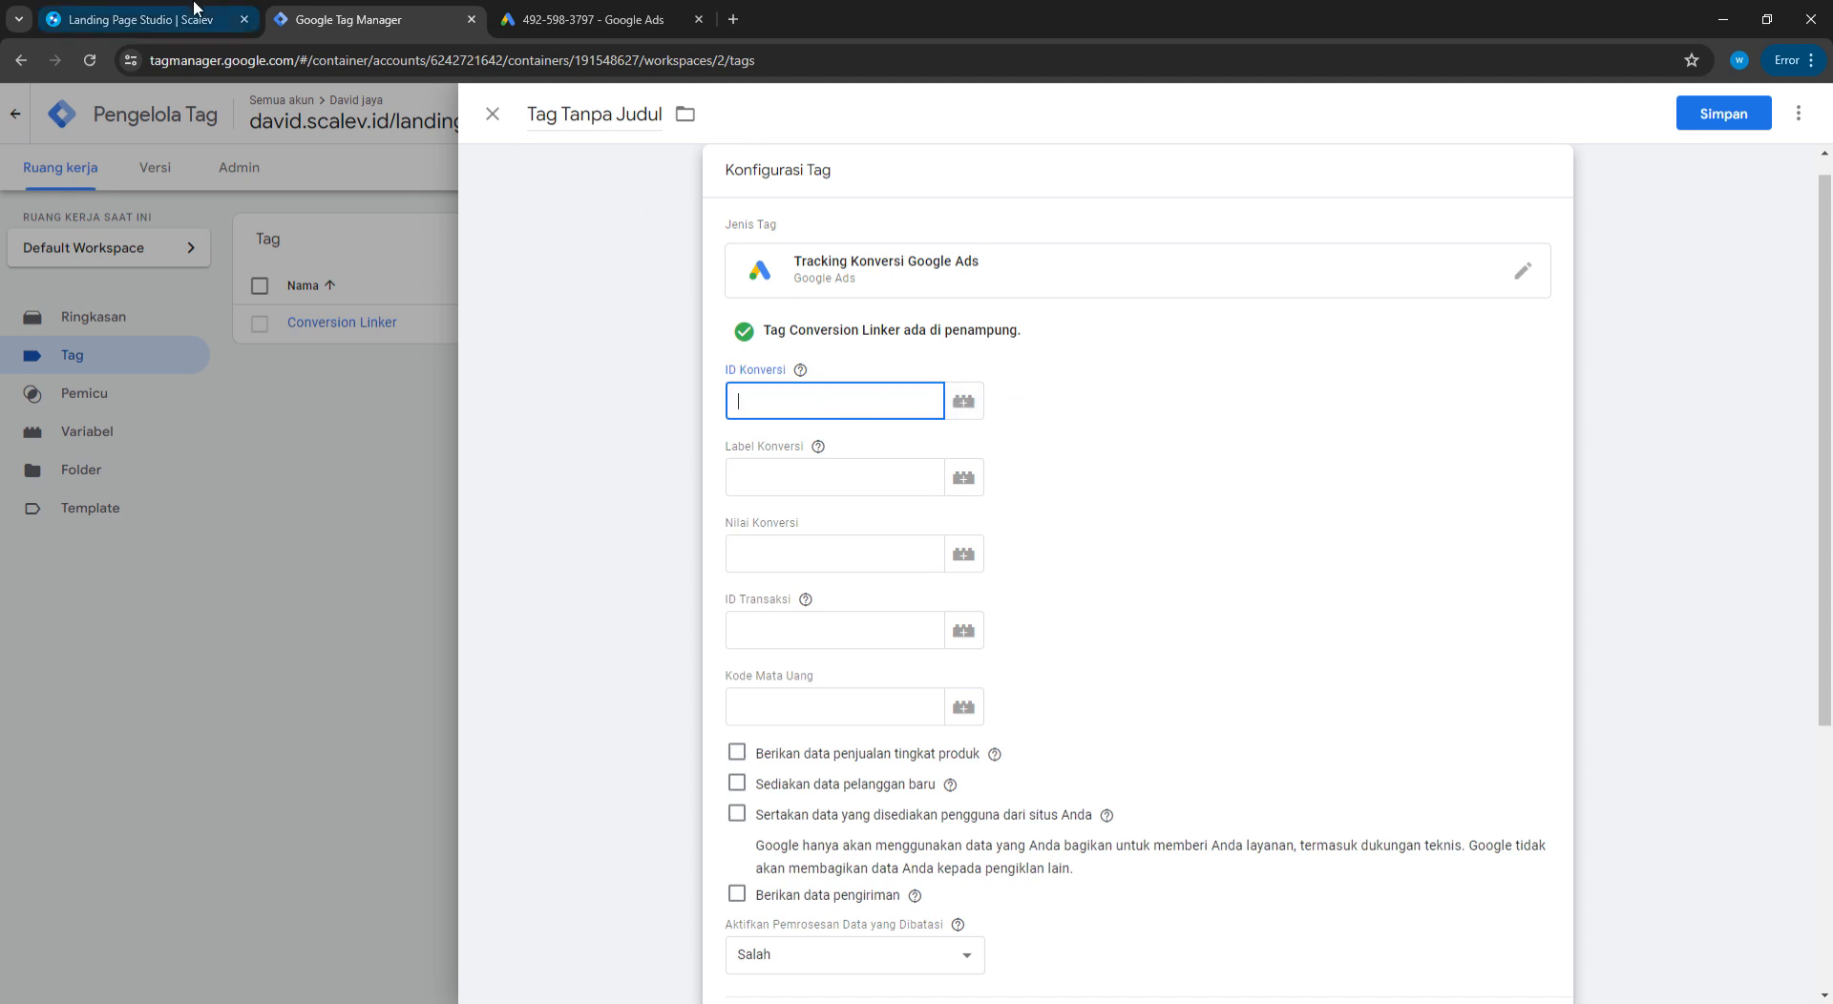
left_click(545, 19)
left_click_drag(532, 528, 414, 520)
key("ctrl+c")
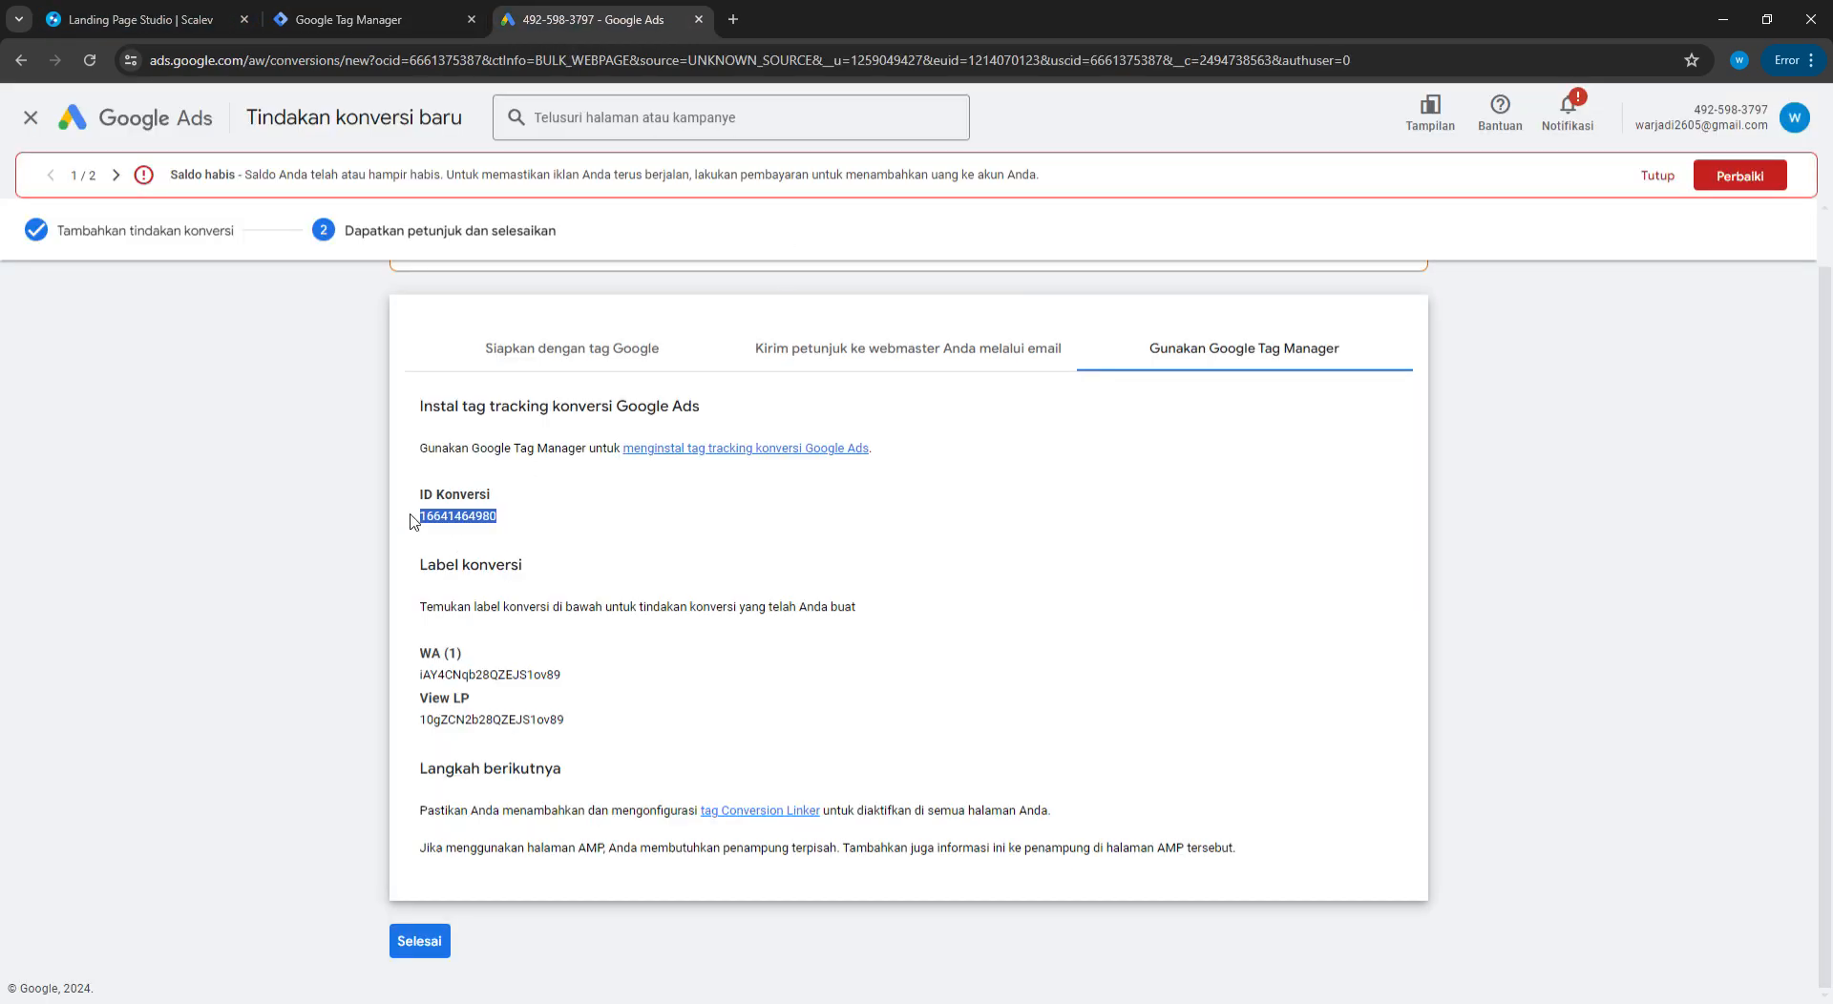
left_click(377, 19)
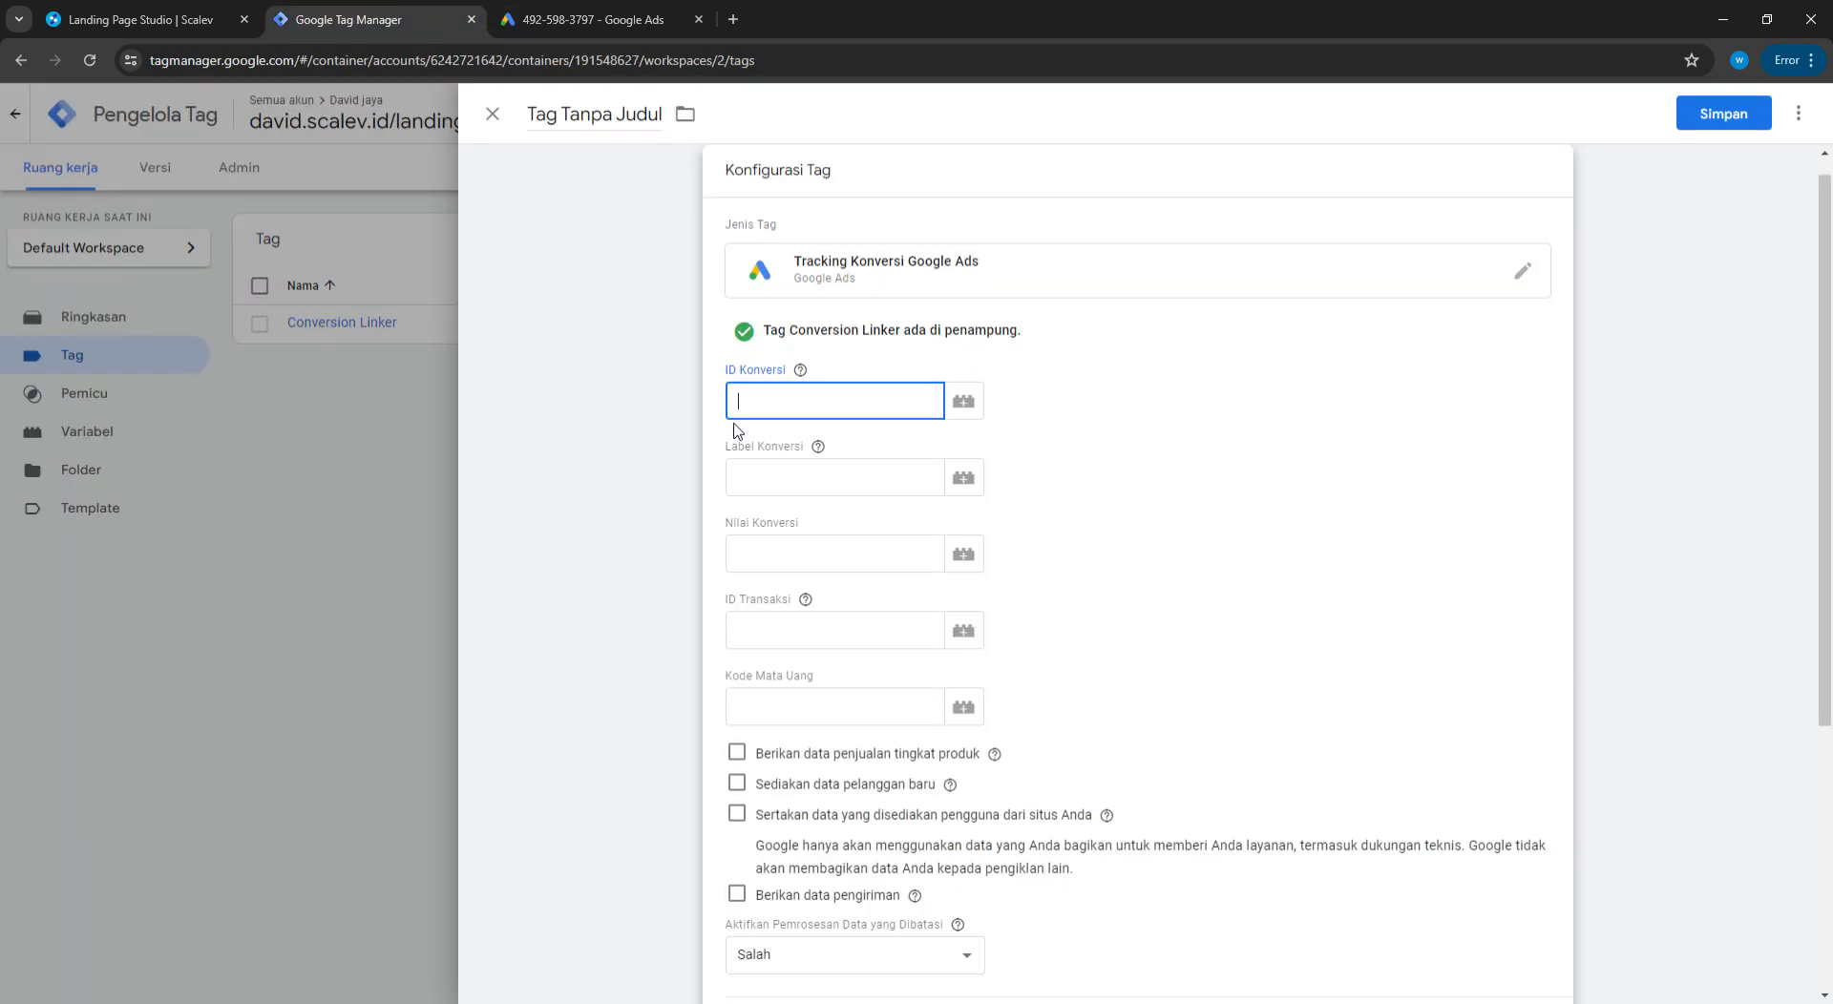
key("ctrl+v")
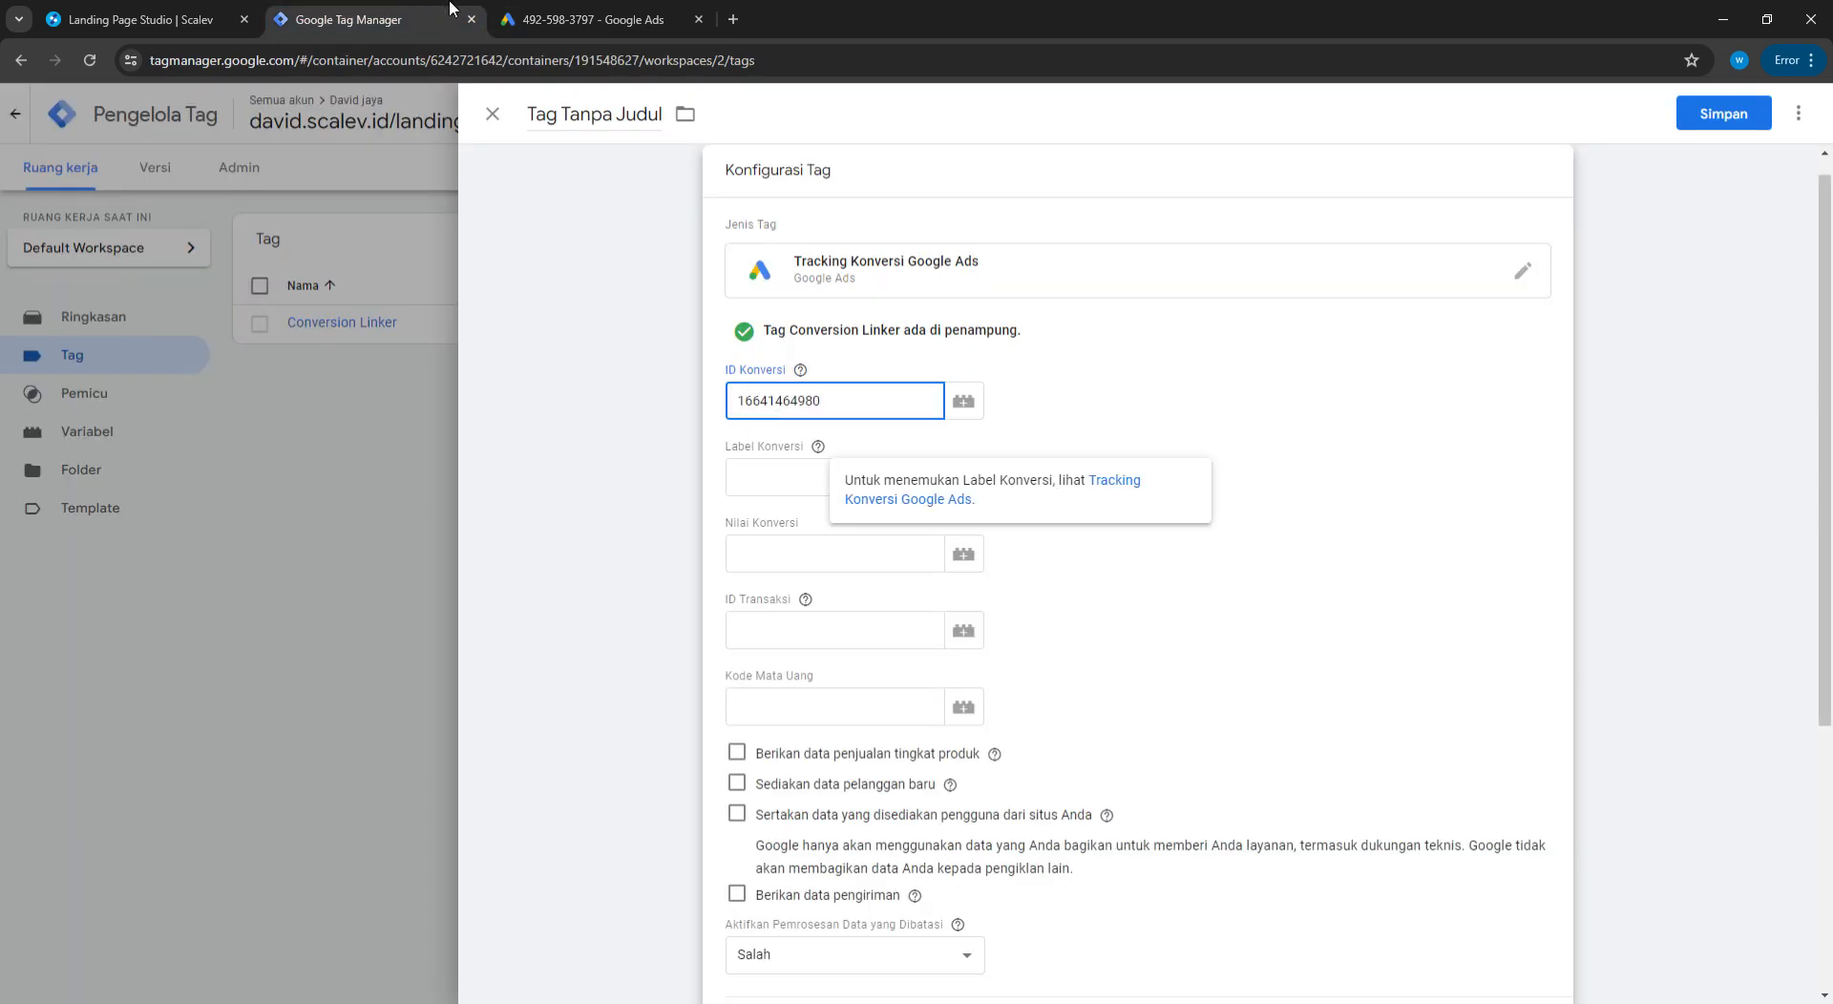
left_click(587, 19)
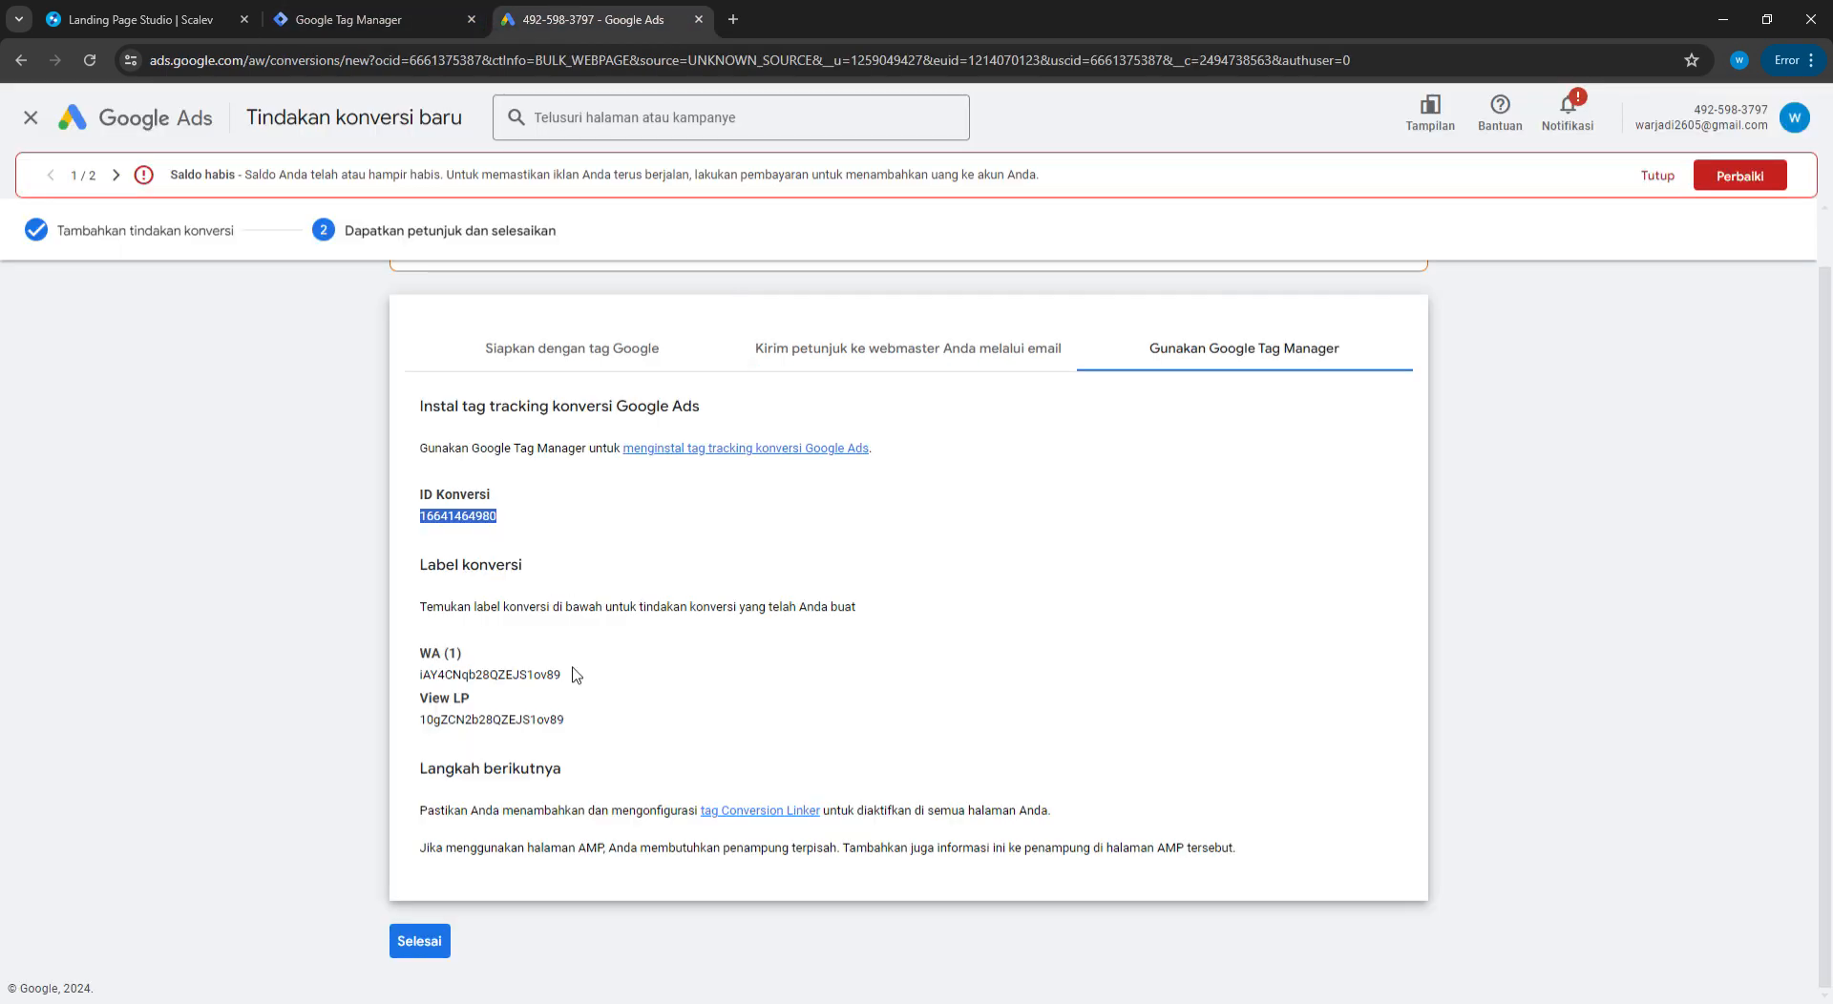
left_click_drag(576, 675, 420, 681)
key("ctrl+c")
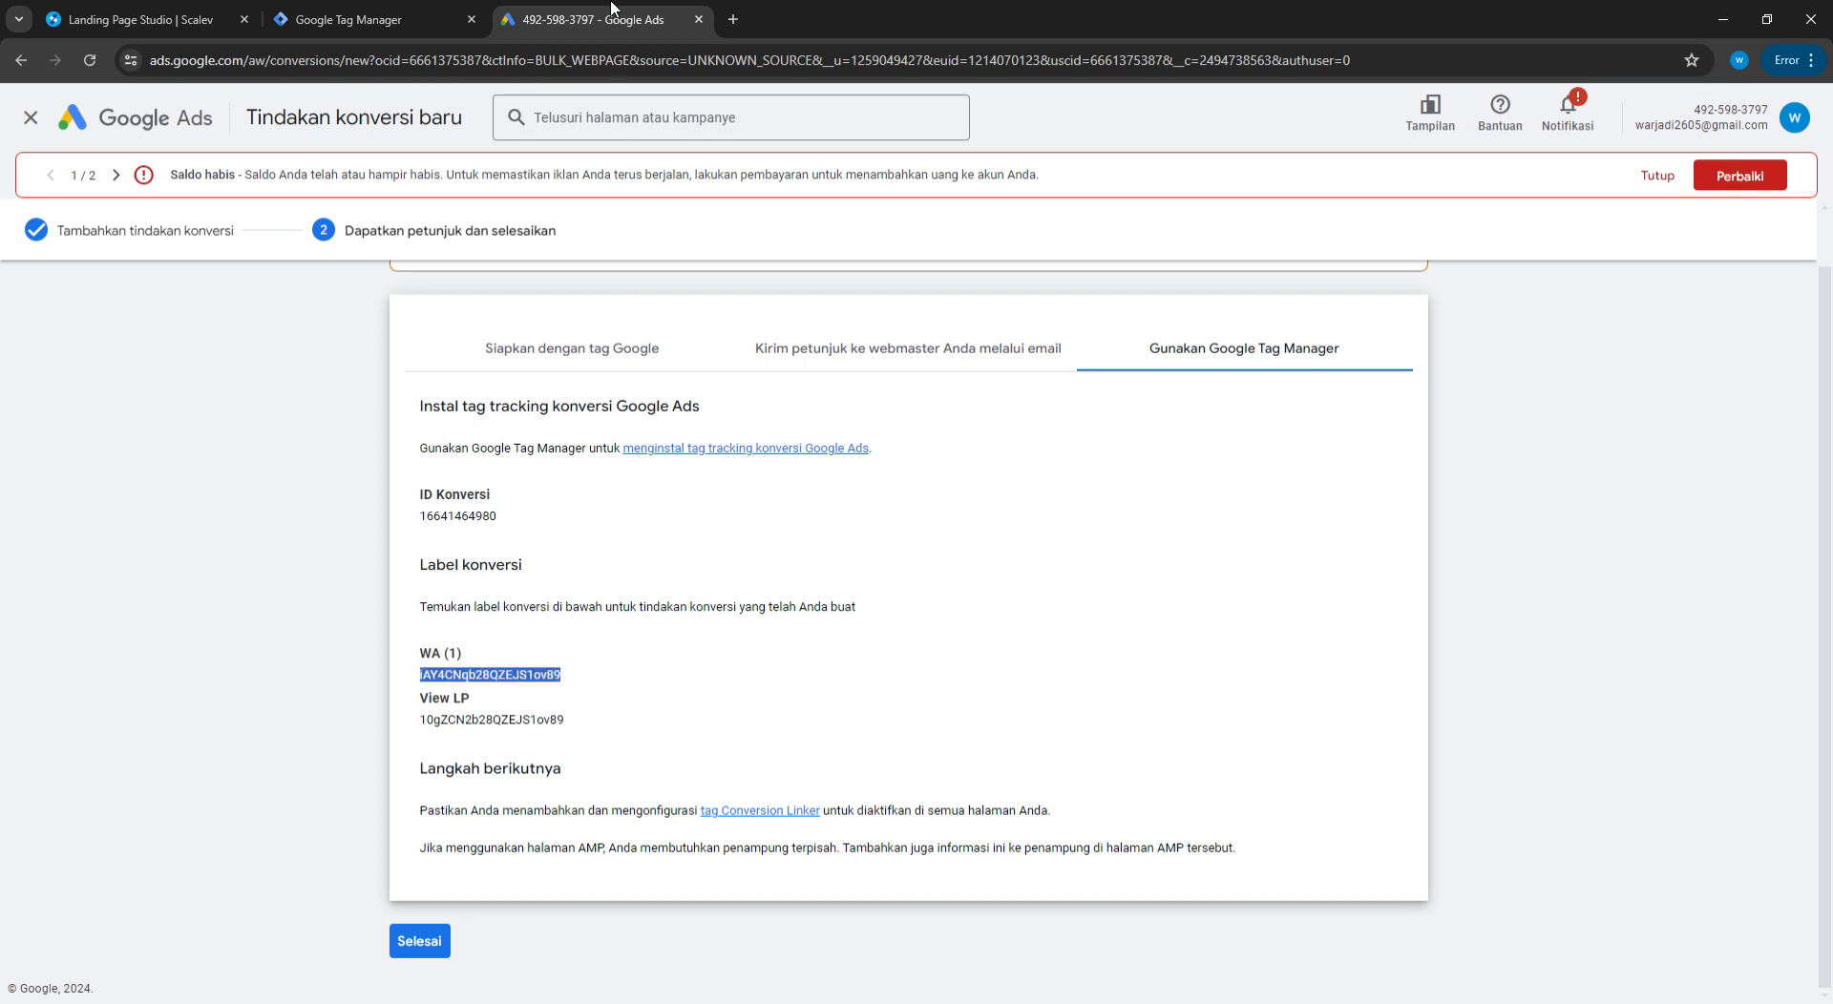
left_click(348, 19)
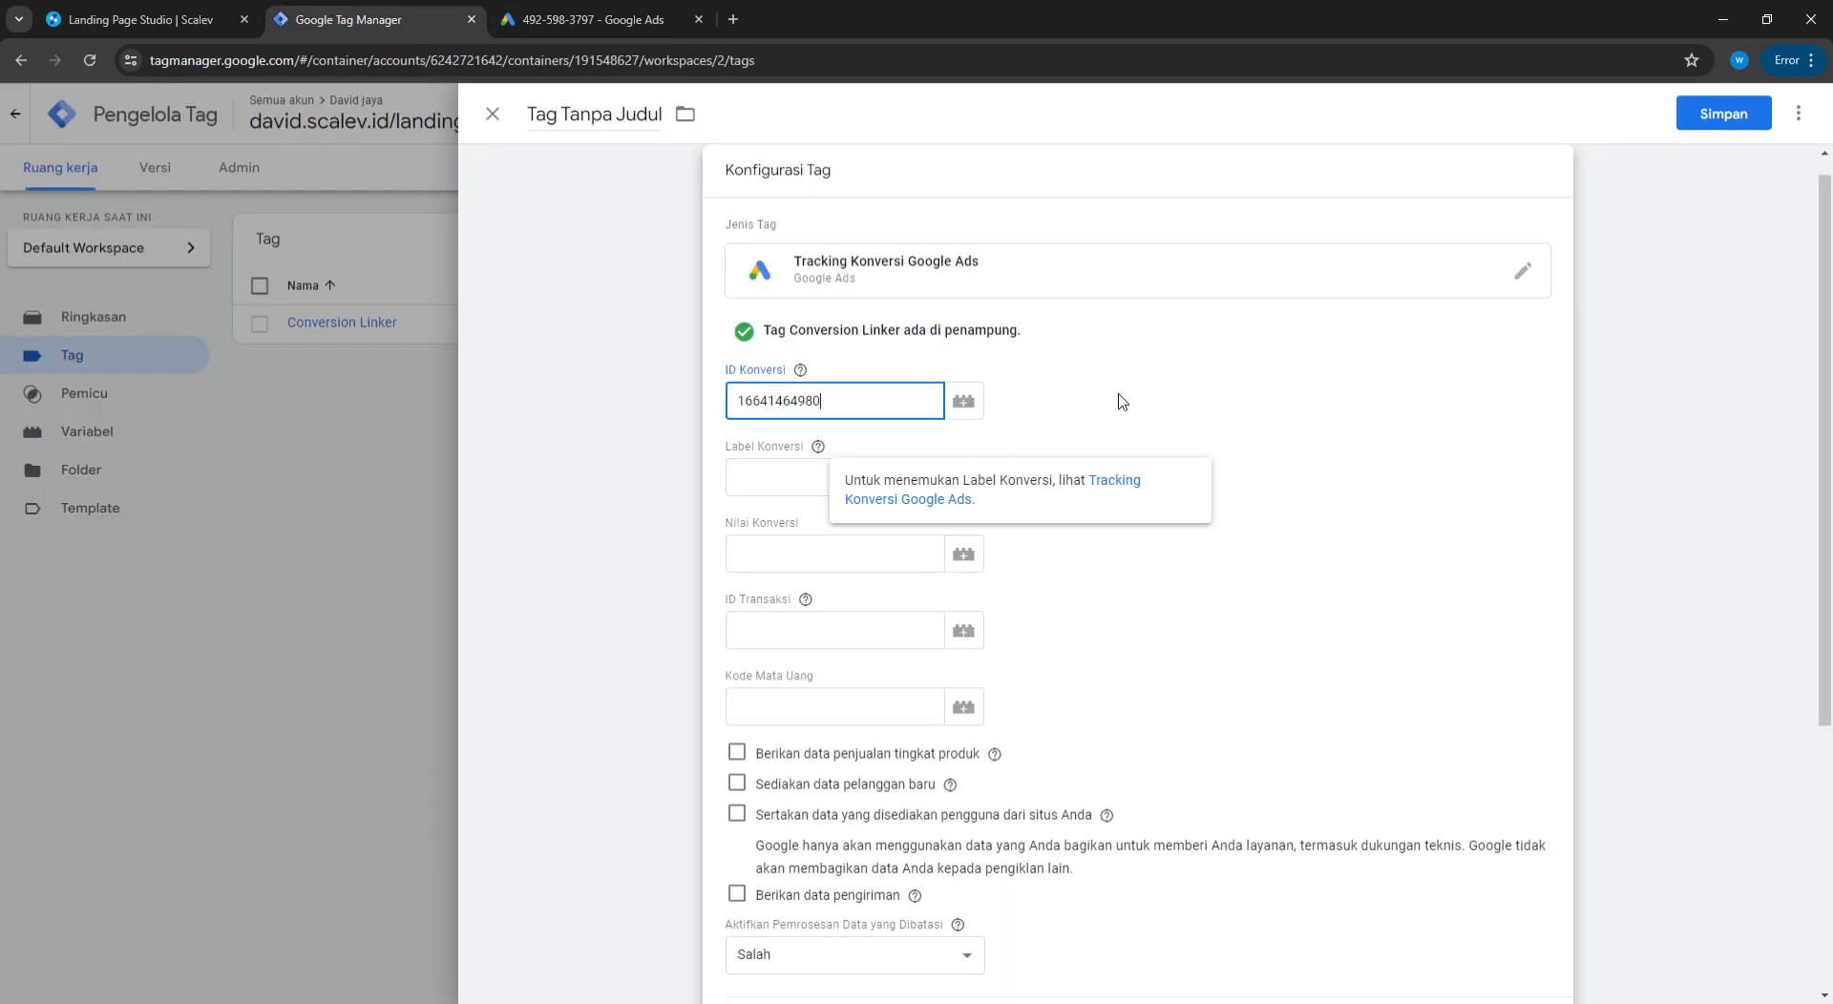
left_click(812, 477)
key("ctrl+v")
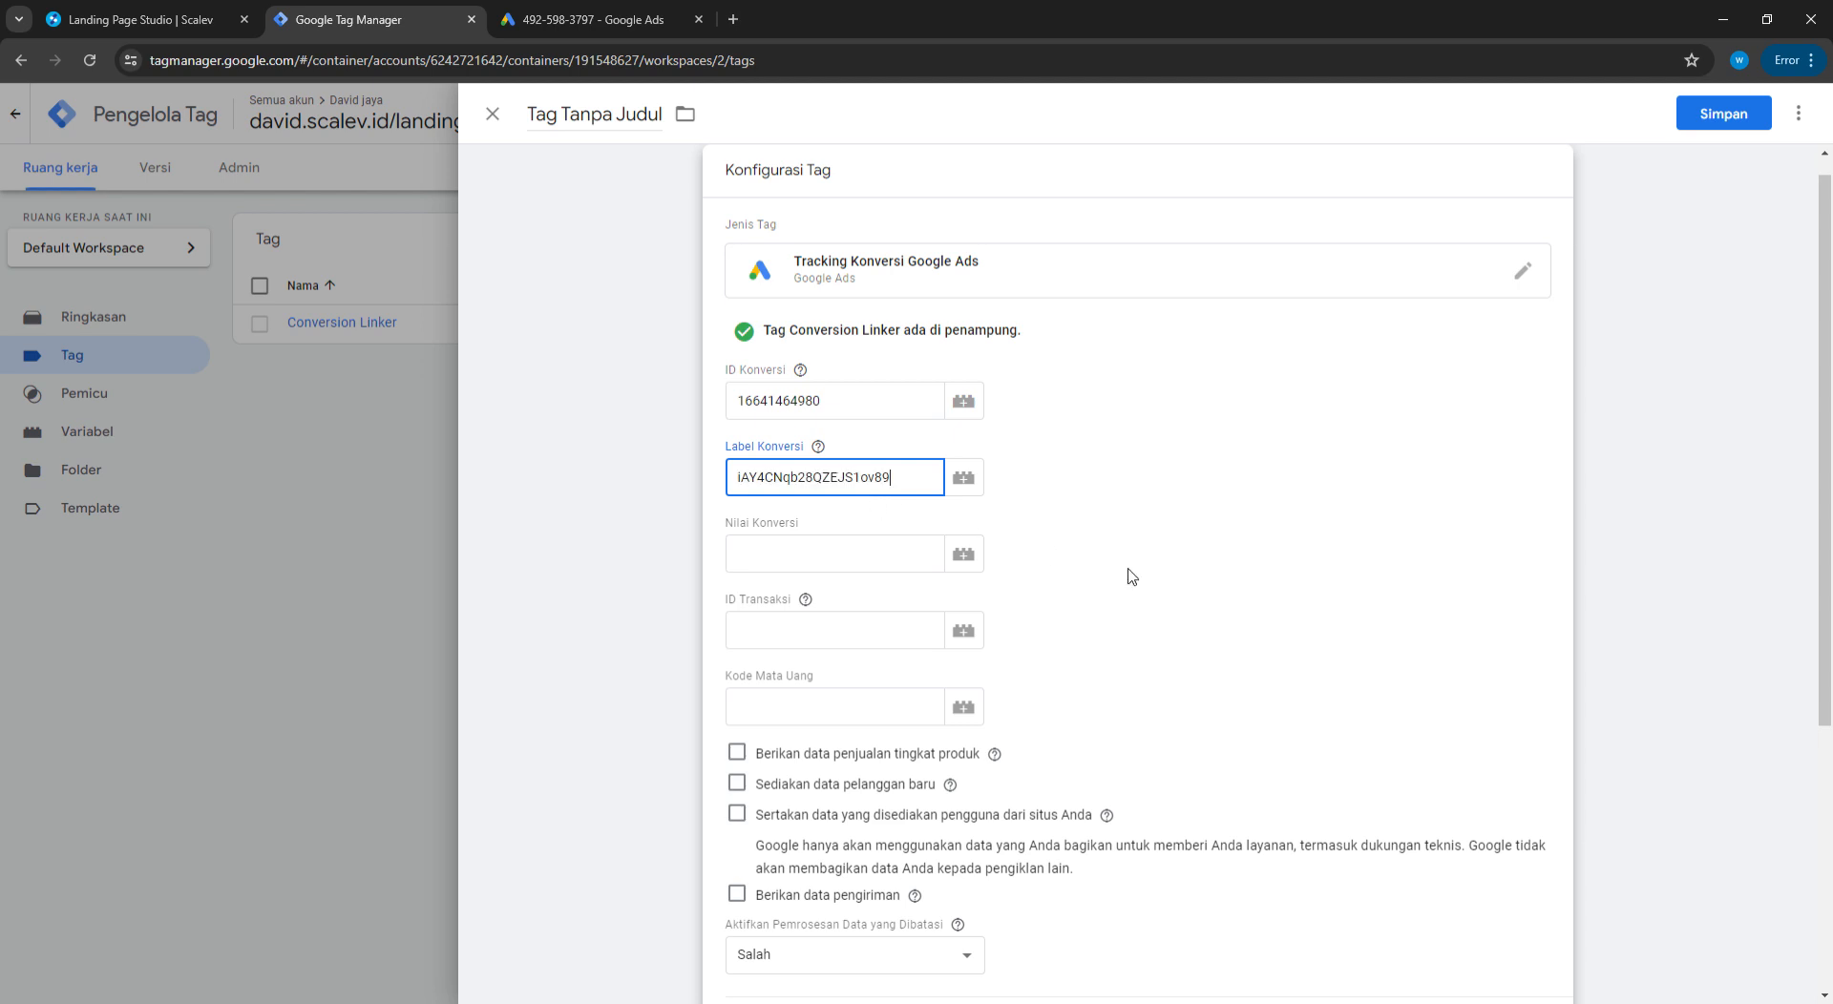
Fire the tag on the WA trigger and save it named WA
scroll(1079, 539, "down", 5)
left_click(1137, 826)
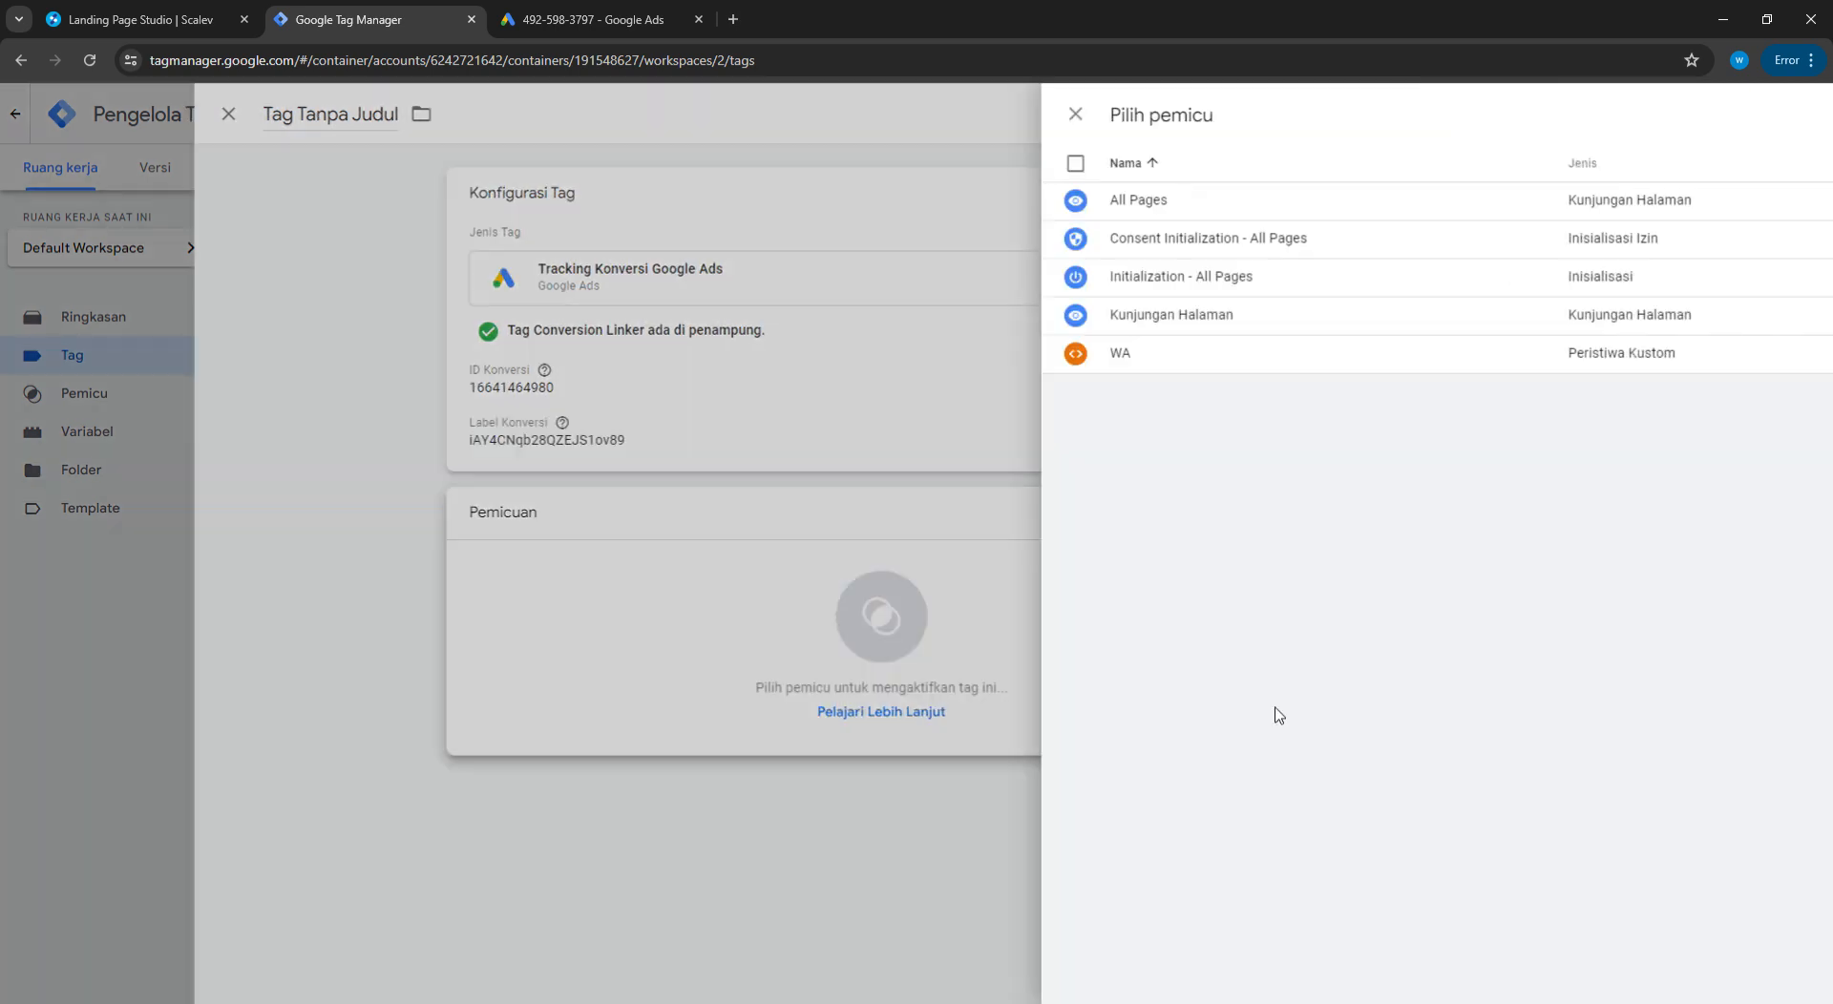
left_click(537, 356)
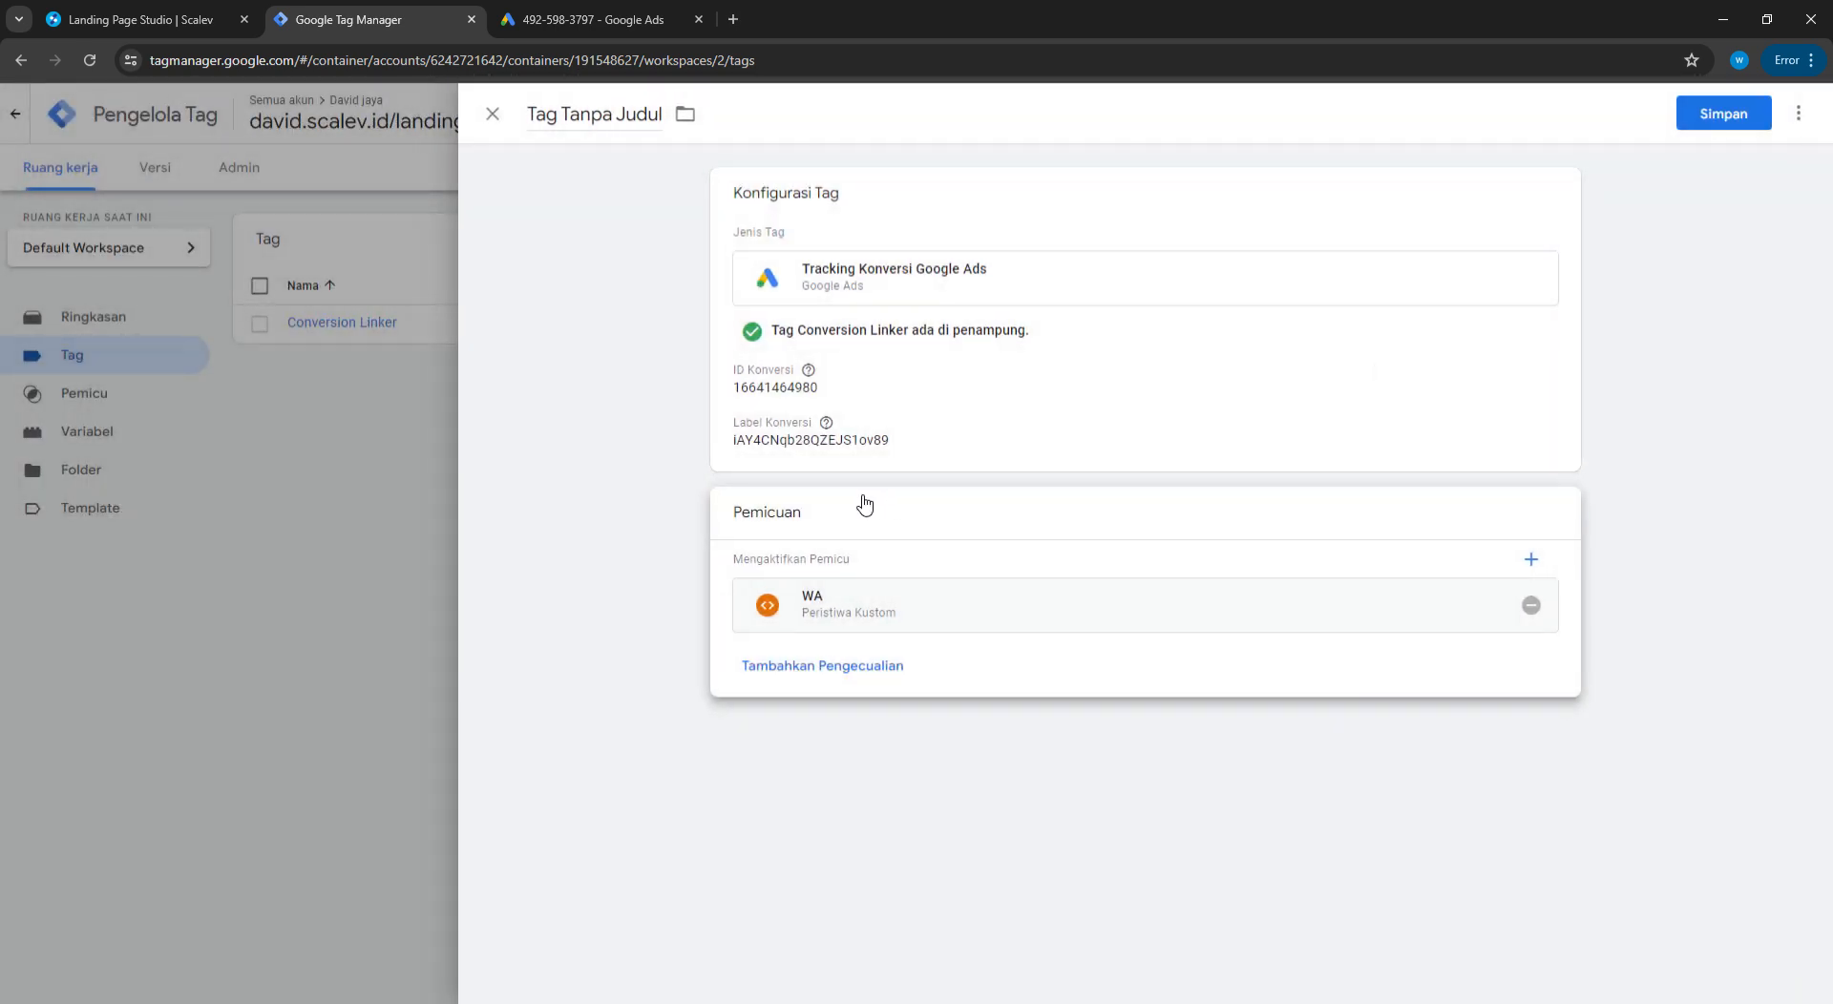
left_click(1723, 113)
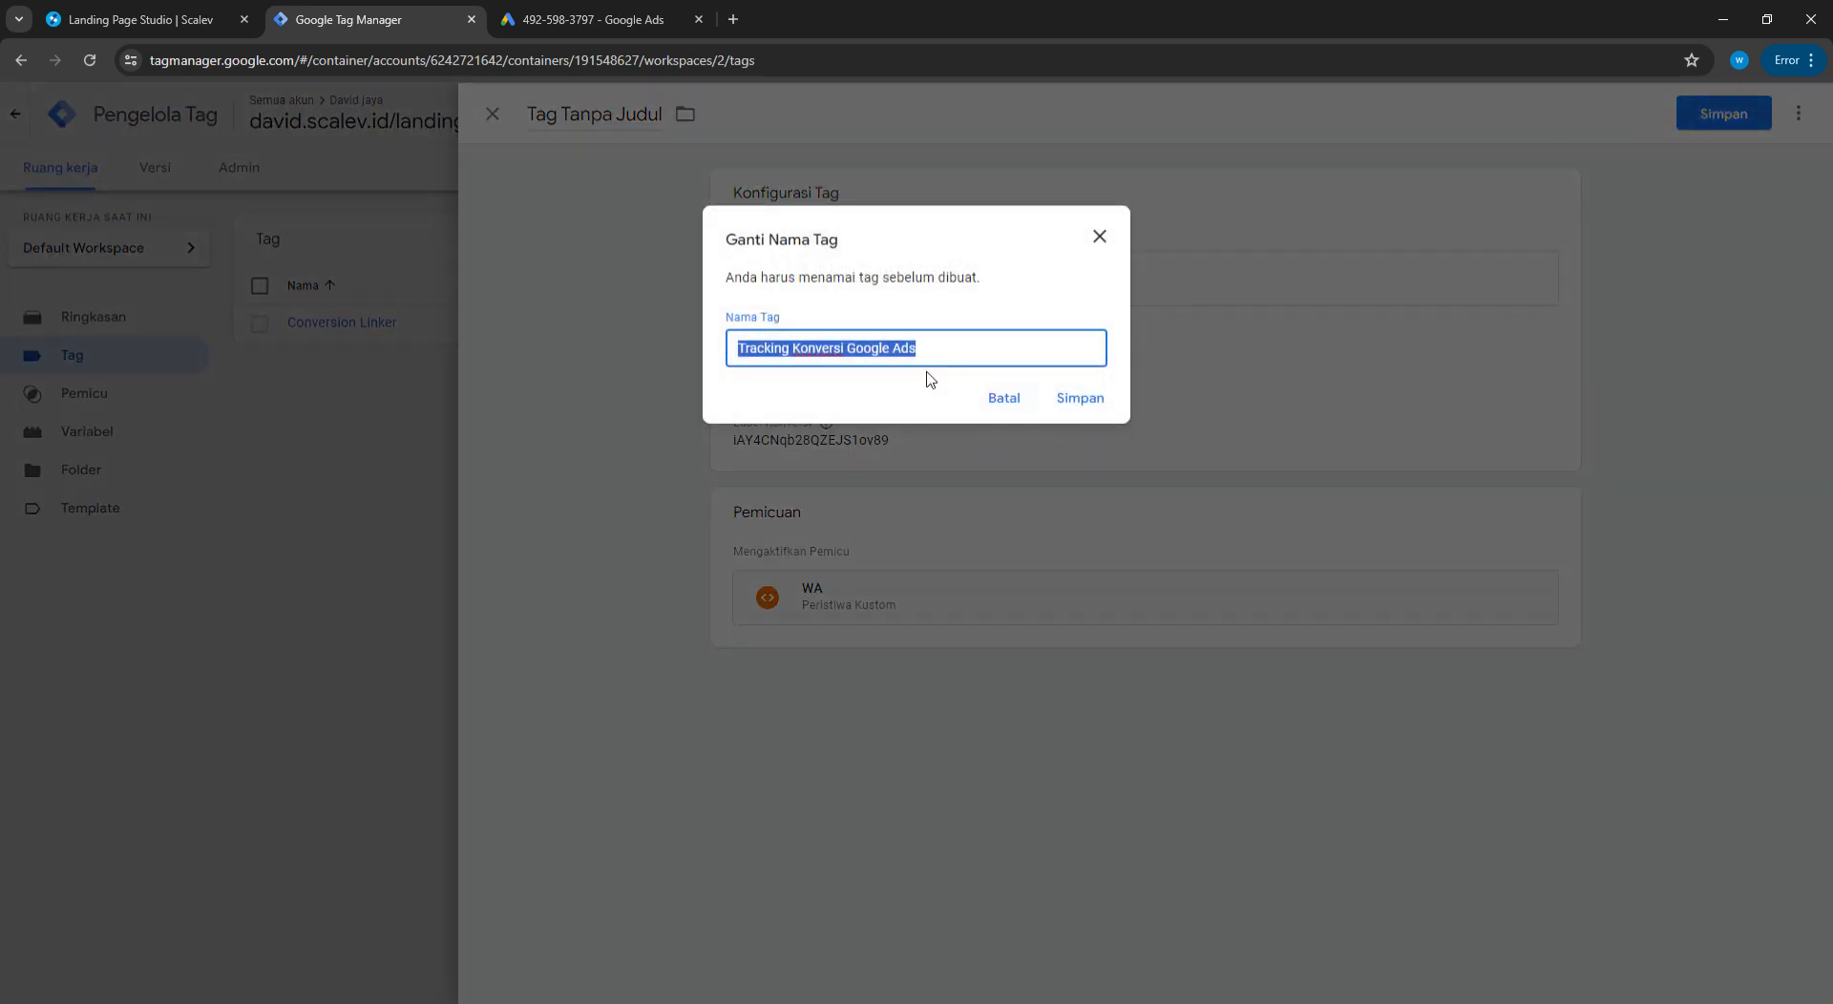
type("WA")
left_click(1089, 400)
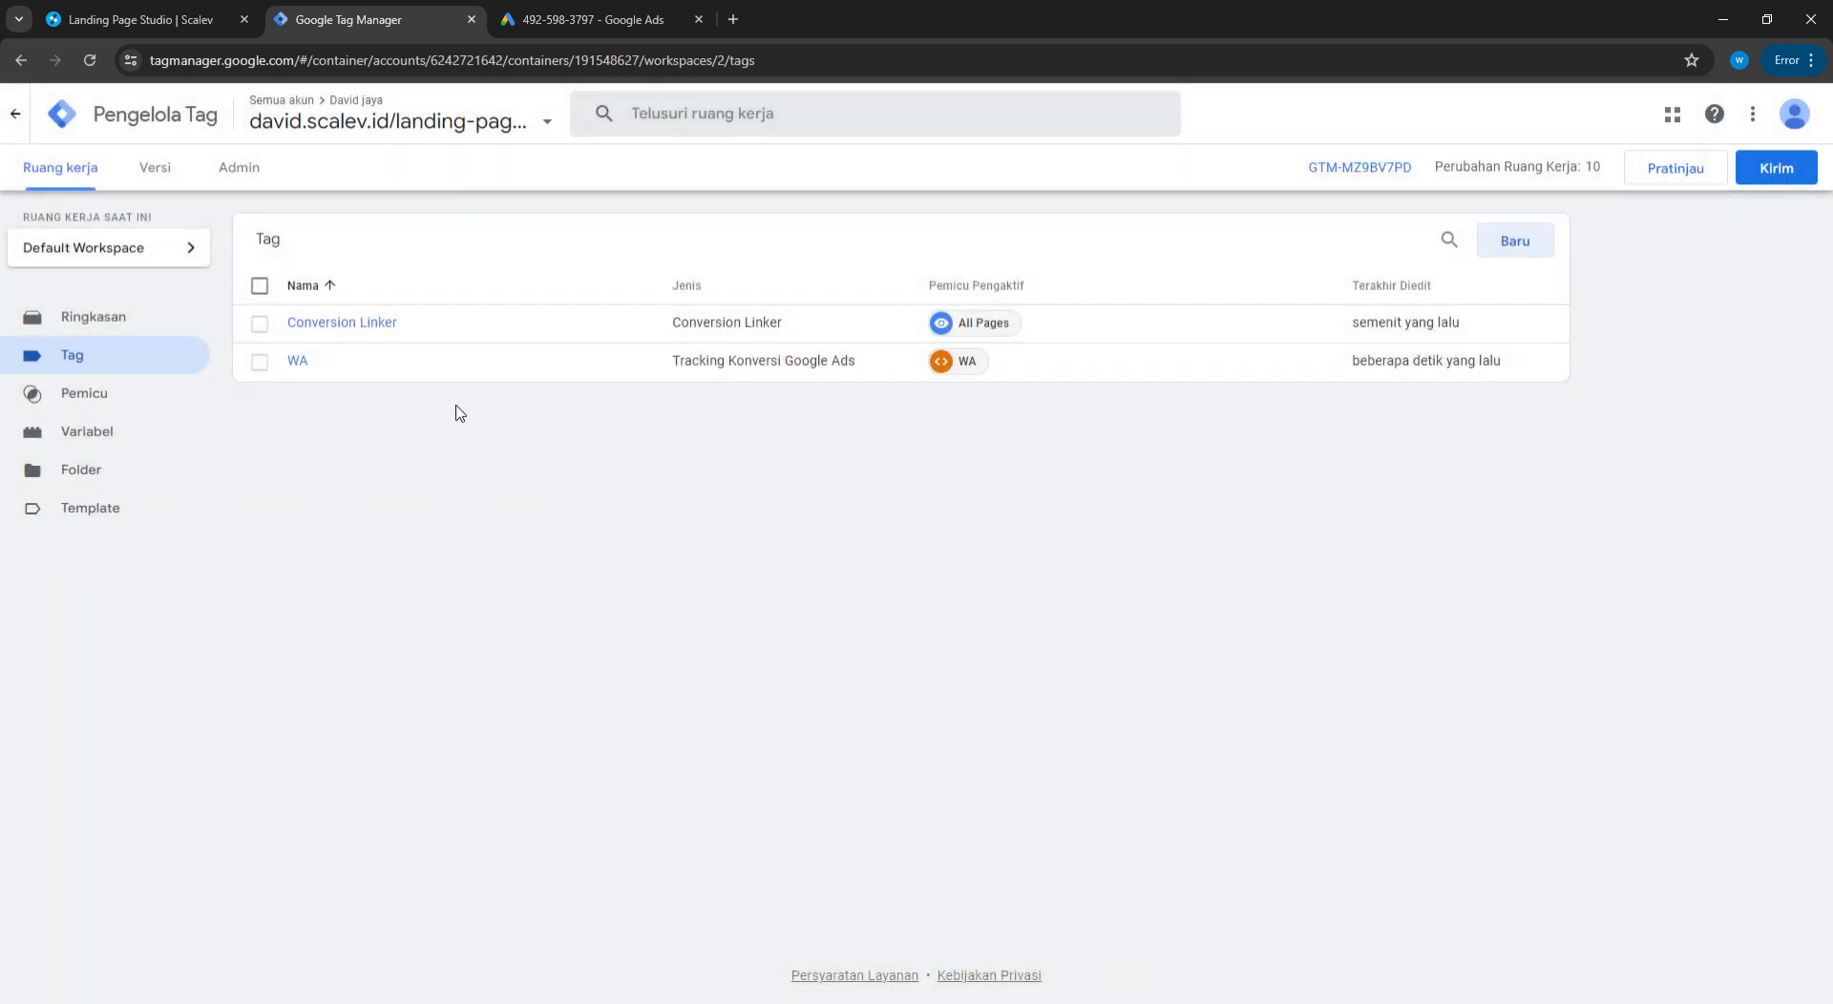
Start another Google Ads conversion tracking tag
left_click(1526, 248)
left_click(1166, 277)
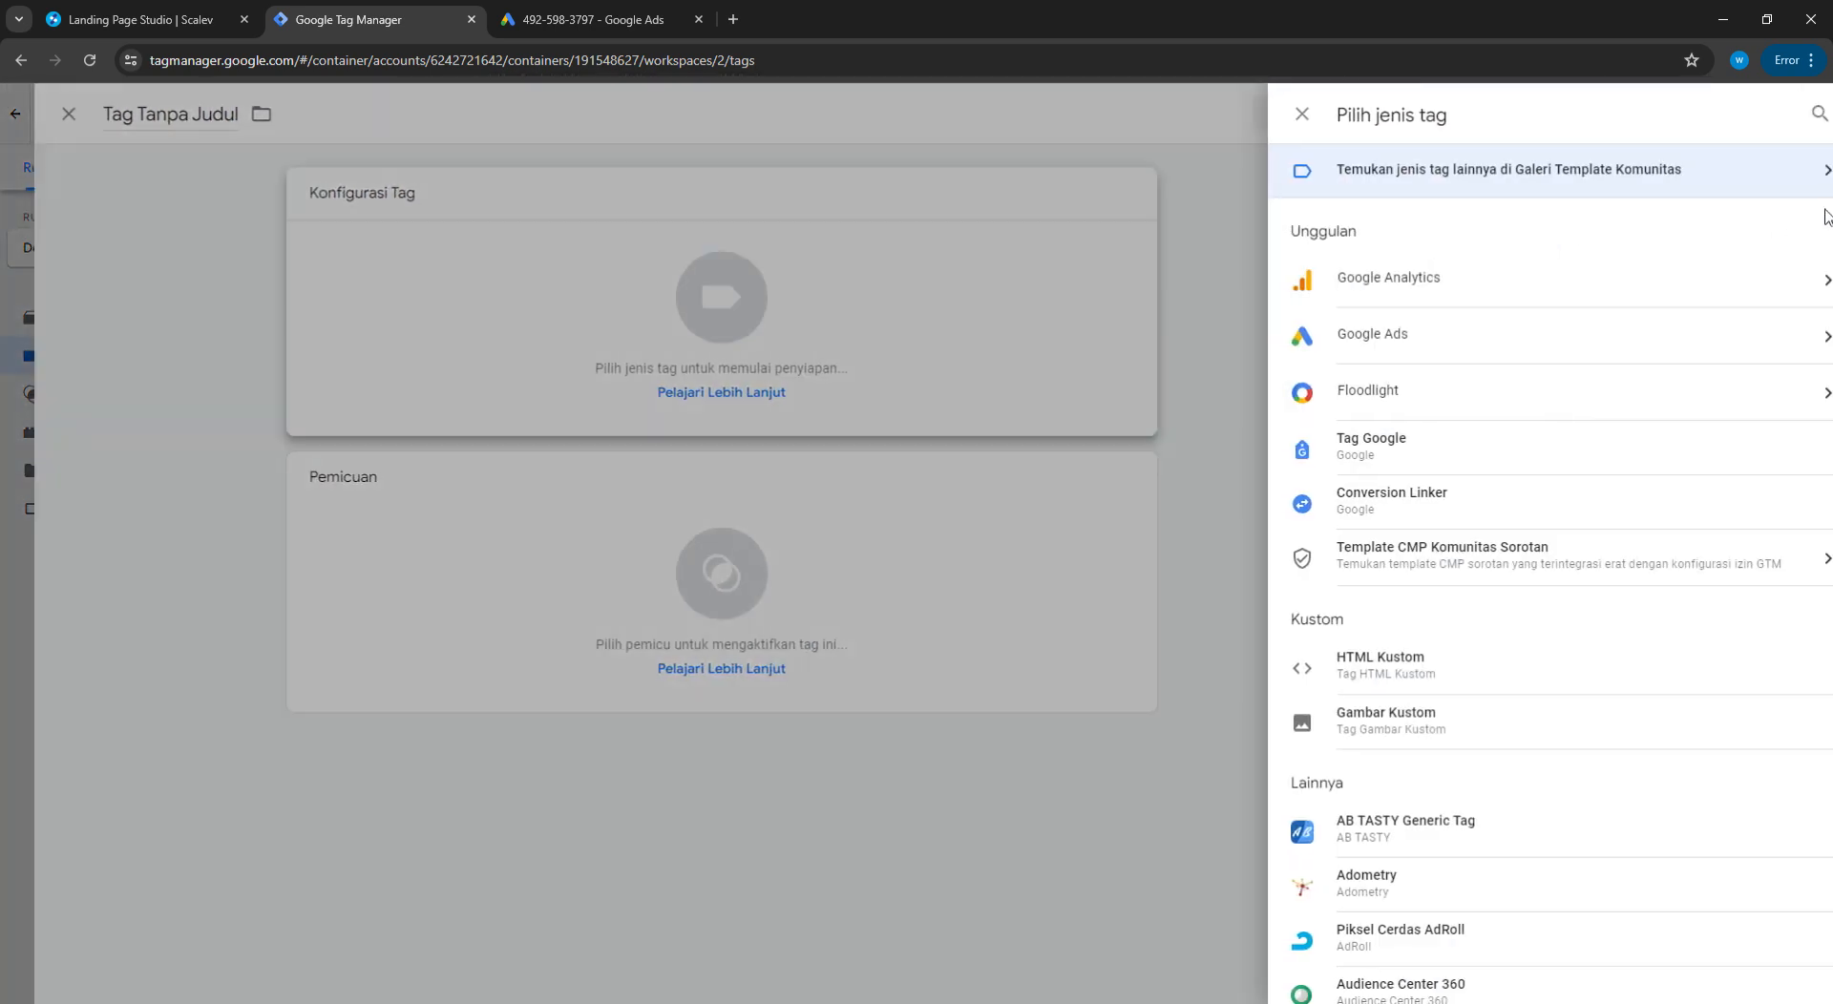
double_click(1449, 432)
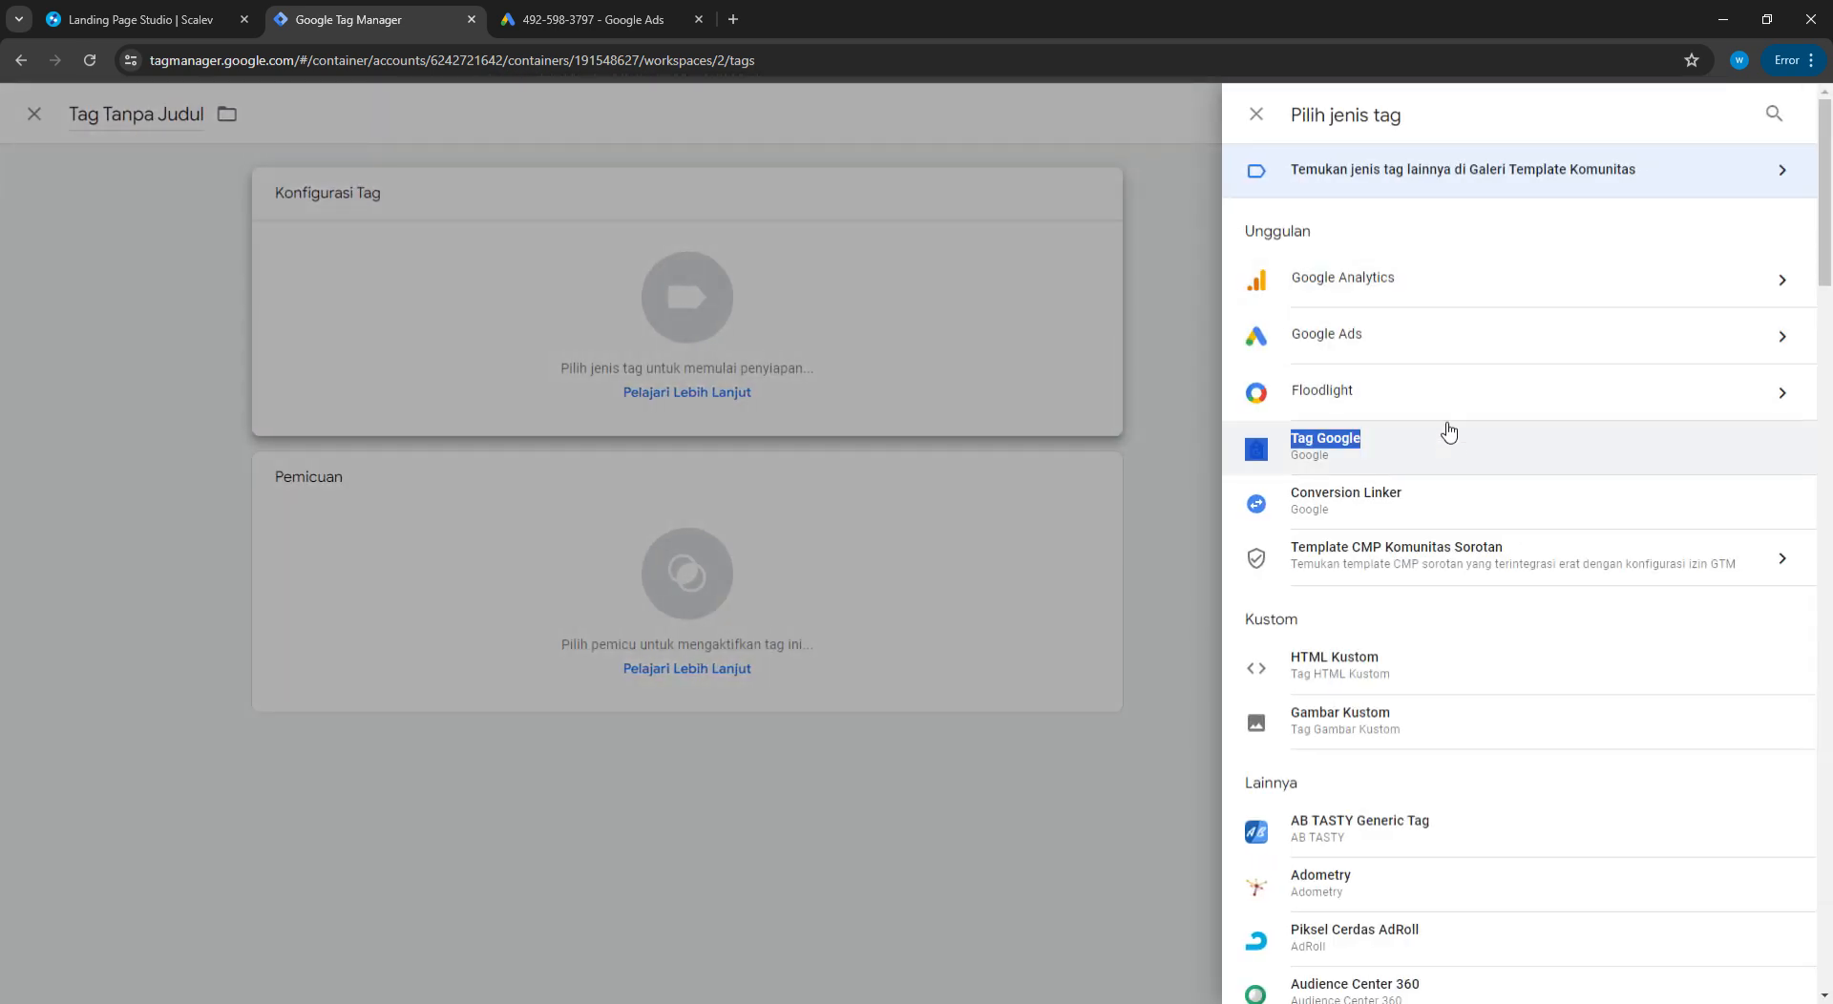
left_click(1468, 346)
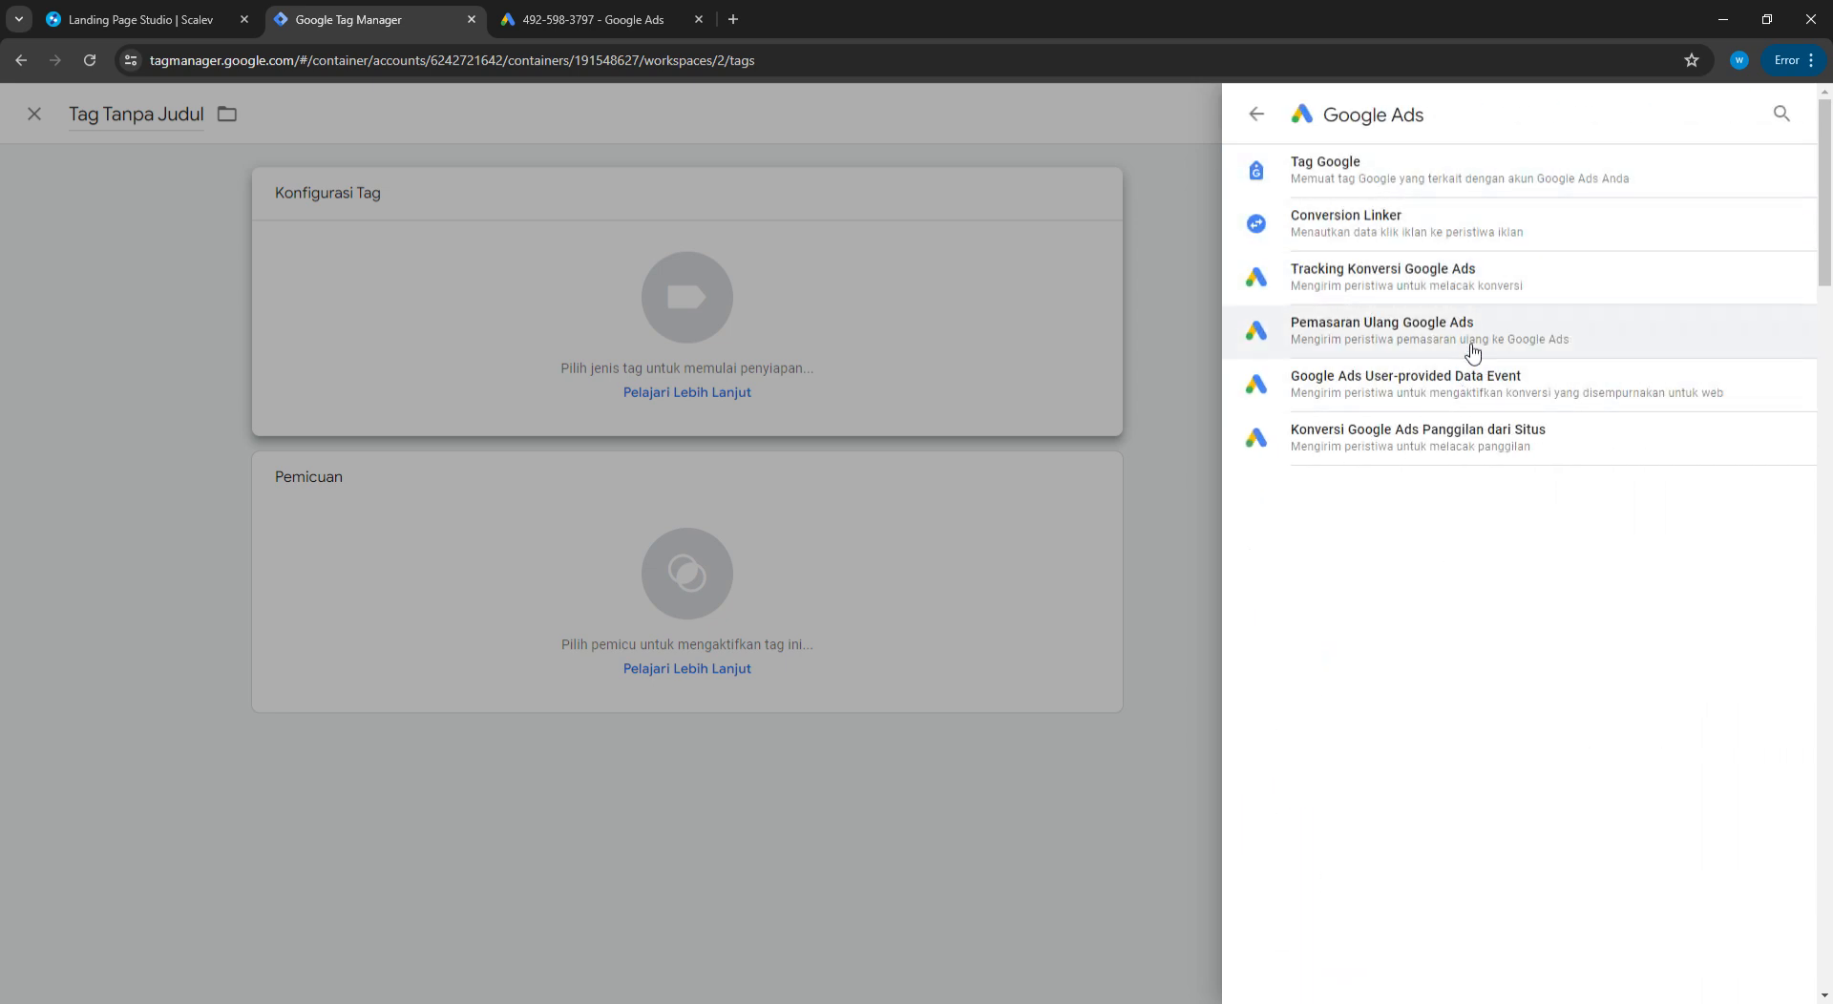
left_click(1616, 284)
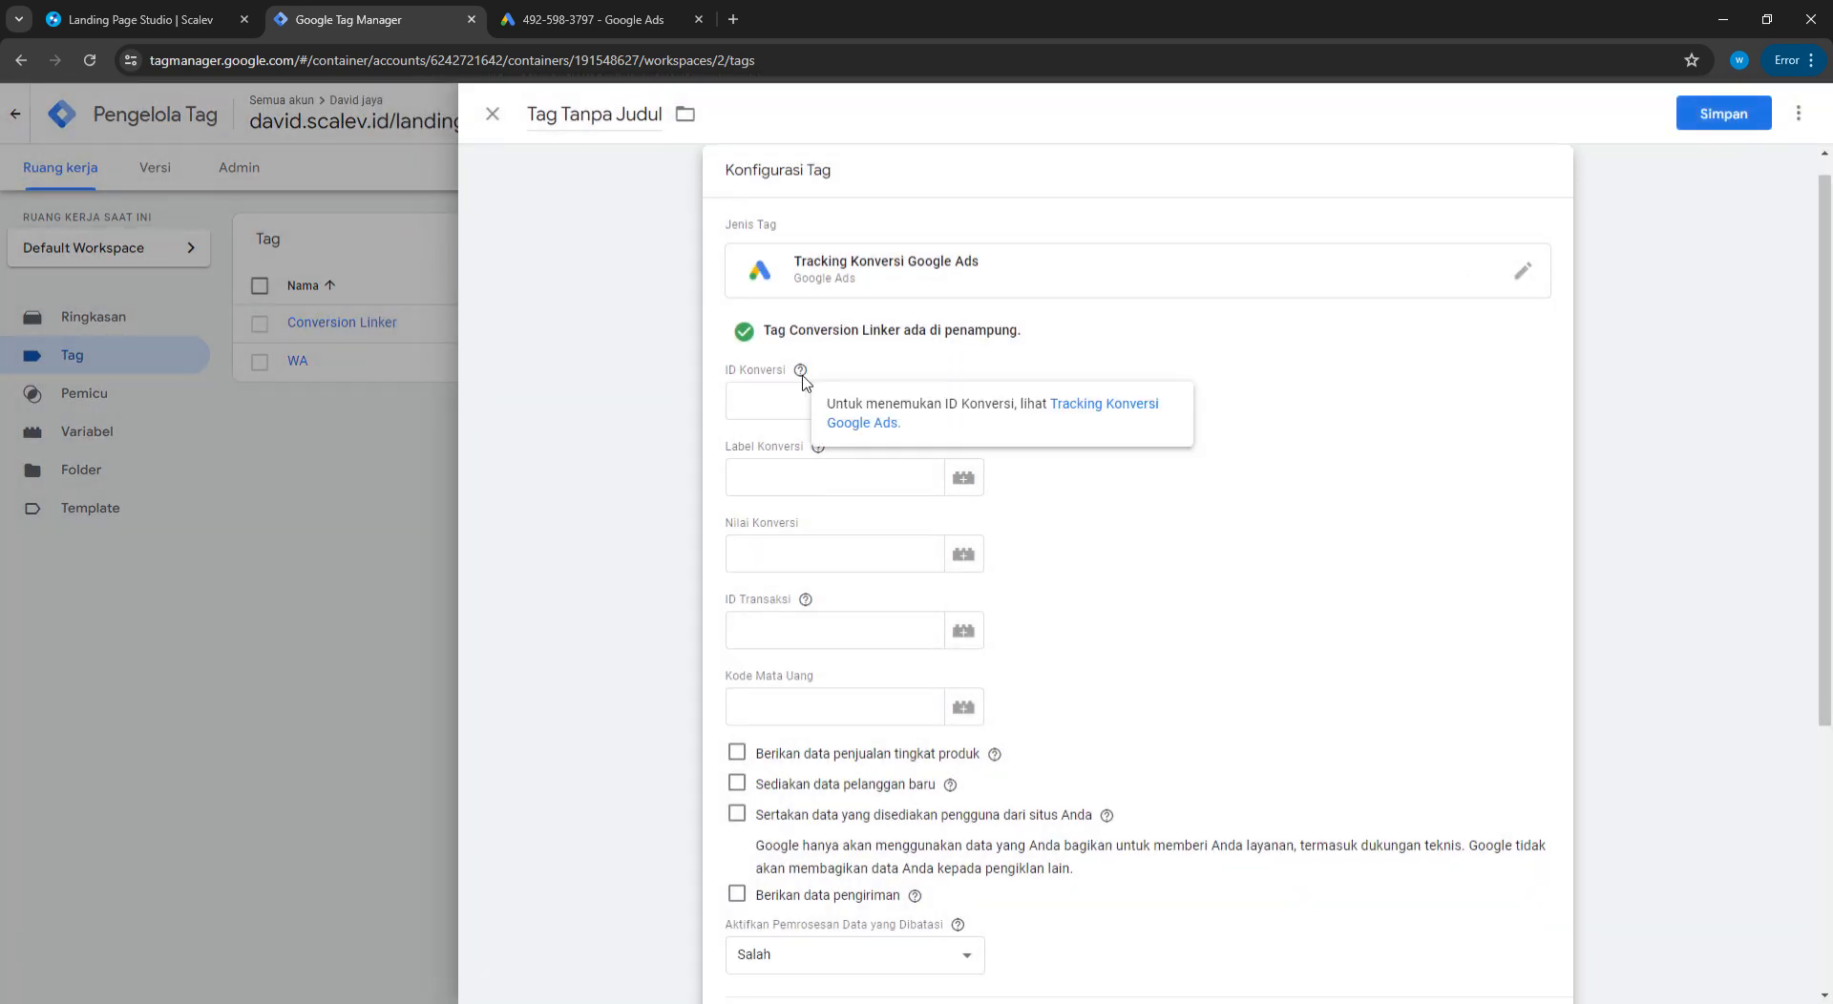
Paste the conversion ID and View LP label 10gZCN2b28QZEJS1ov89 from Google Ads into the tag
left_click(769, 401)
left_click(563, 17)
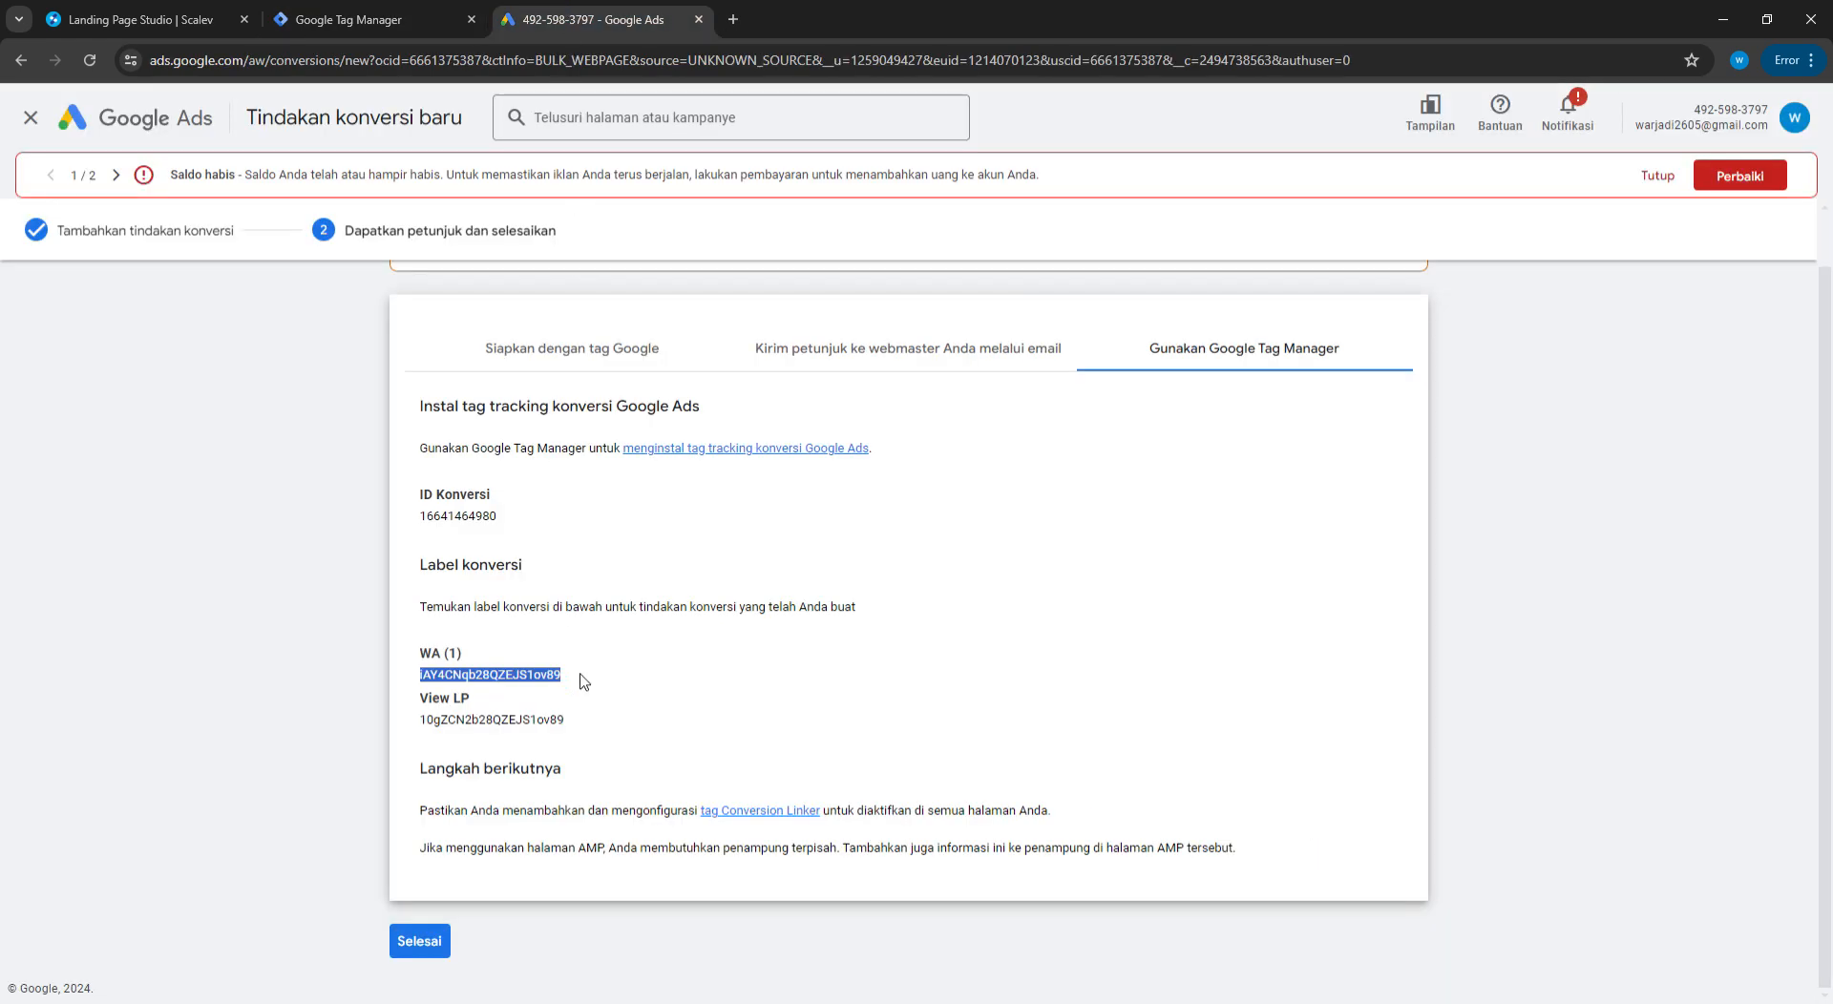
left_click(574, 722)
left_click_drag(511, 516, 438, 527)
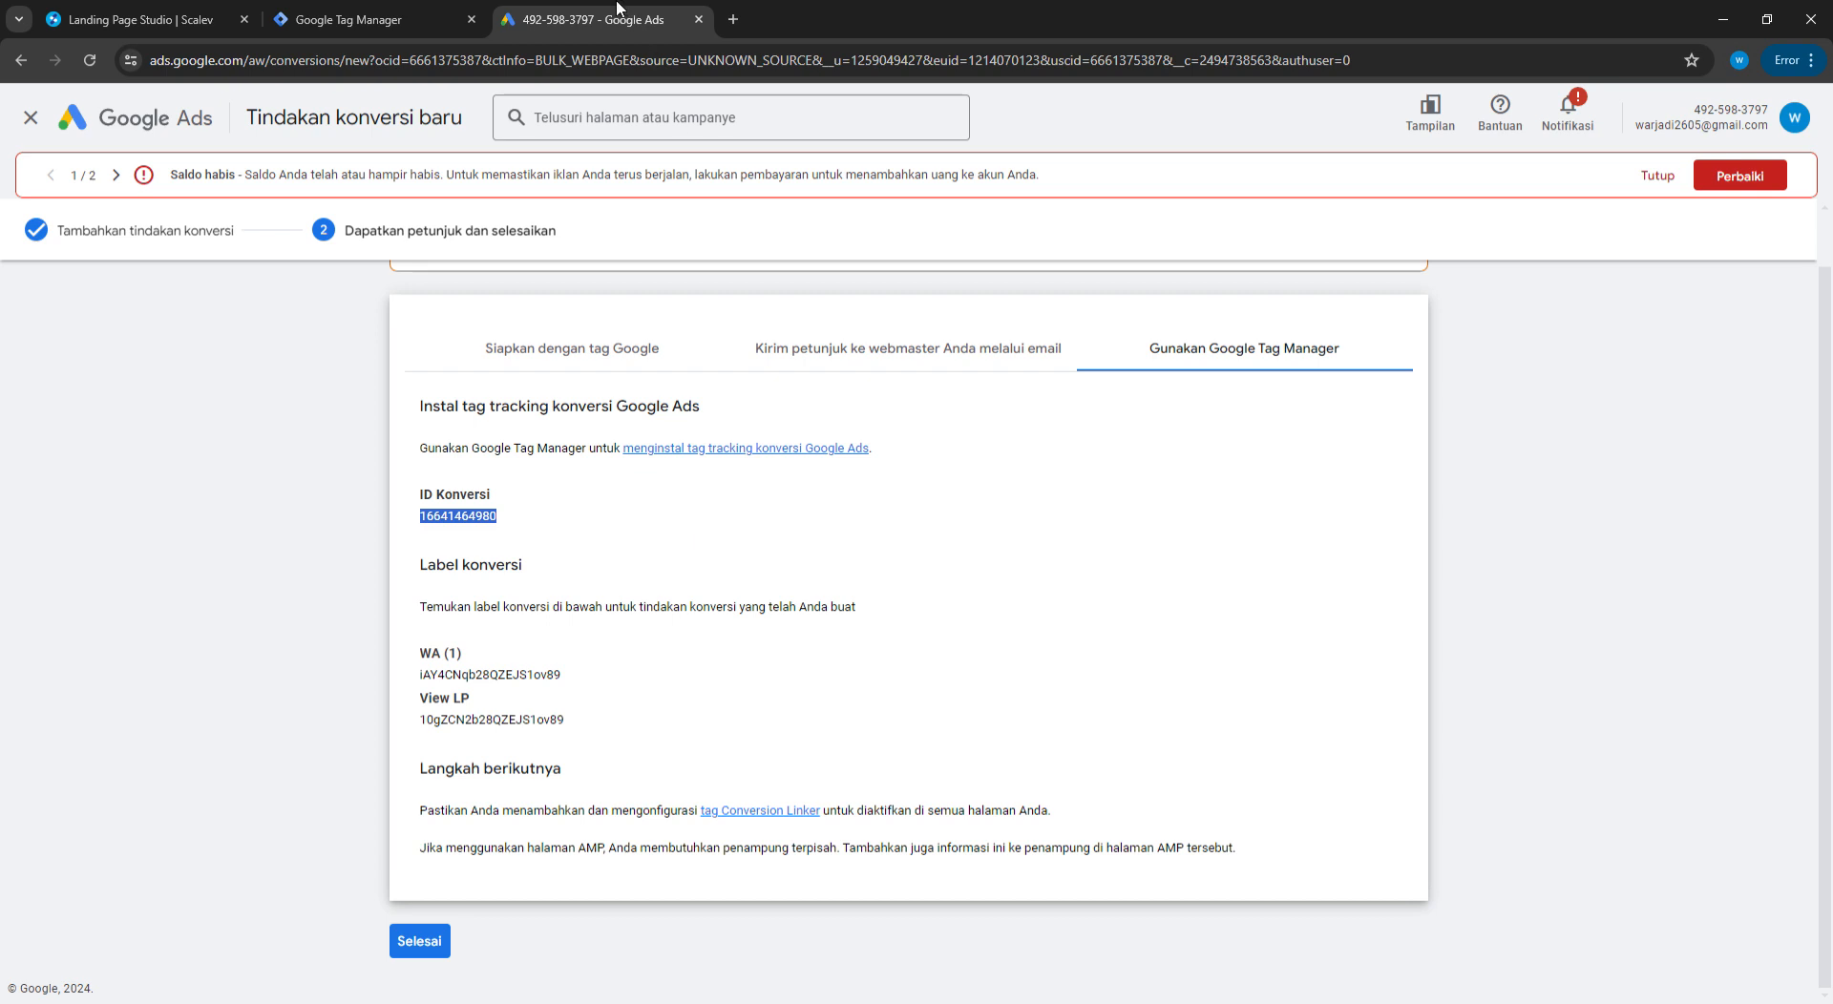
left_click(420, 11)
left_click(783, 402)
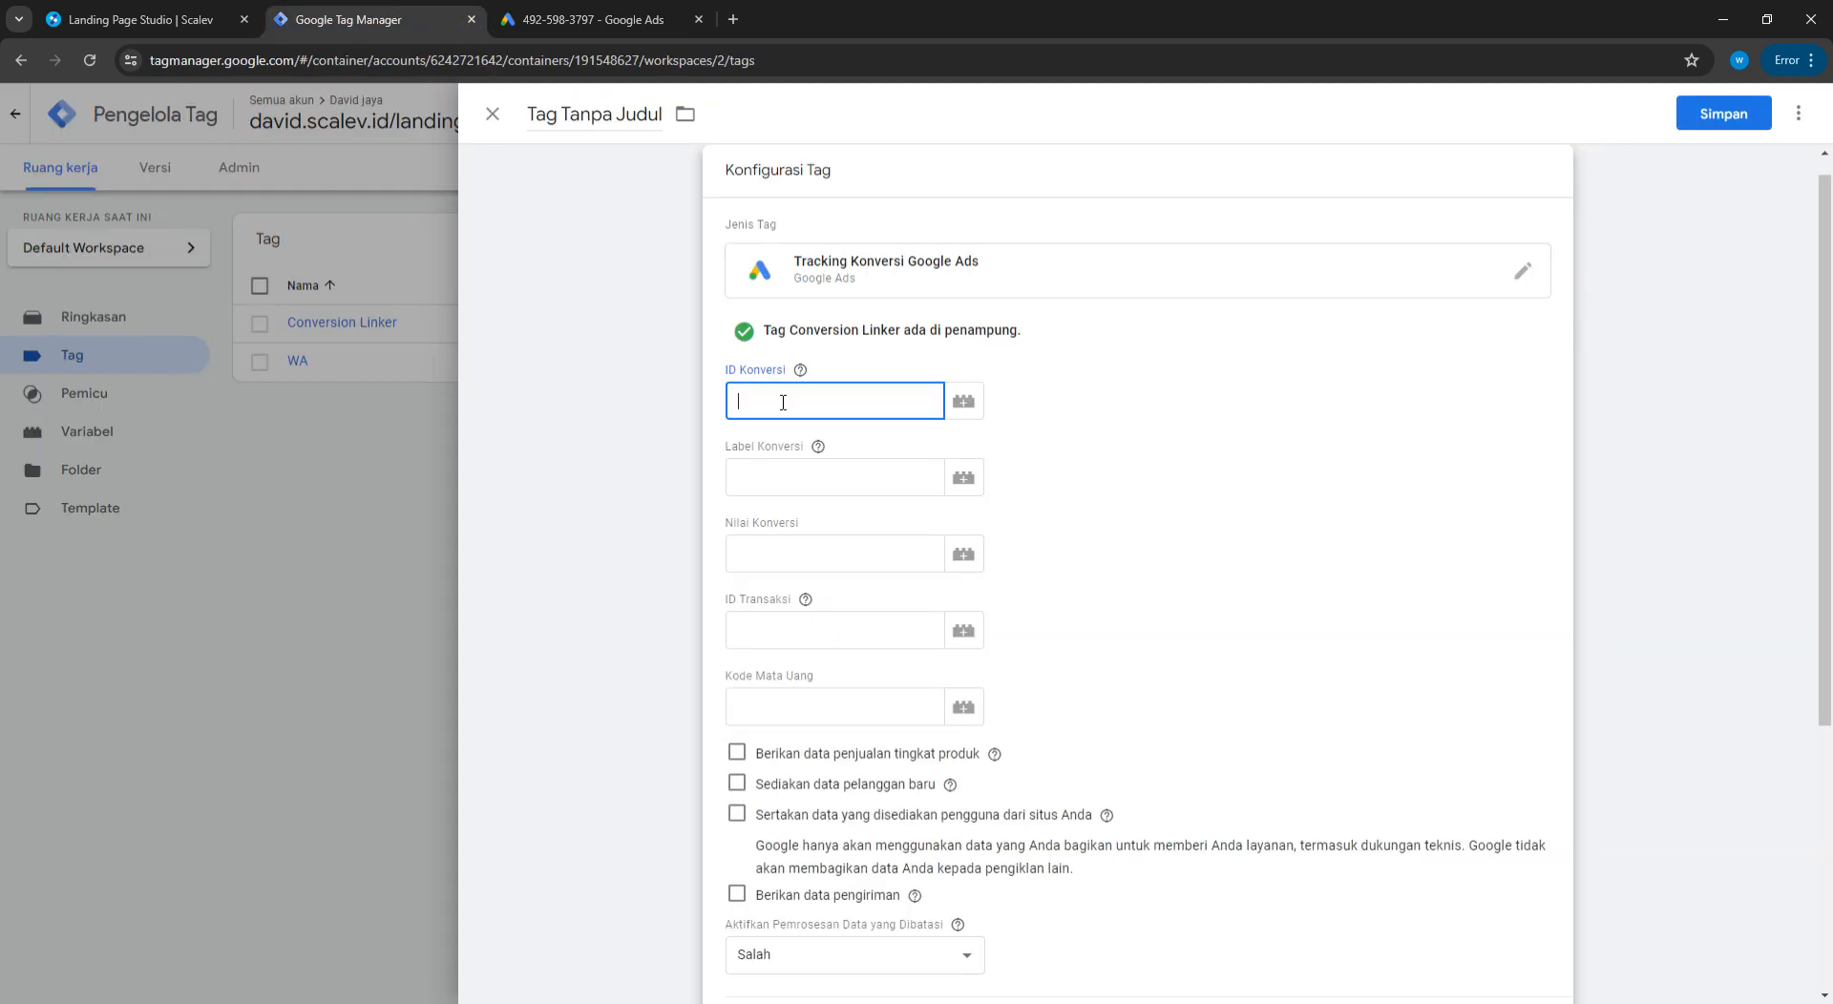
key("ctrl+v")
left_click(592, 19)
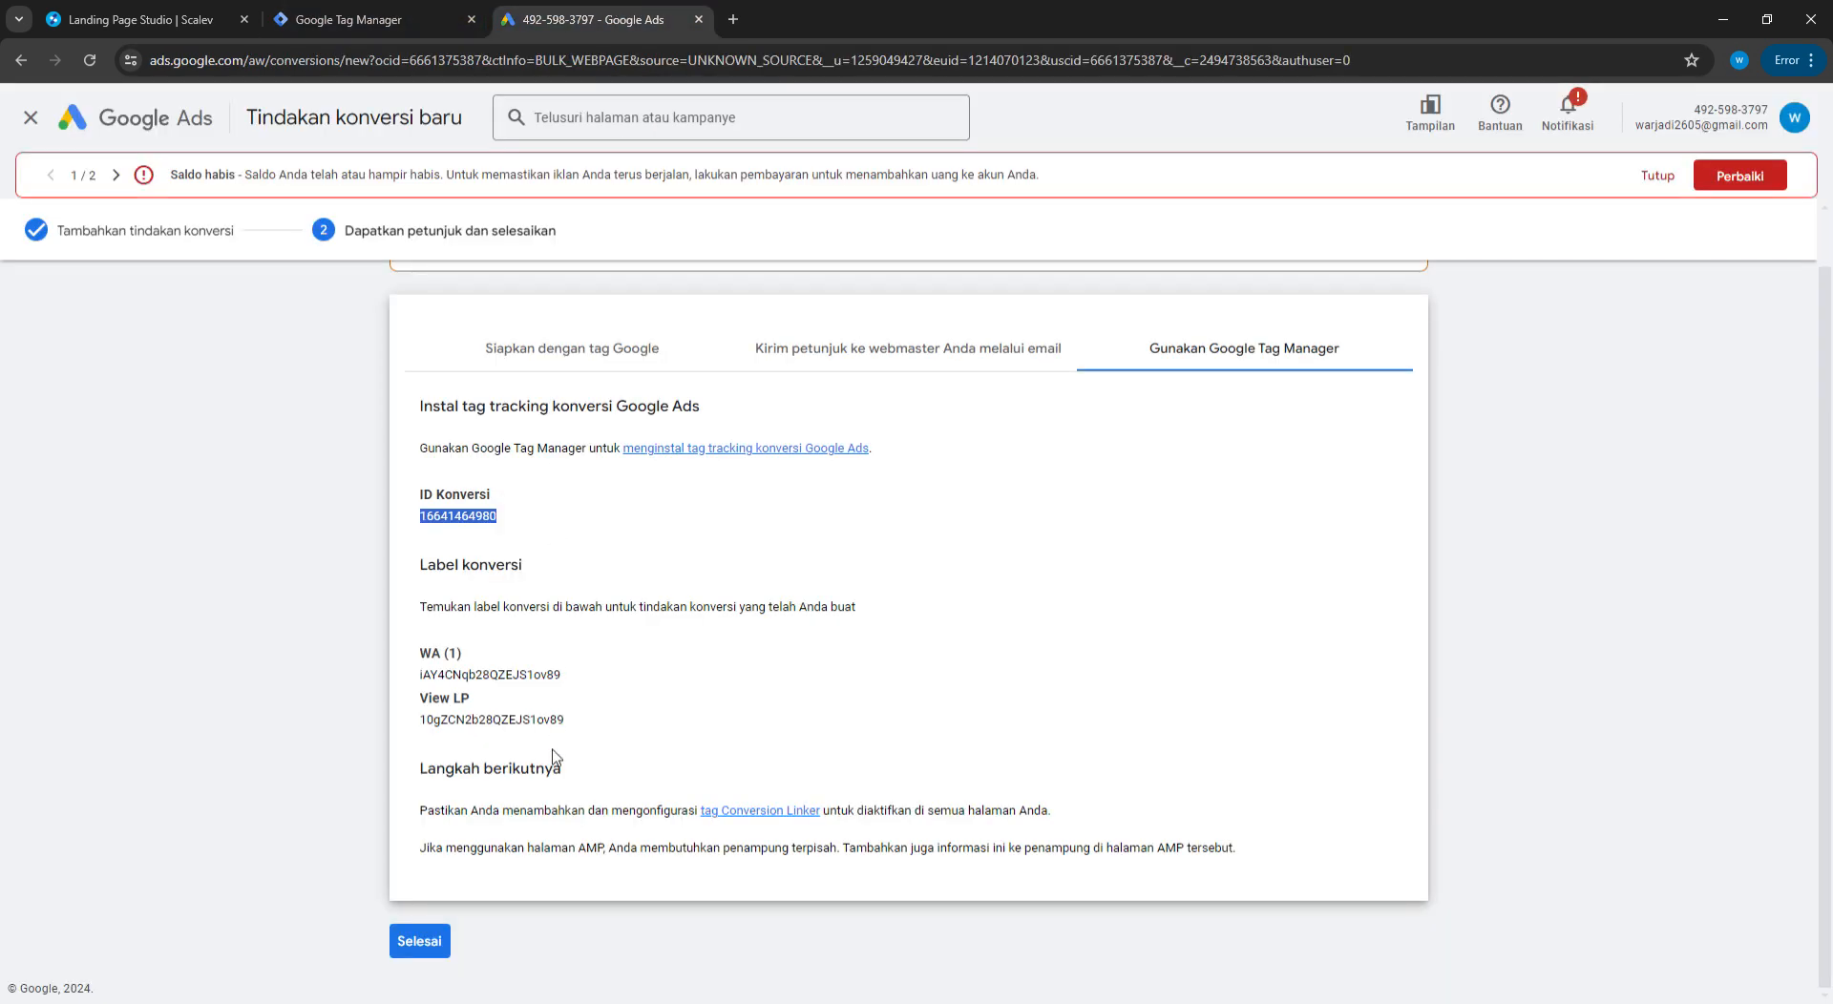
left_click_drag(571, 723, 429, 729)
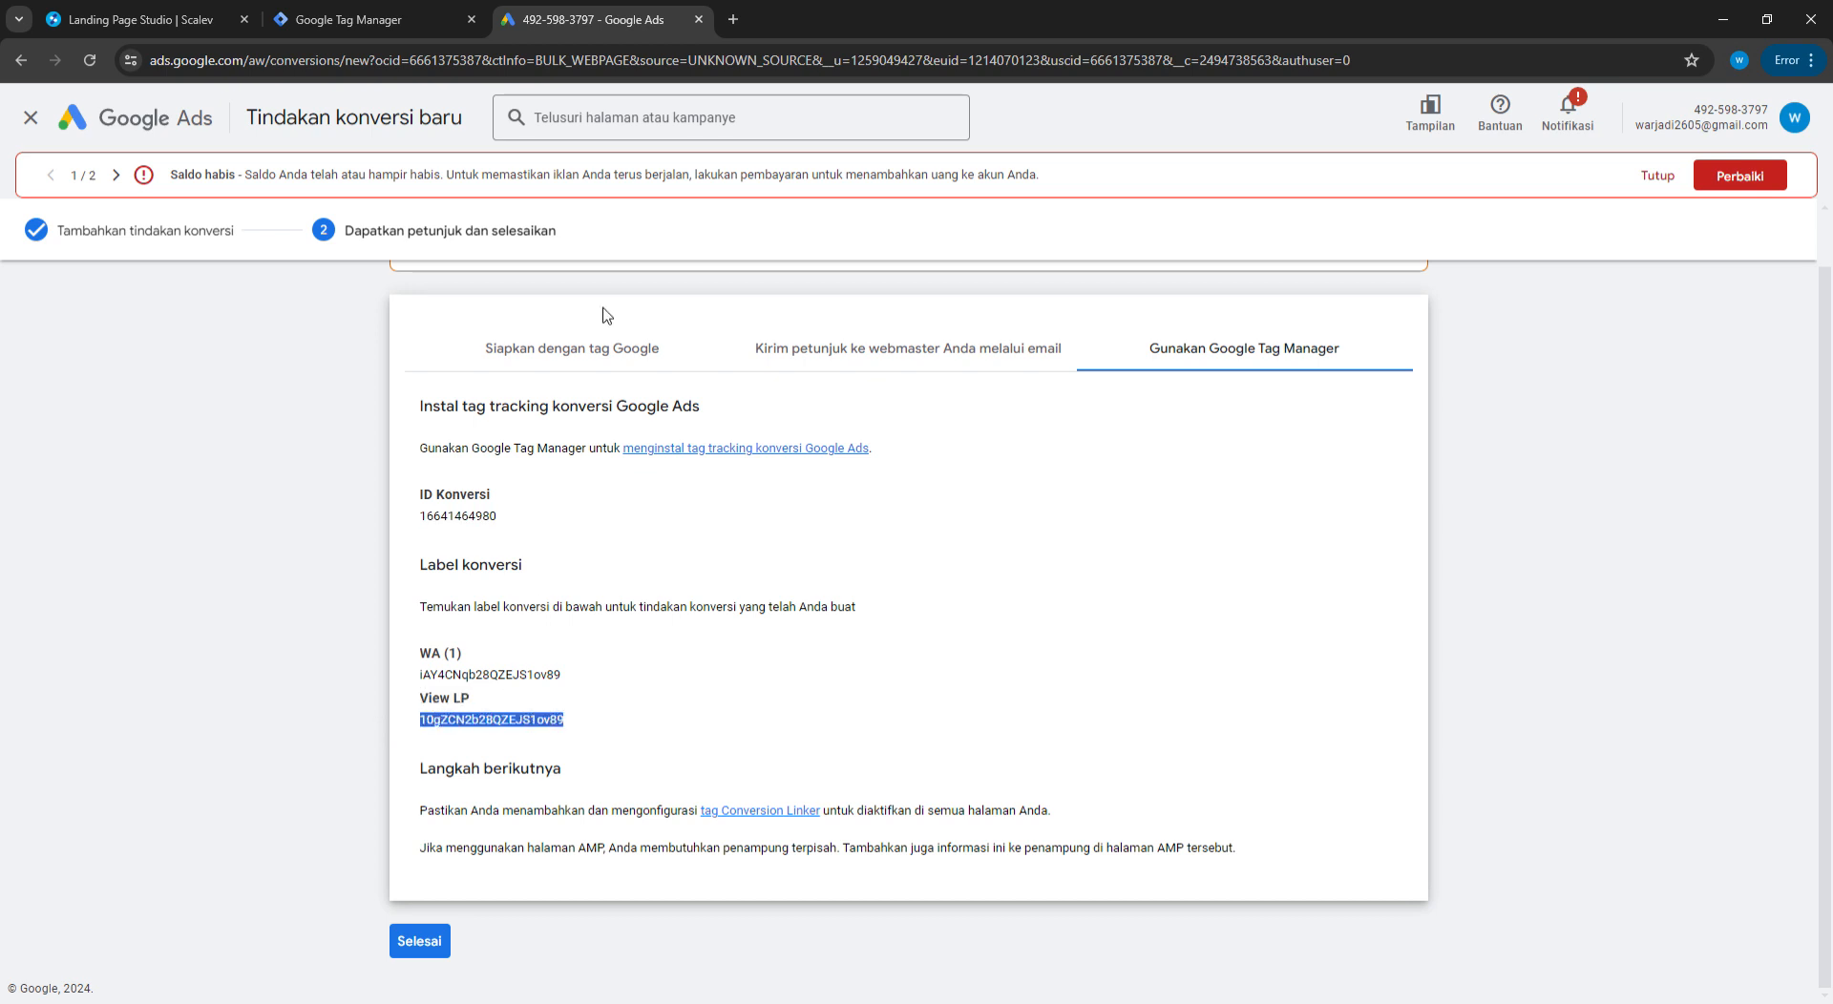
left_click(396, 13)
left_click(798, 492)
key("ctrl+v")
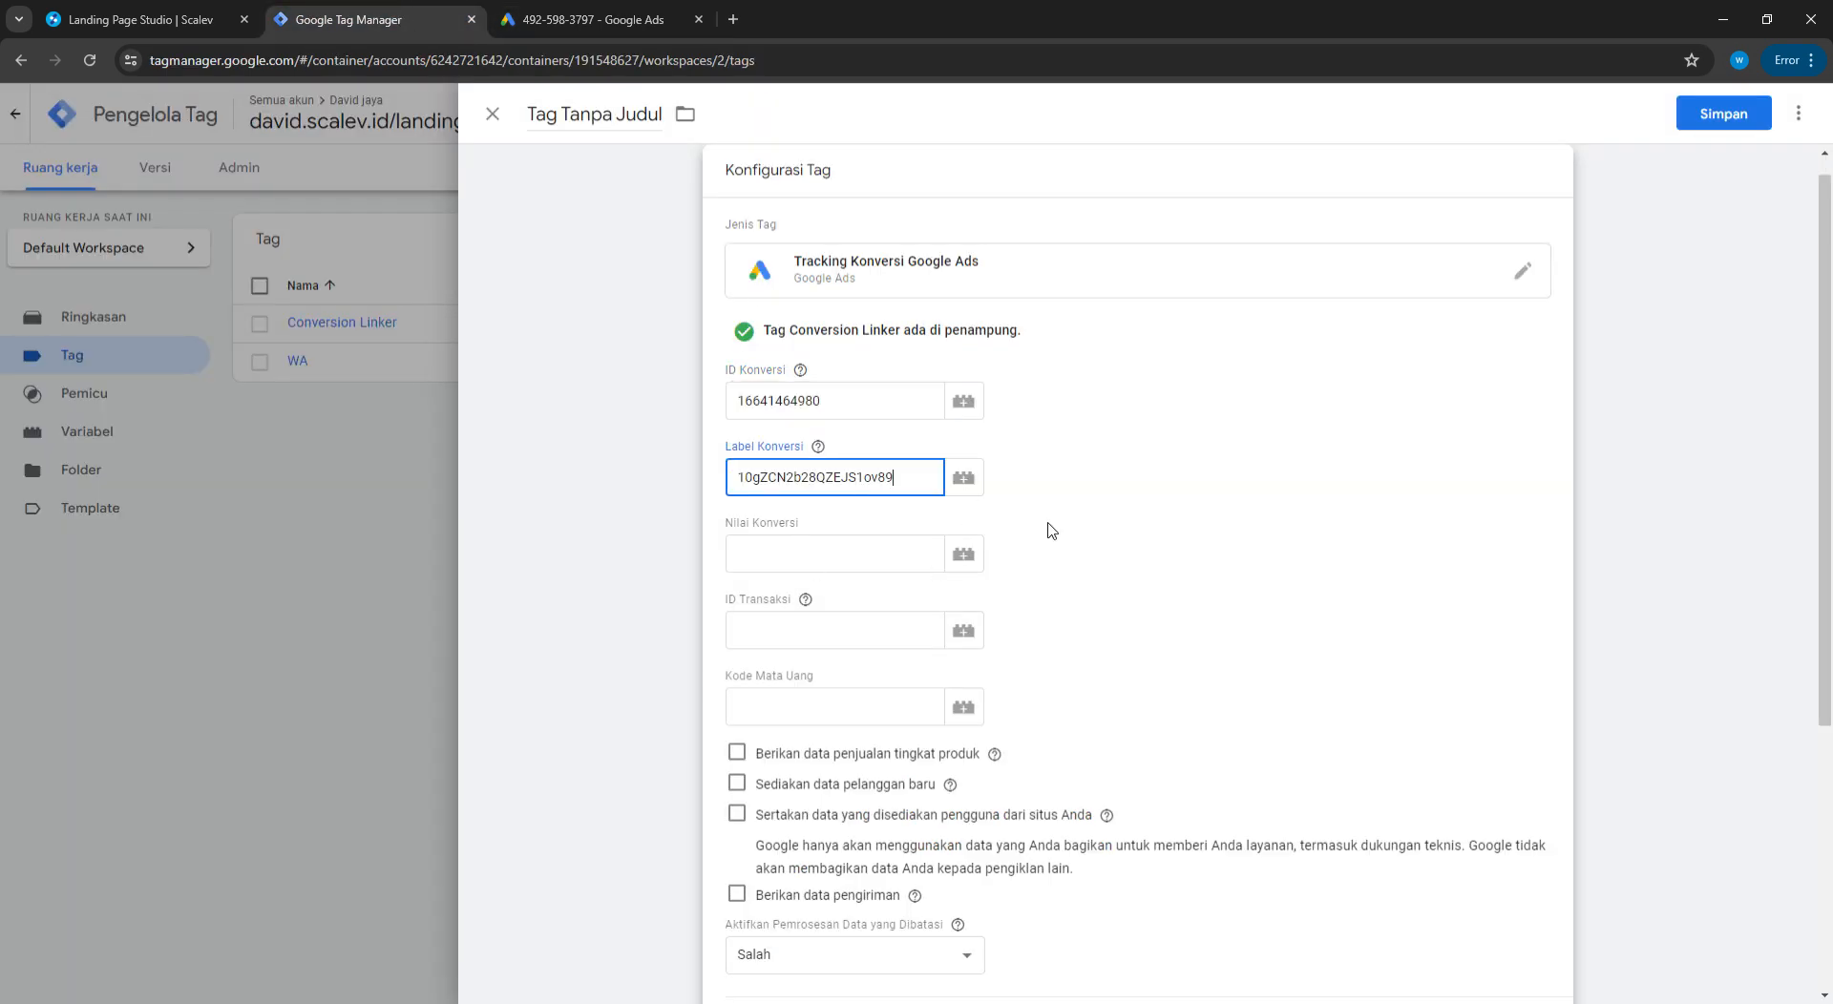
Fire the tag on Kunjungan Halaman and save it named View LP
scroll(1184, 563, "down", 4)
scroll(965, 720, "down", 1)
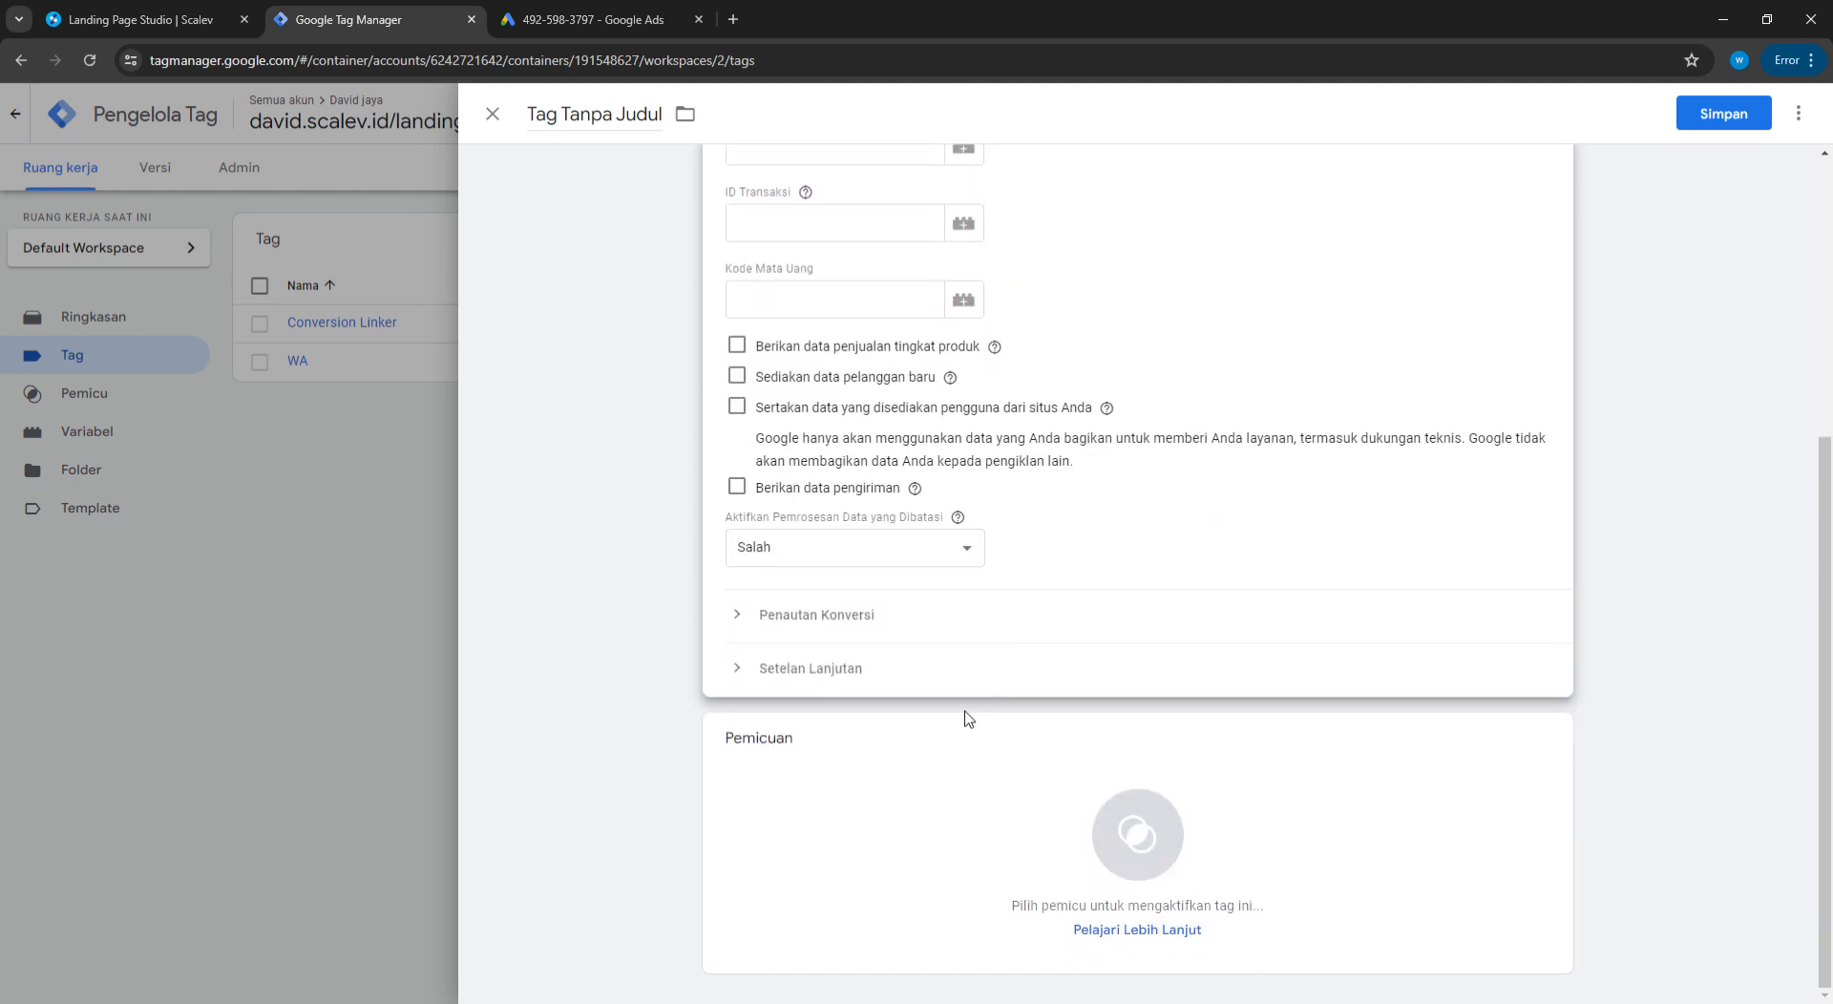
left_click(1134, 827)
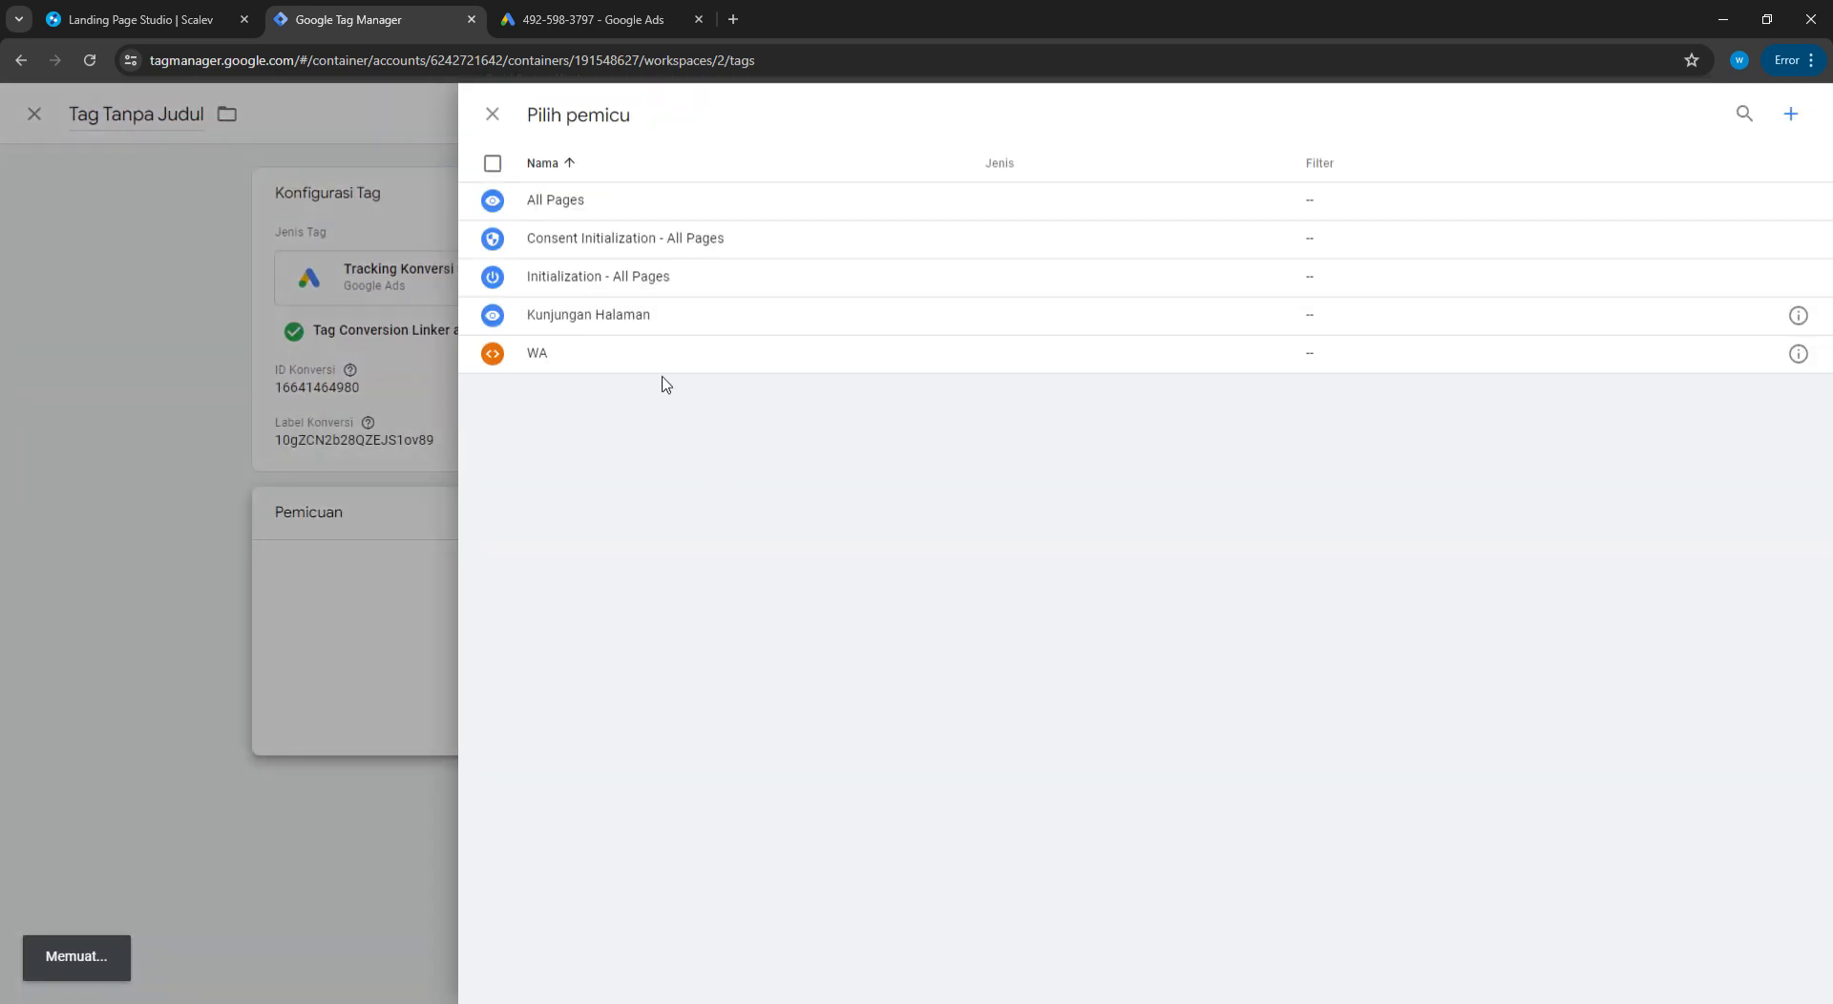
left_click(595, 323)
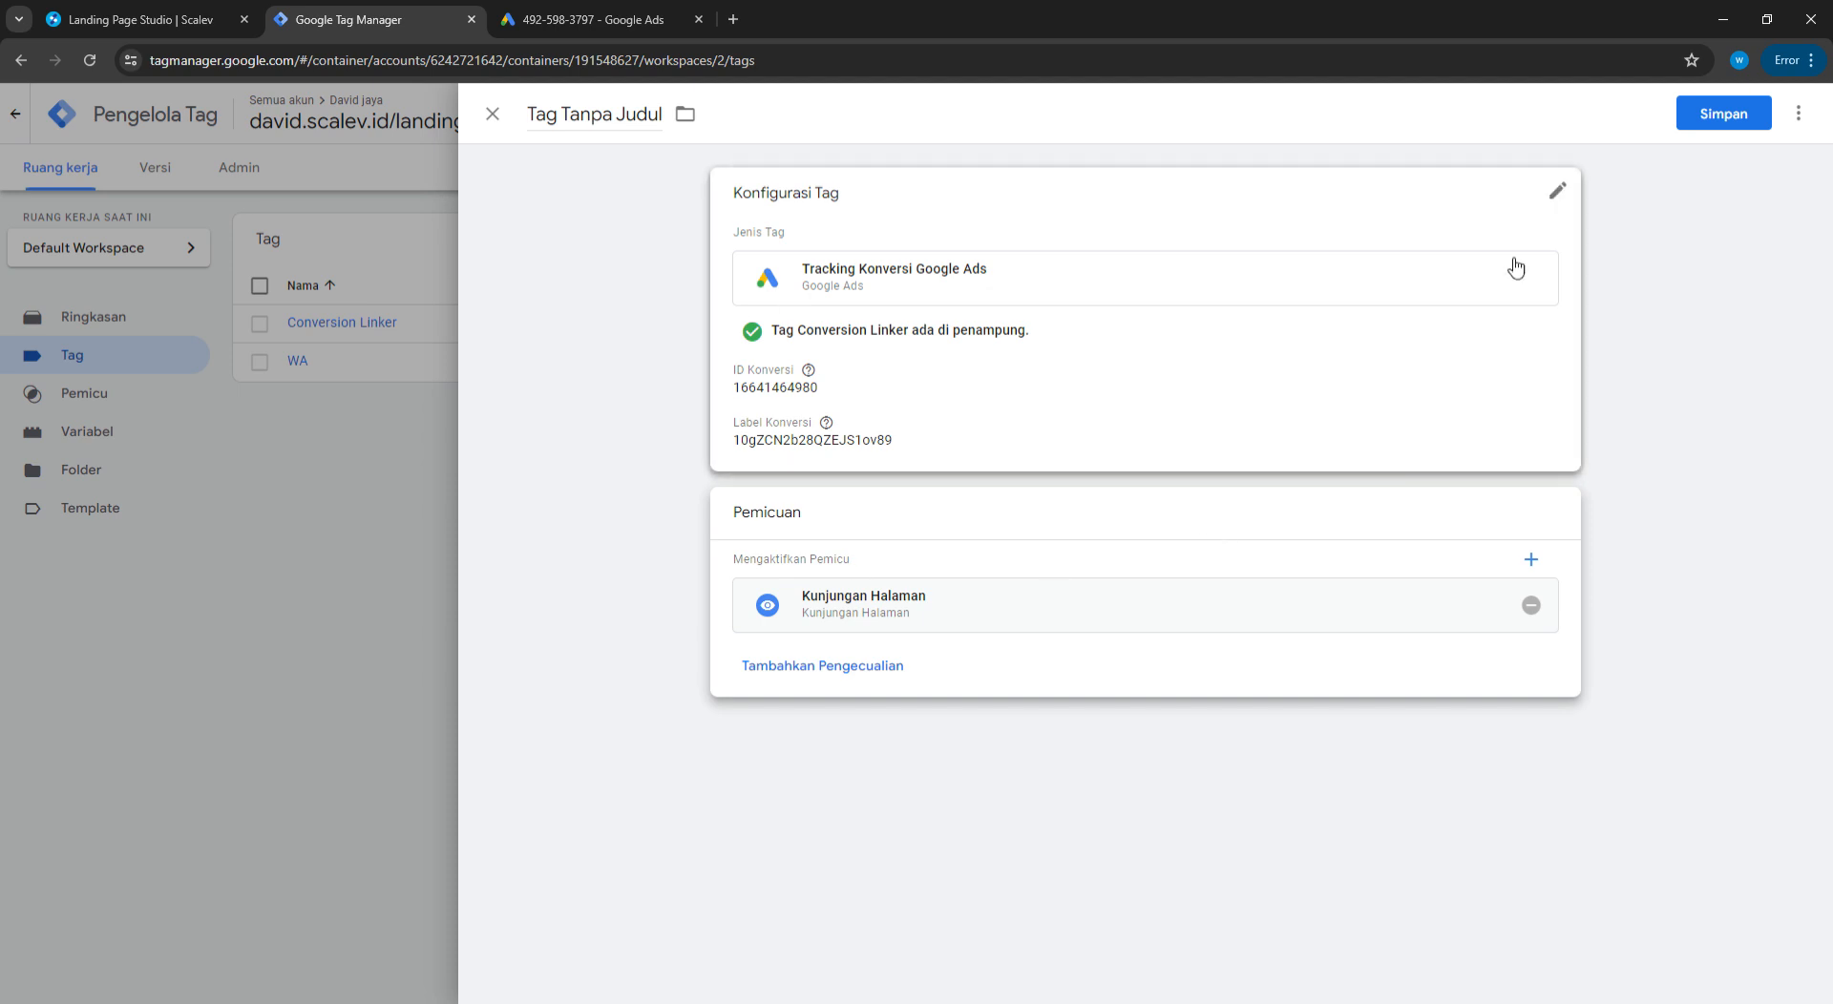
left_click(1724, 112)
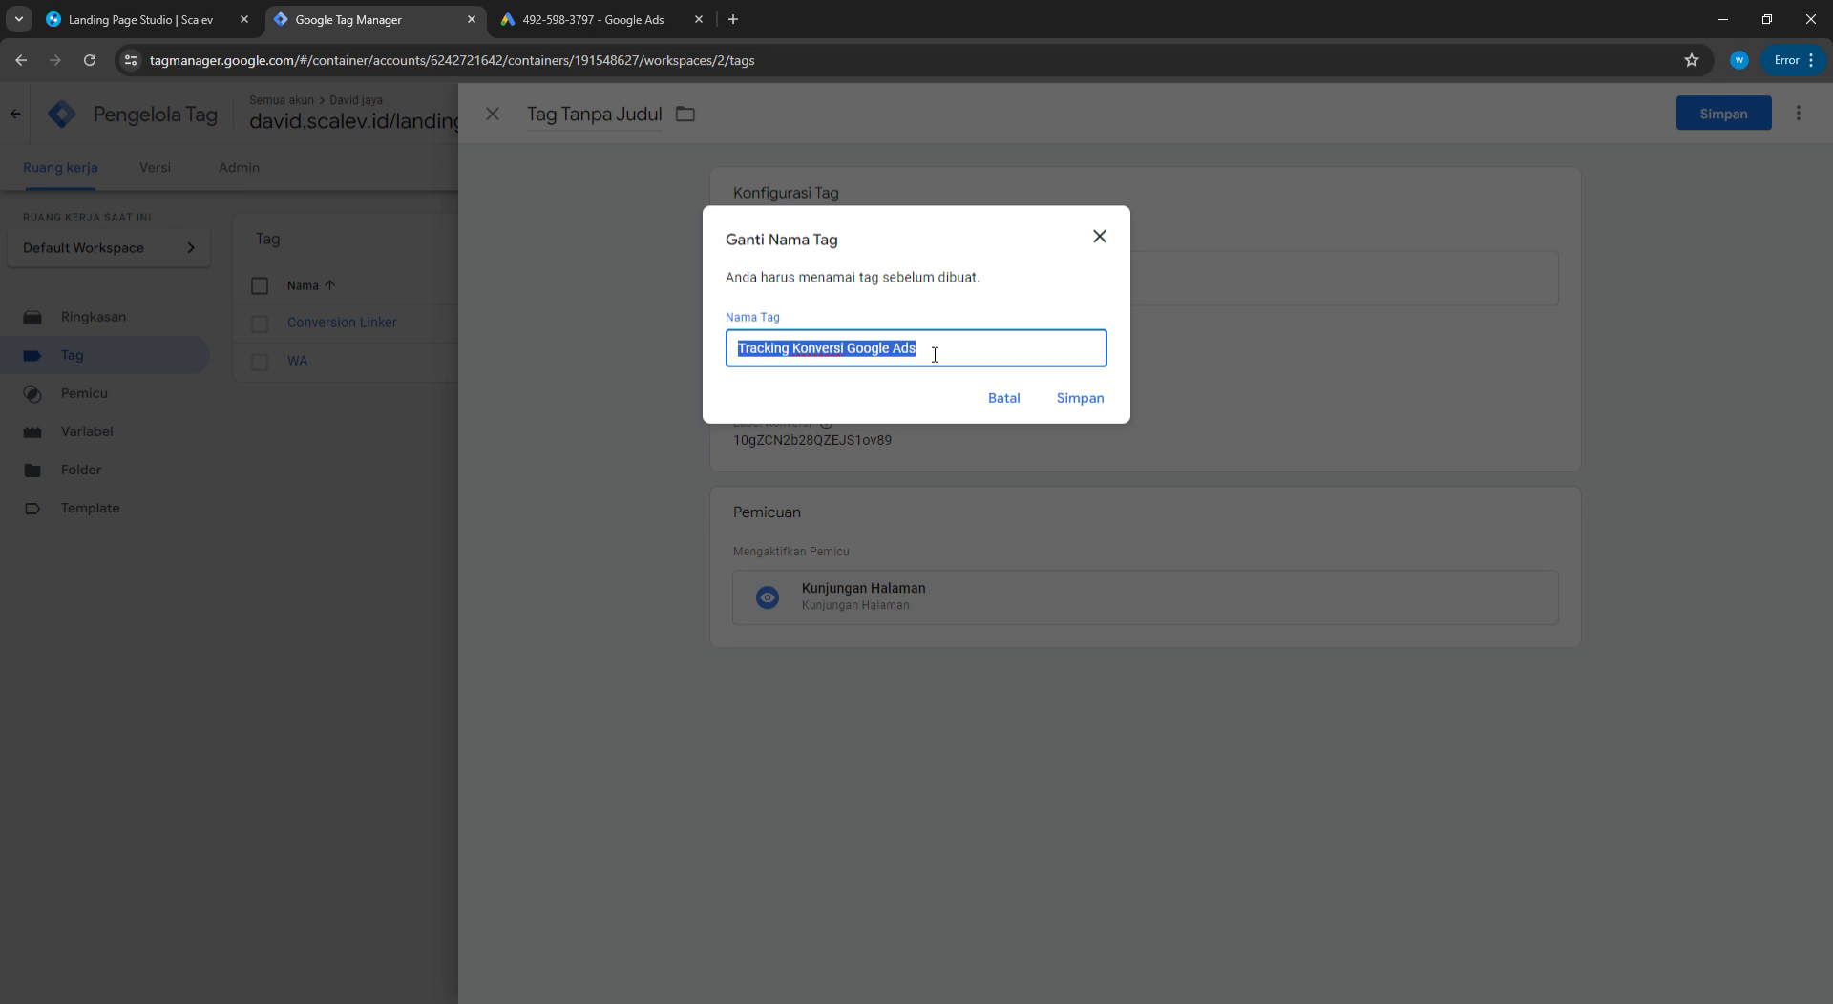
type("CView LP")
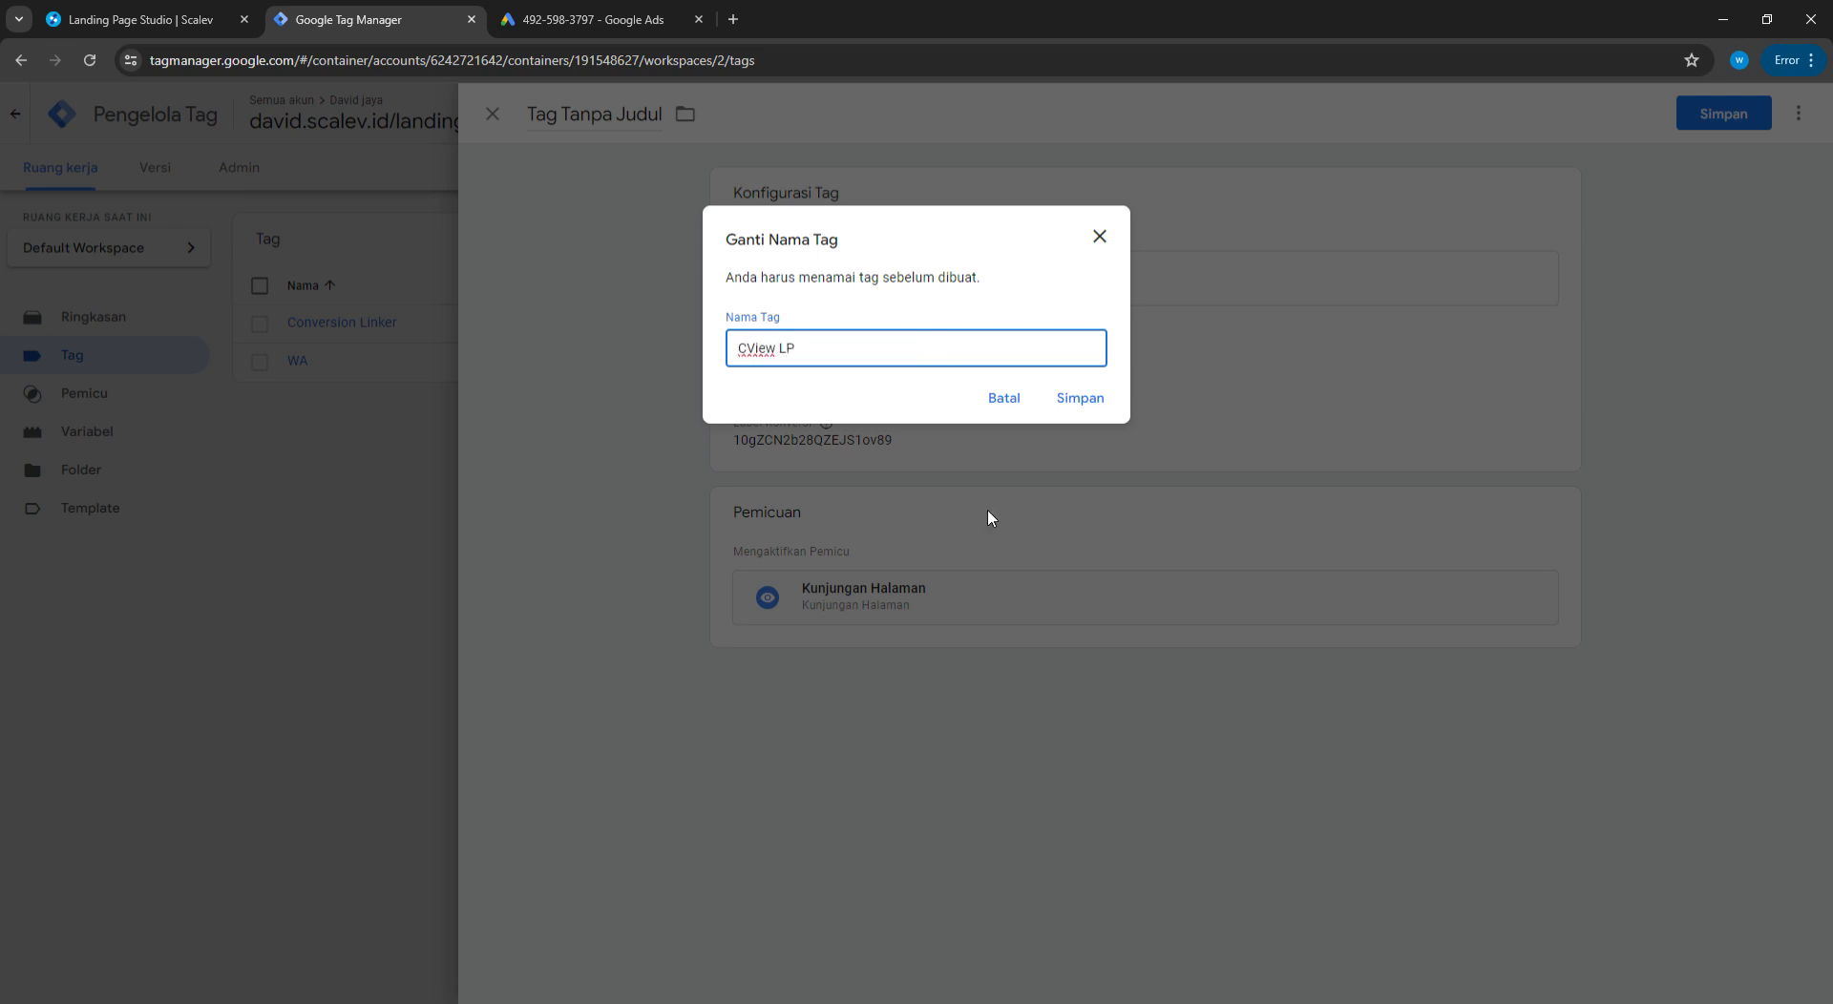
key("BackSpace")
left_click(1087, 398)
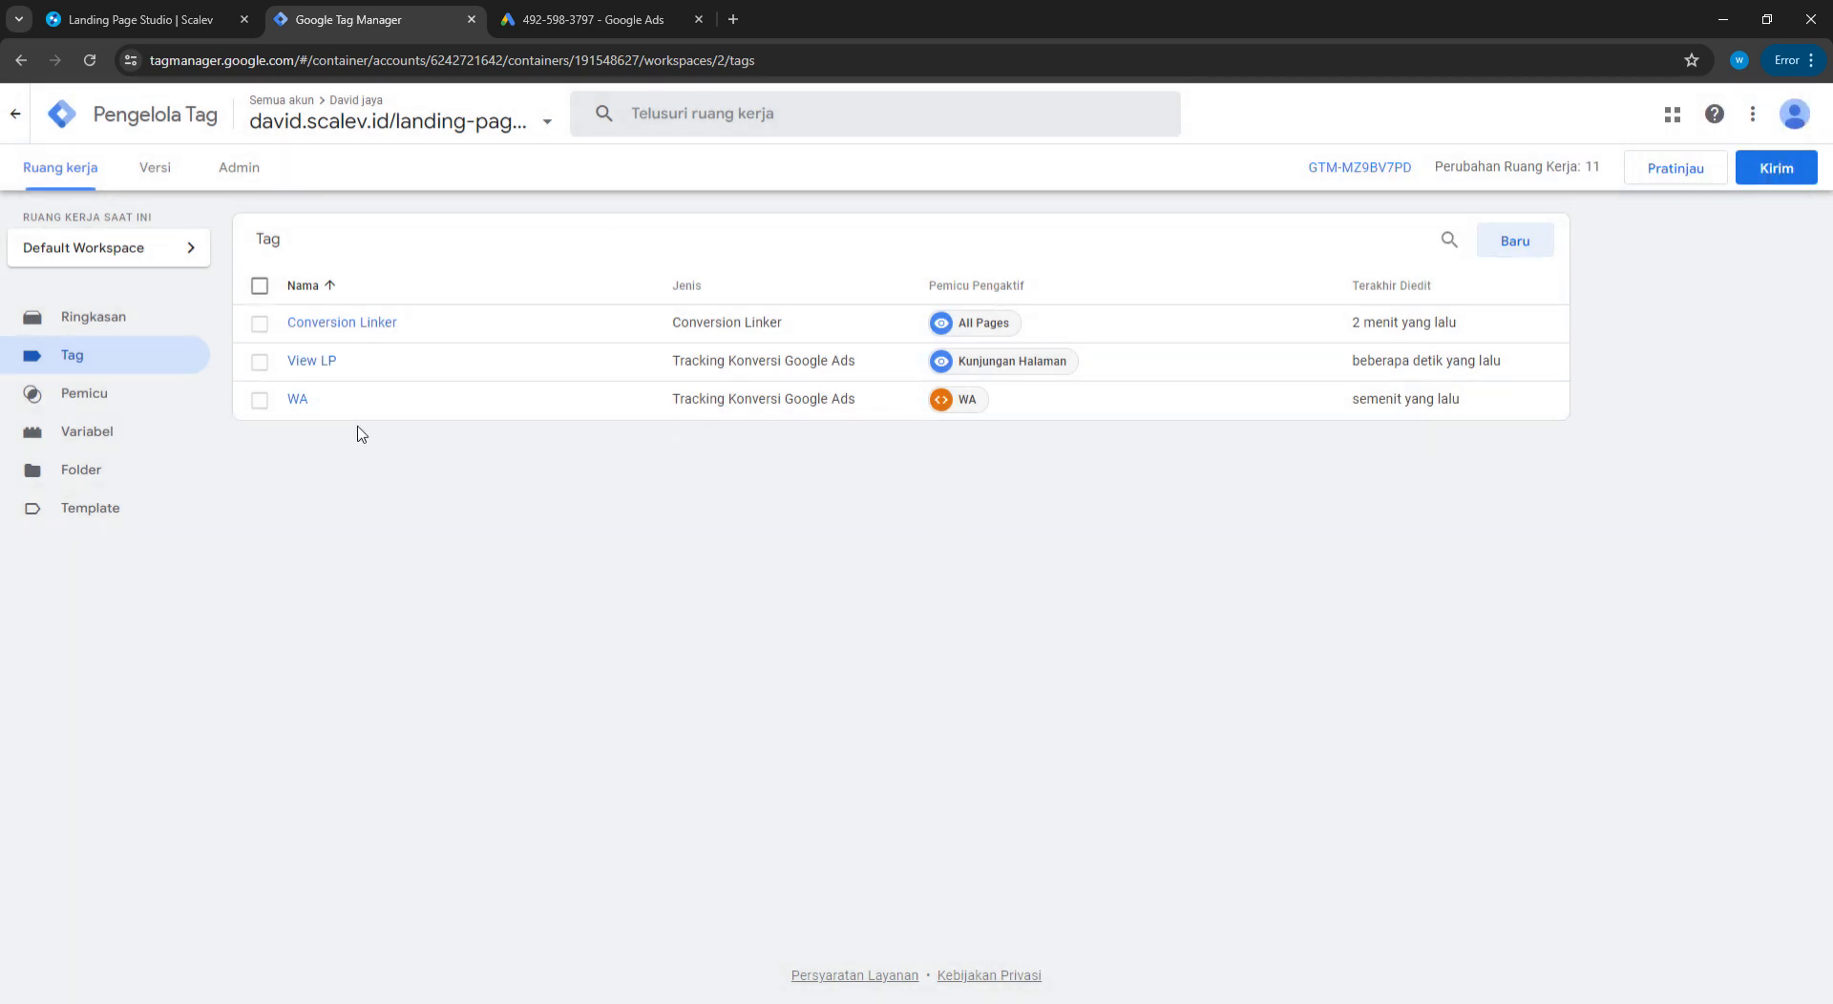
left_click(122, 12)
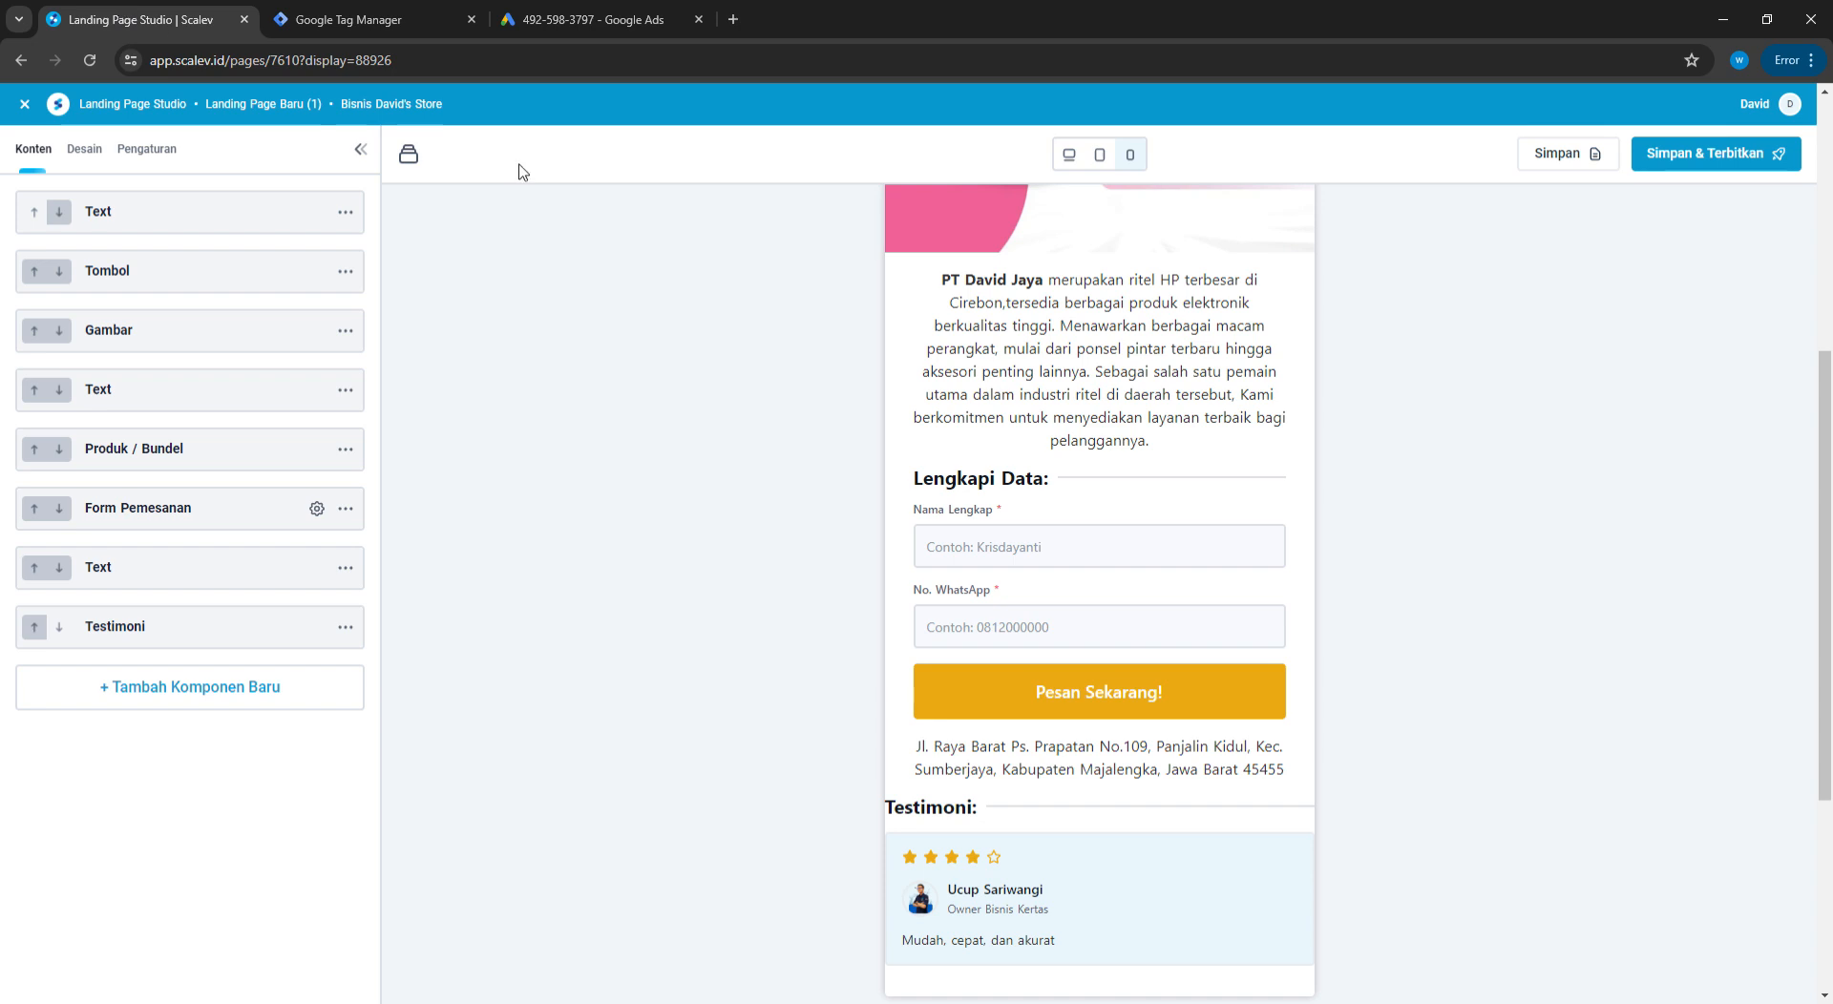
Open Scalev's Analitik settings and show the Google Tag Manager entries
left_click(25, 104)
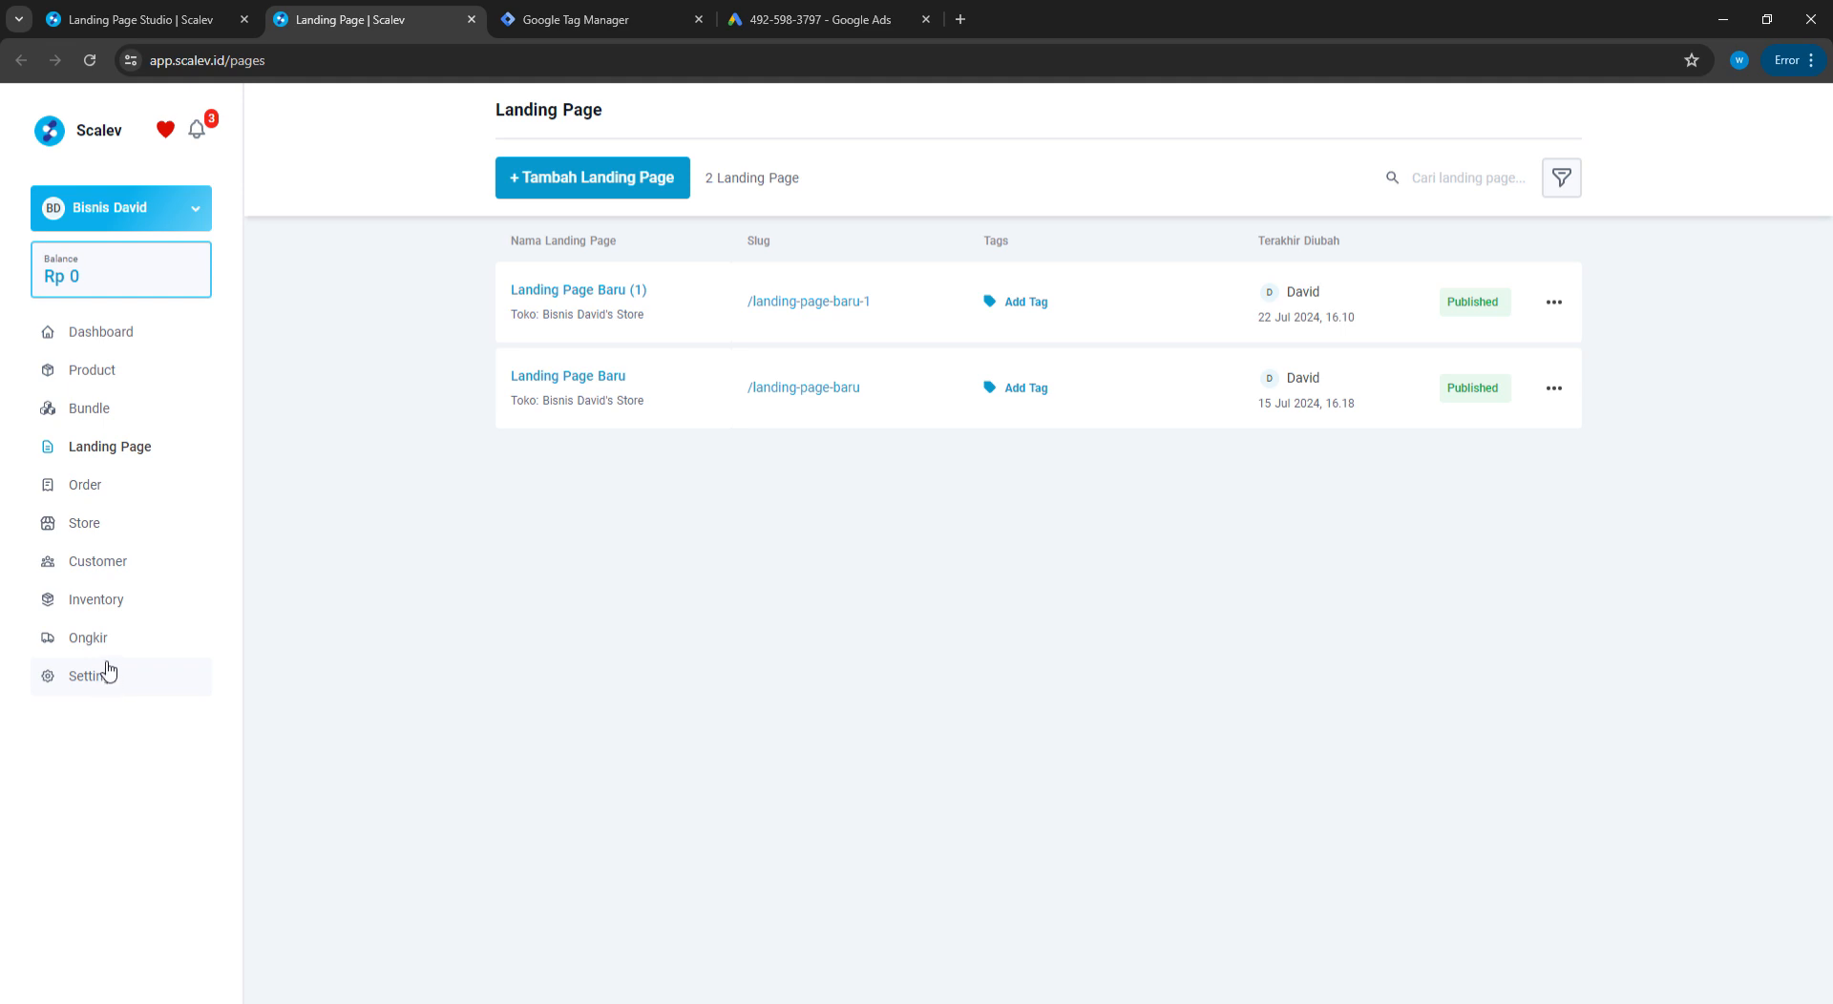
left_click(84, 676)
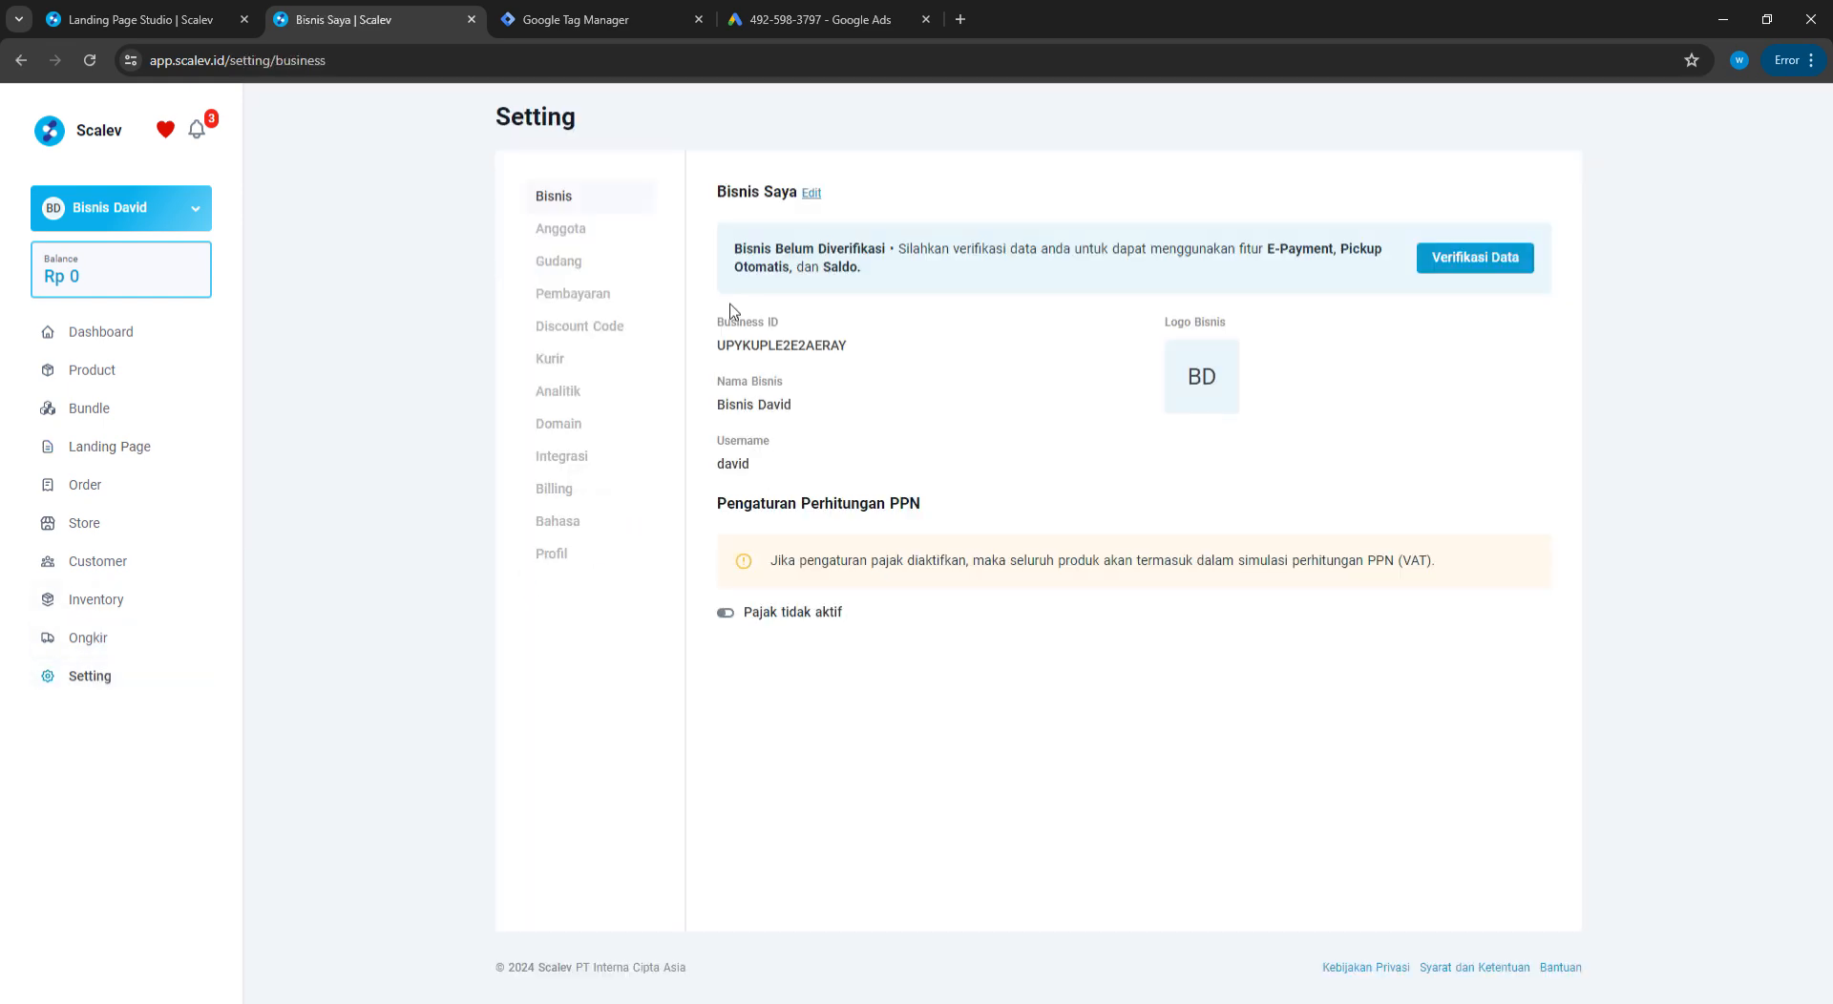
left_click(563, 390)
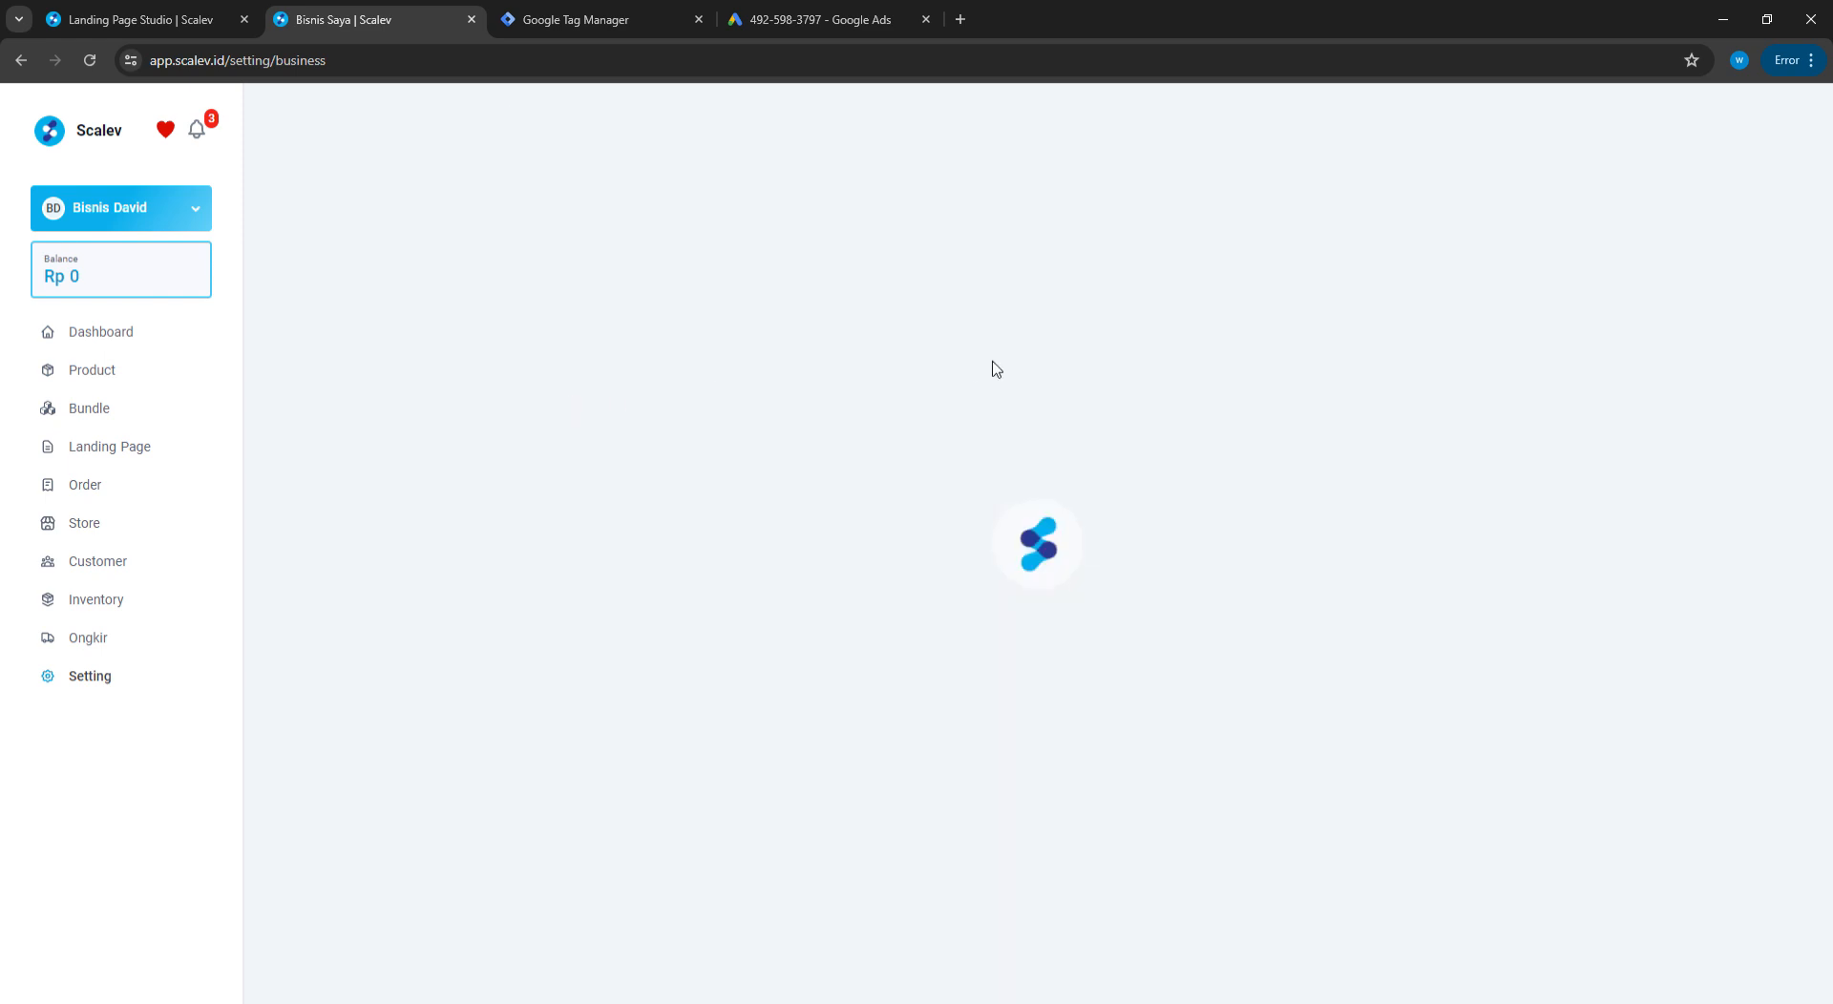
left_click(84, 676)
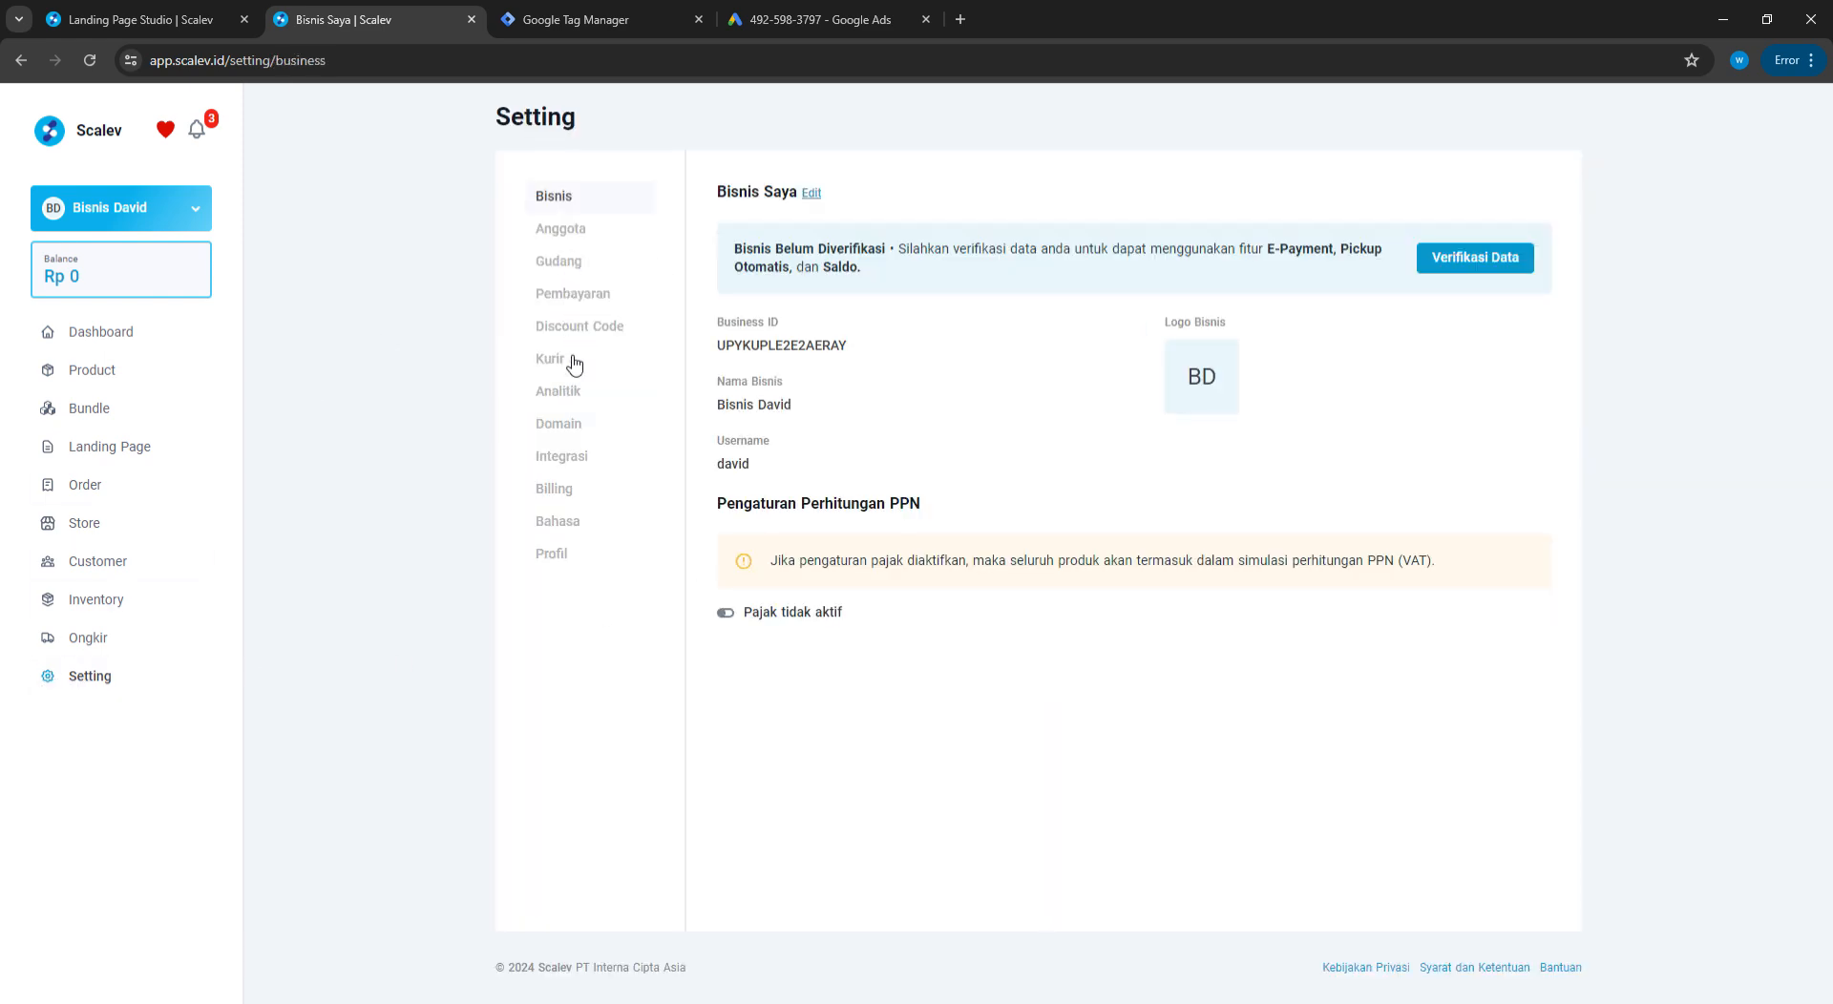
left_click(569, 391)
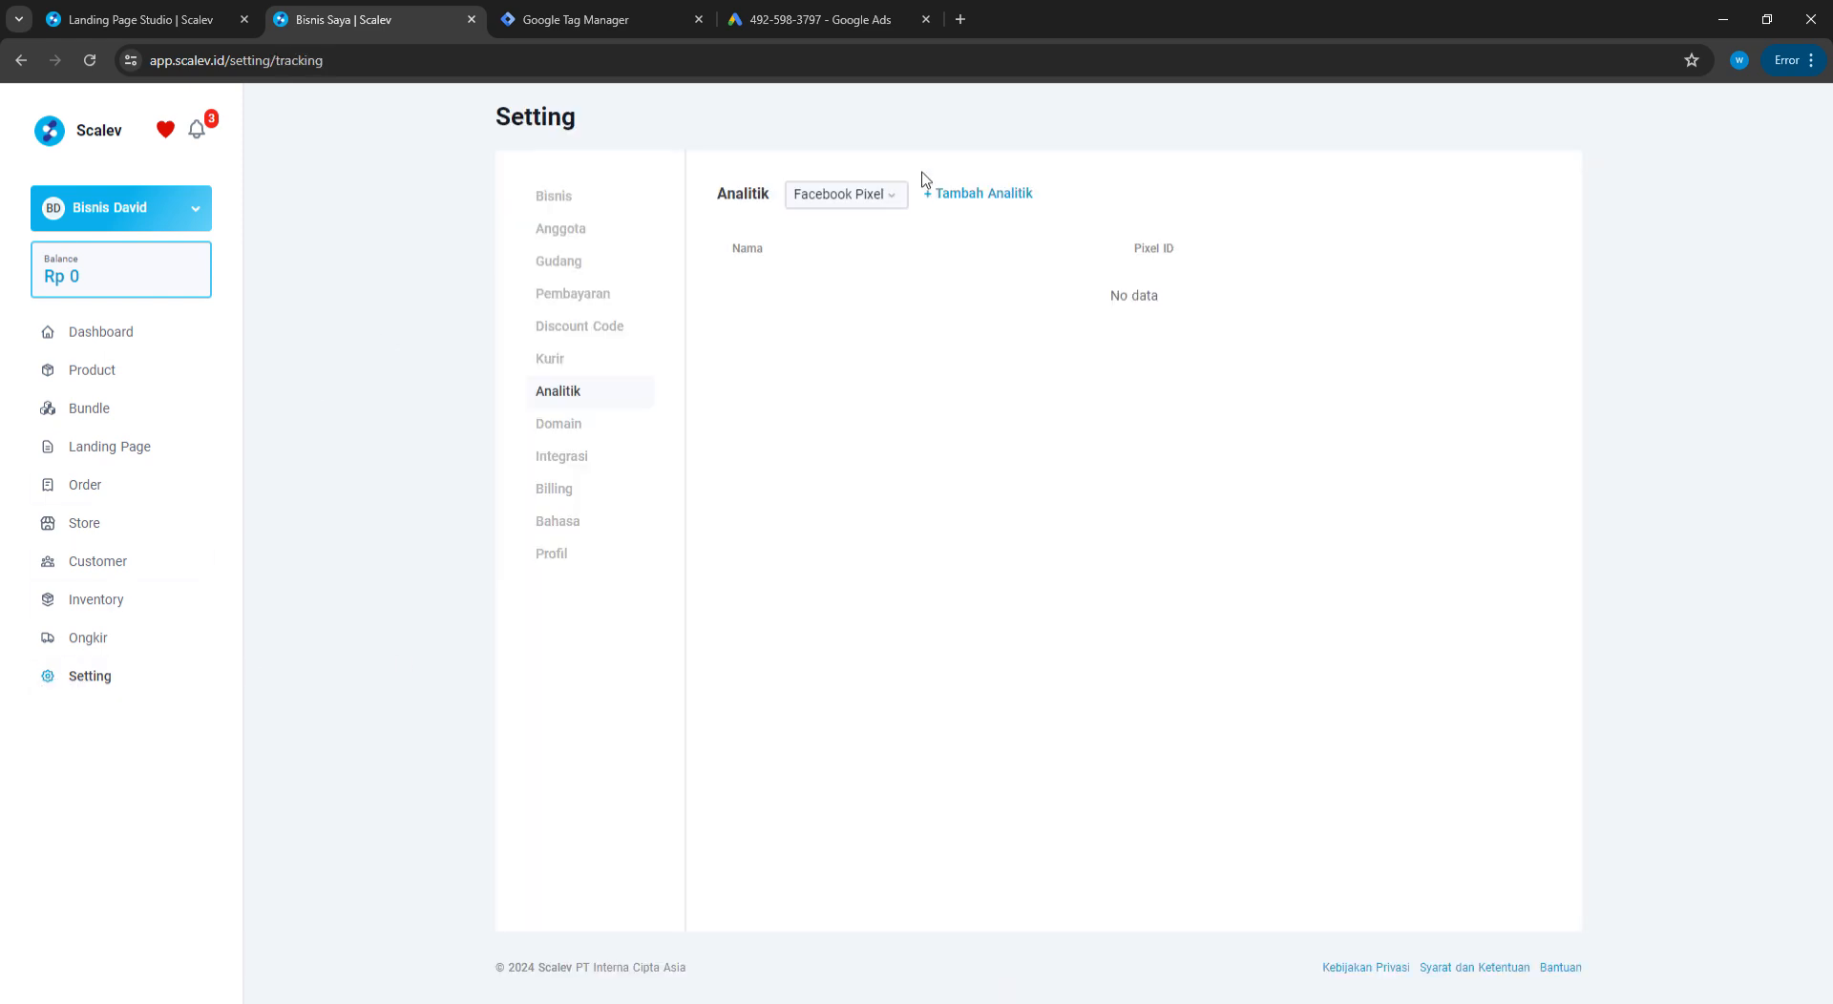
left_click(876, 195)
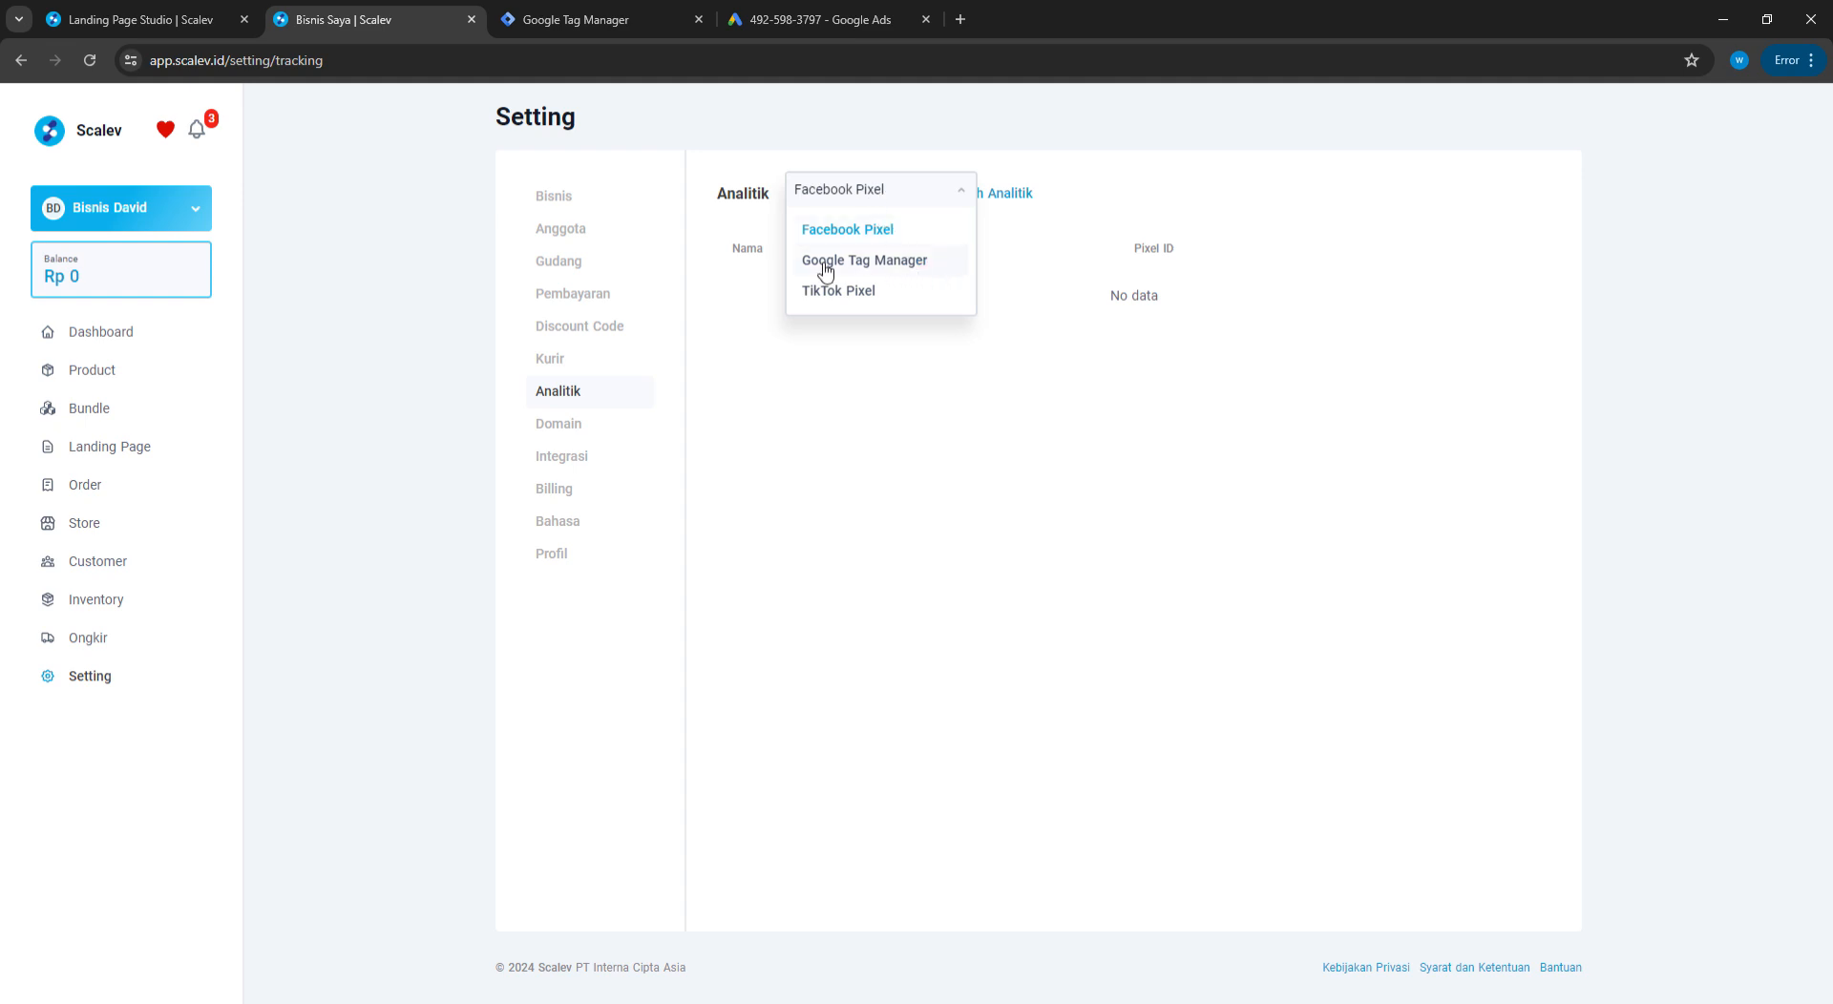
left_click(856, 264)
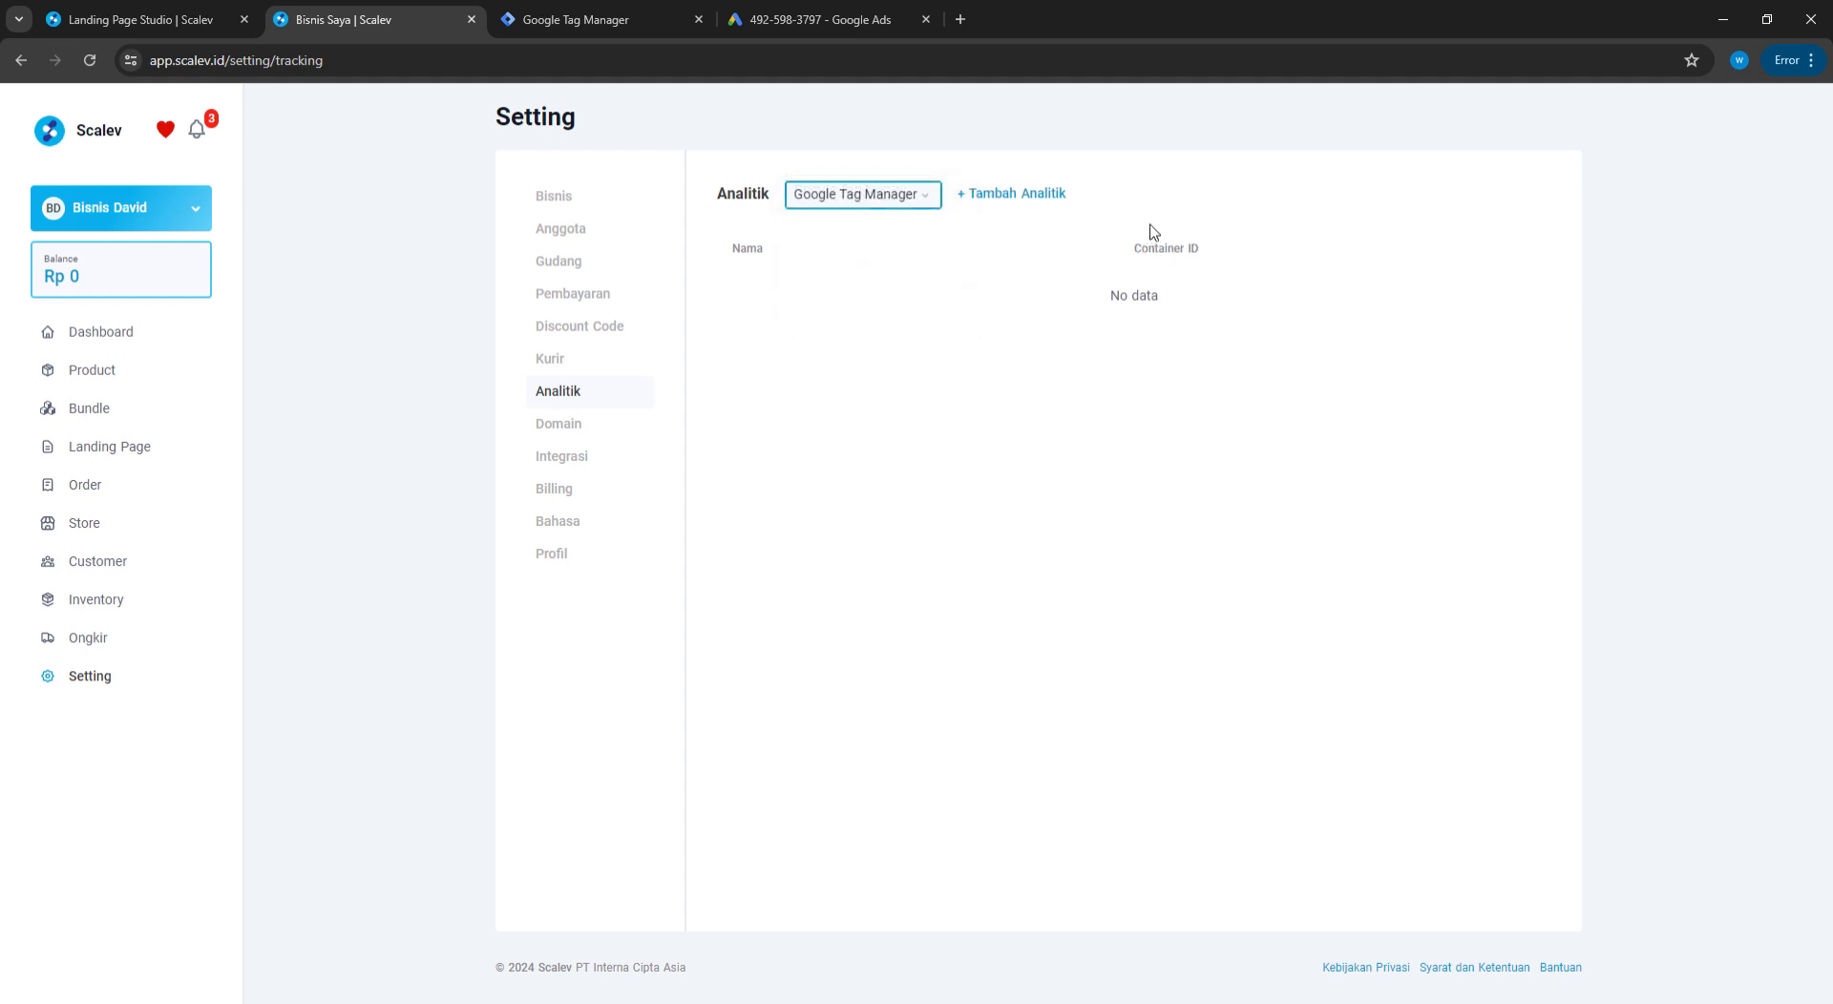
Add a Google Tag Manager entry named Handphone with container ID GTM-MZ9BV7PD and save it
left_click(1019, 195)
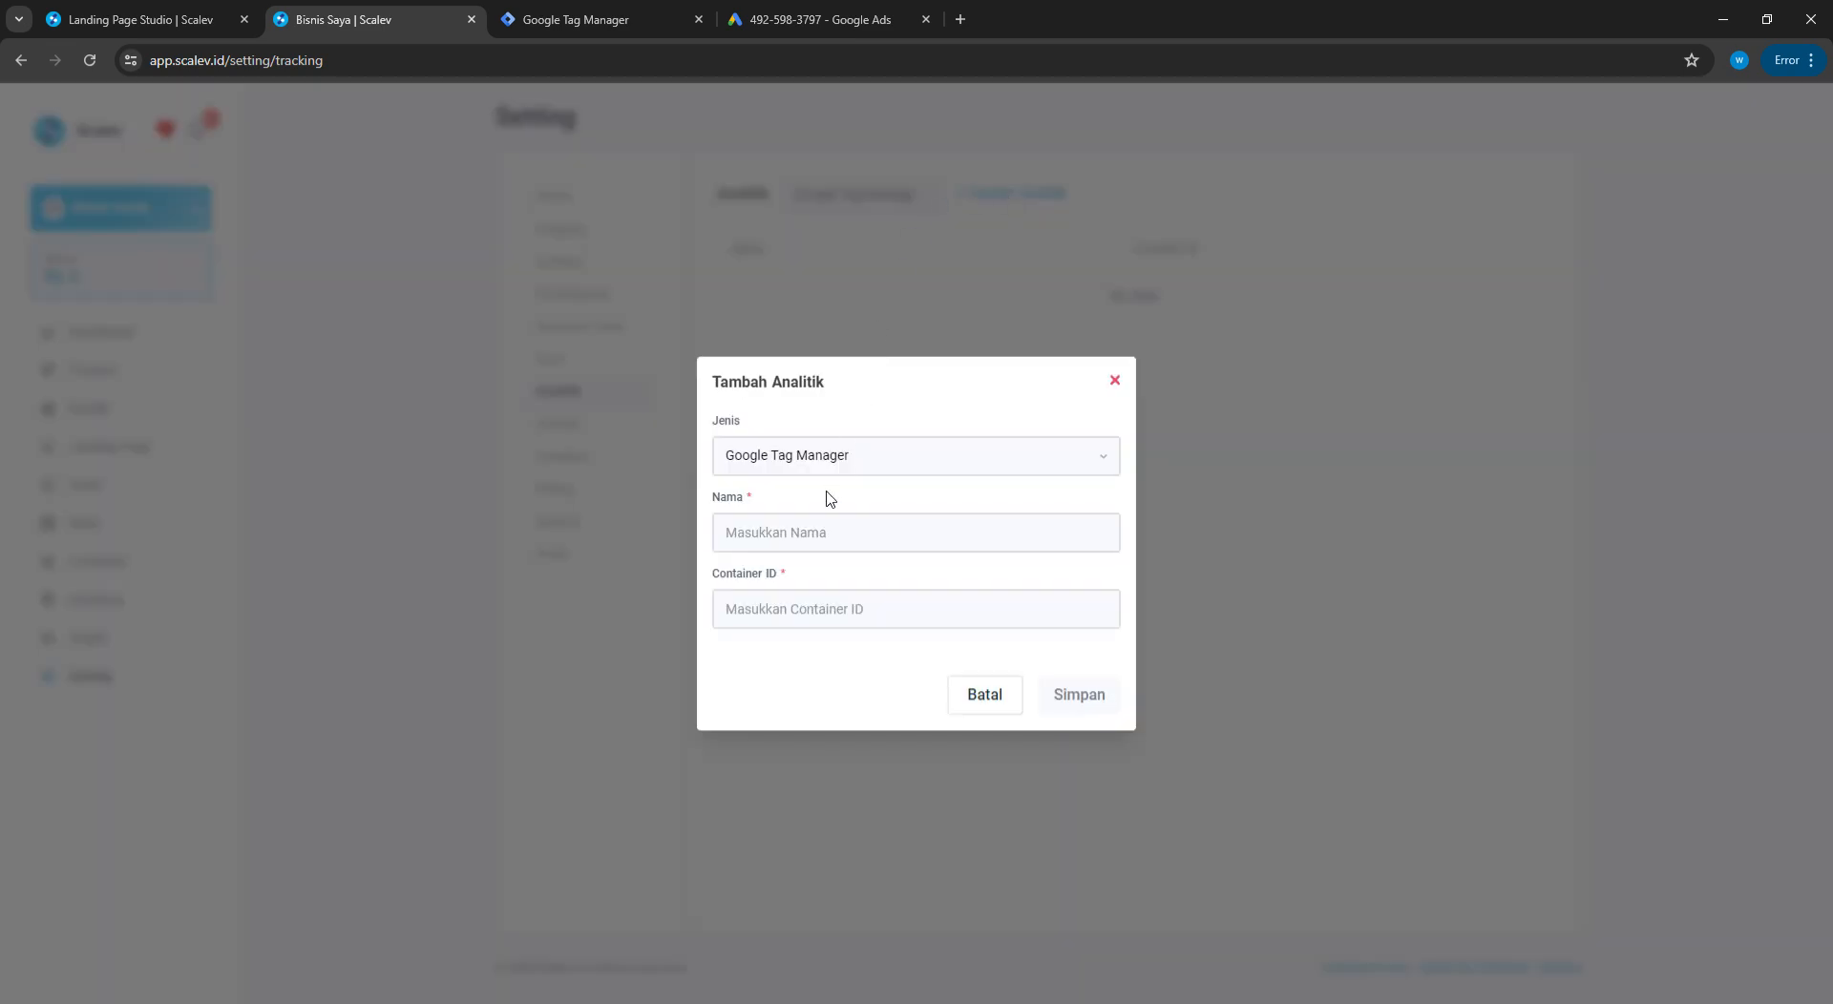
left_click(967, 534)
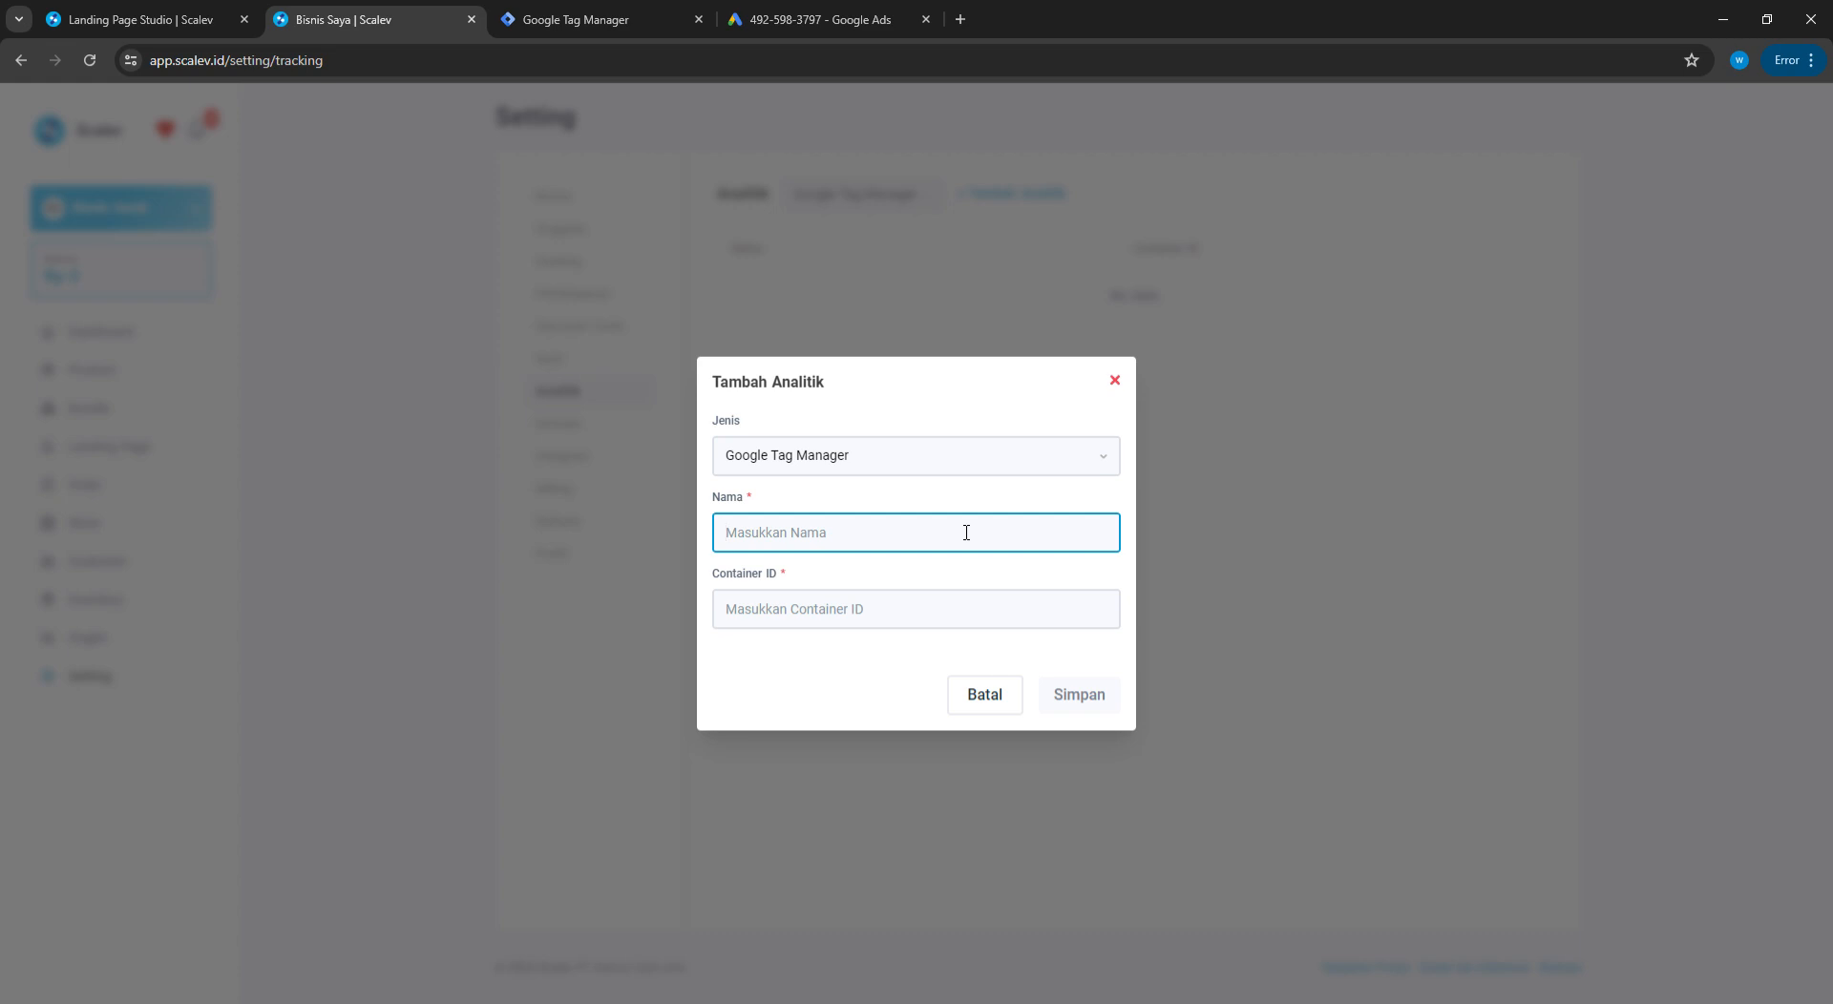
type("HA")
key("BackSpace")
type("Ha")
left_click(857, 629)
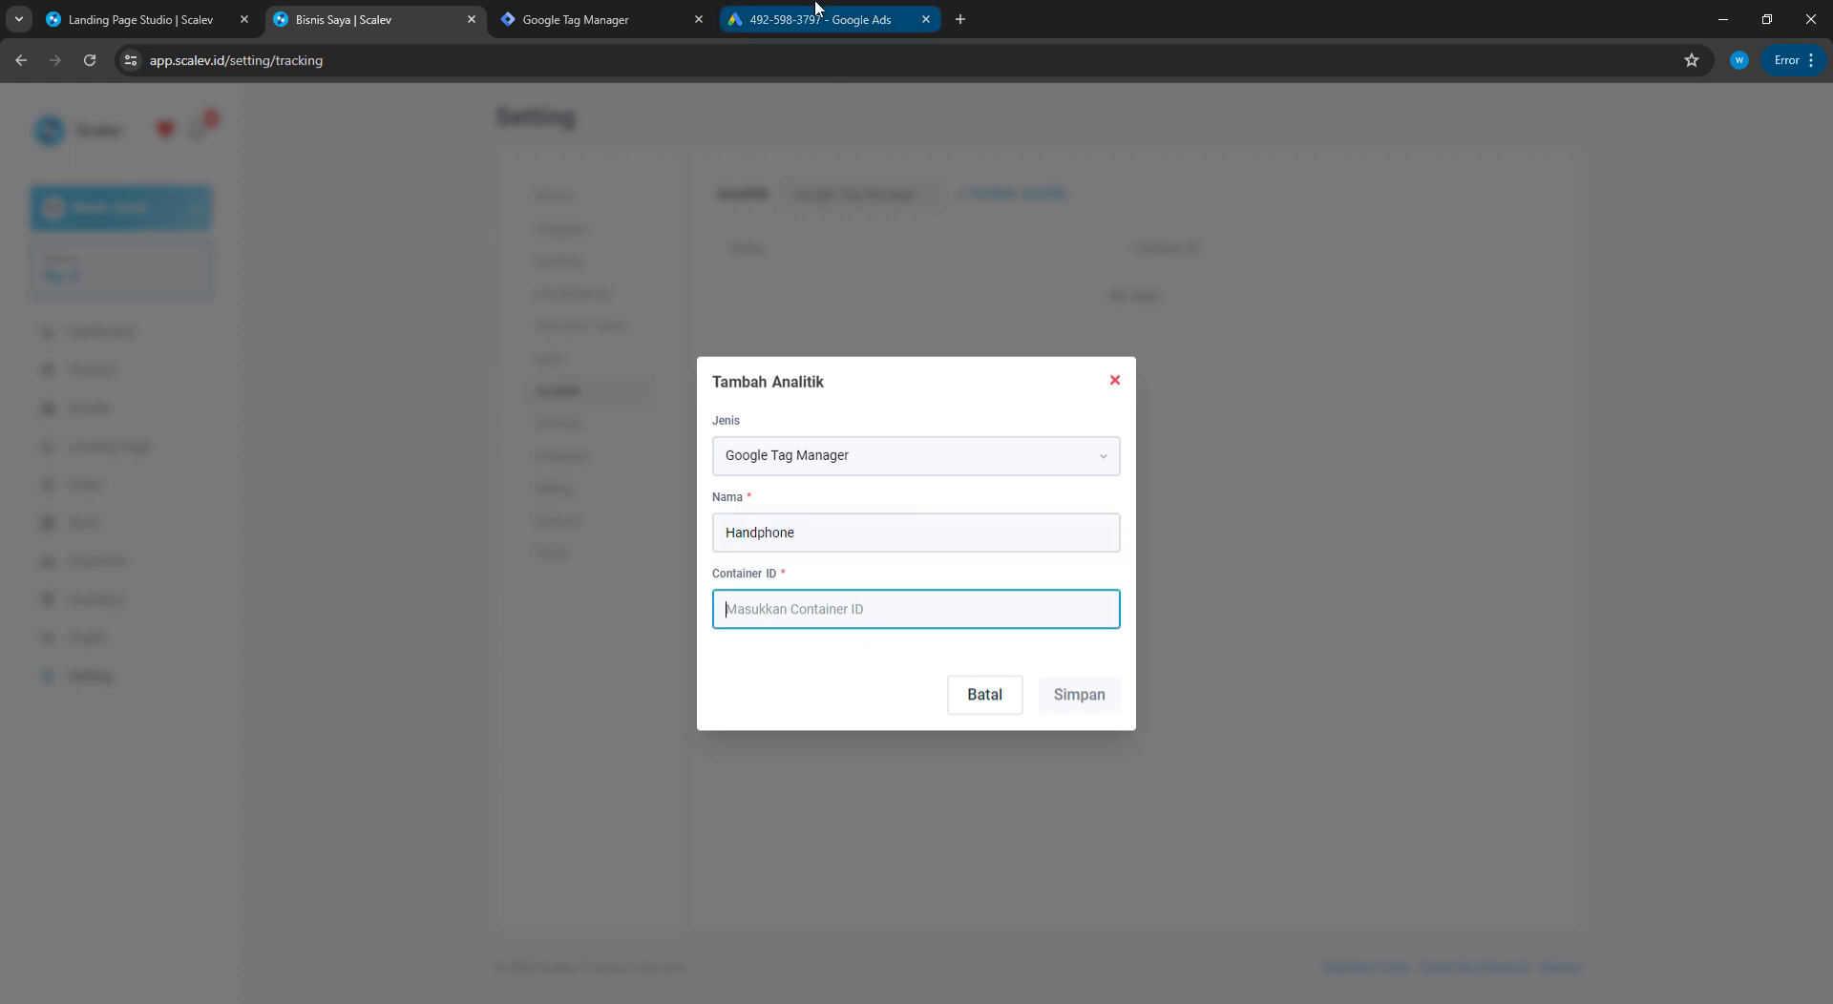
left_click(611, 18)
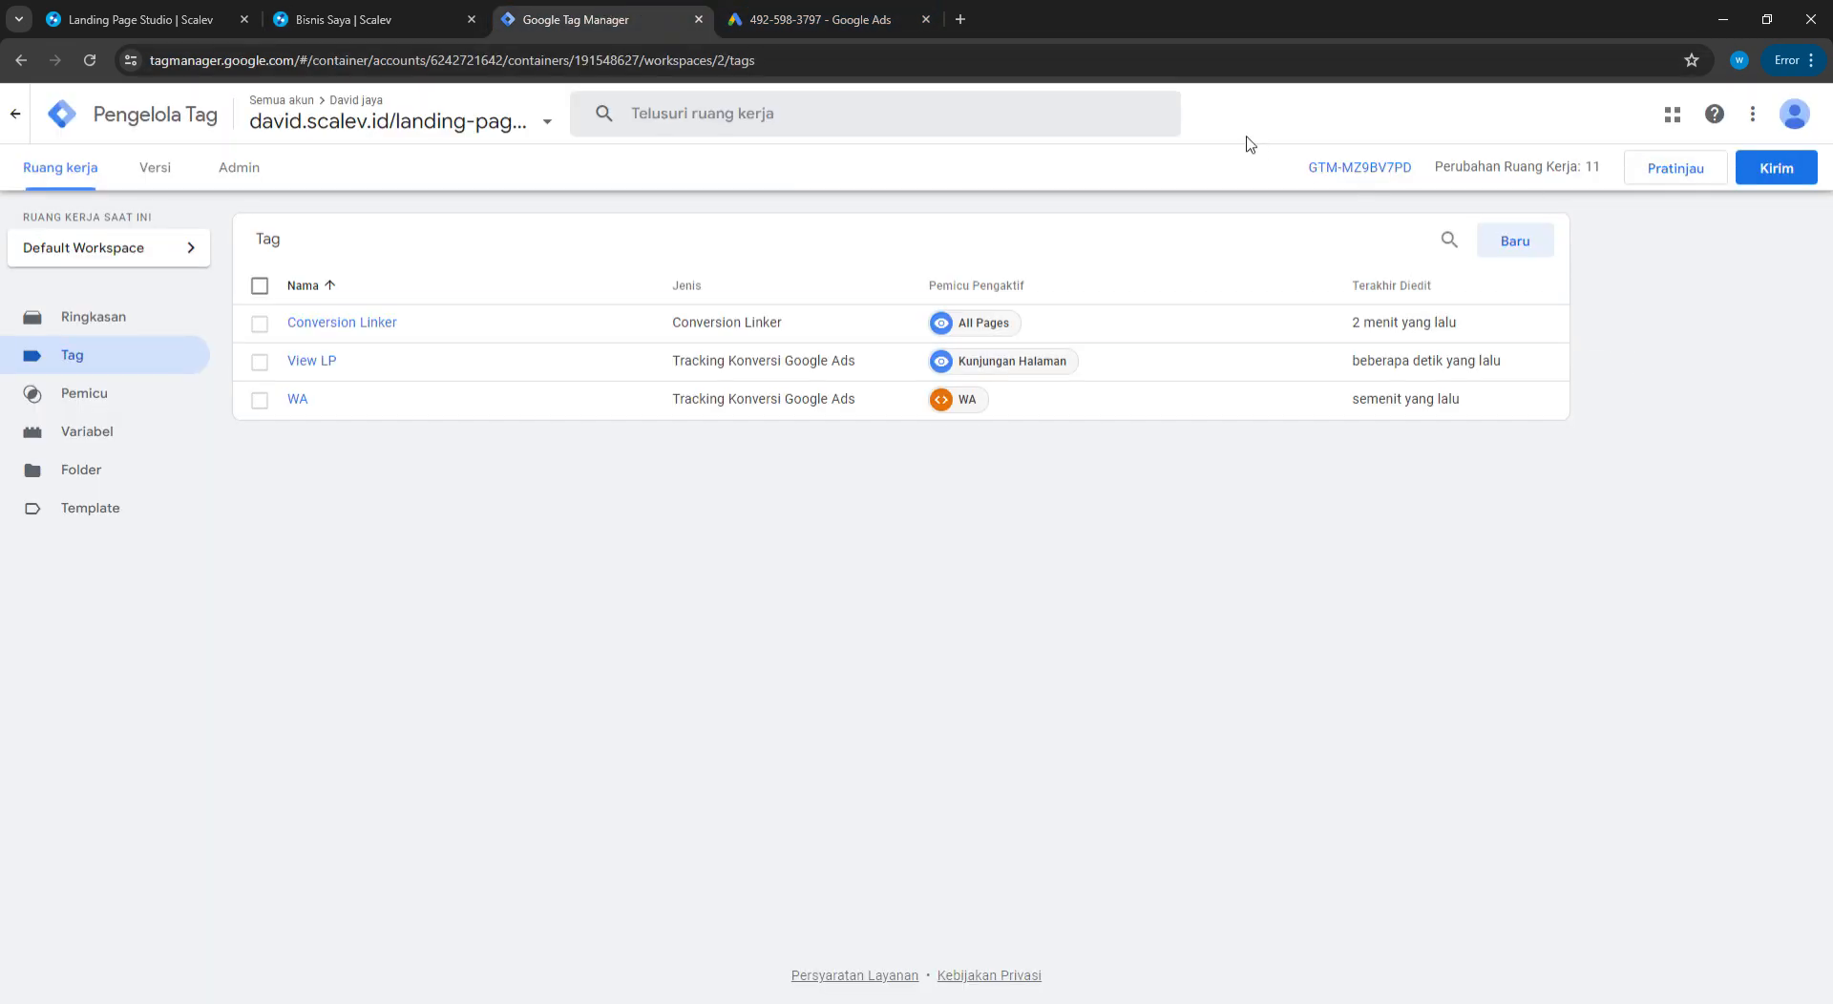
left_click_drag(1299, 167, 1420, 196)
key("ctrl+c")
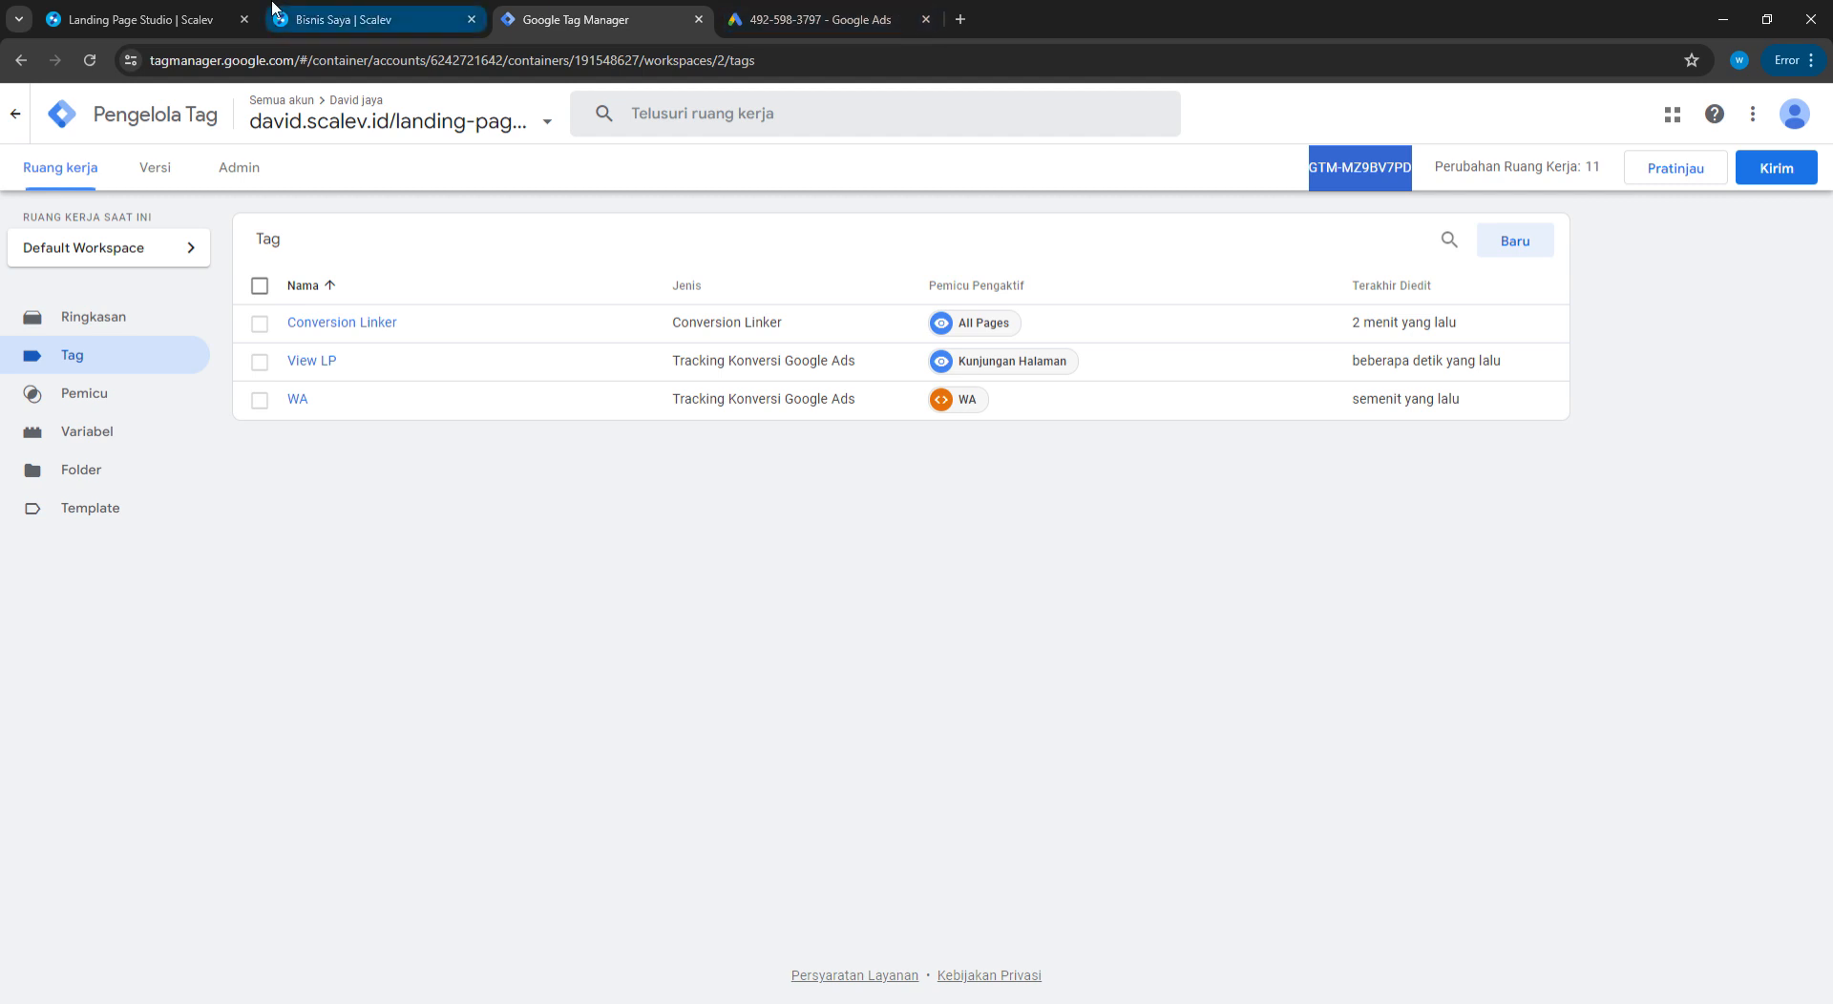
left_click(234, 13)
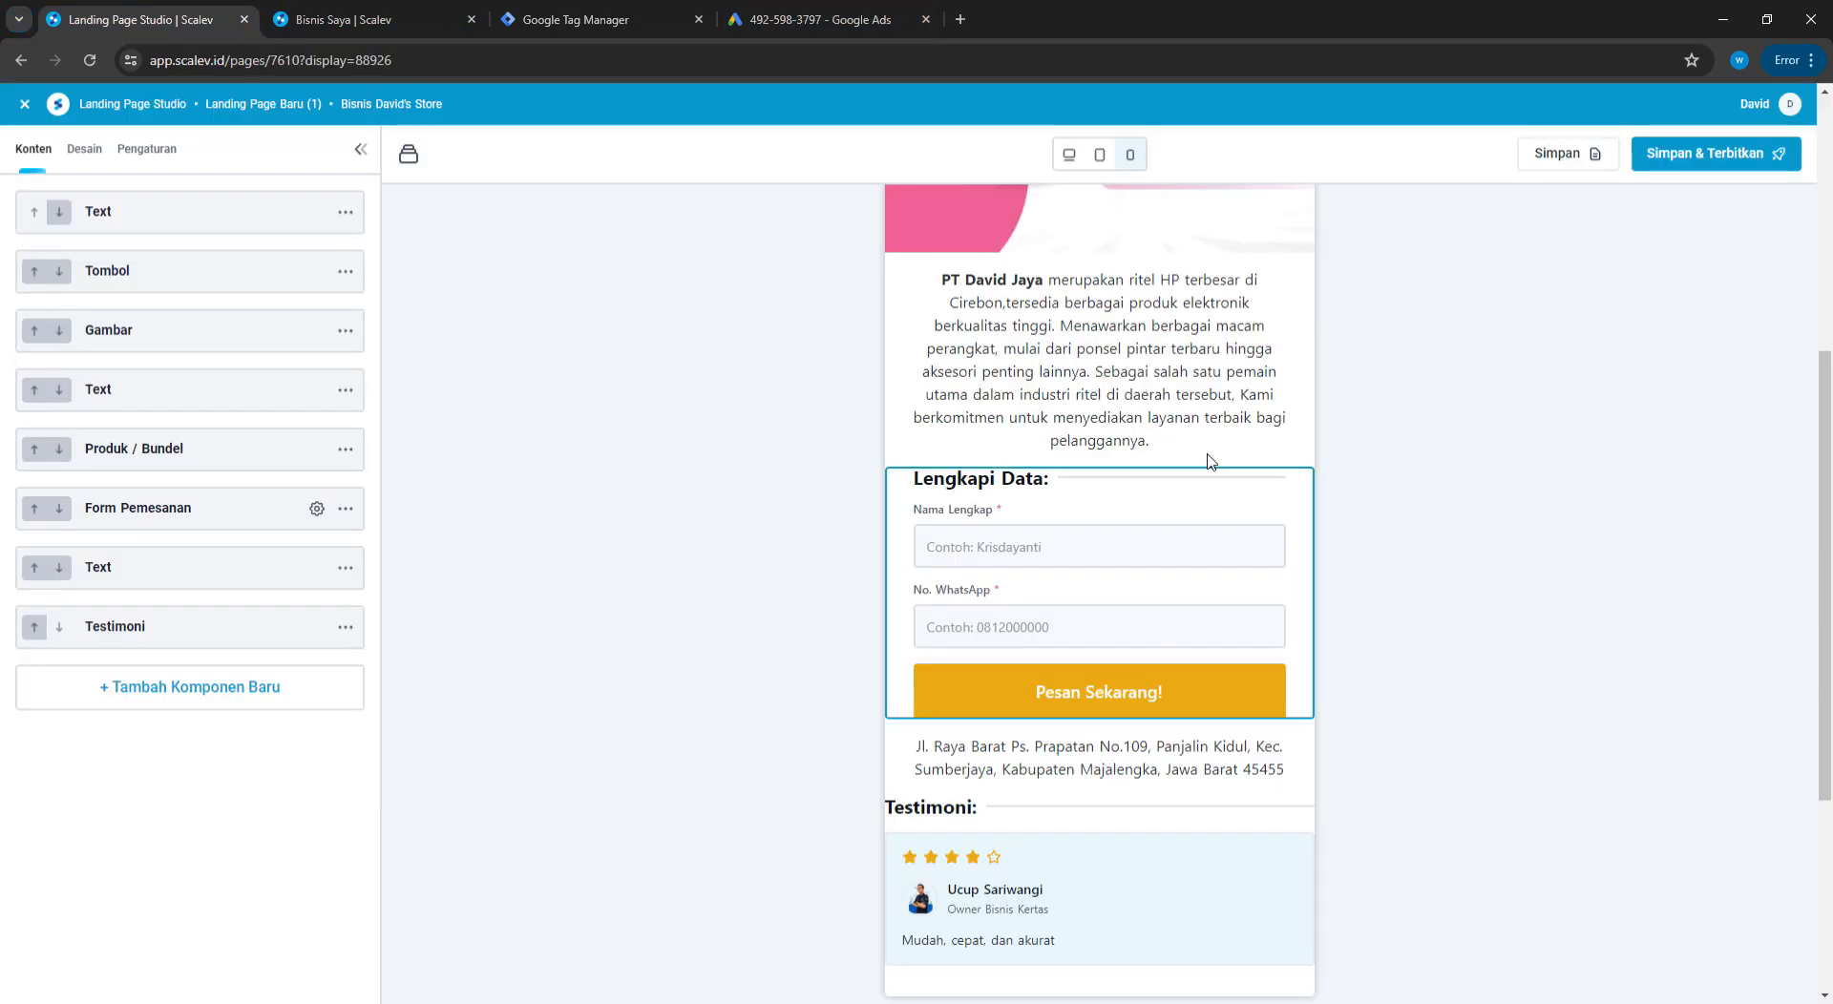
left_click(405, 12)
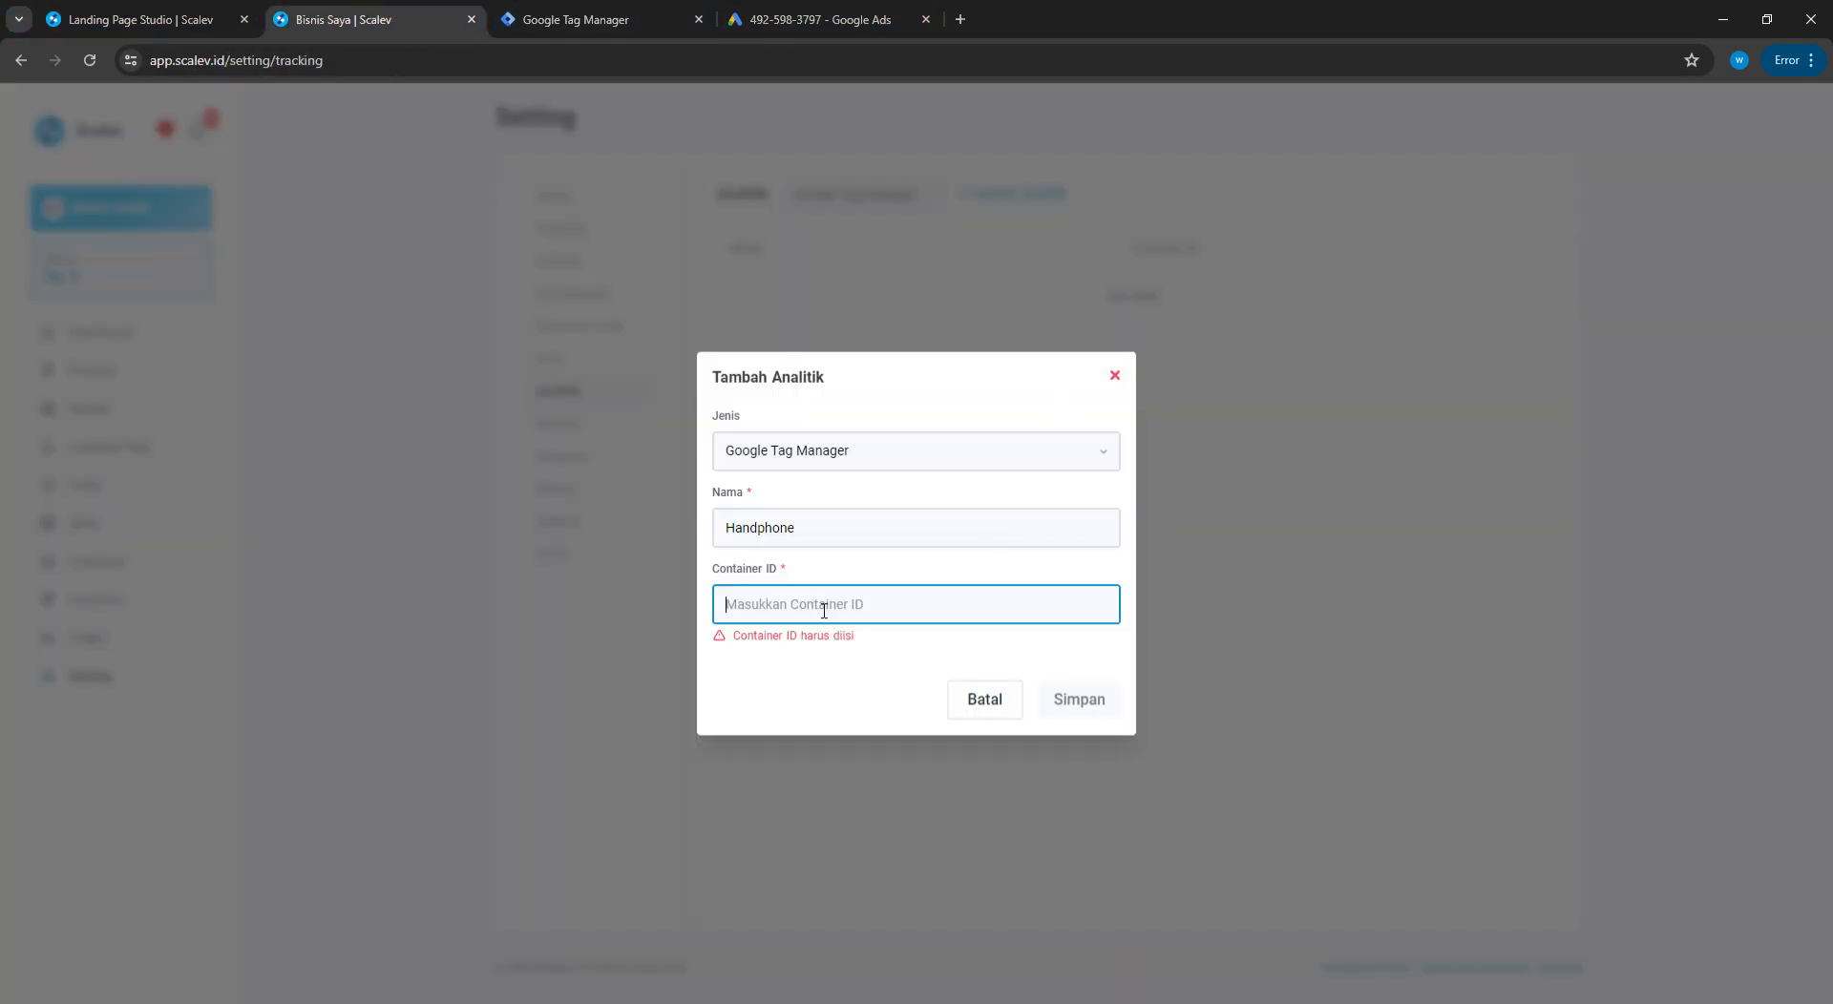
key("ctrl+v")
left_click(1085, 703)
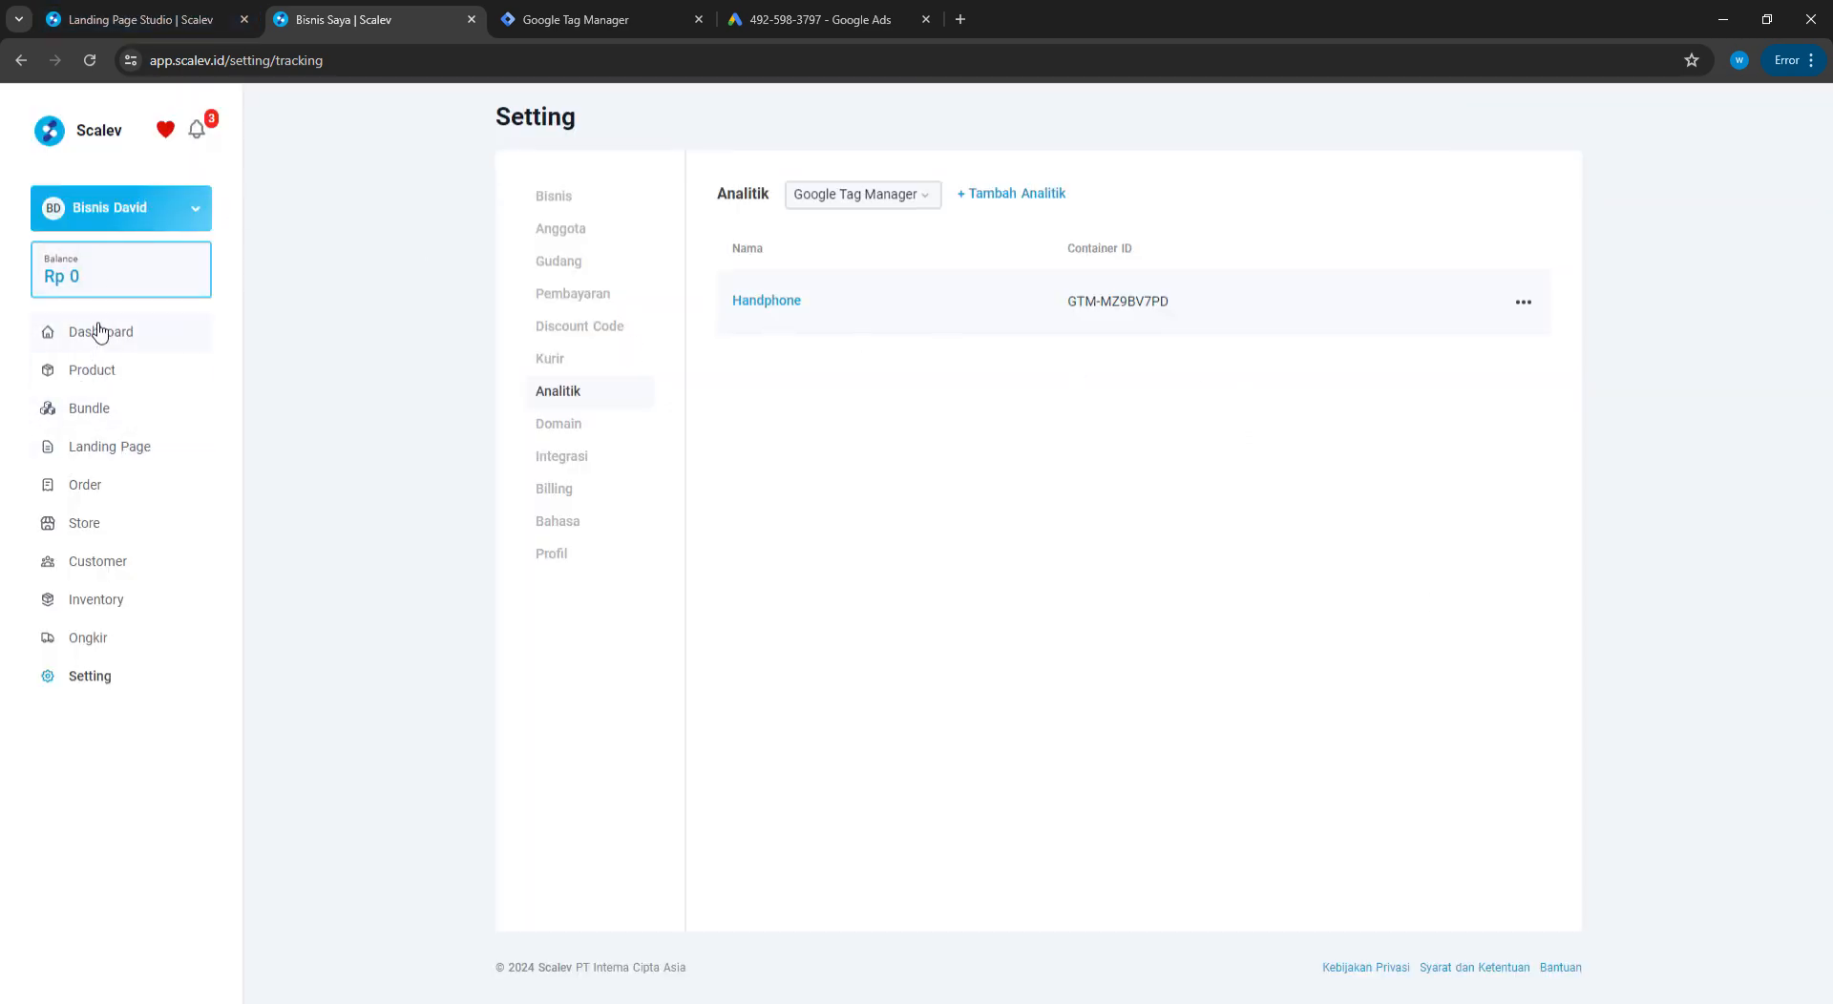
In Landing Page Baru (1) settings, select the Handphone Tag Manager container
left_click(243, 20)
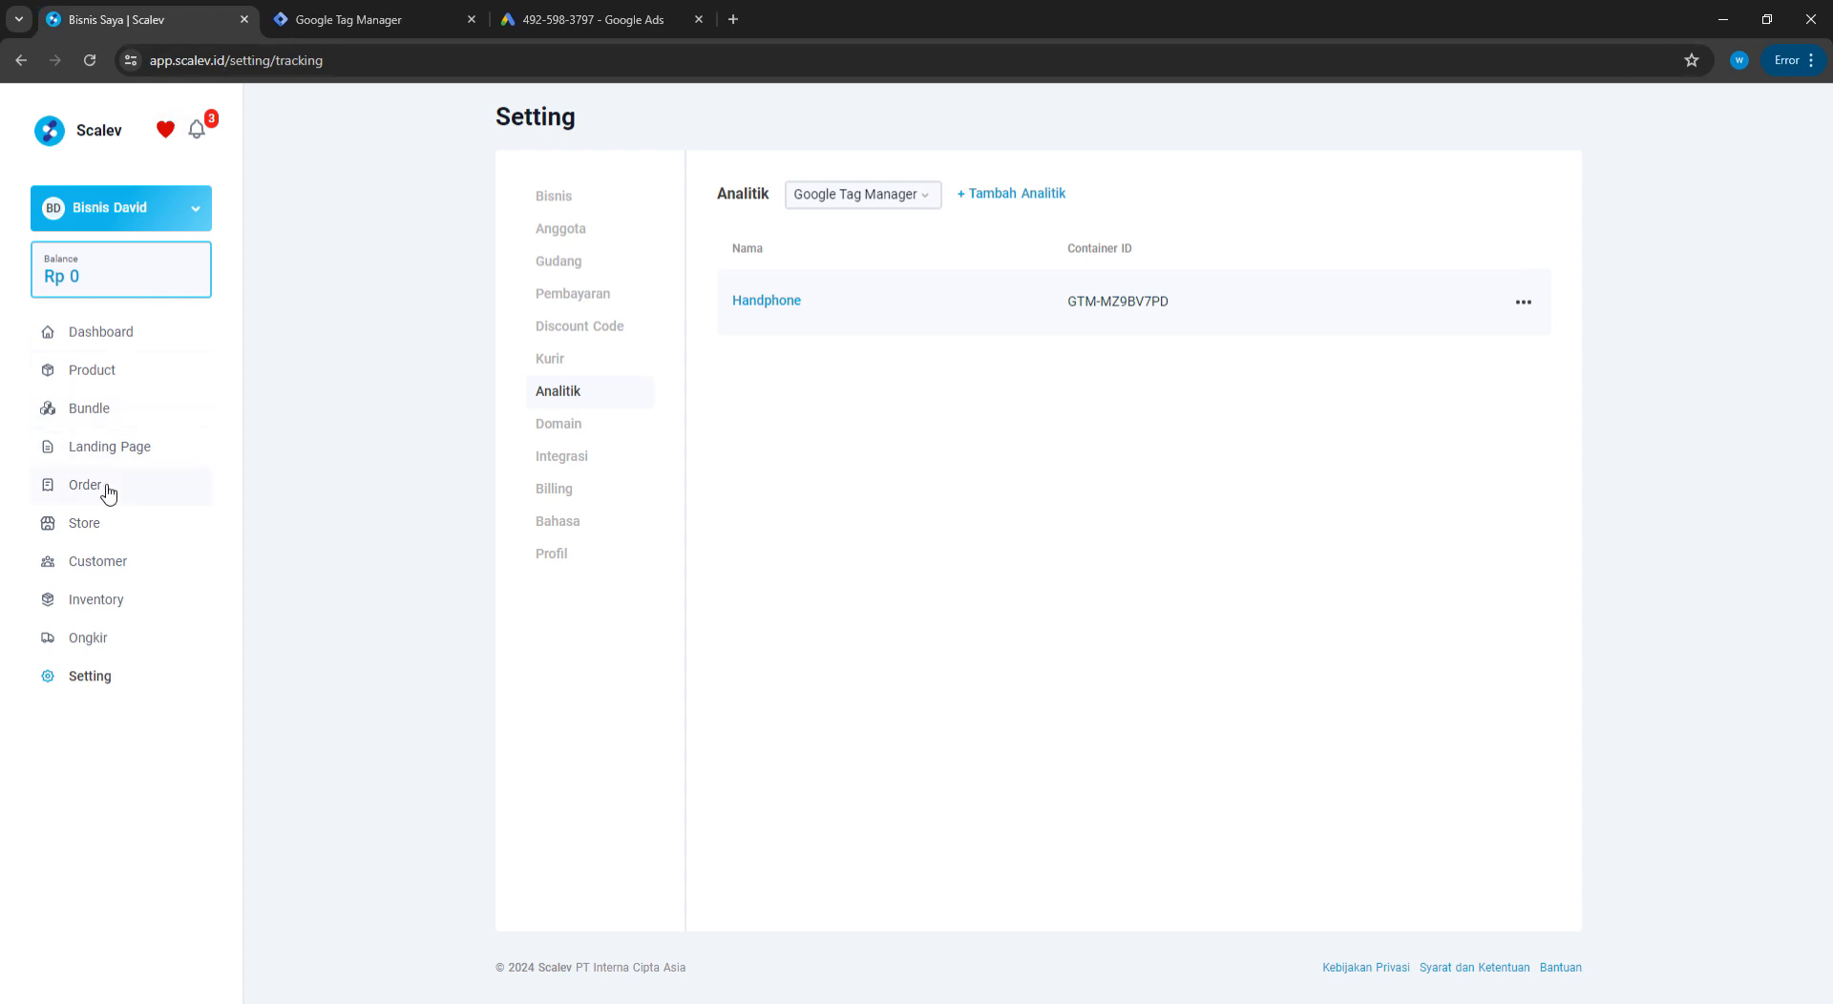
left_click(106, 450)
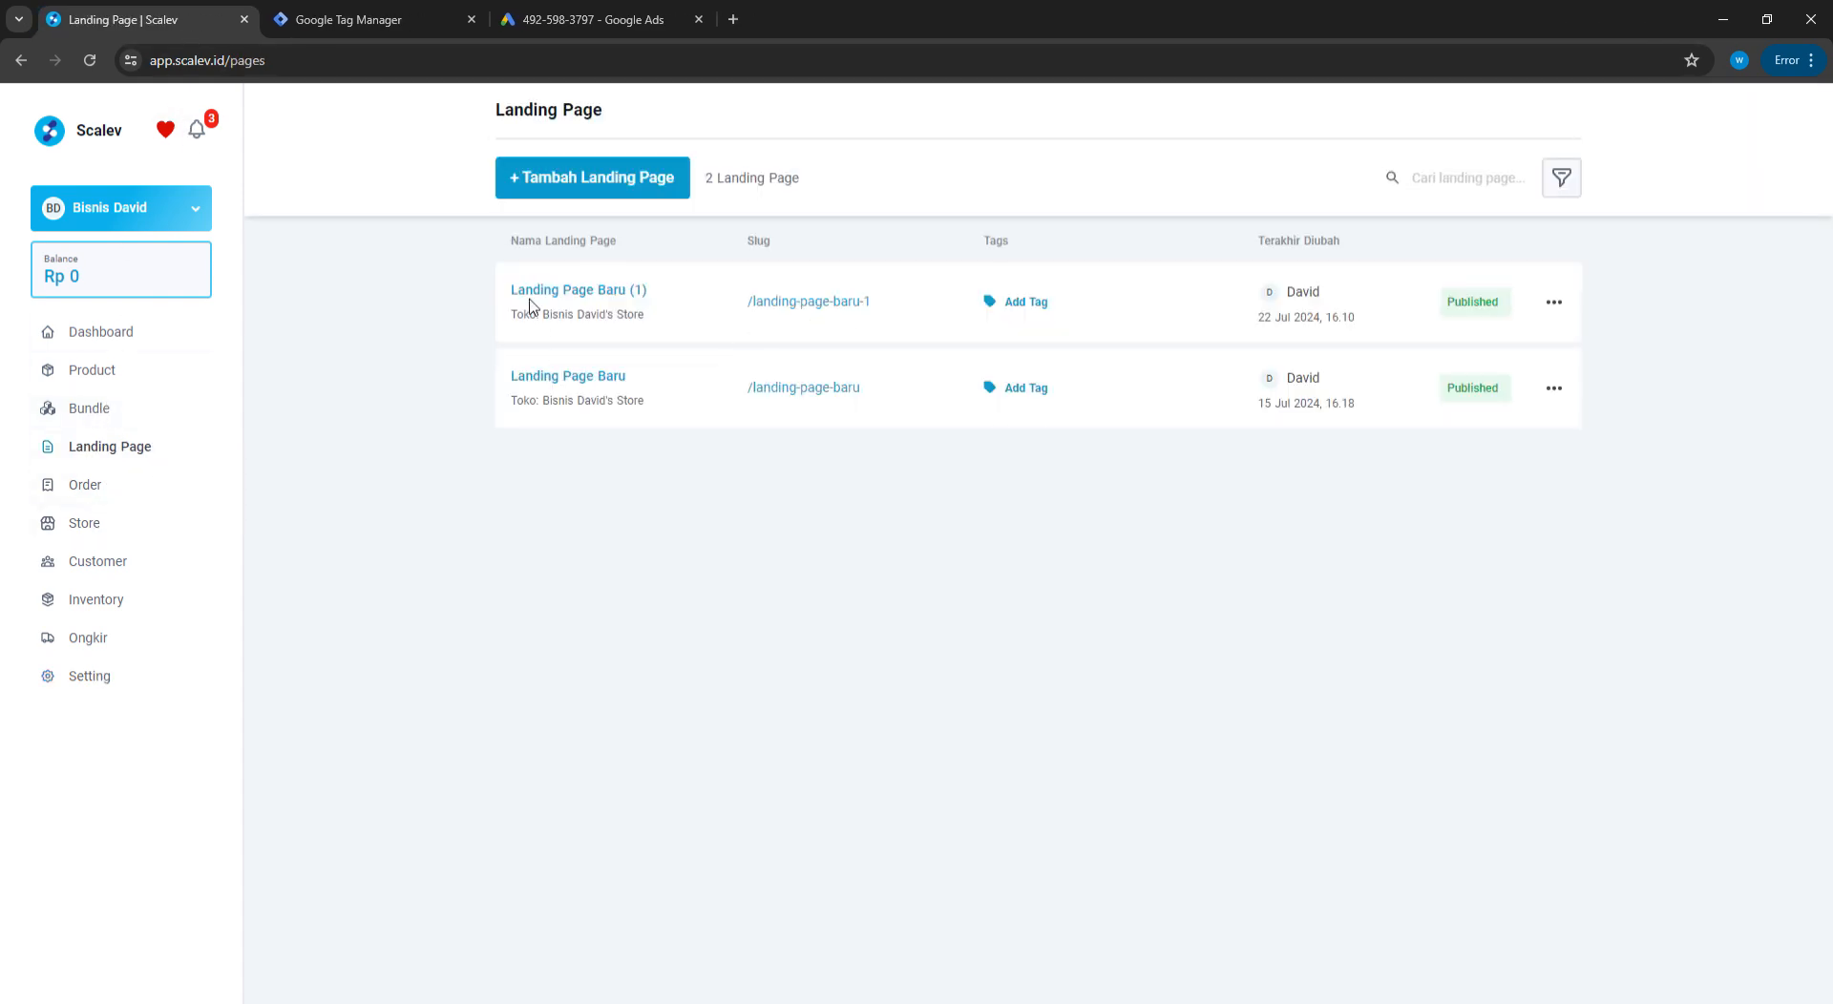
left_click(590, 290)
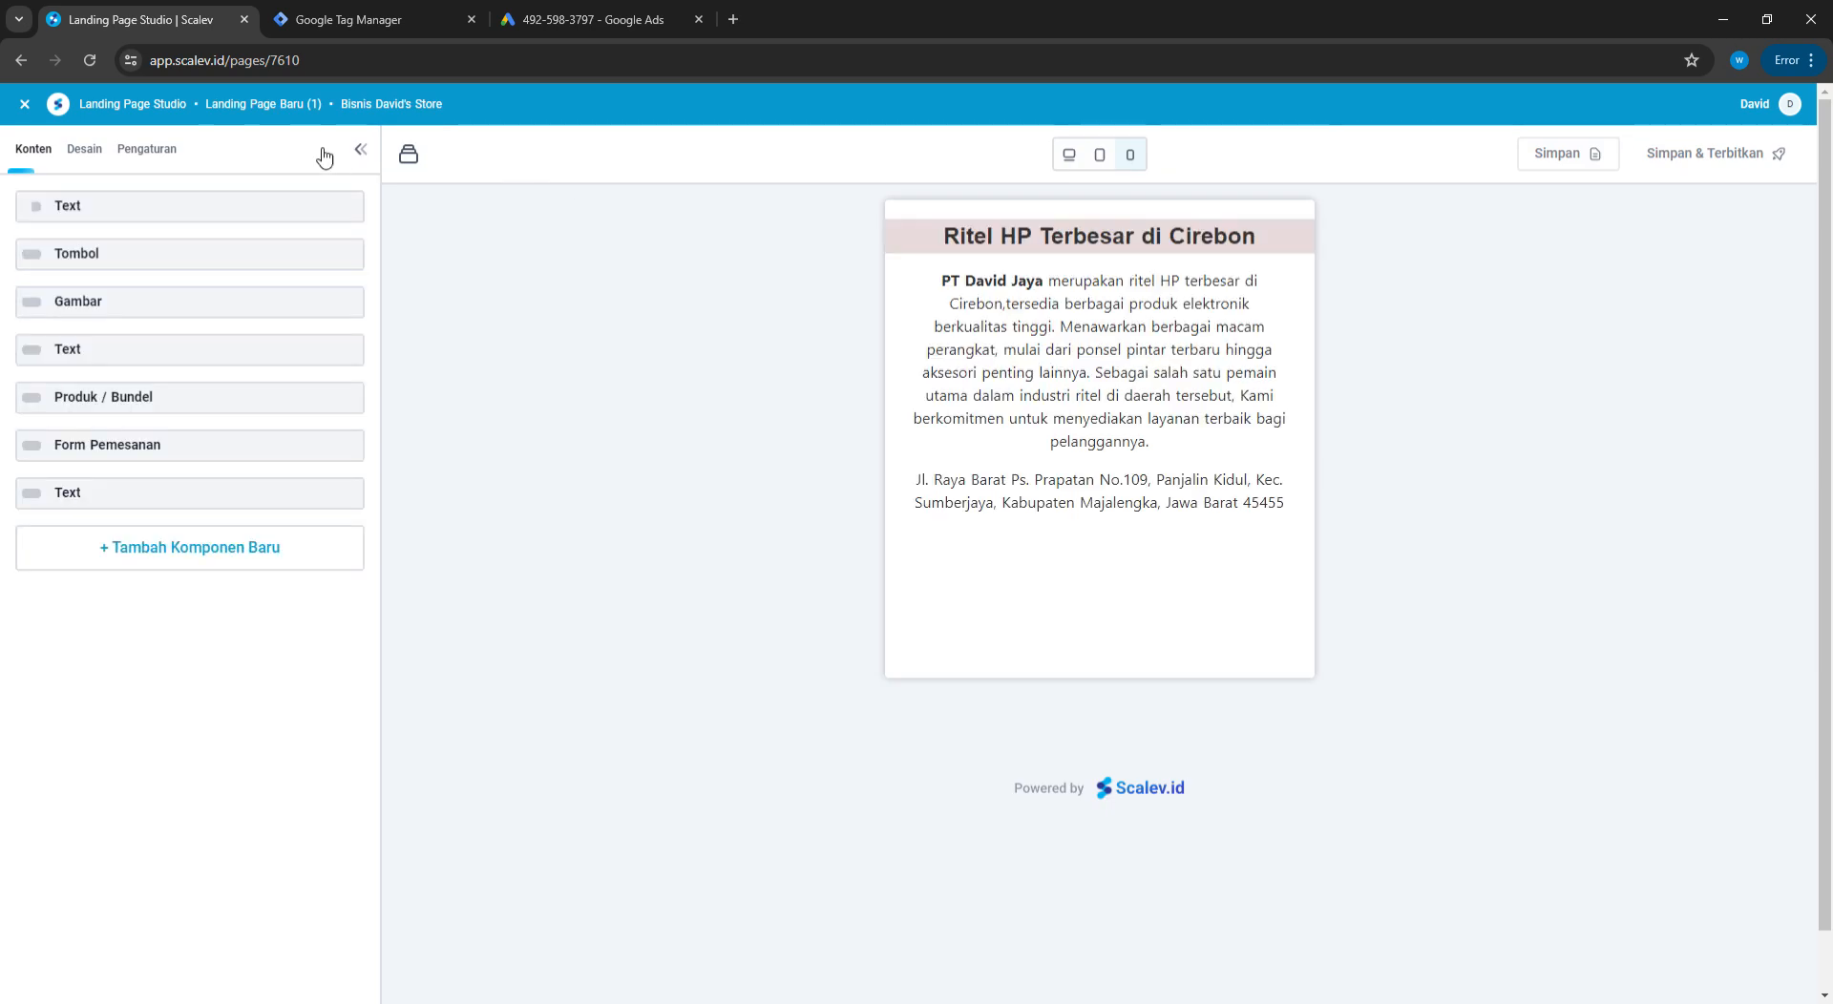
left_click(151, 150)
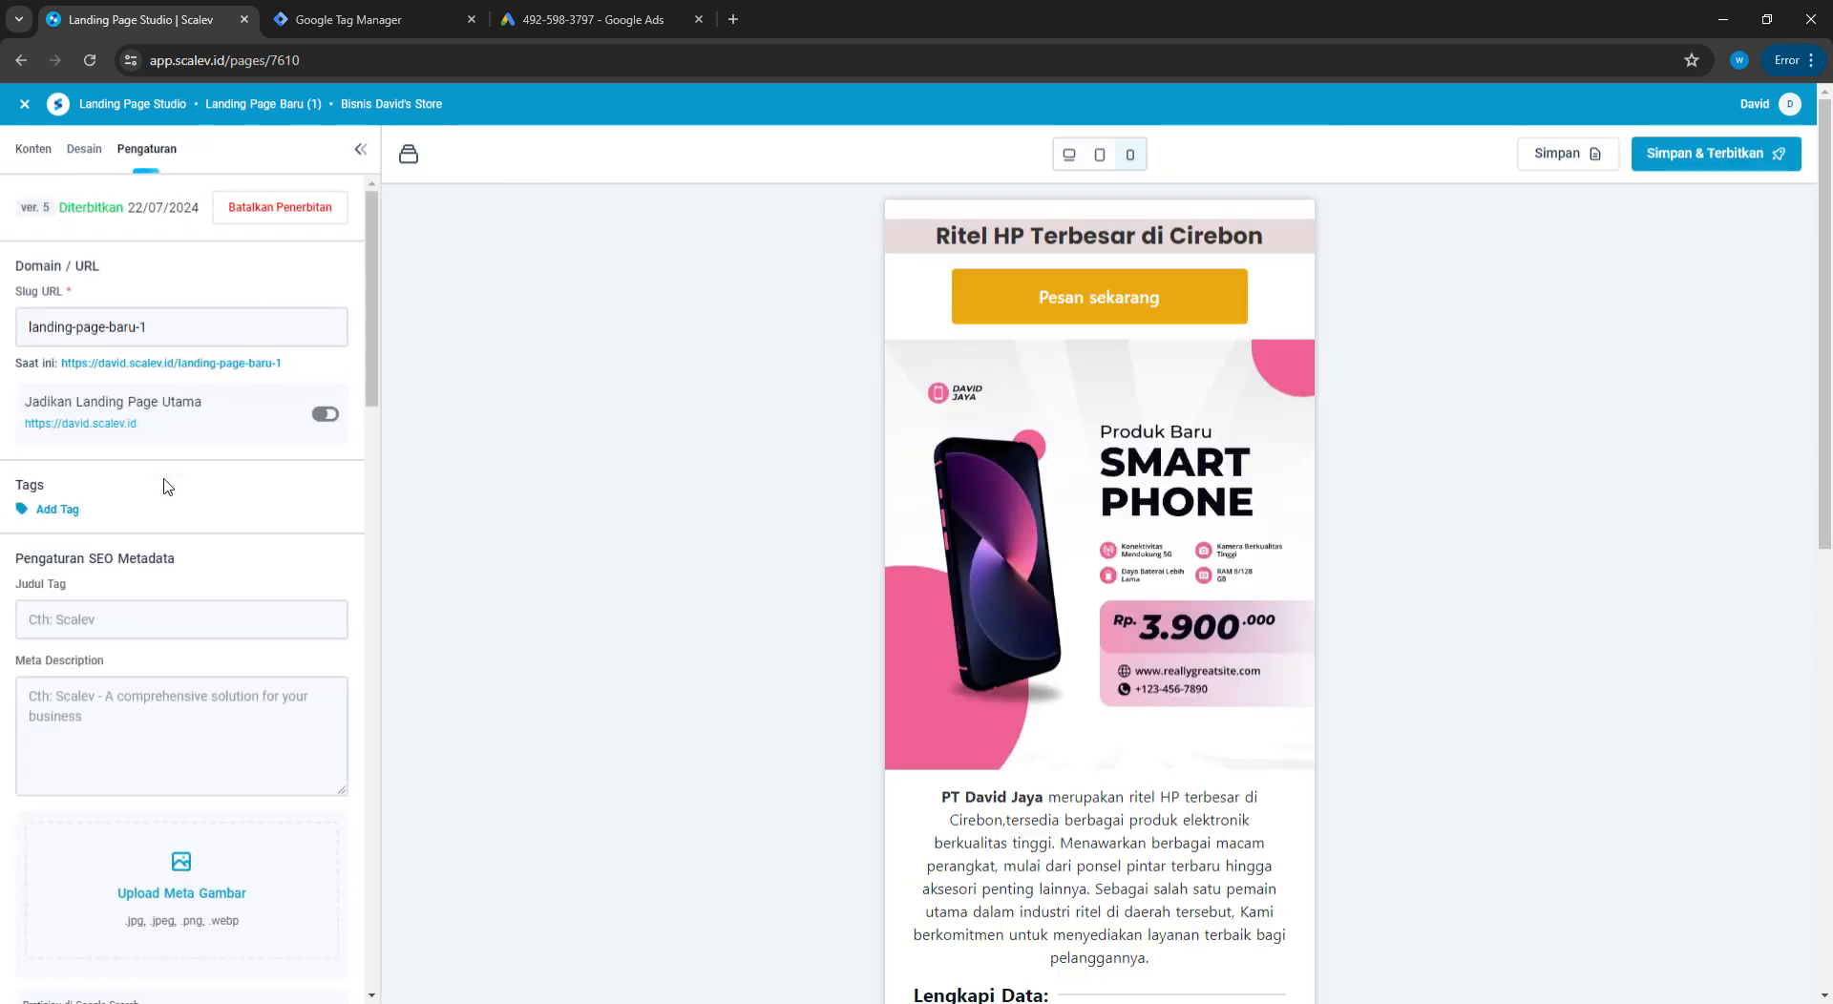
scroll(167, 688, "down", 15)
scroll(182, 706, "down", 10)
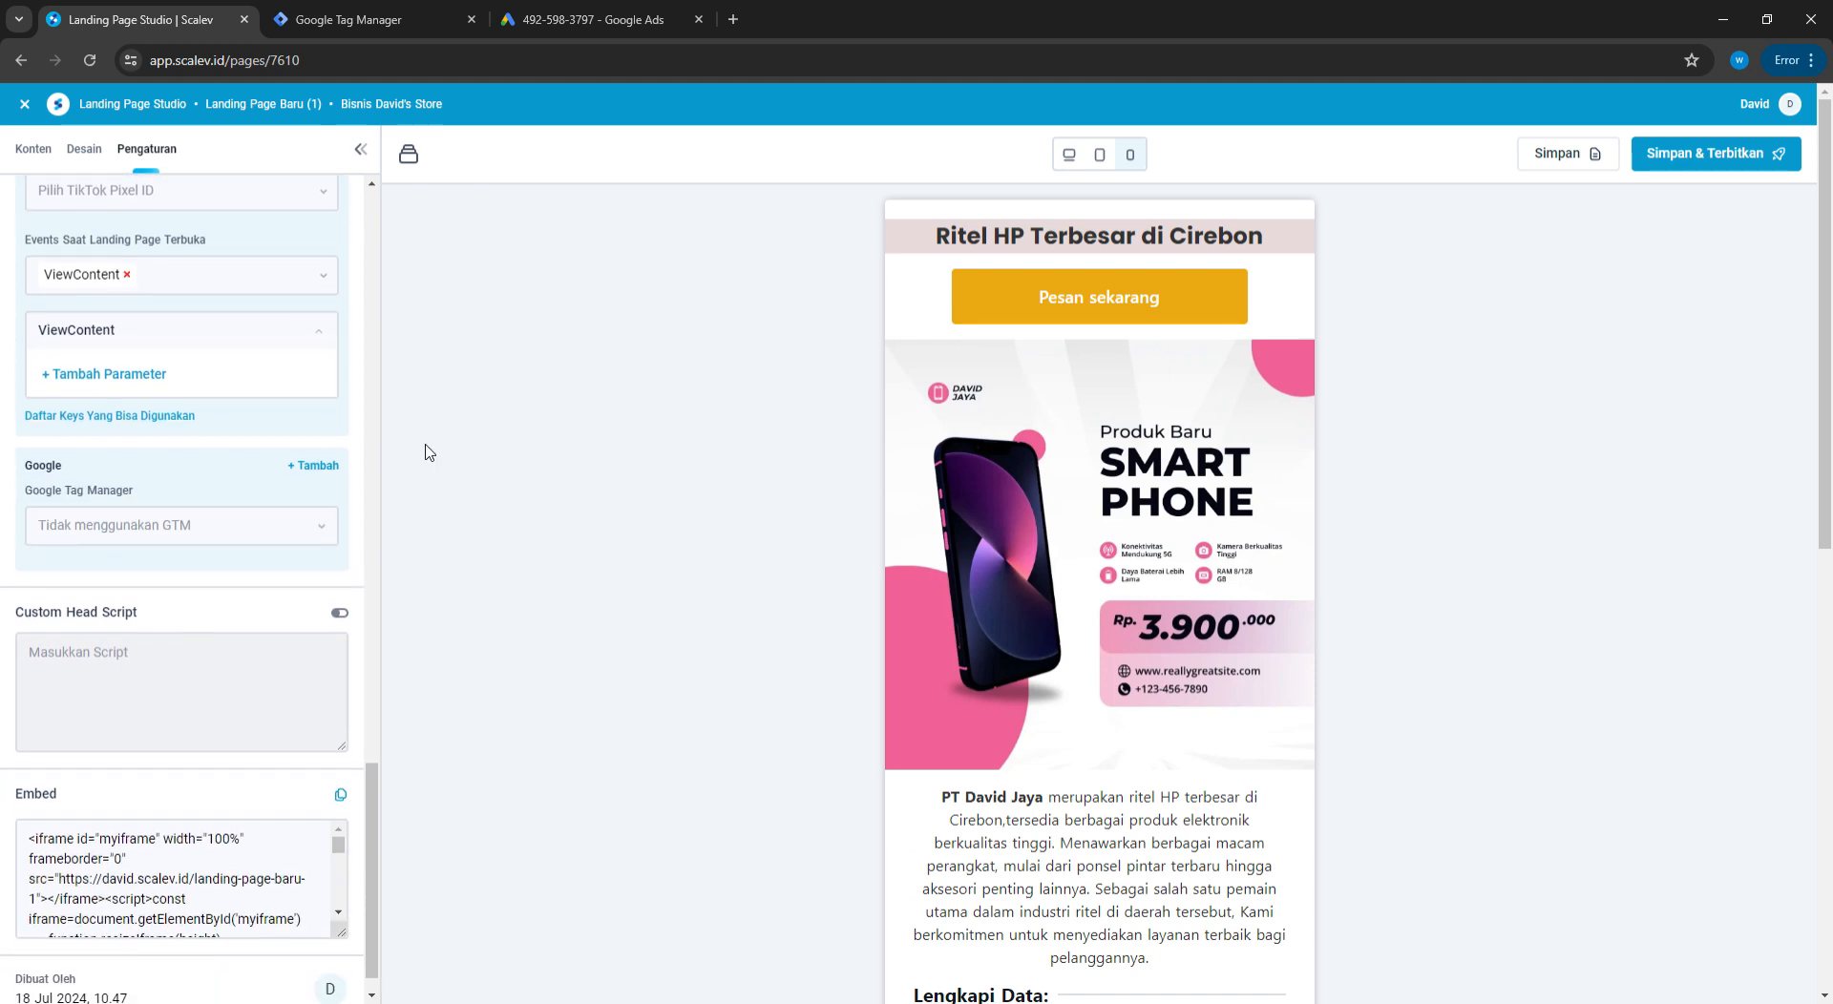
scroll(48, 472, "up", 1)
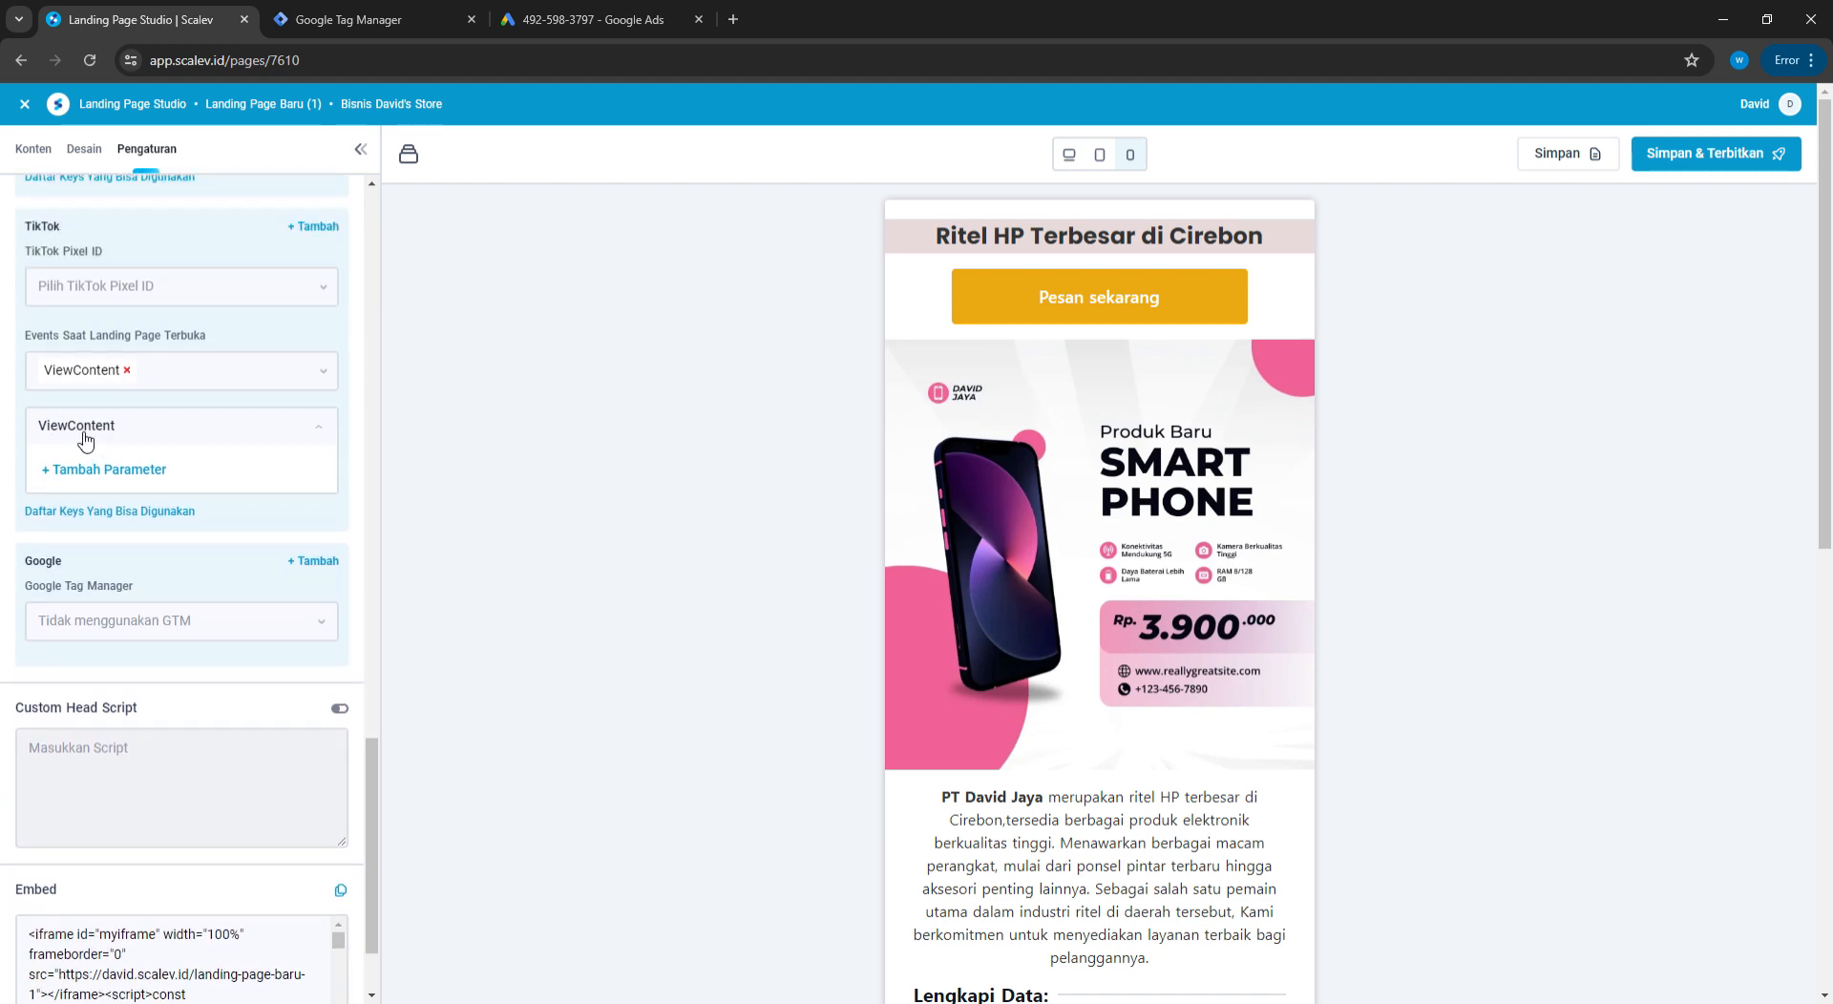
double_click(44, 573)
left_click(245, 626)
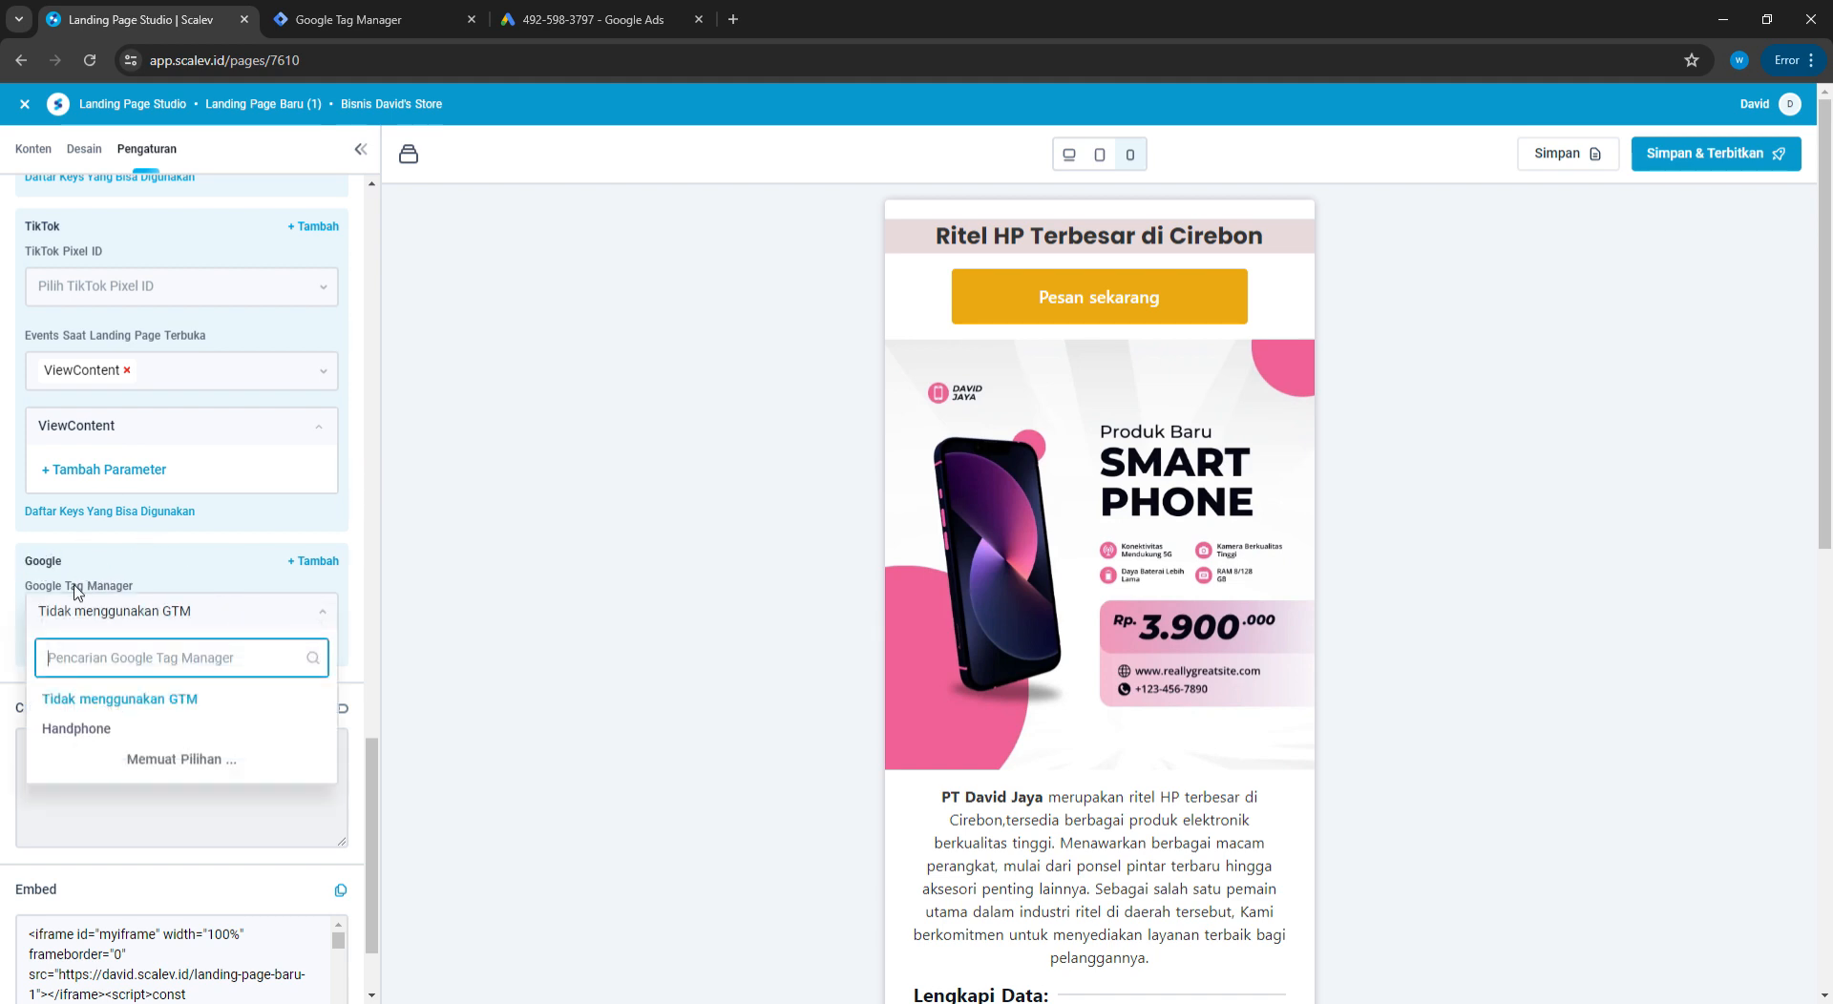
left_click(94, 733)
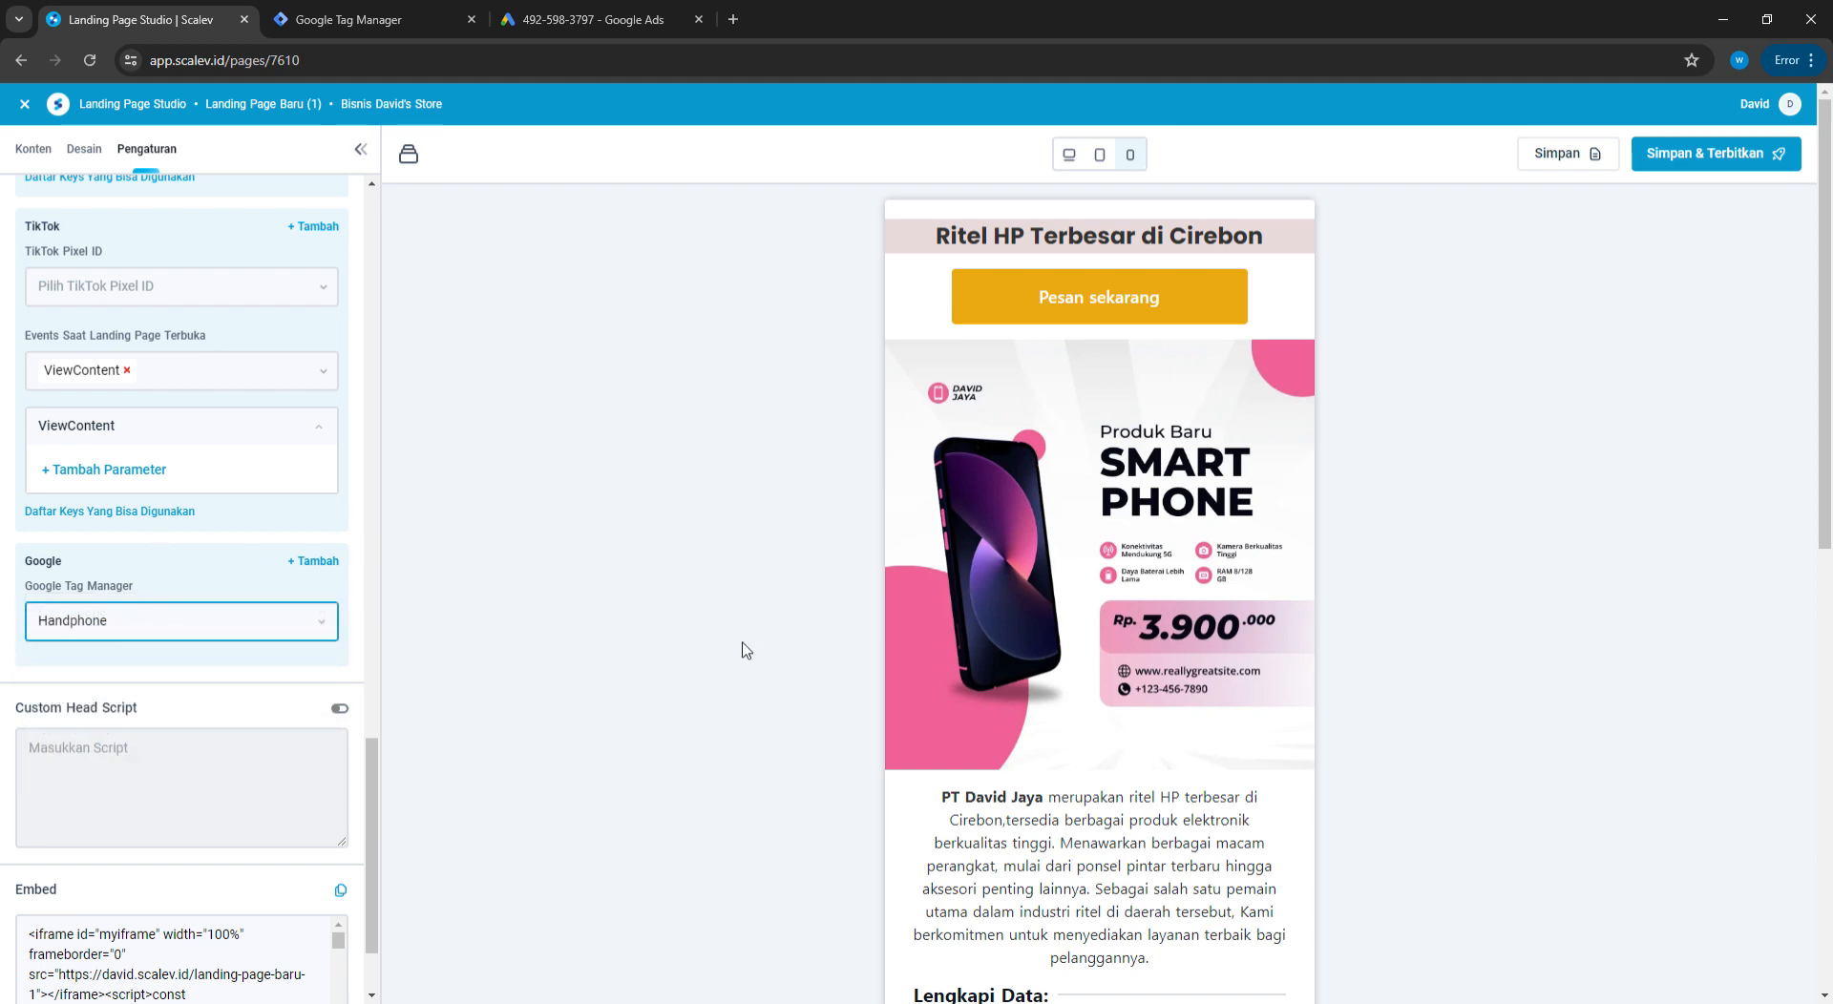
Save and publish the page, copy its URL, and finish the Google Ads conversion setup
left_click(1708, 167)
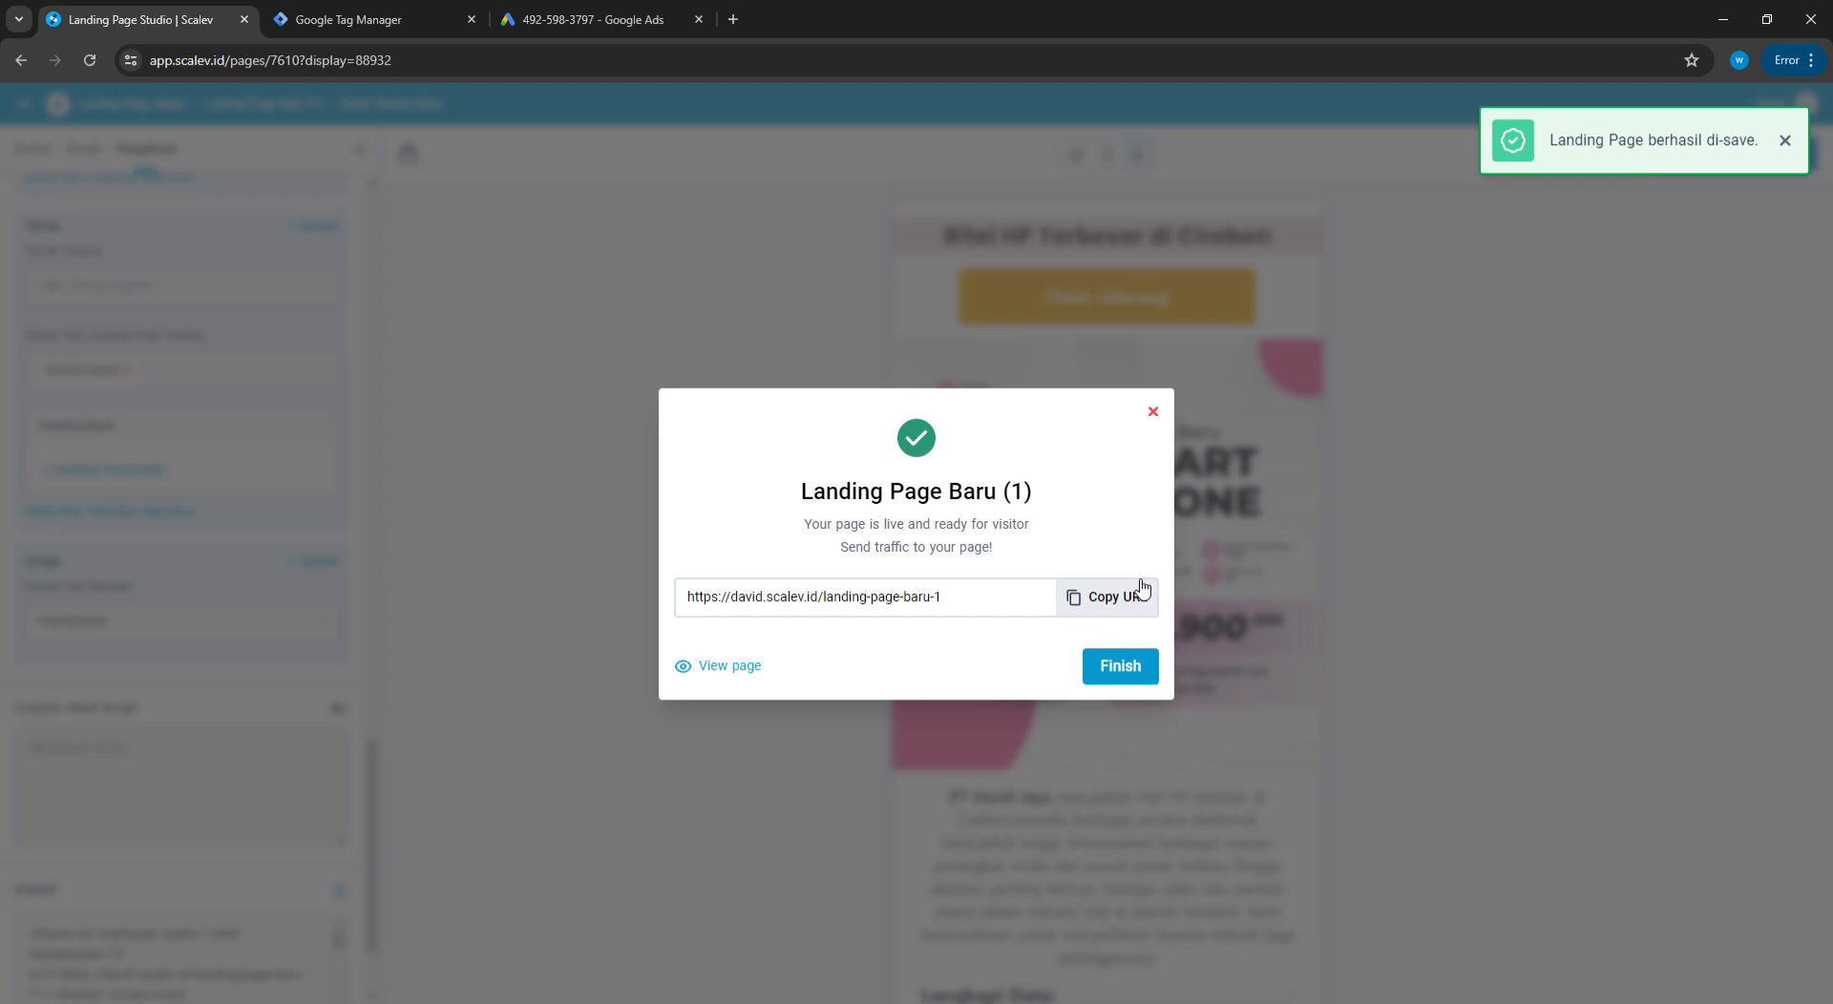
left_click(1127, 598)
left_click(611, 19)
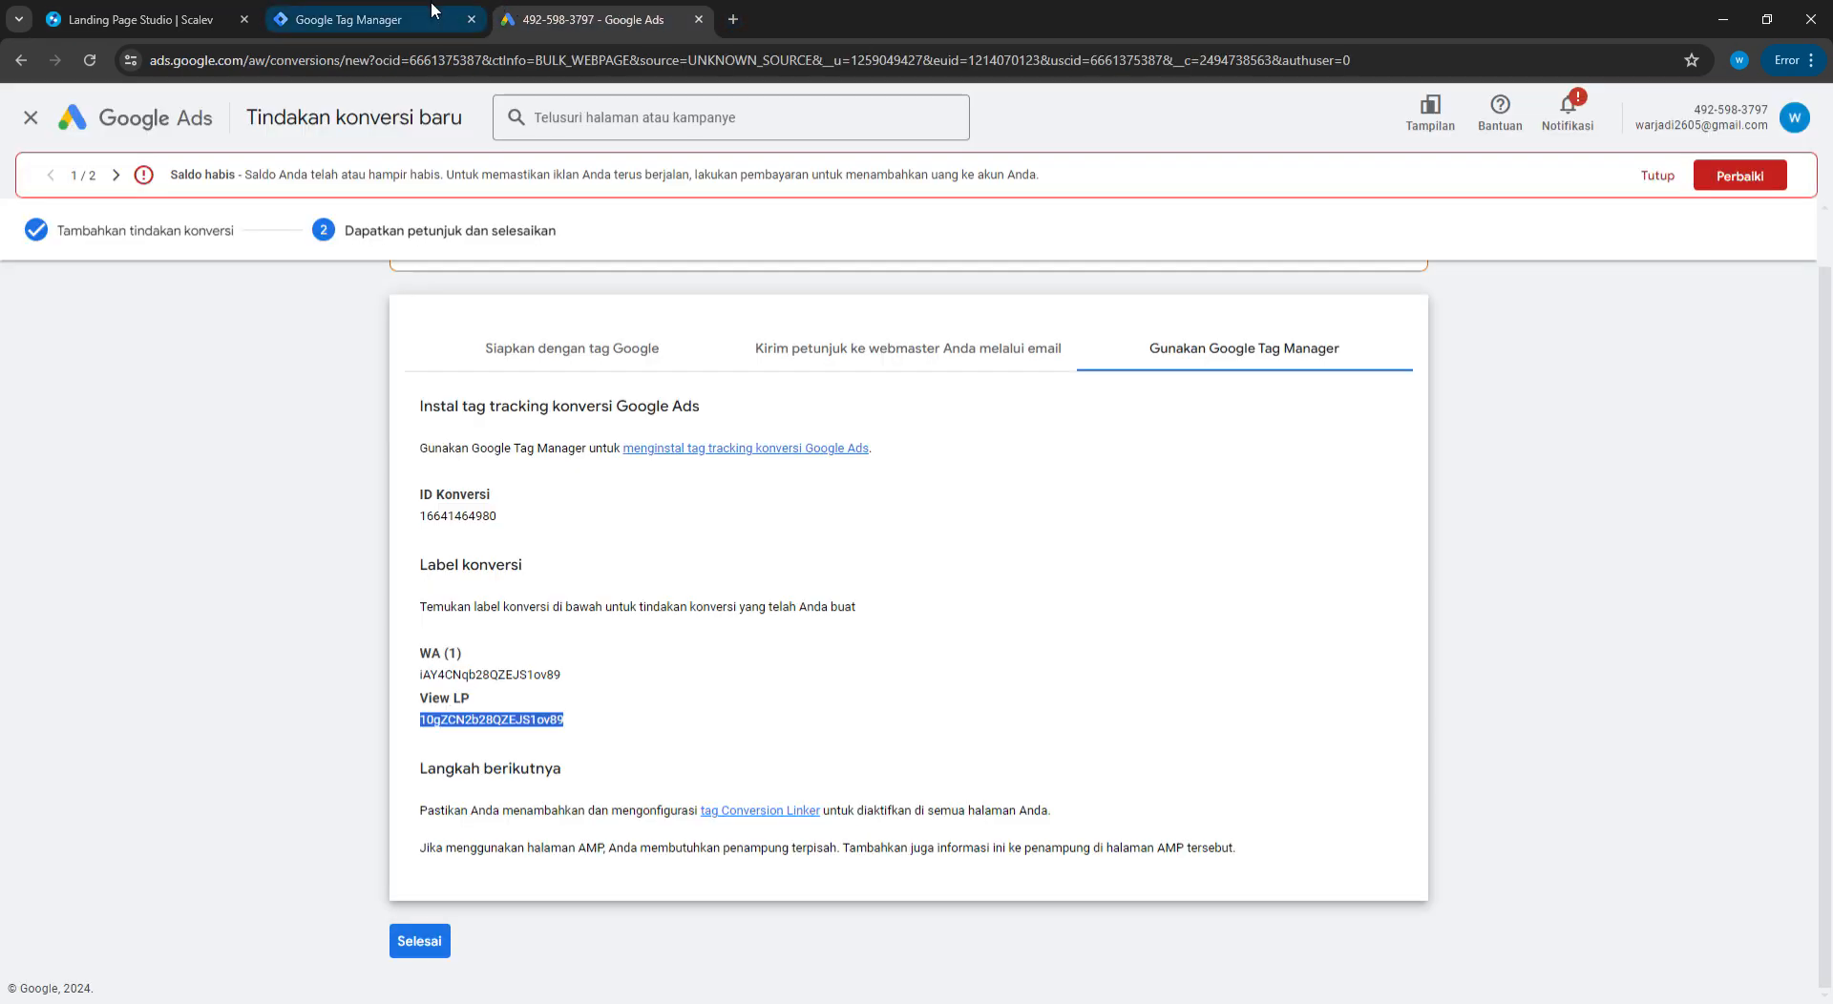
scroll(1334, 483, "up", 1)
scroll(1337, 485, "down", 1)
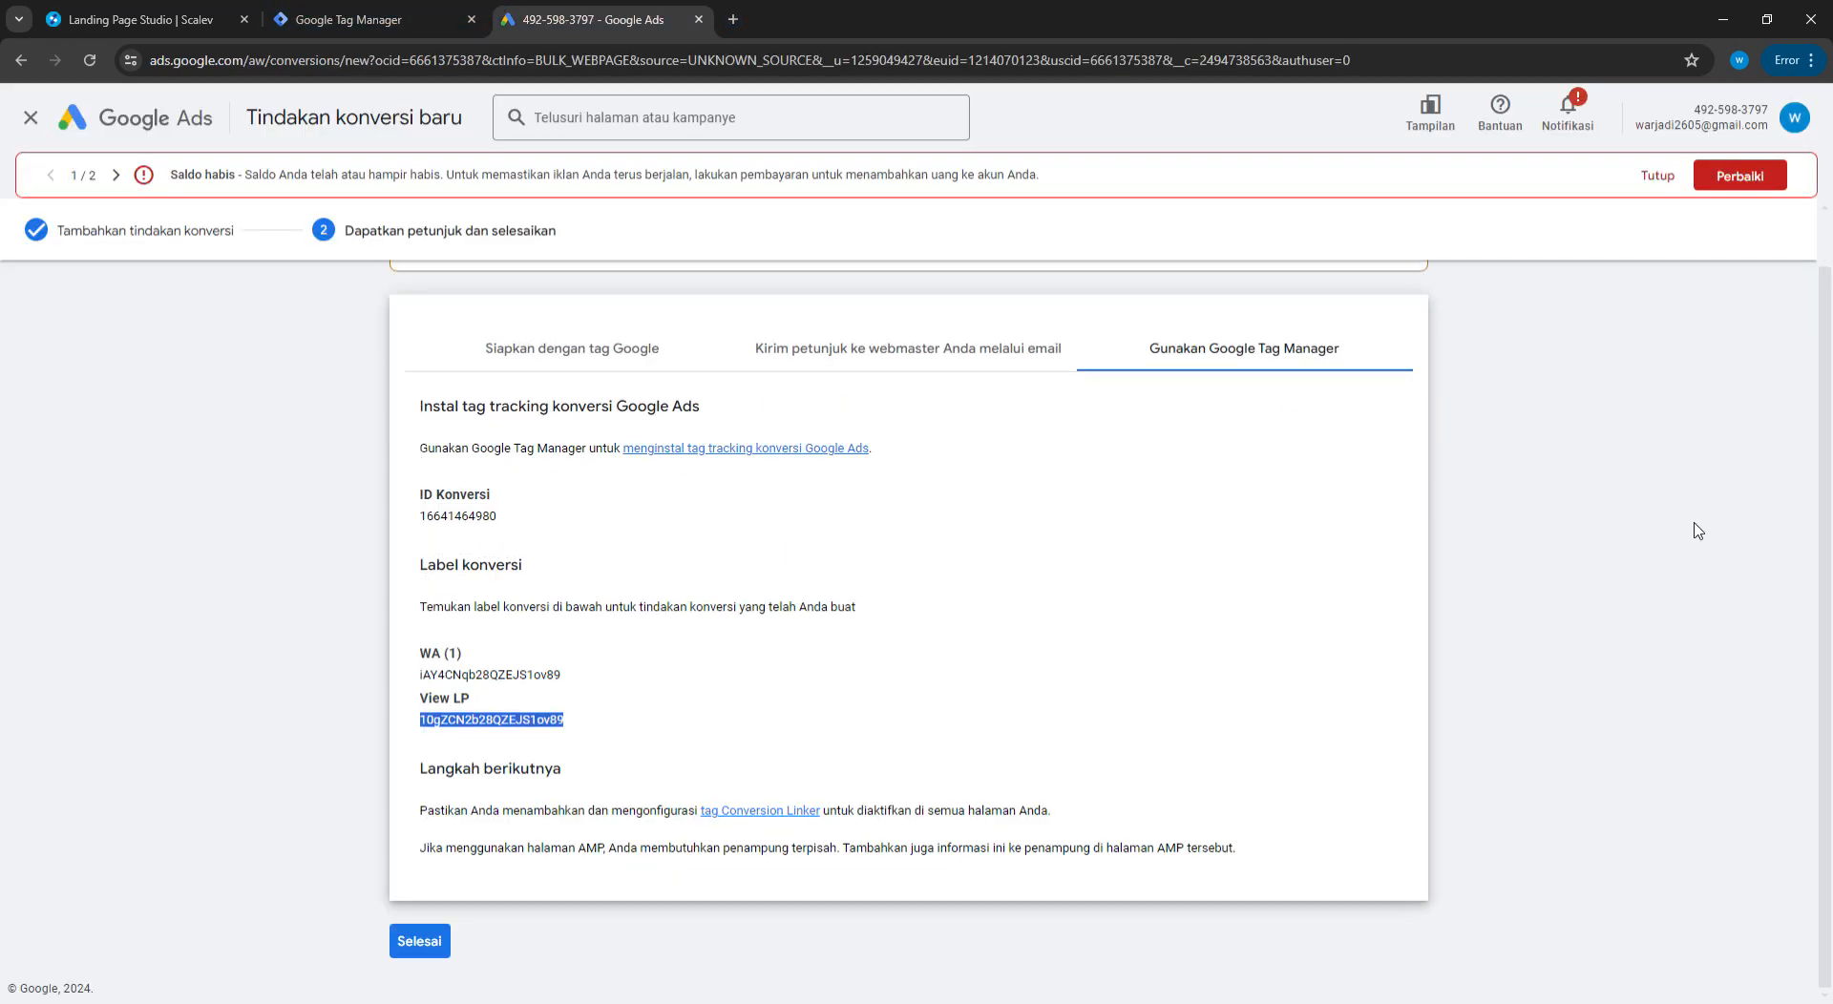
left_click(1618, 541)
left_click(419, 941)
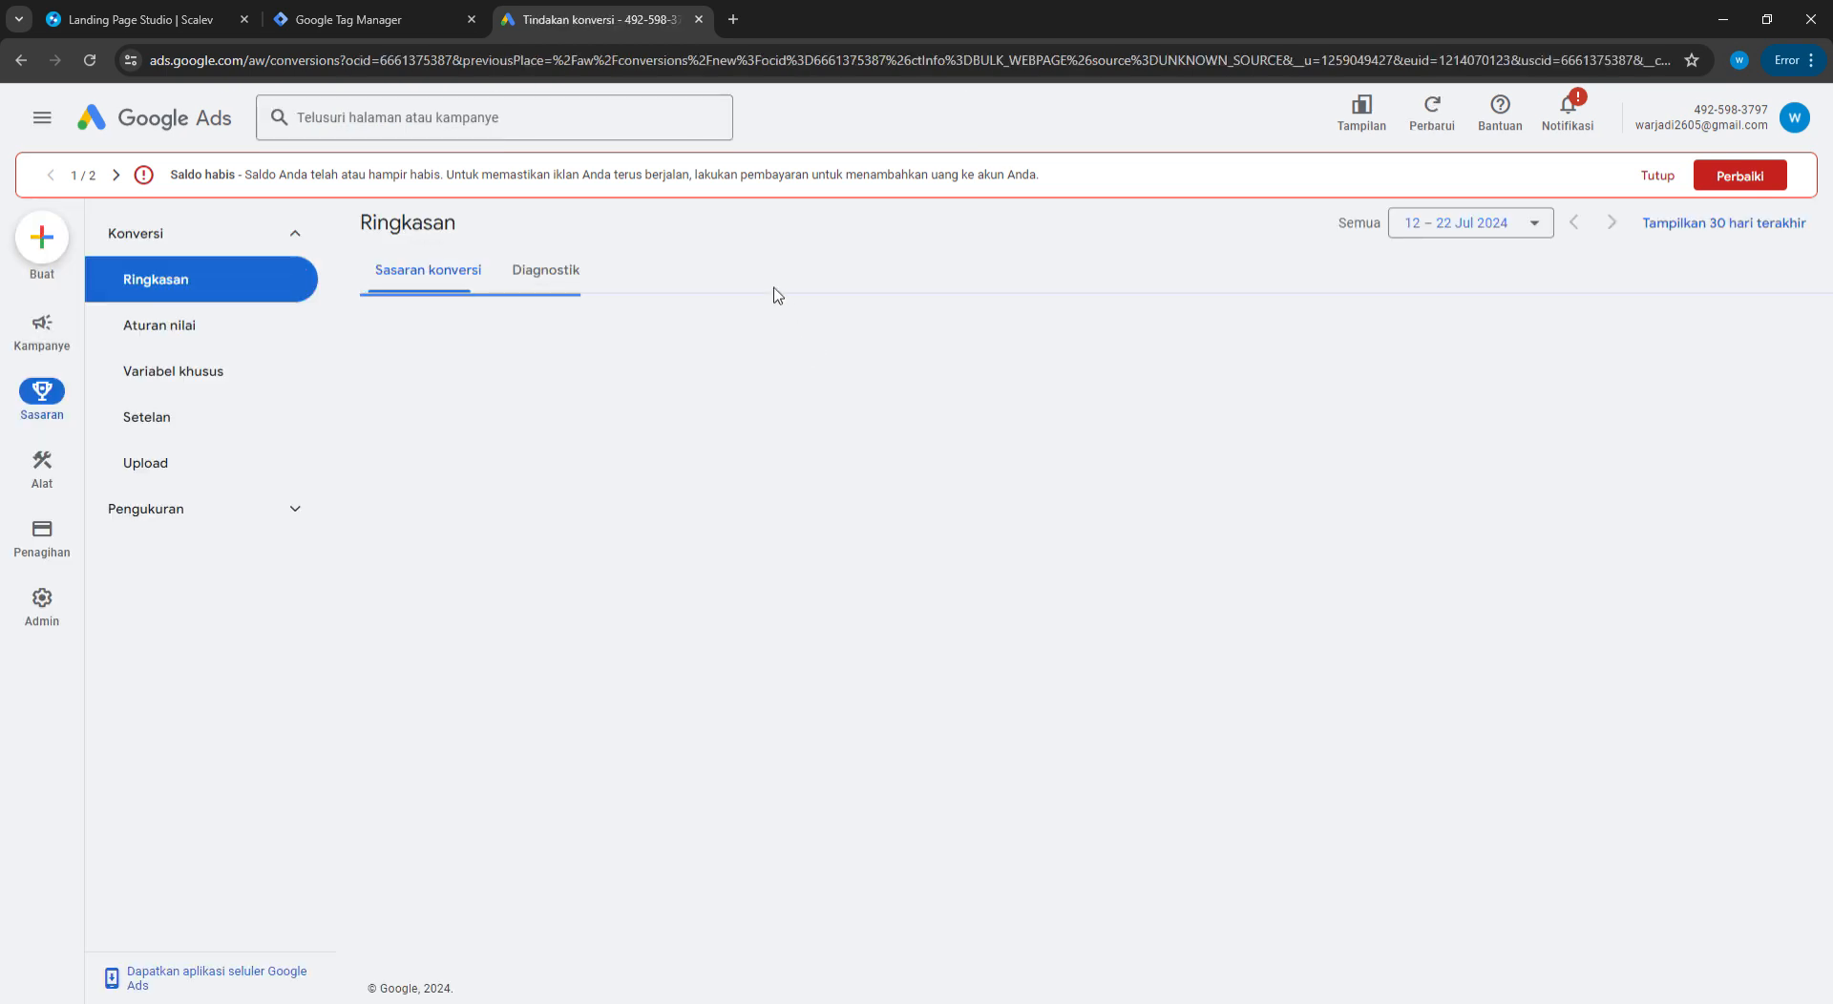
left_click(368, 12)
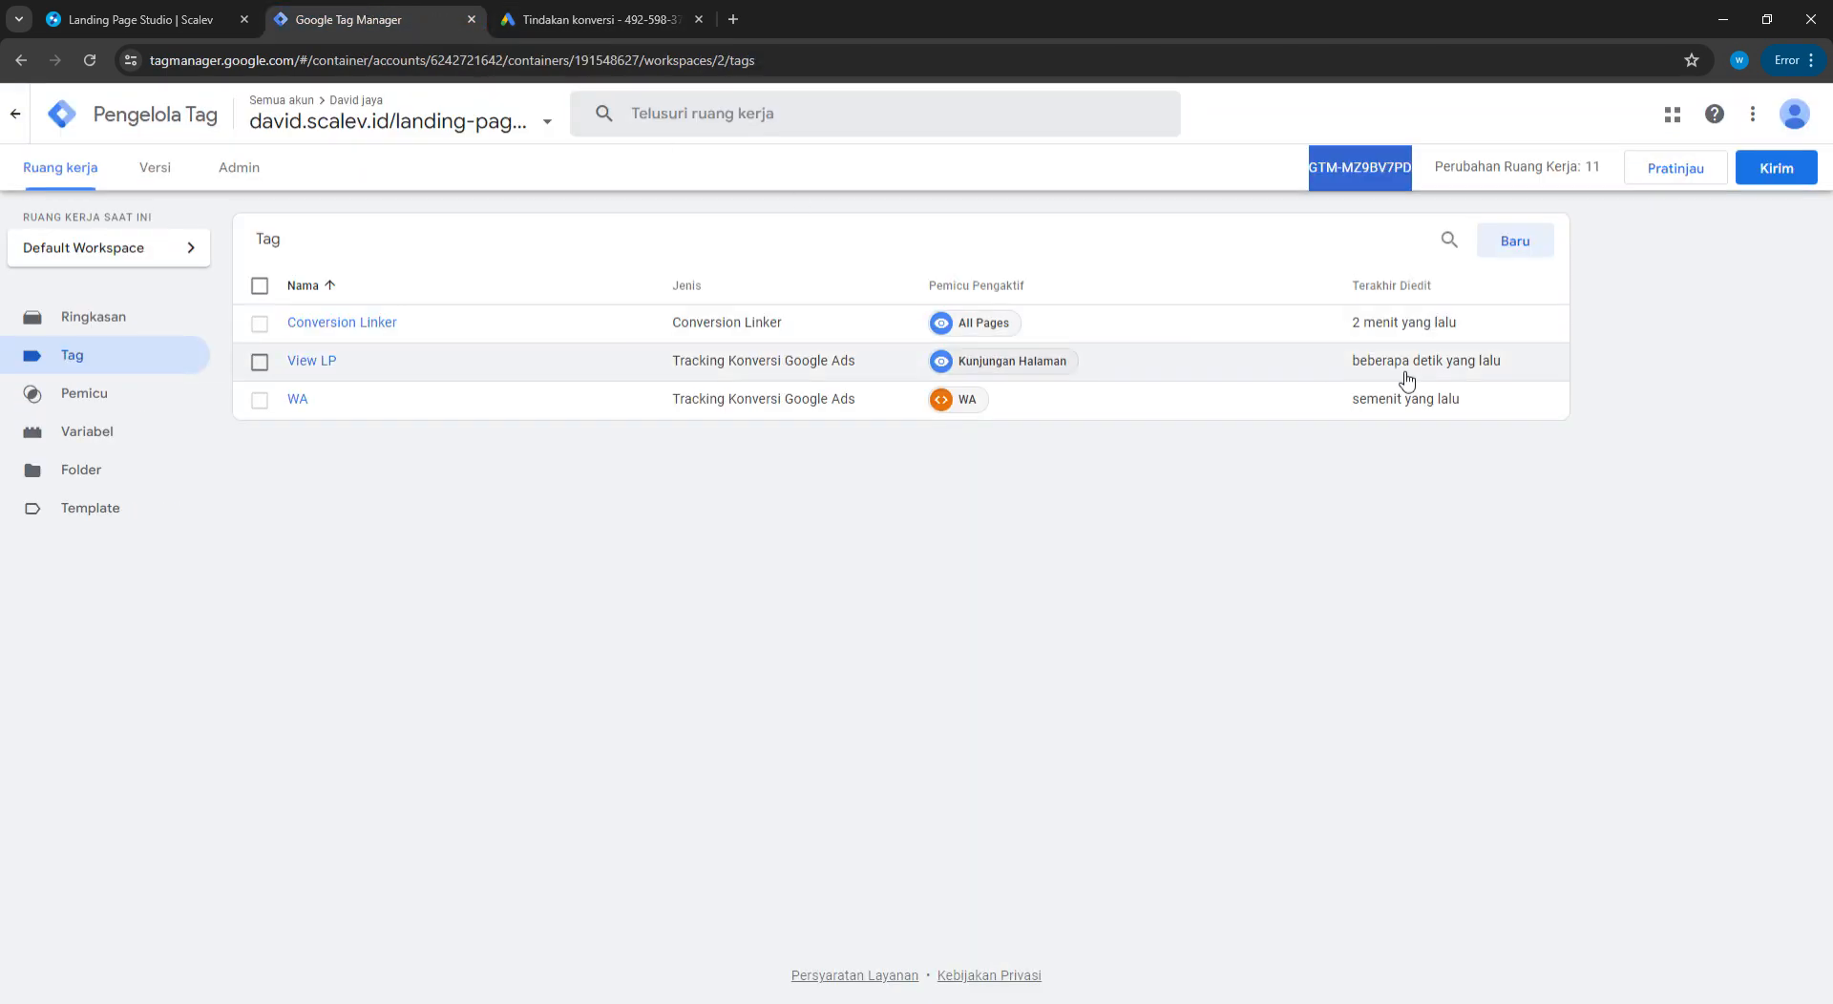
Submit and publish the workspace as Versi 2 without a version description
left_click(1778, 170)
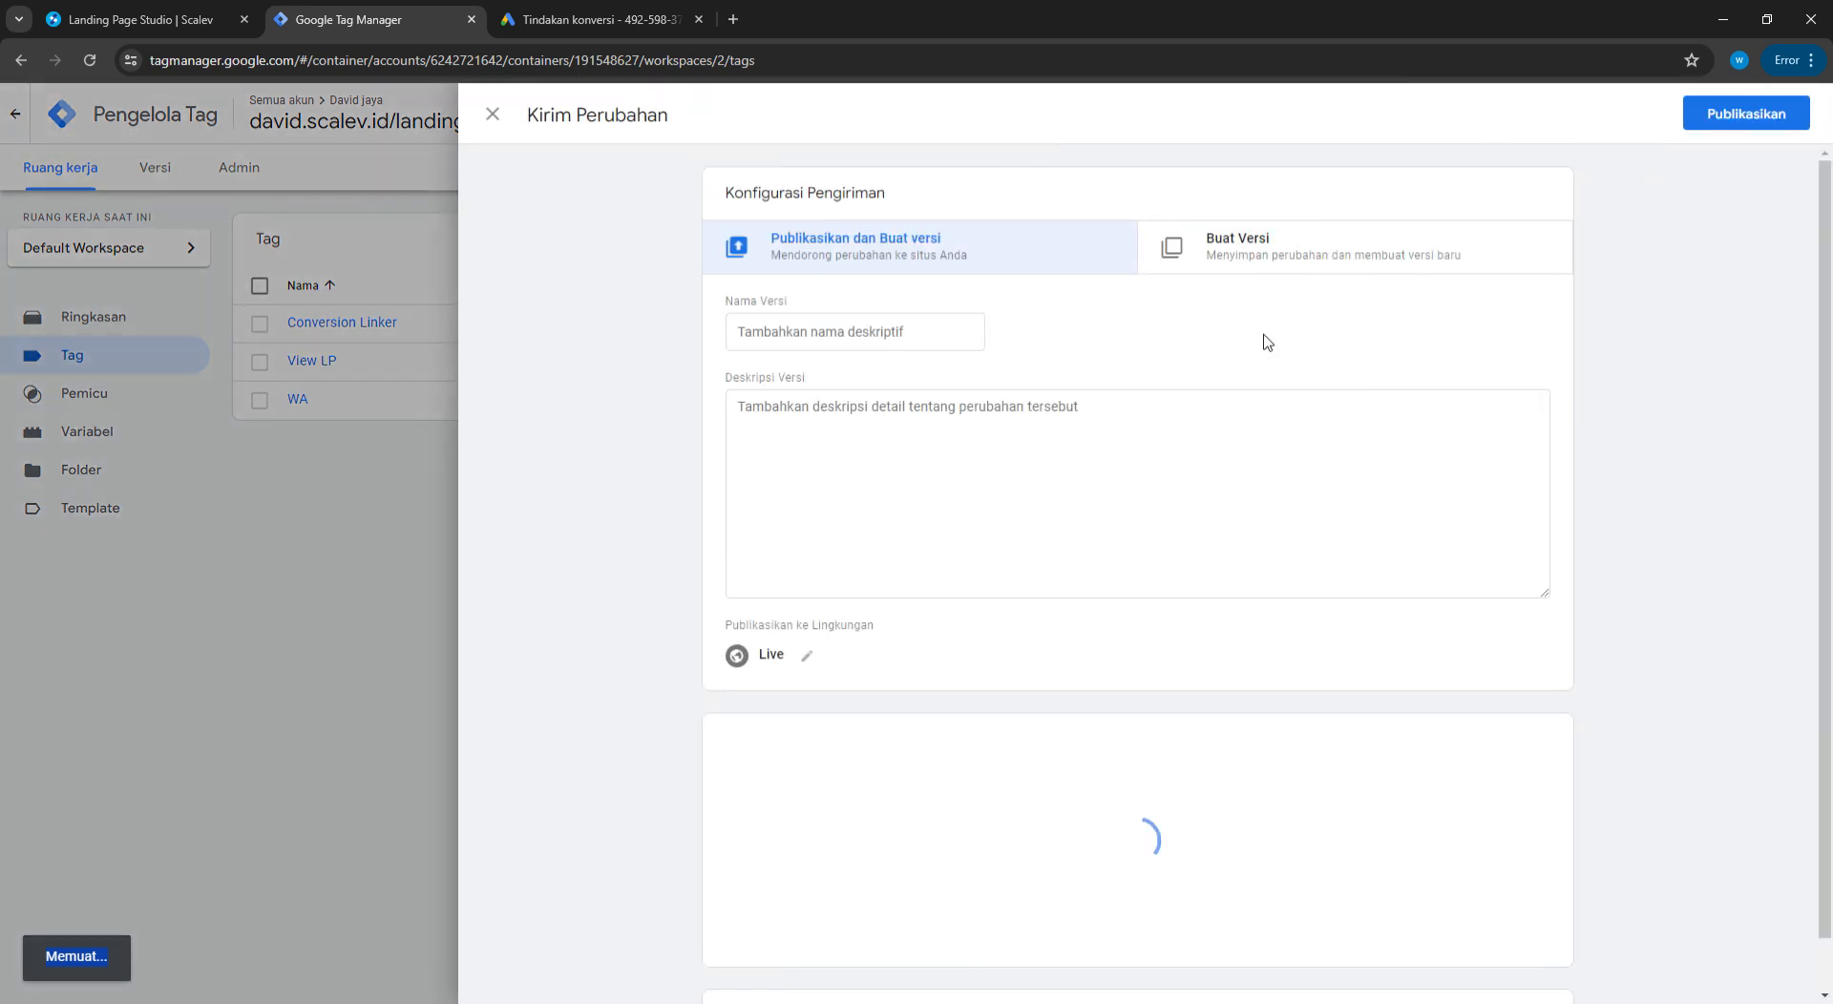
left_click(1811, 113)
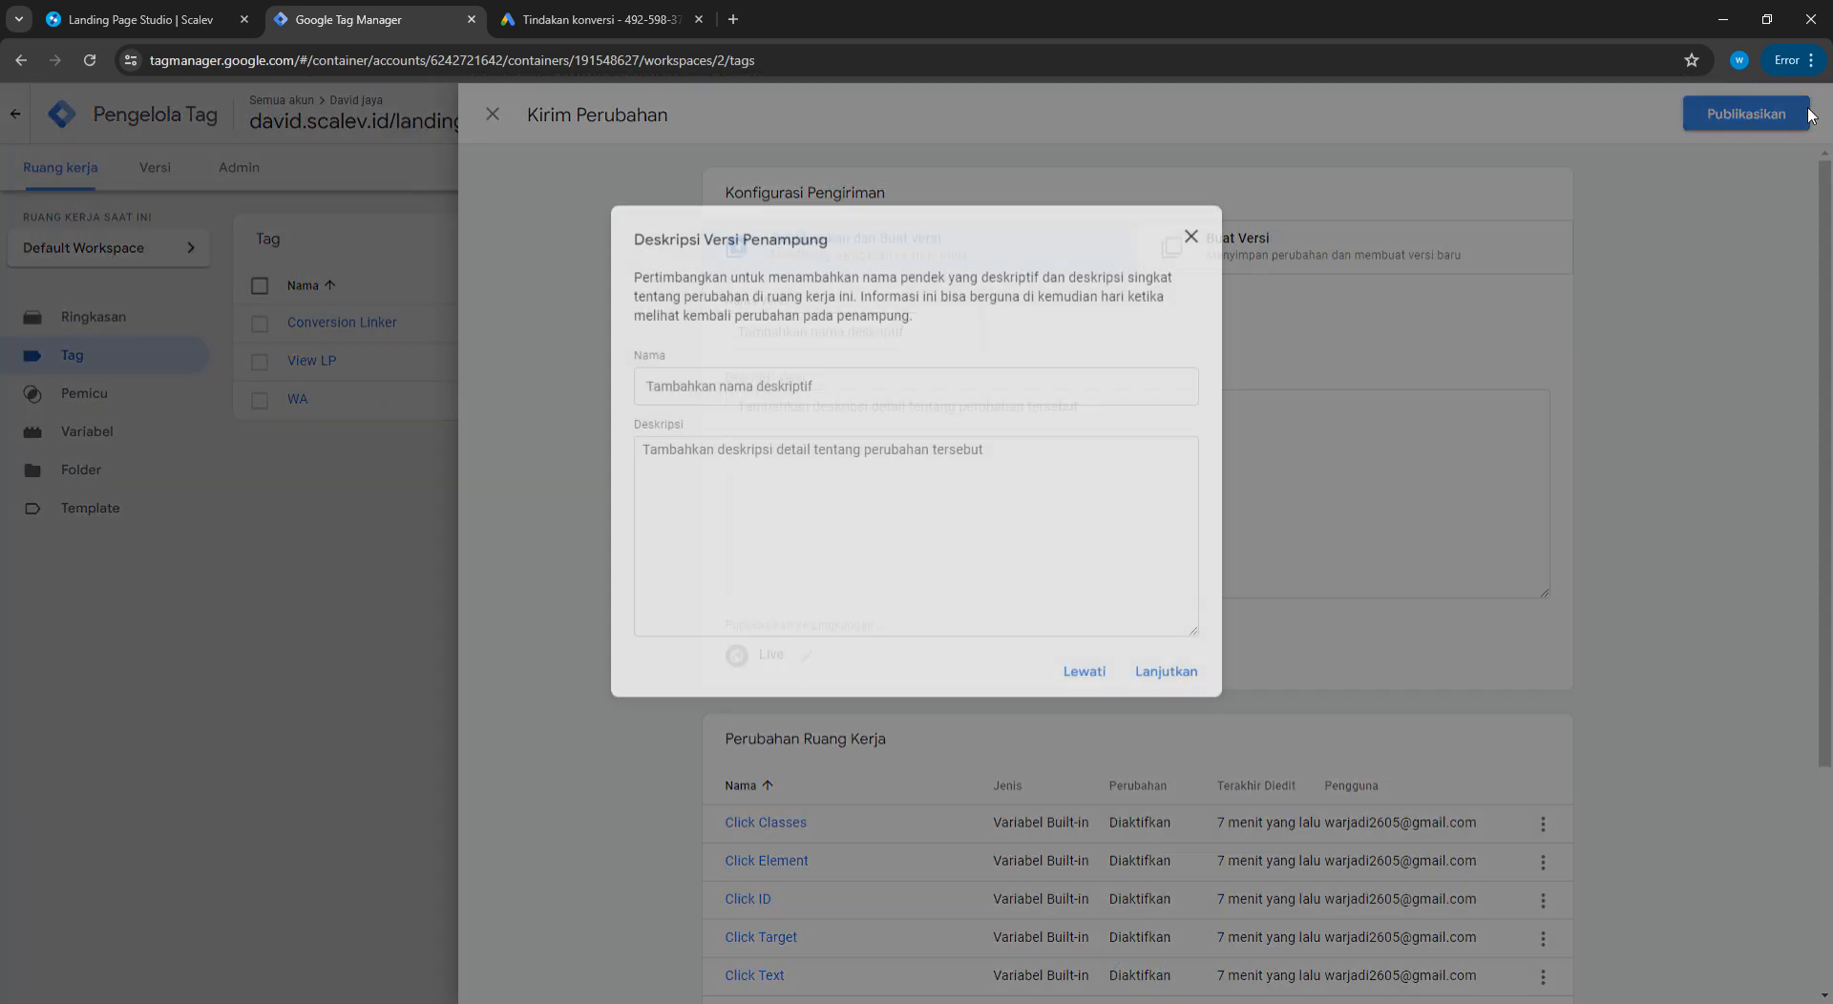
left_click(1169, 665)
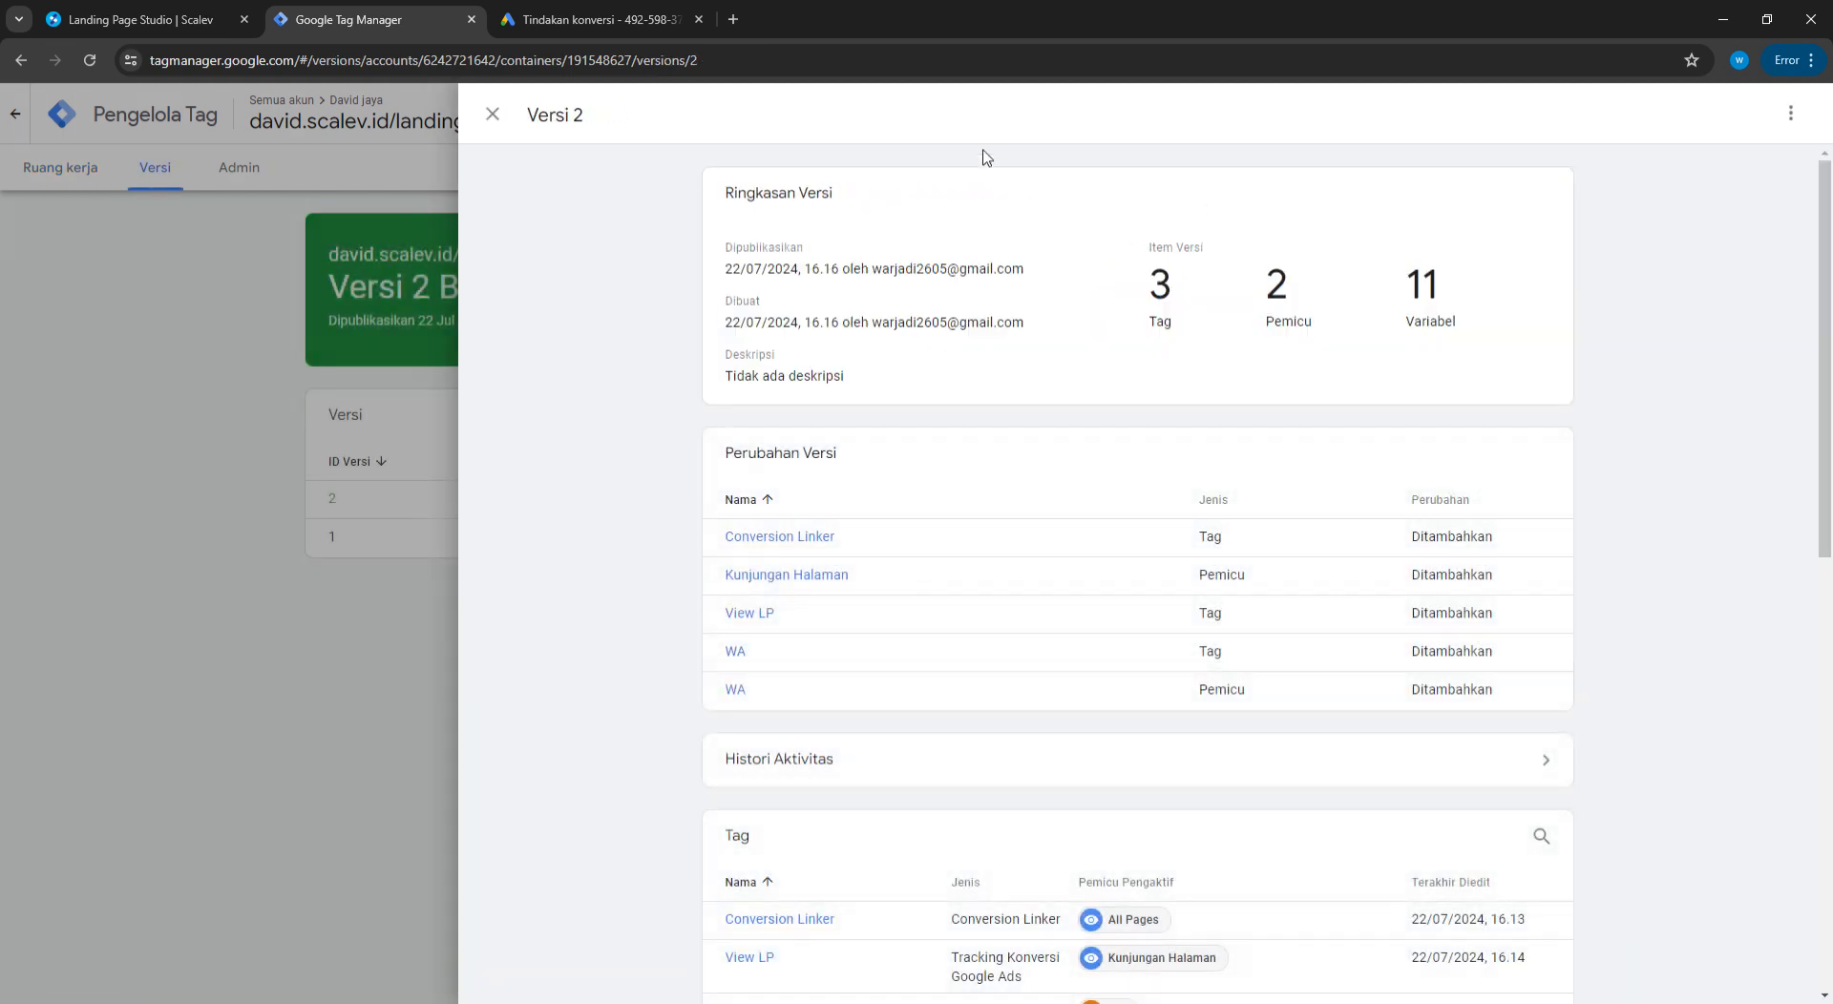
left_click(492, 114)
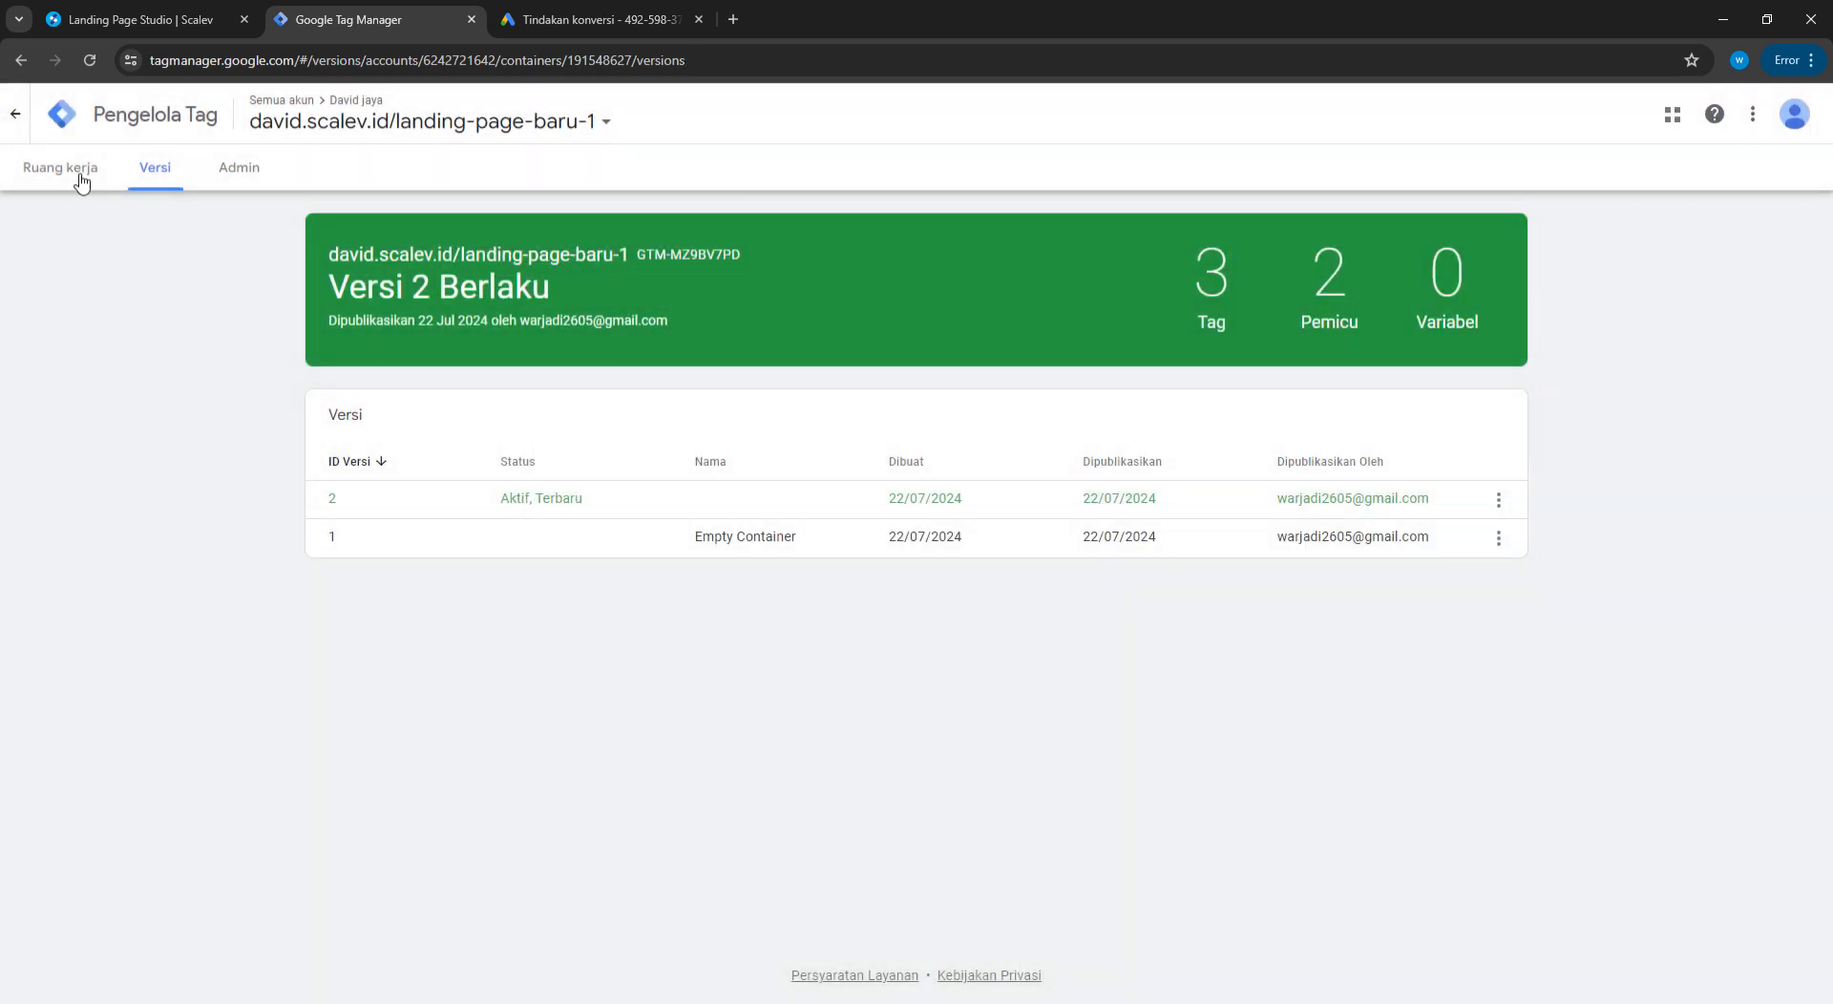
left_click(74, 174)
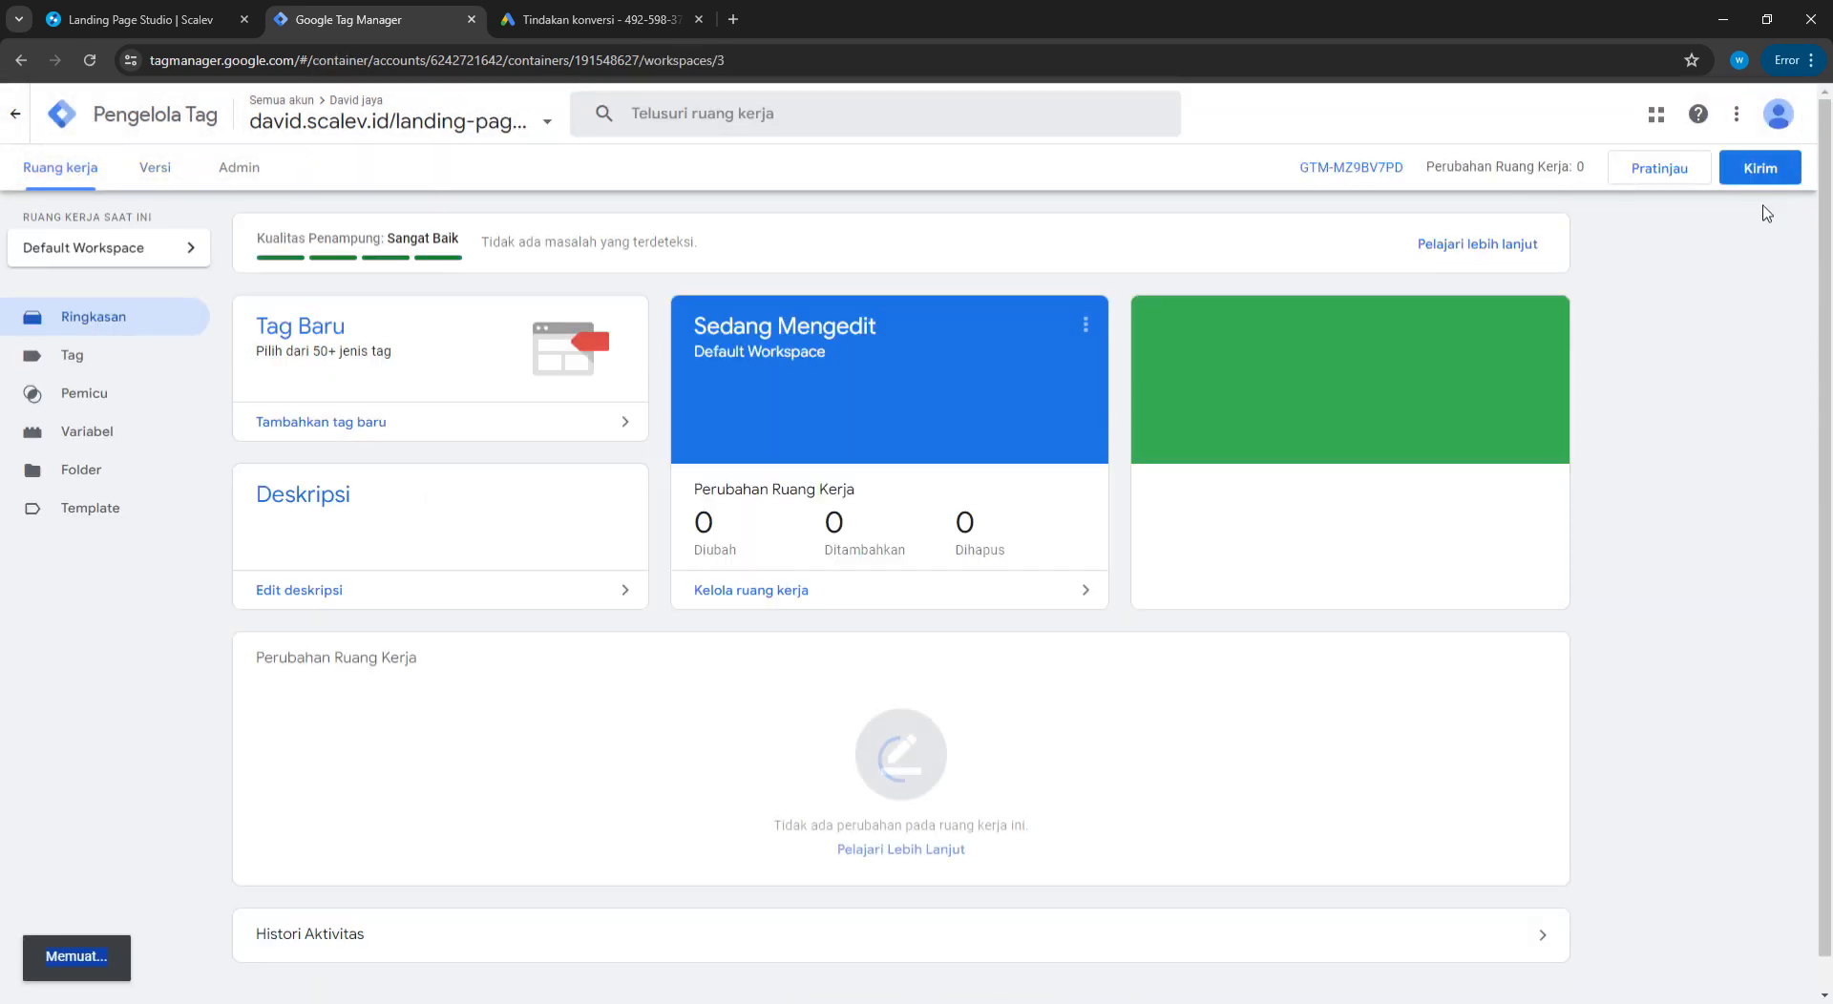
left_click(1668, 172)
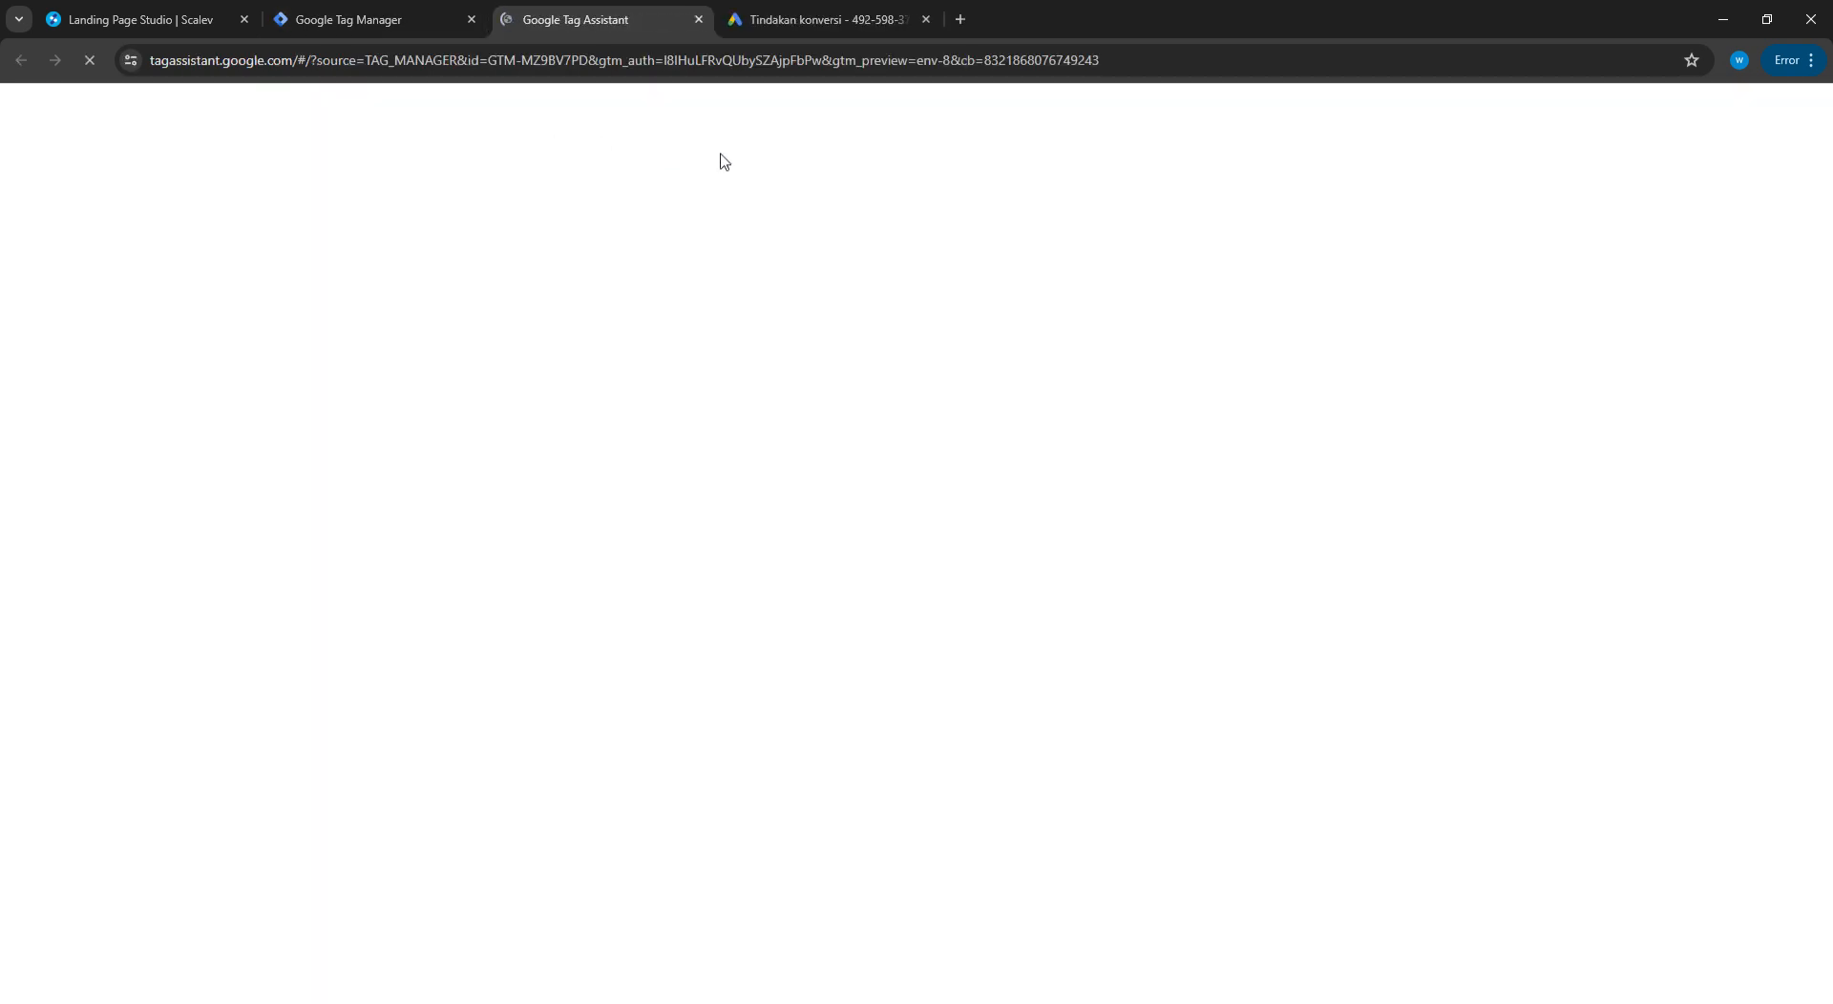
Copy the published landing page URL from Scalev and connect Tag Assistant preview to it
left_click(325, 21)
left_click(196, 21)
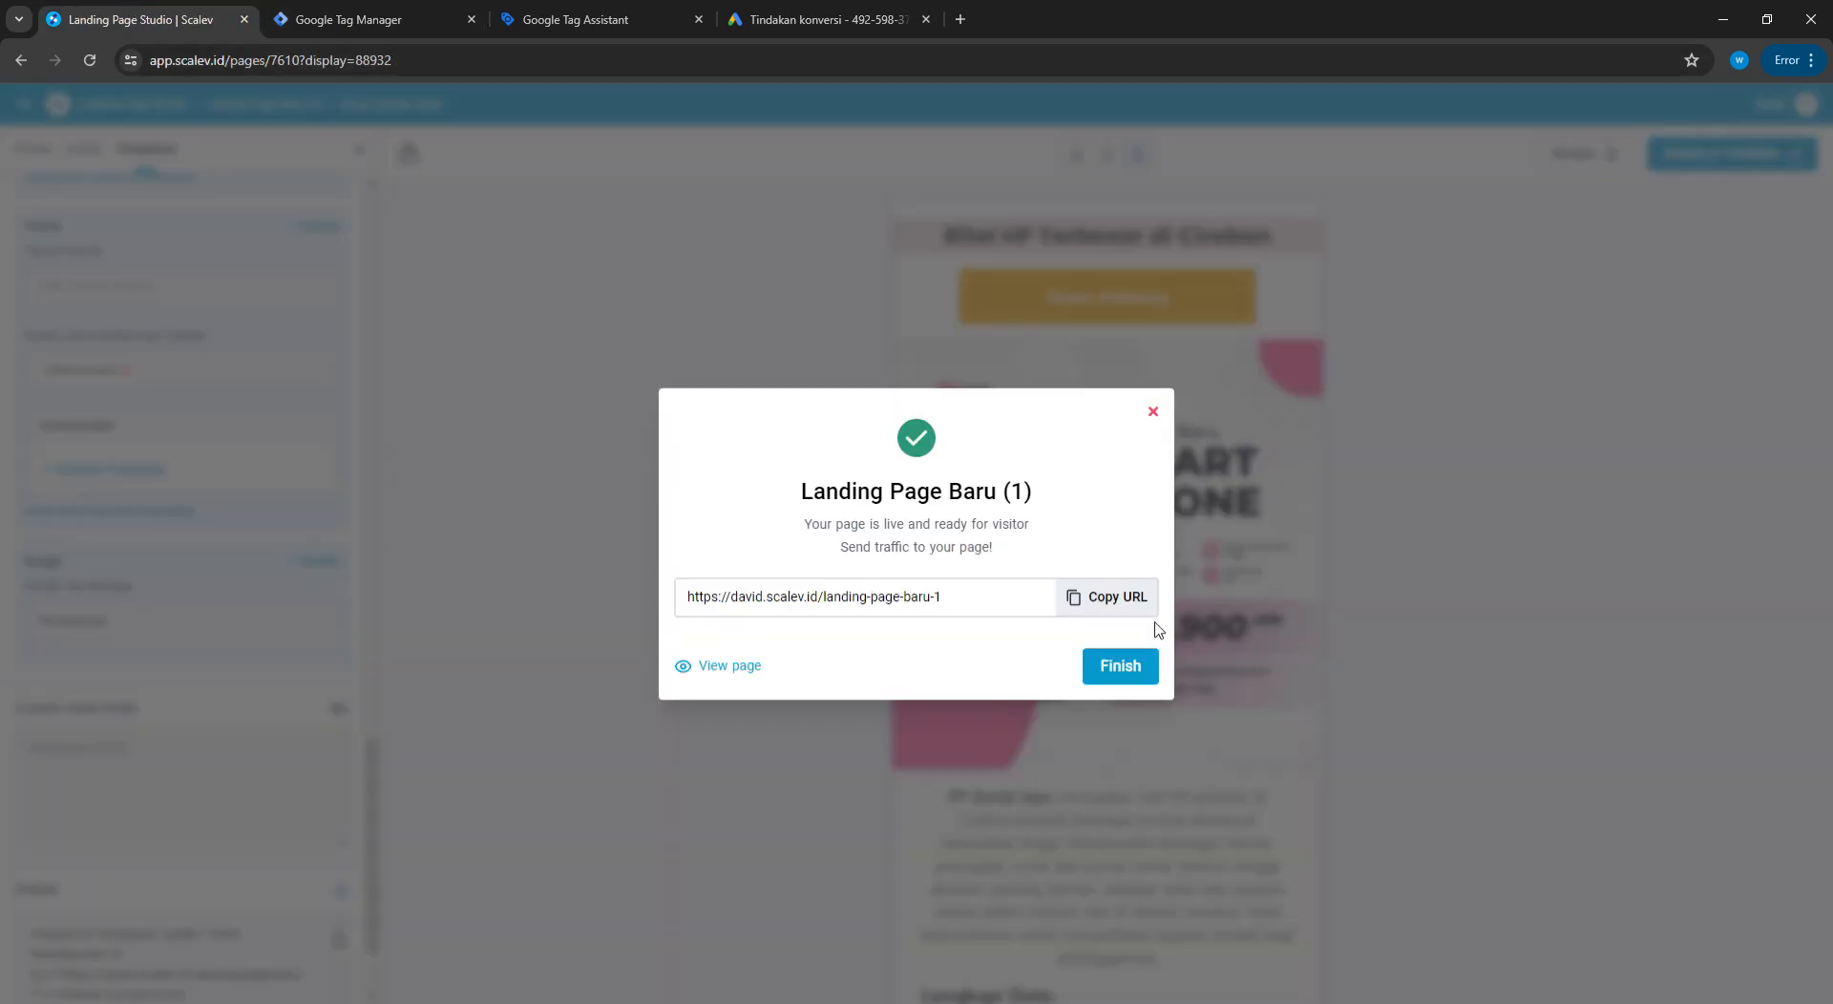
left_click(1115, 598)
left_click(978, 603)
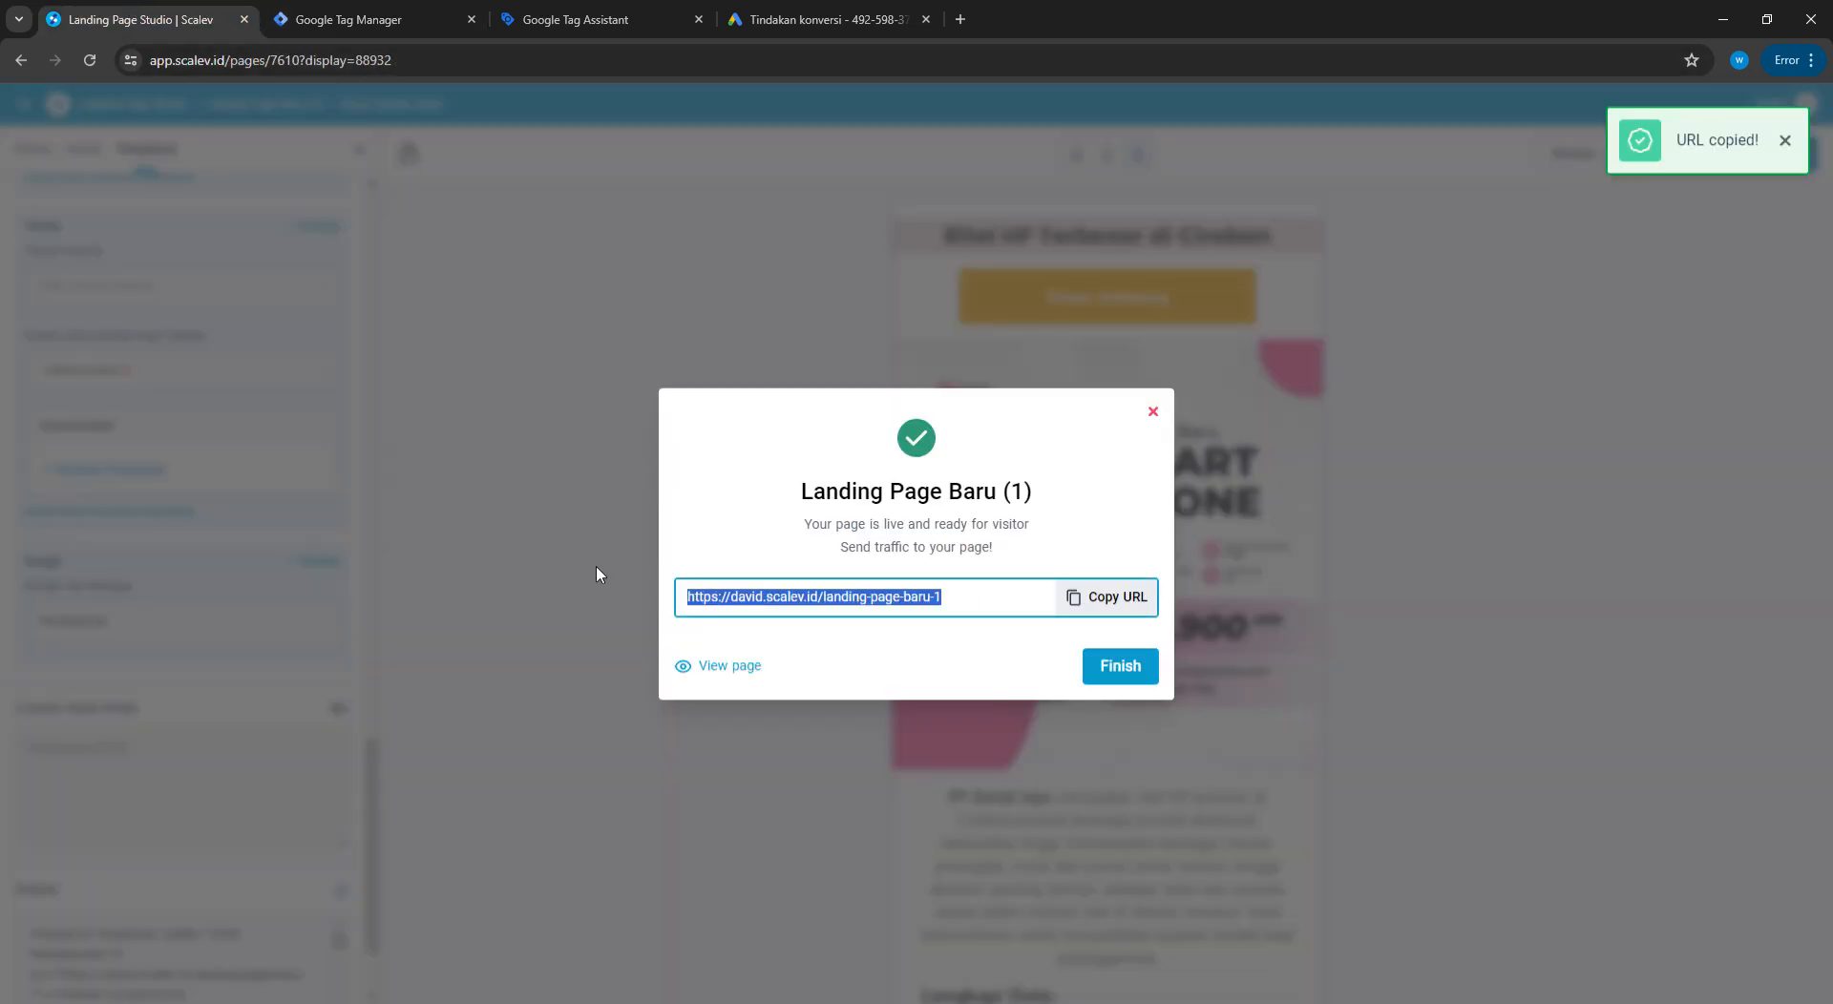
left_click(1113, 598)
left_click(622, 10)
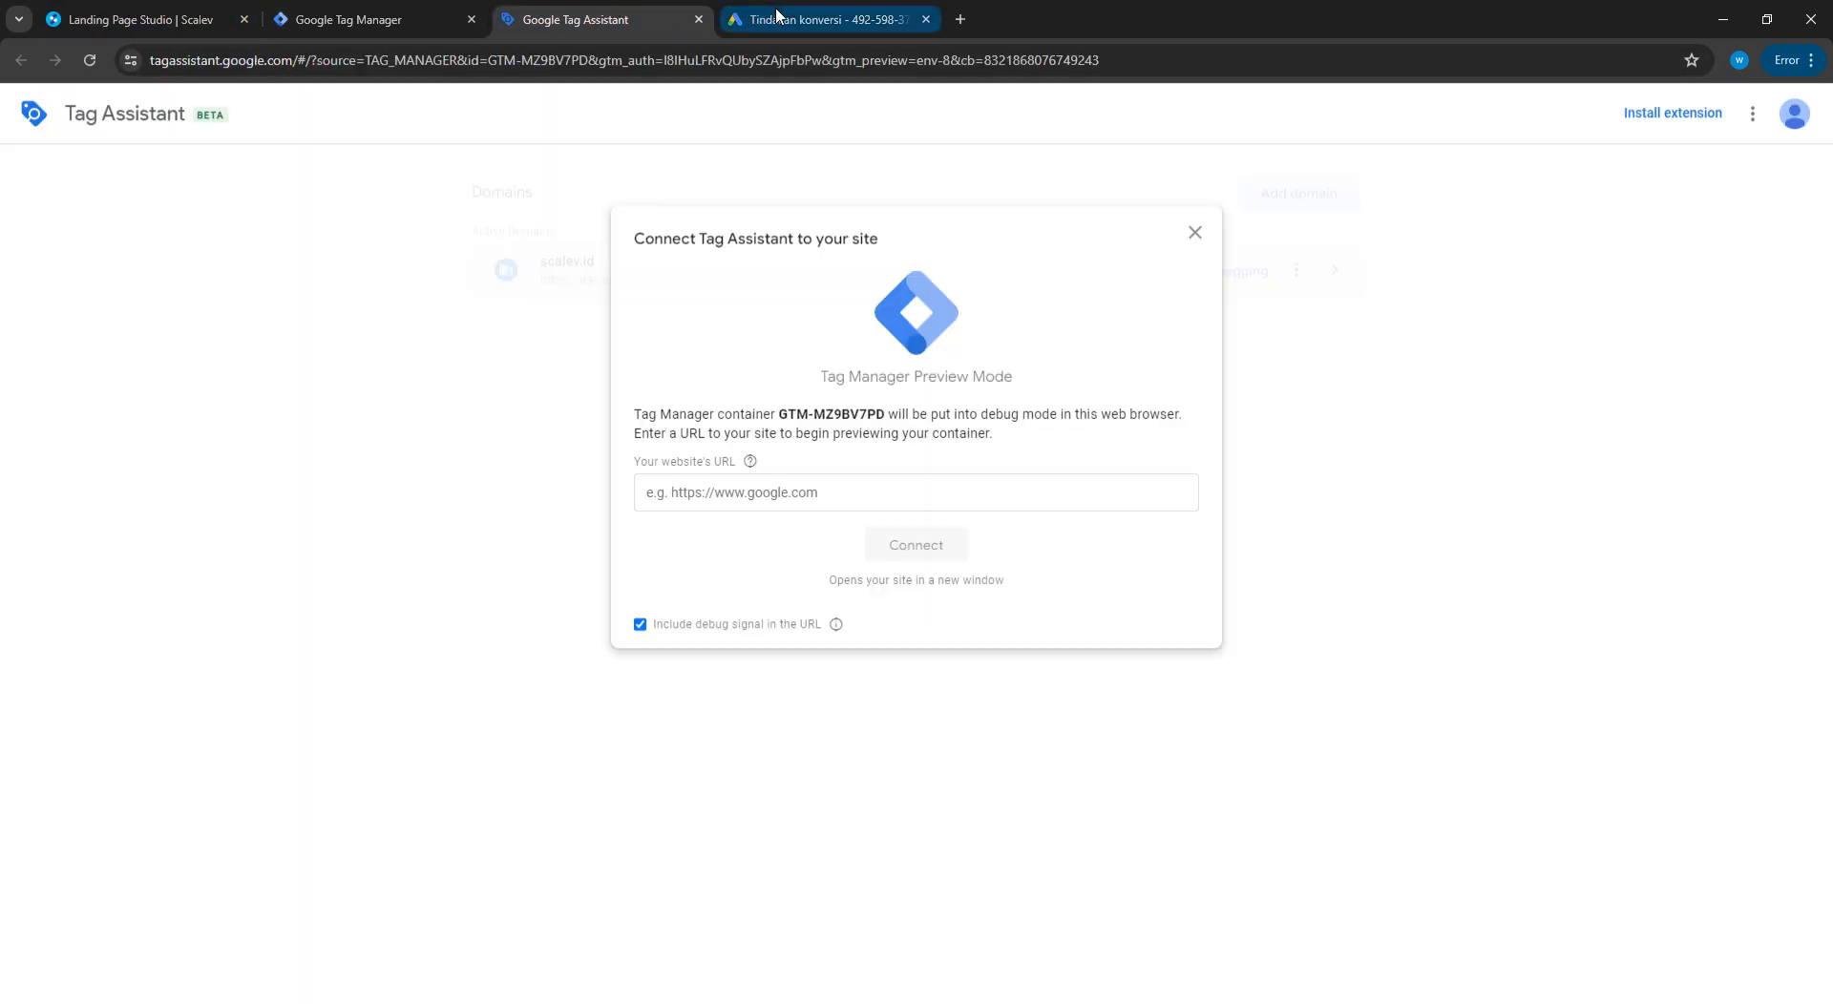
left_click(753, 498)
key("ctrl+v")
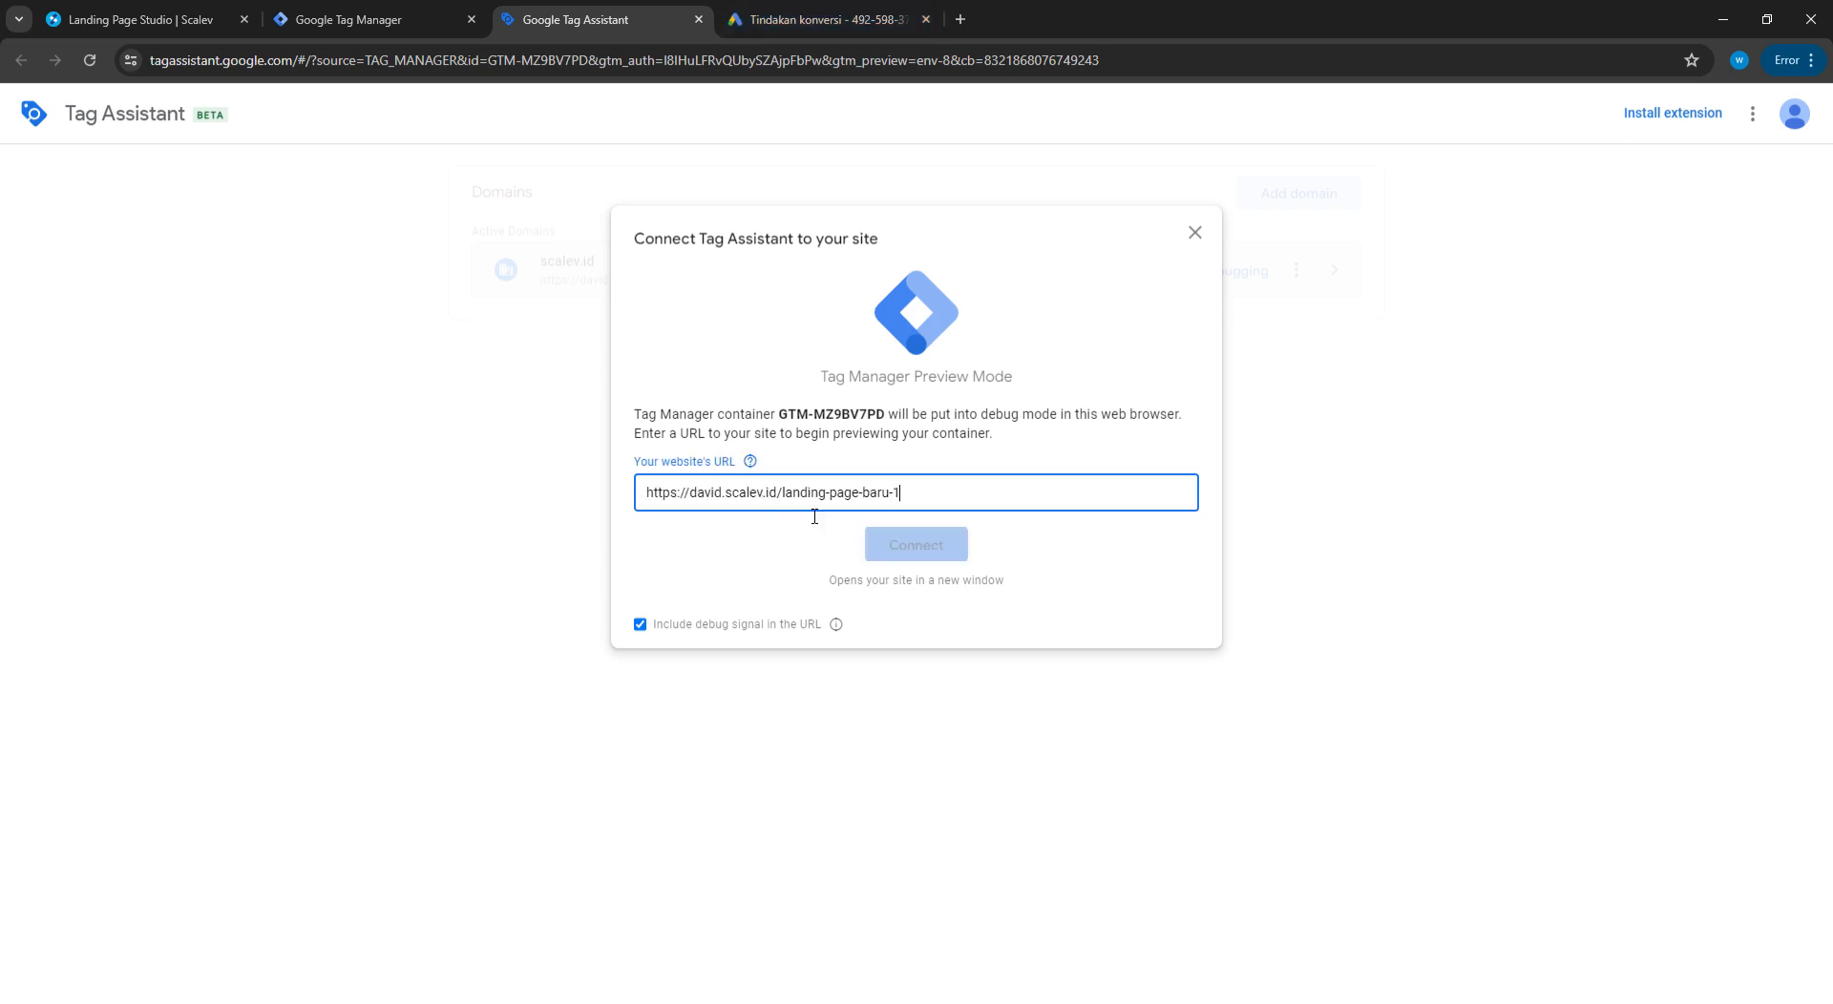
left_click(925, 546)
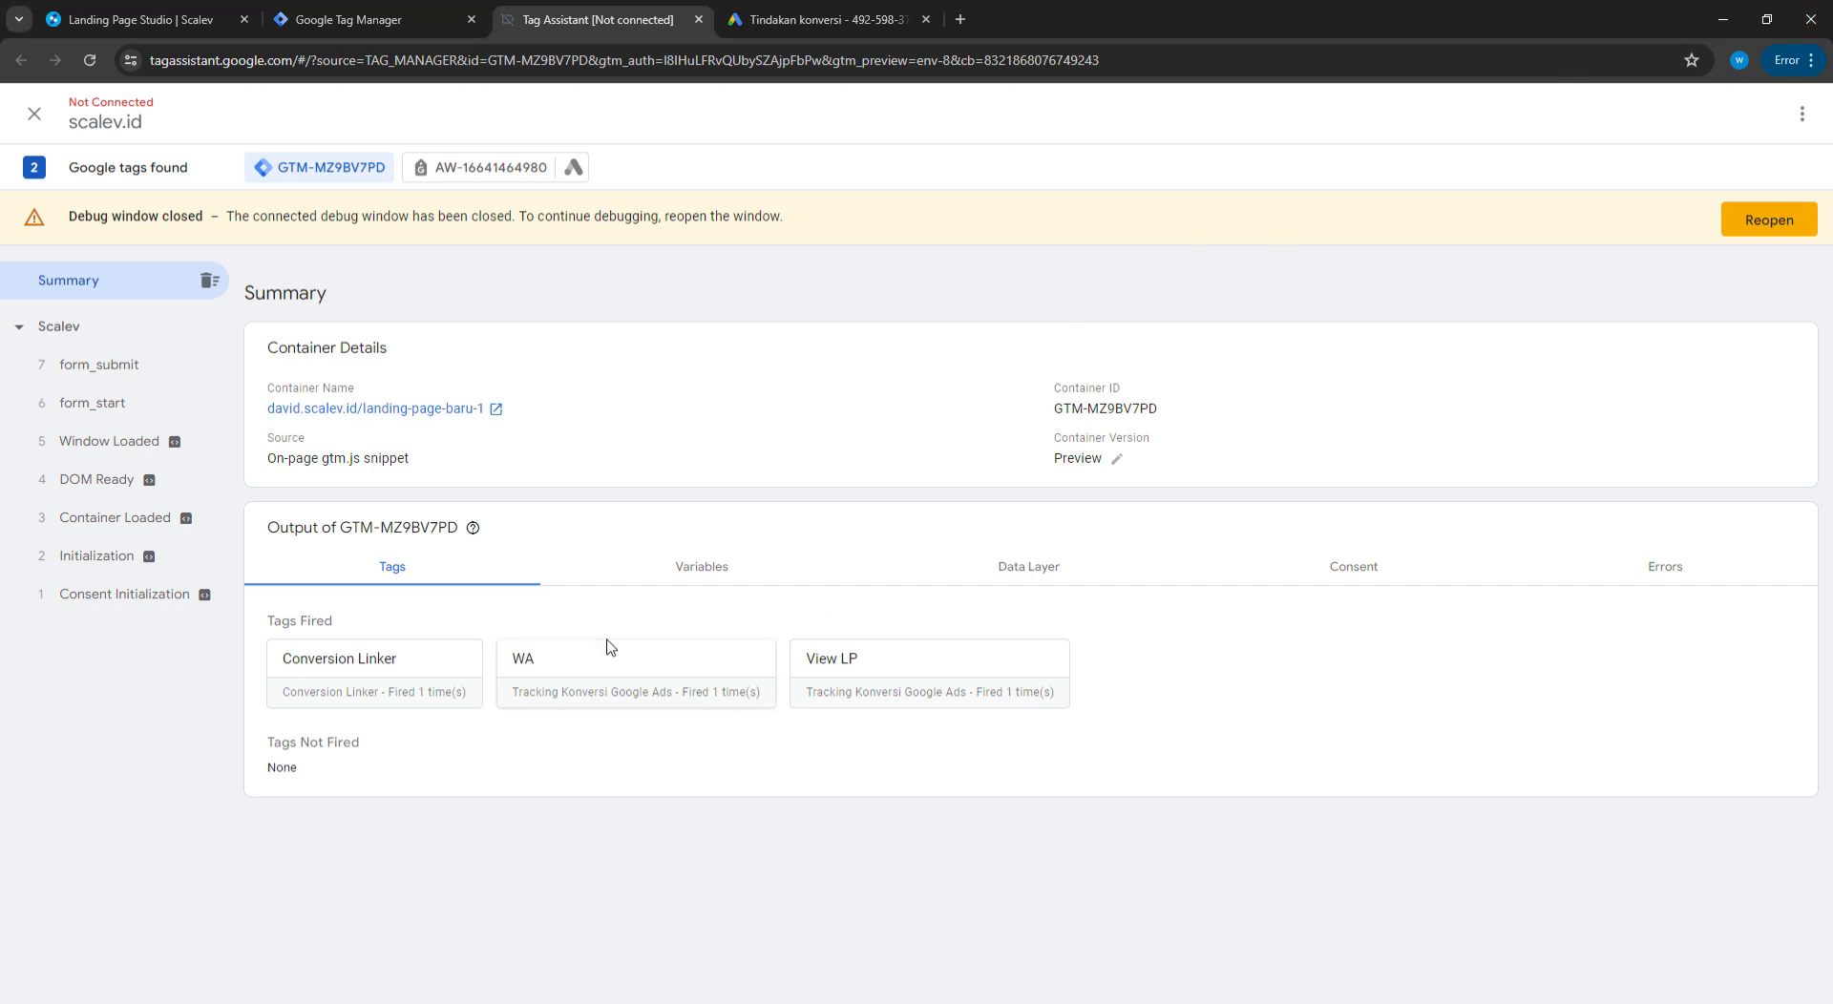
Close Tag Assistant and reload the Google Ads Ringkasan conversions summary
left_click(700, 19)
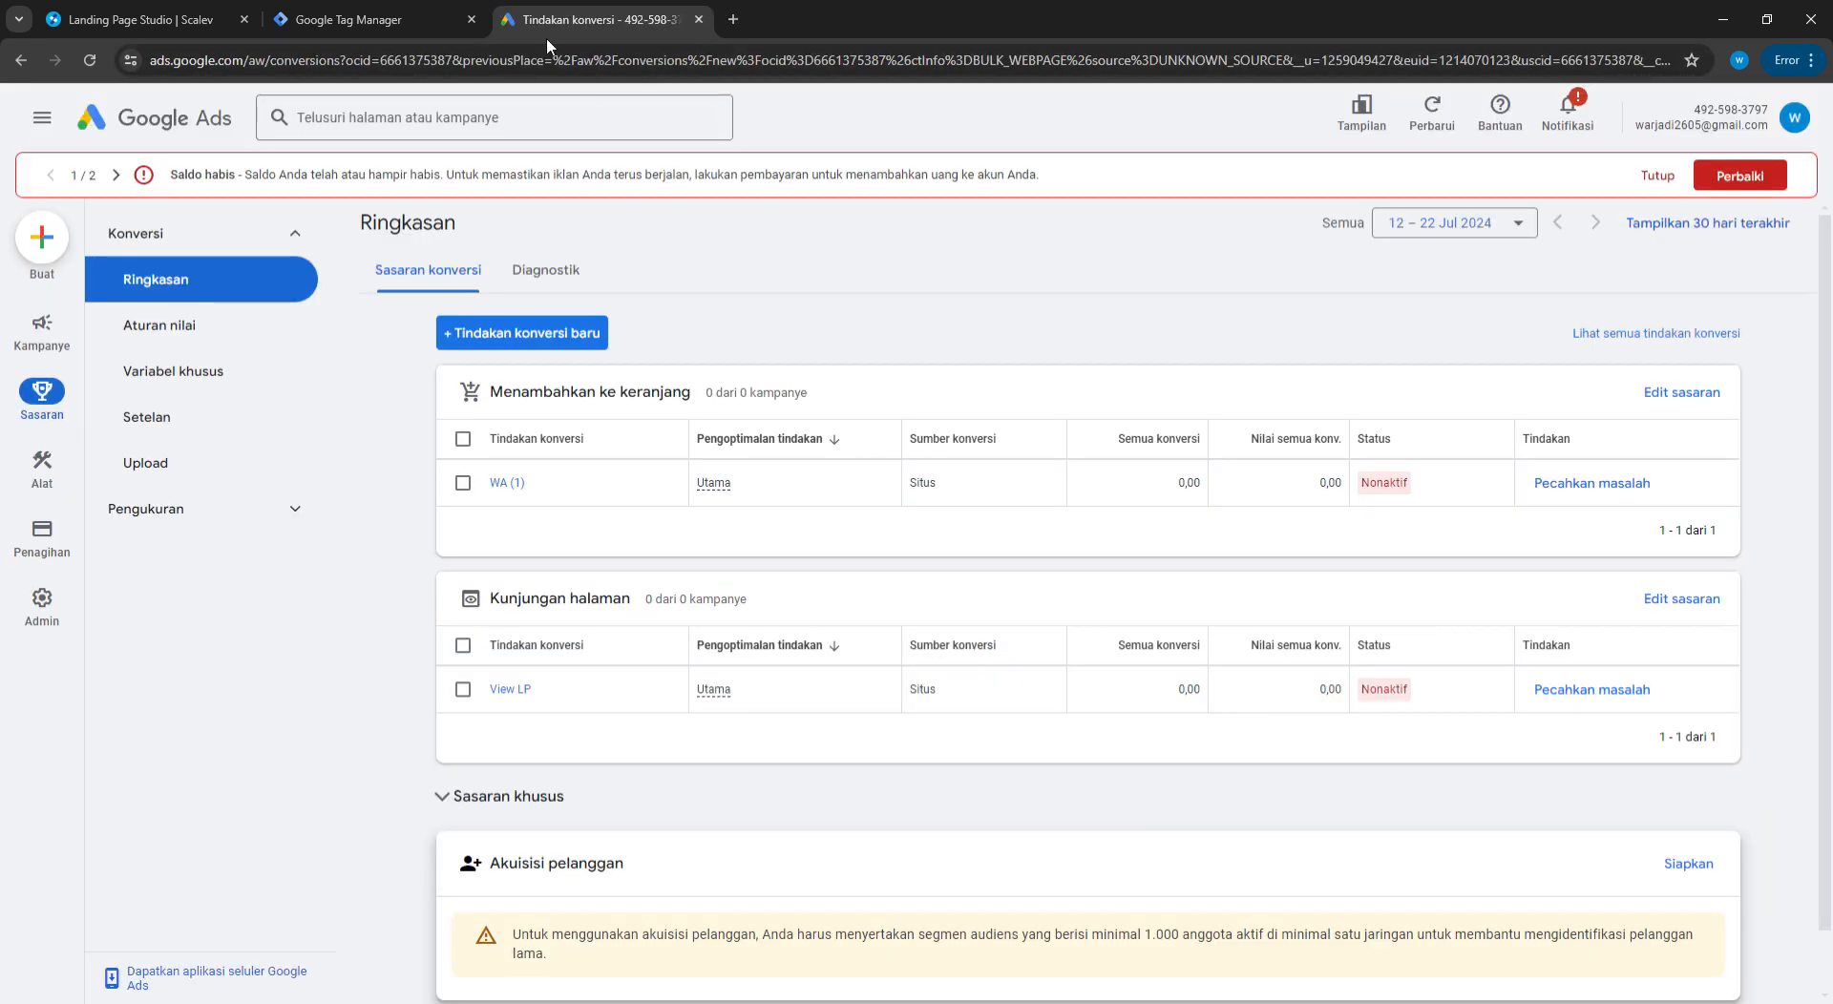
scroll(1389, 508, "down", 1)
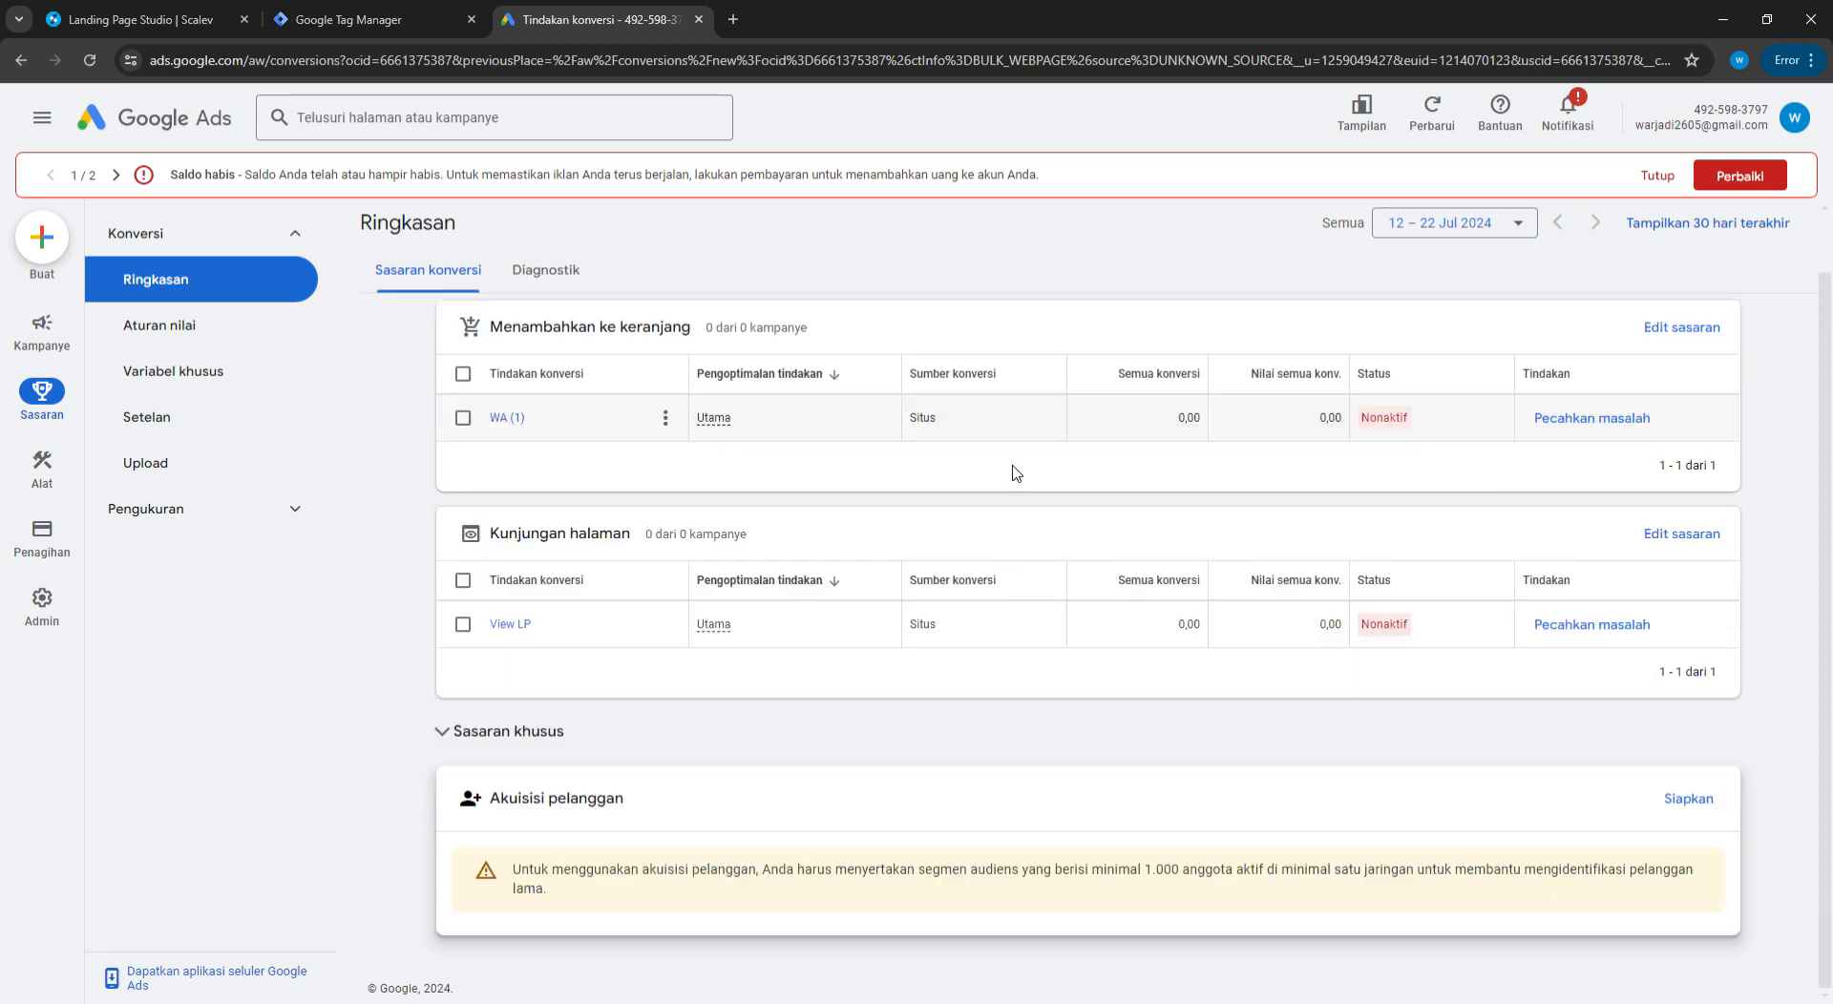
scroll(1016, 474, "up", 1)
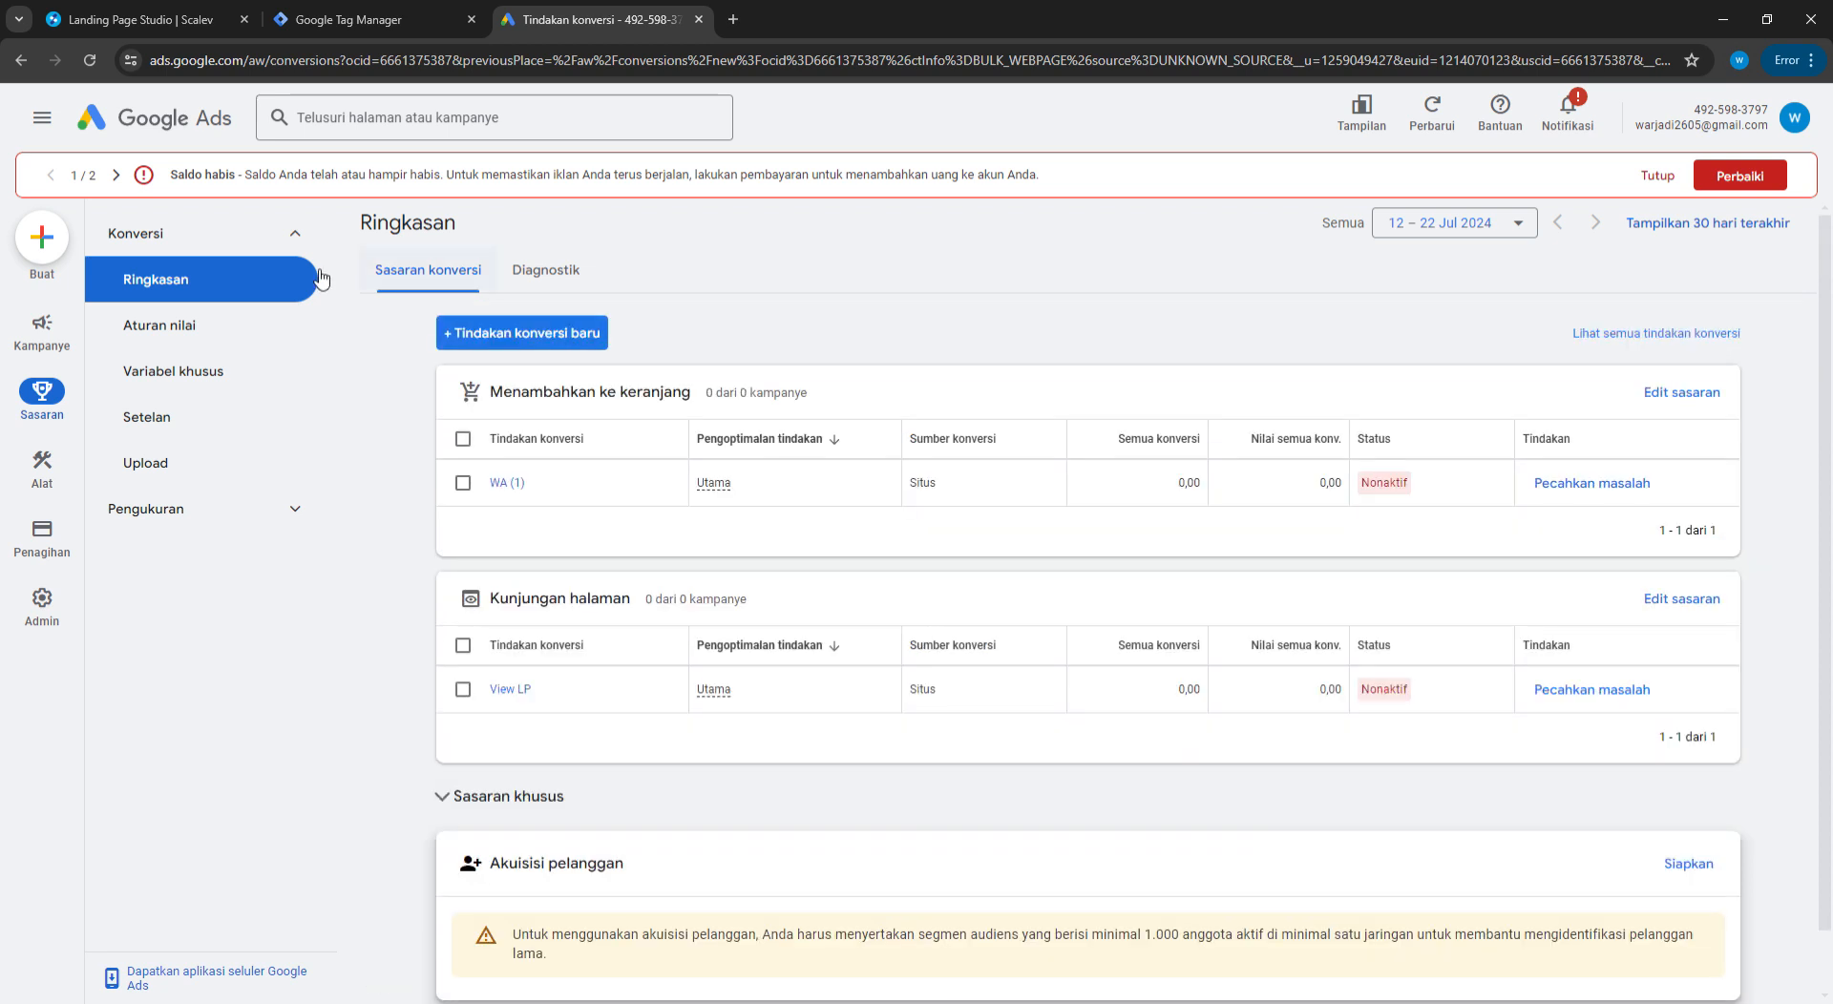
left_click(90, 62)
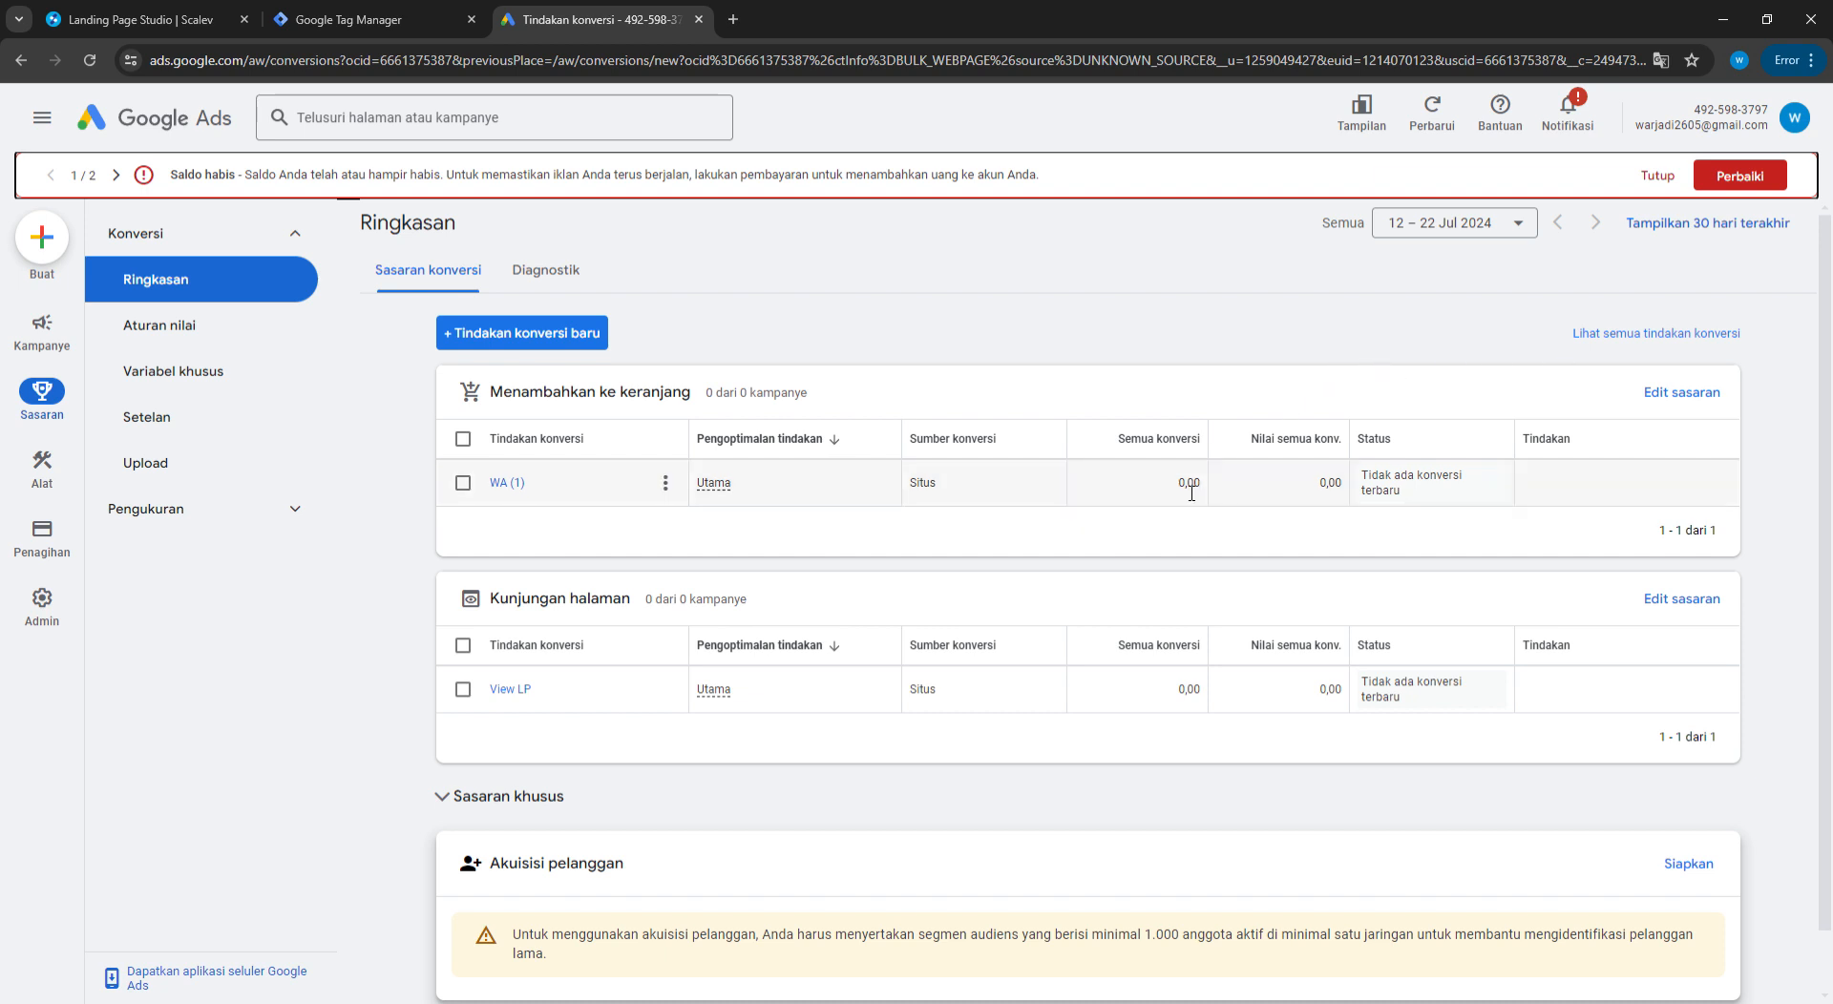
Check that WA (1) and View LP now read 'Tidak ada konversi terbaru' instead of Nonaktif
left_click_drag(1179, 494, 1195, 495)
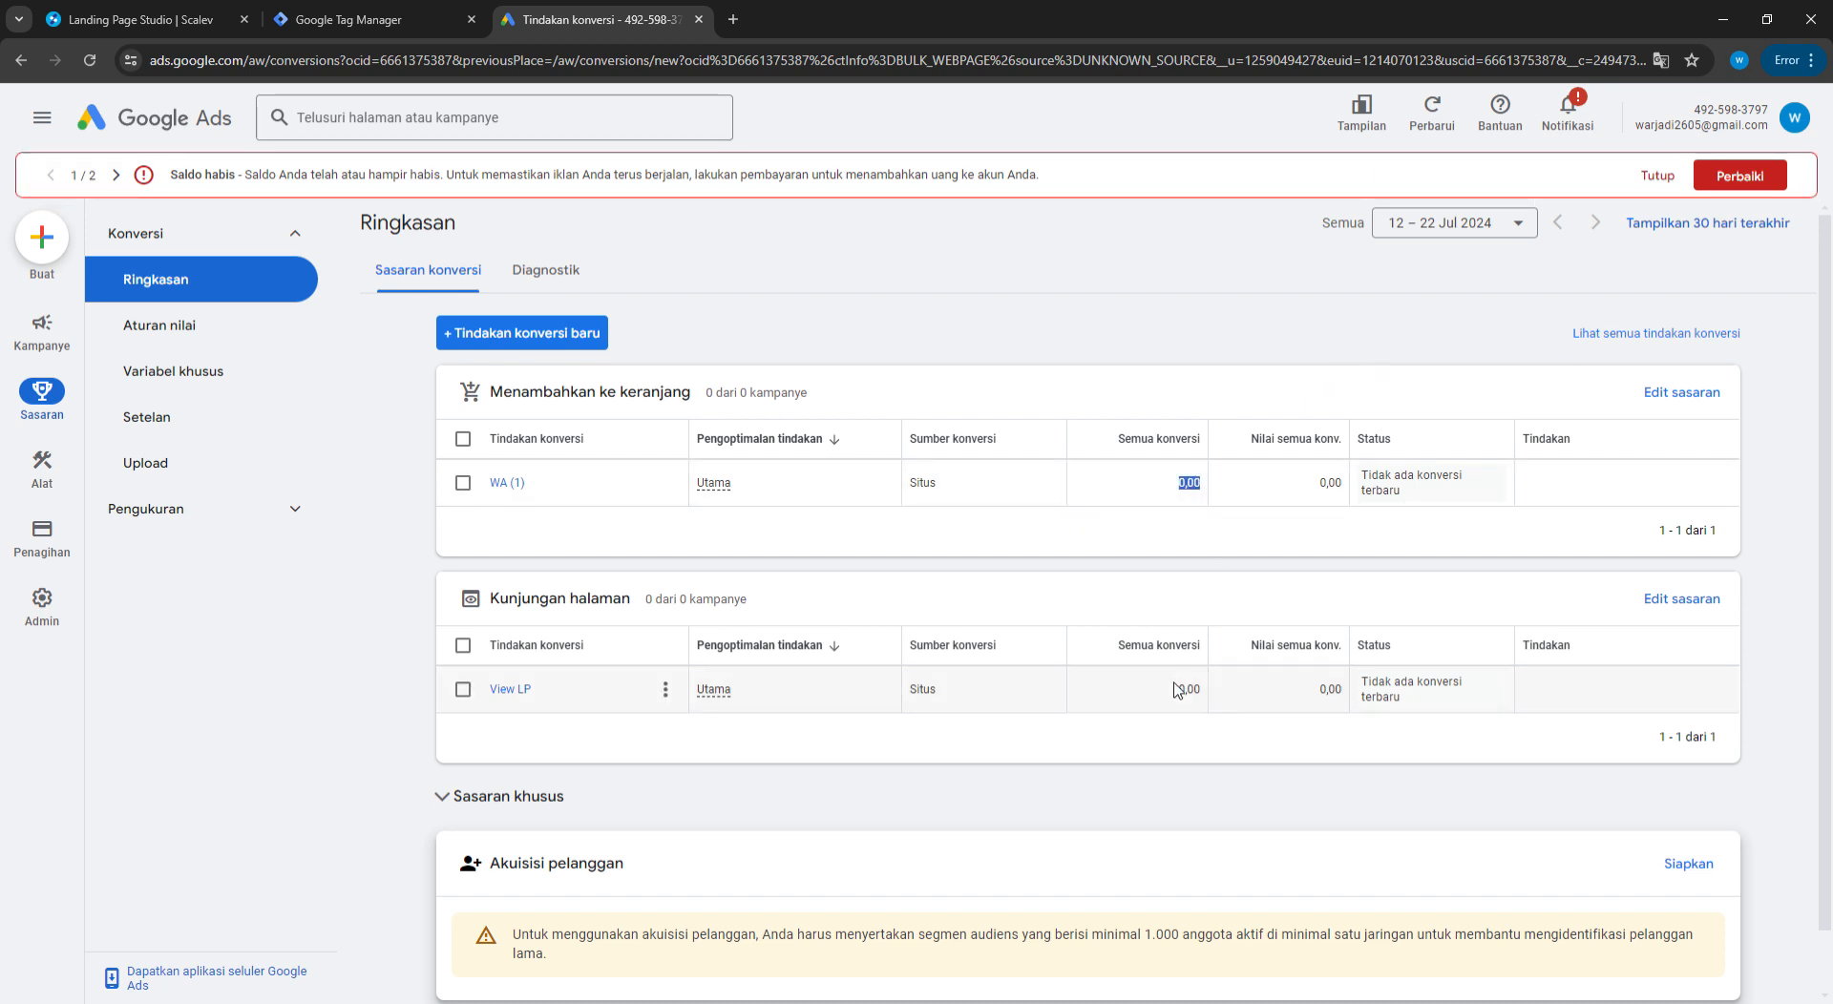
left_click_drag(1177, 690, 1194, 690)
left_click(1286, 323)
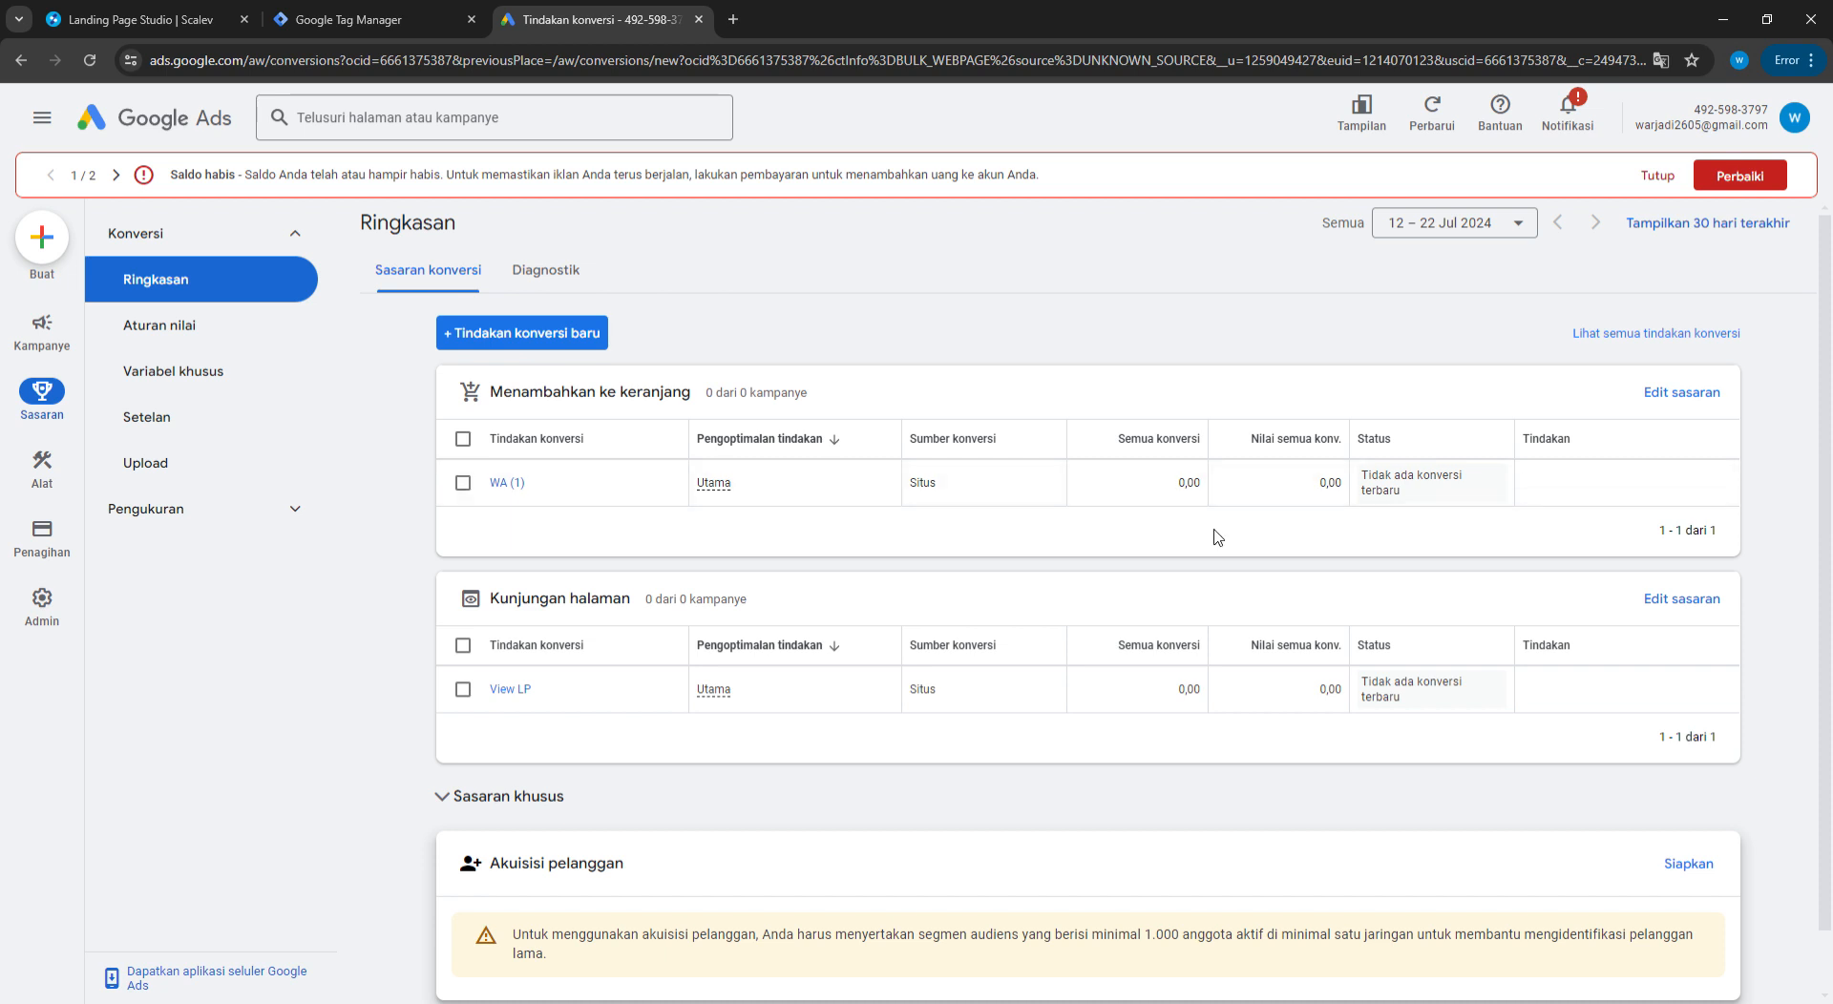
double_click(1188, 483)
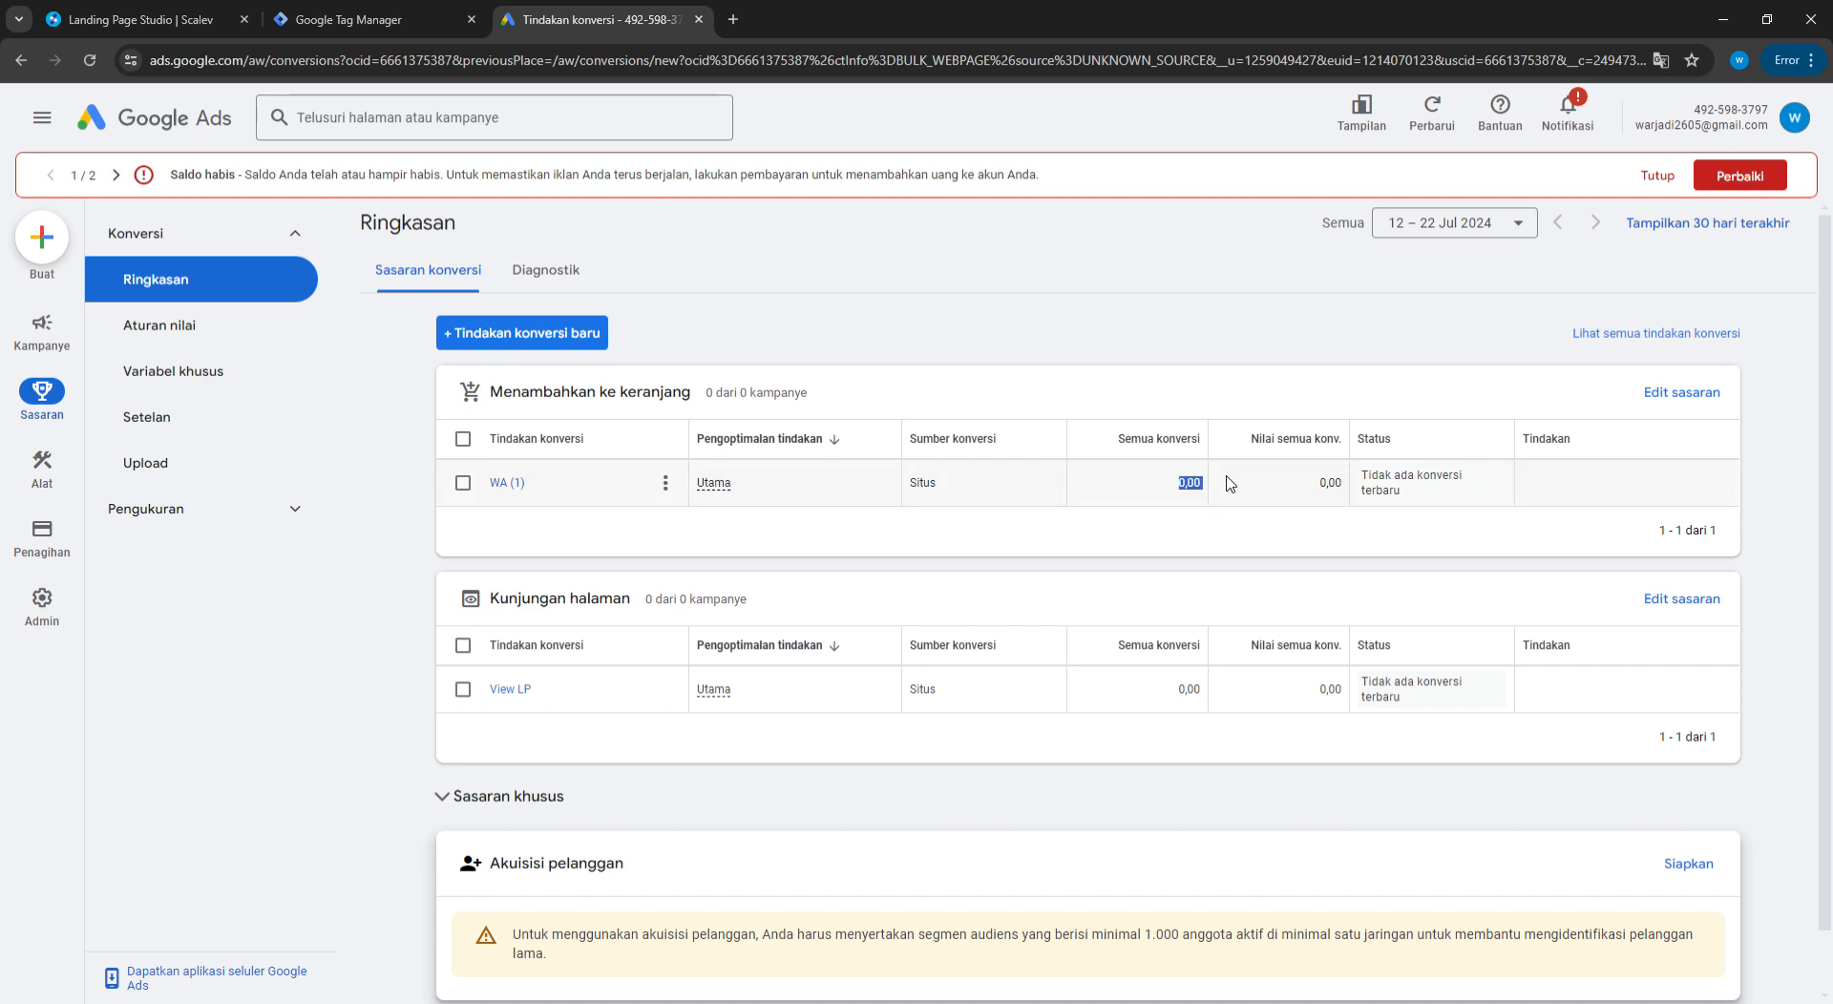
left_click(1219, 531)
double_click(1188, 483)
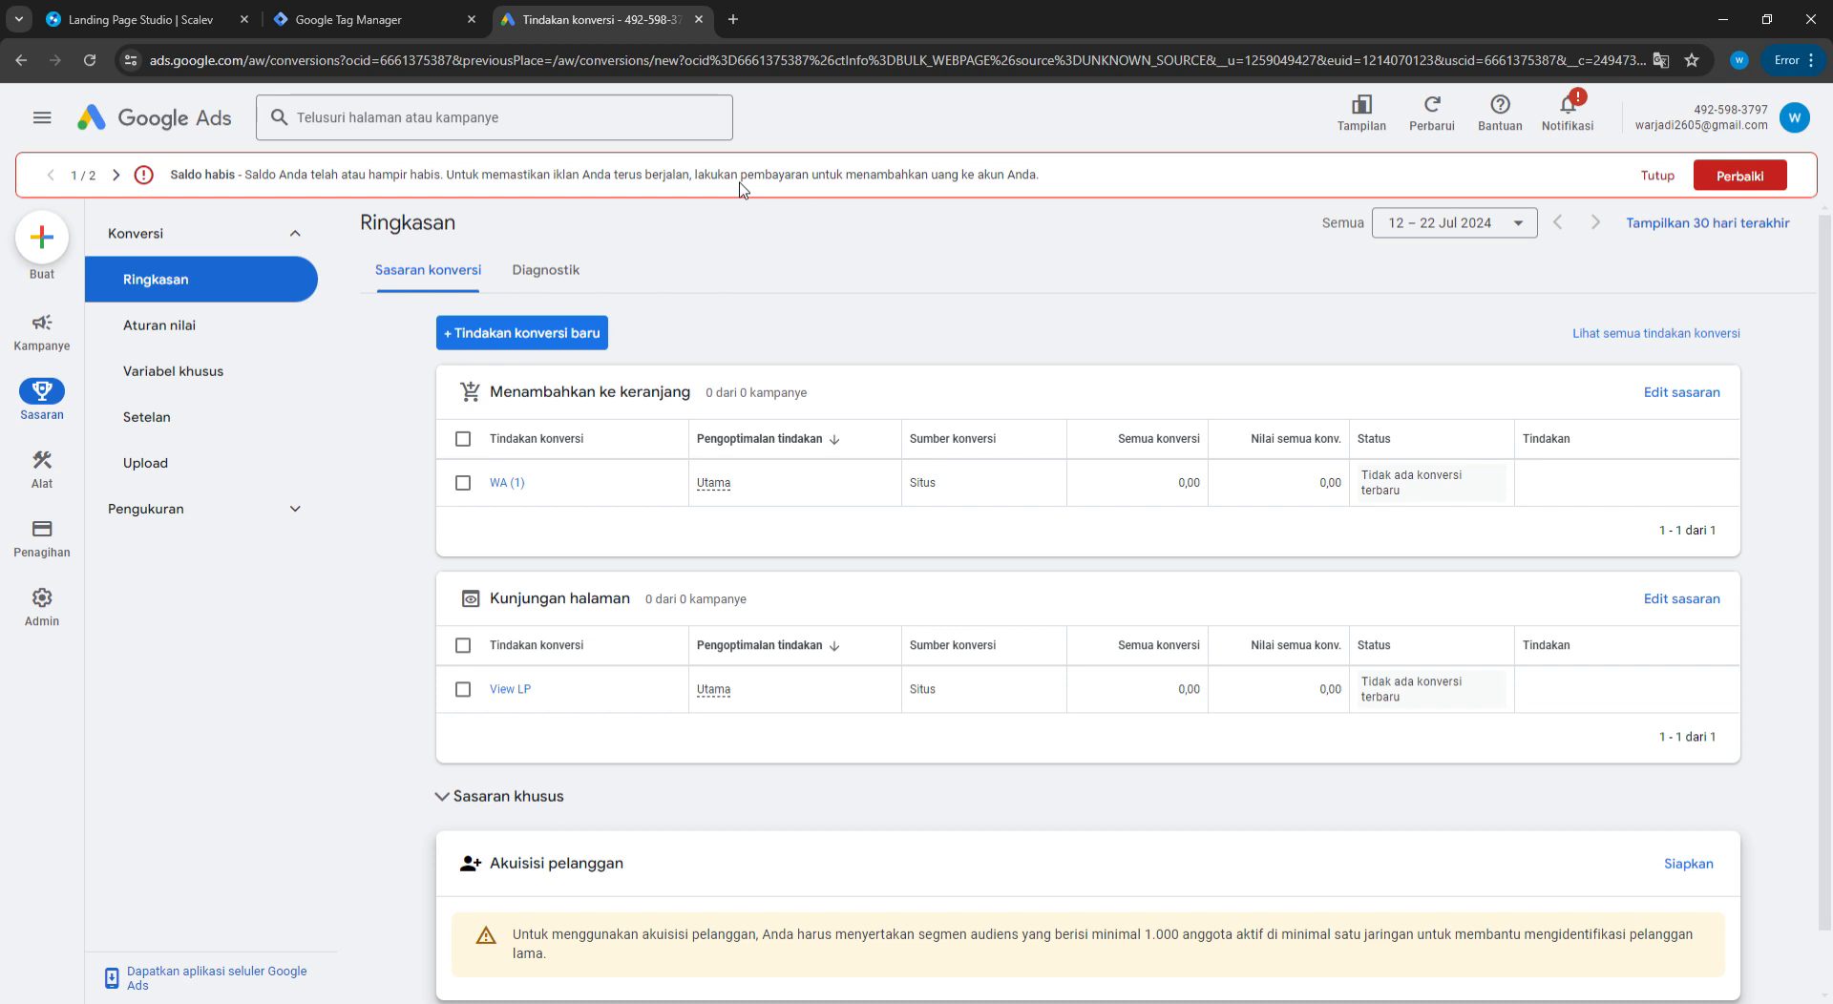
left_click(143, 19)
left_click(1165, 403)
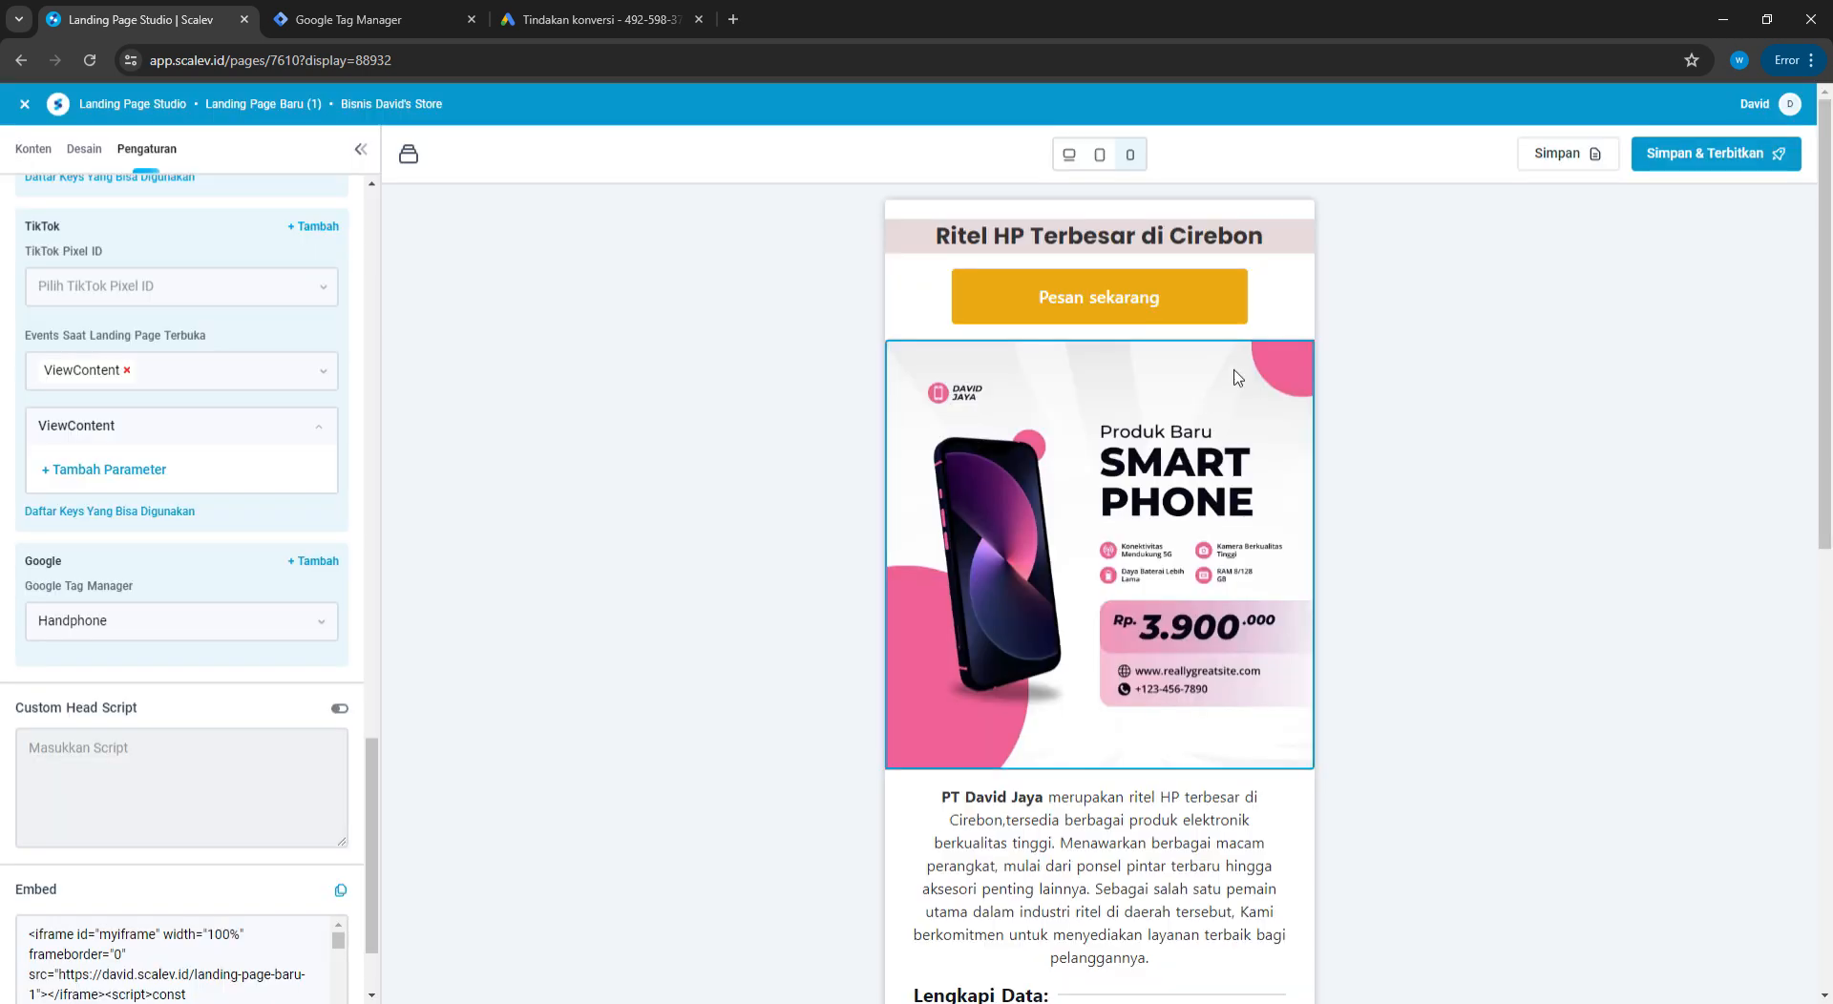
scroll(1240, 363, "down", 10)
scroll(1222, 392, "up", 8)
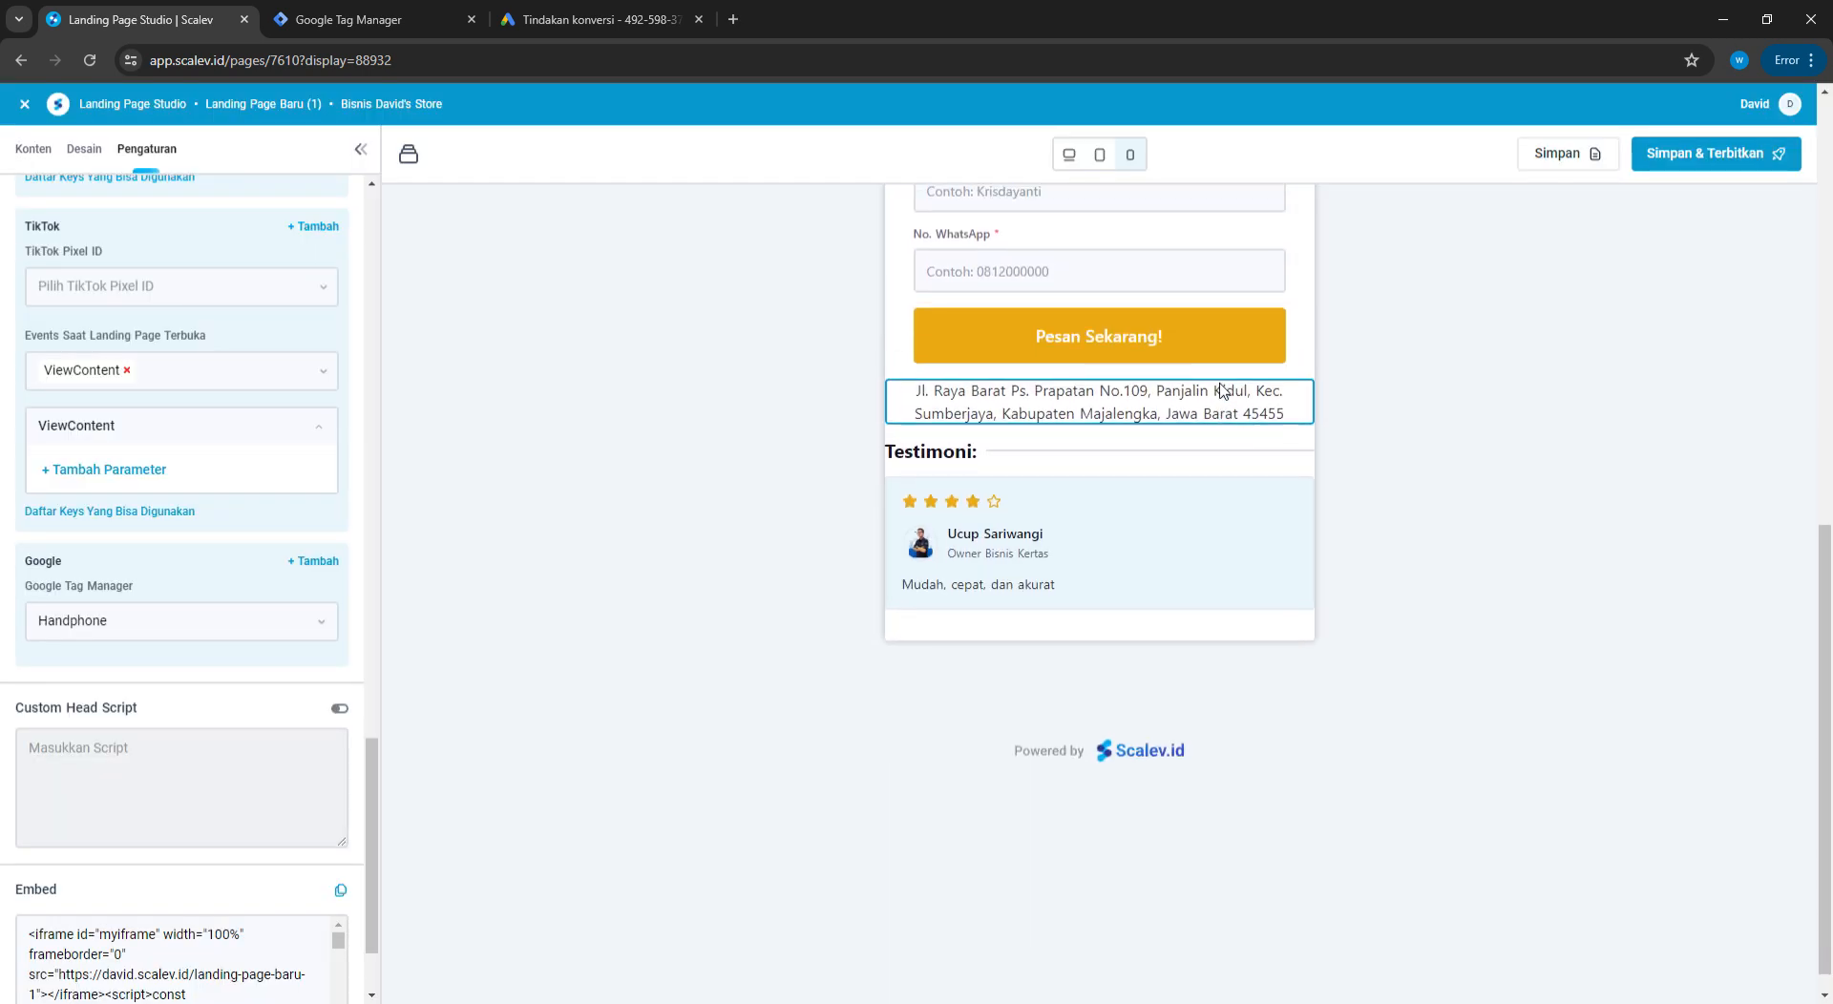
scroll(1212, 393, "down", 5)
scroll(1199, 394, "up", 3)
scroll(1171, 416, "up", 4)
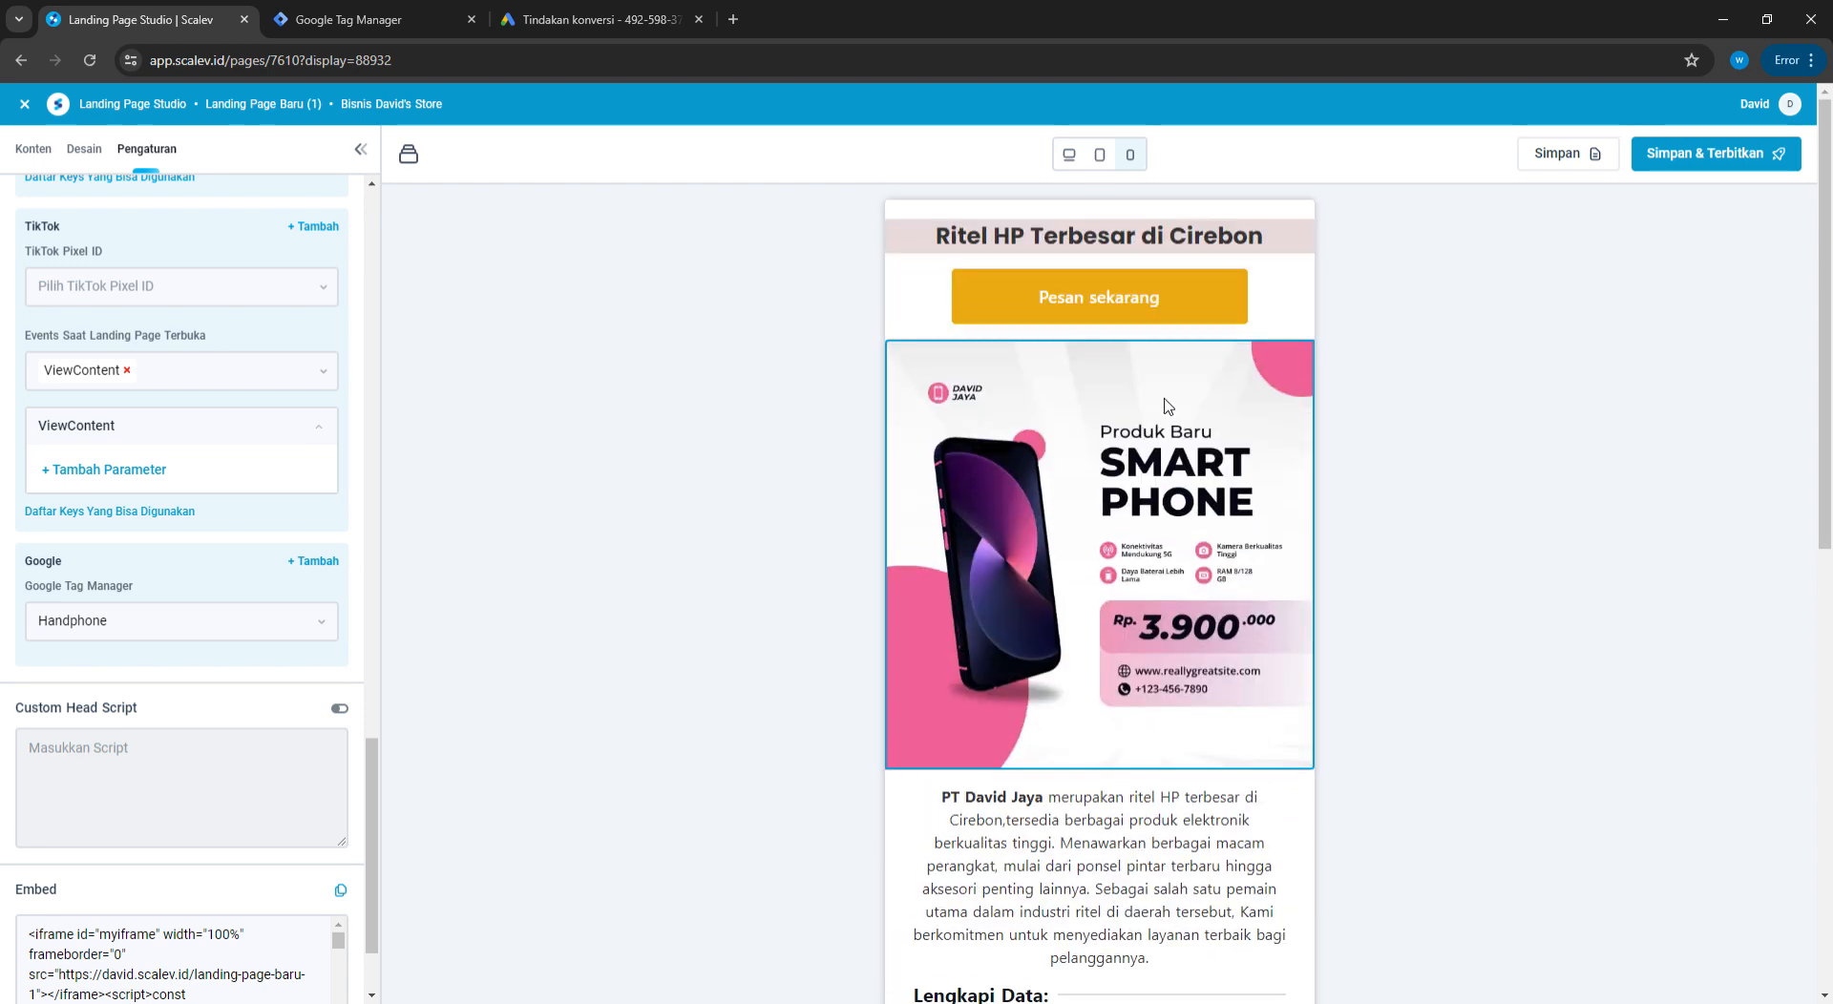
scroll(1165, 442, "down", 7)
scroll(1166, 444, "up", 8)
scroll(1165, 443, "down", 5)
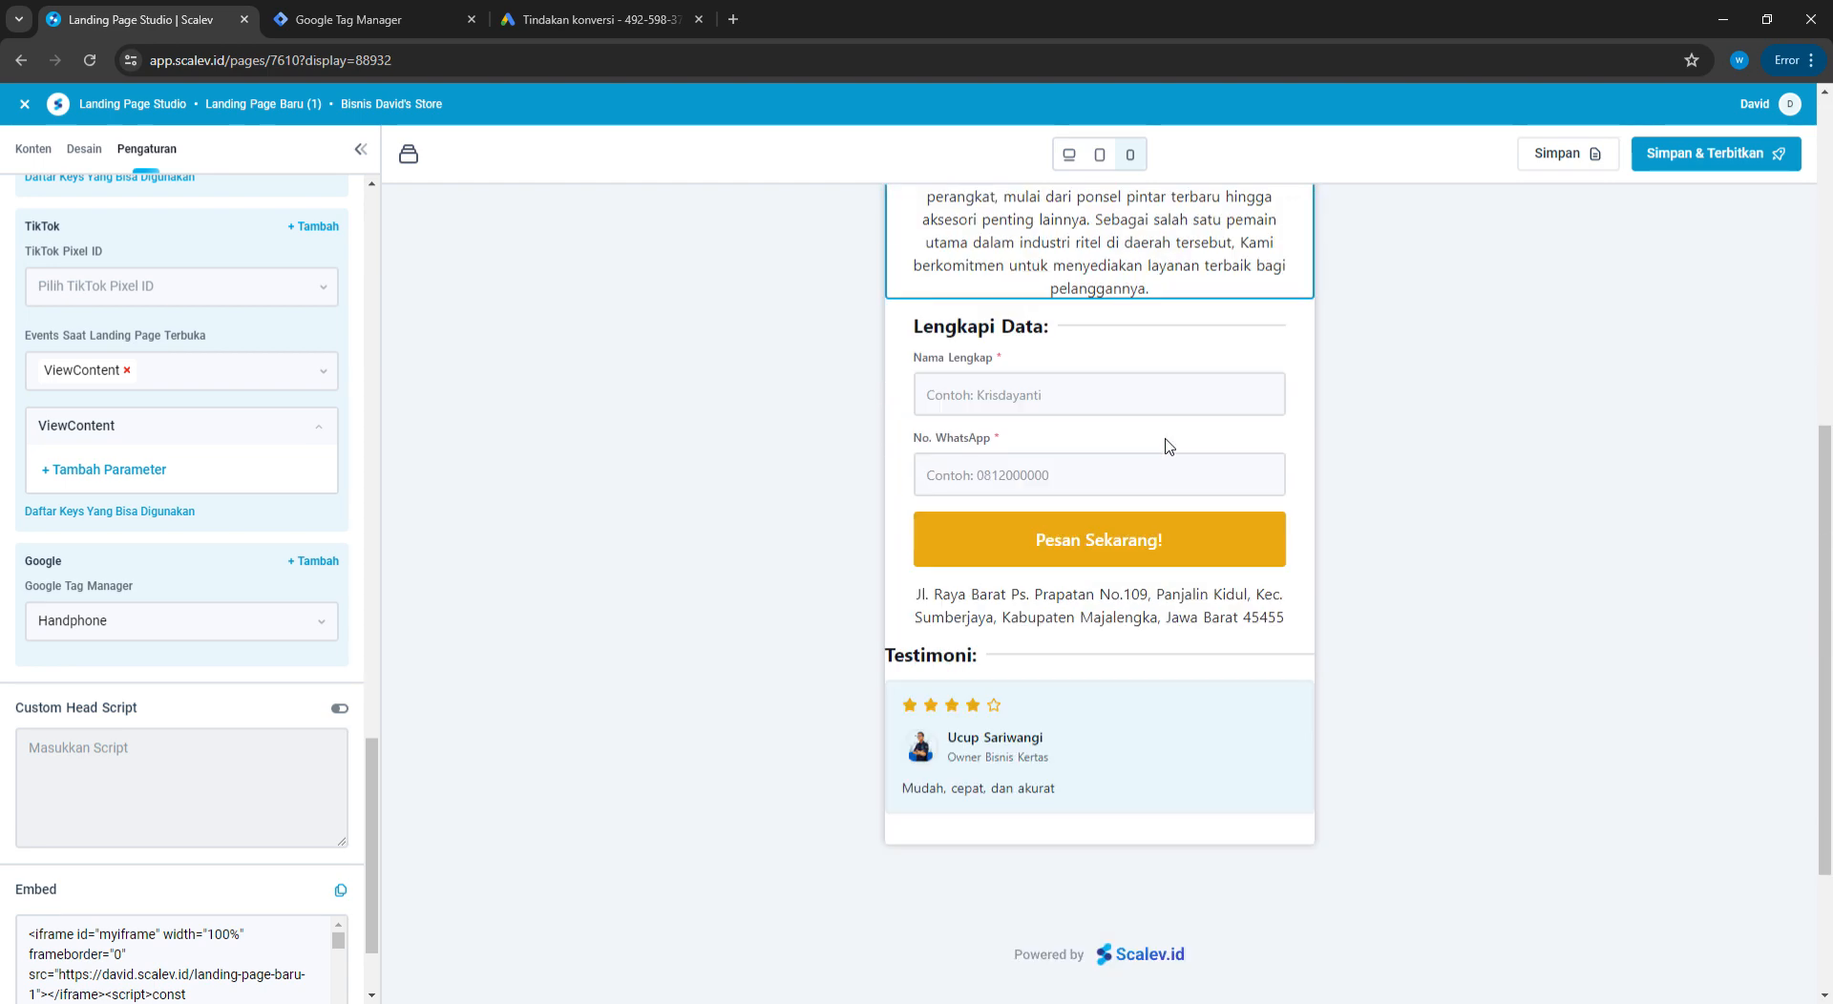
scroll(1162, 442, "up", 4)
left_click(392, 19)
left_click(607, 11)
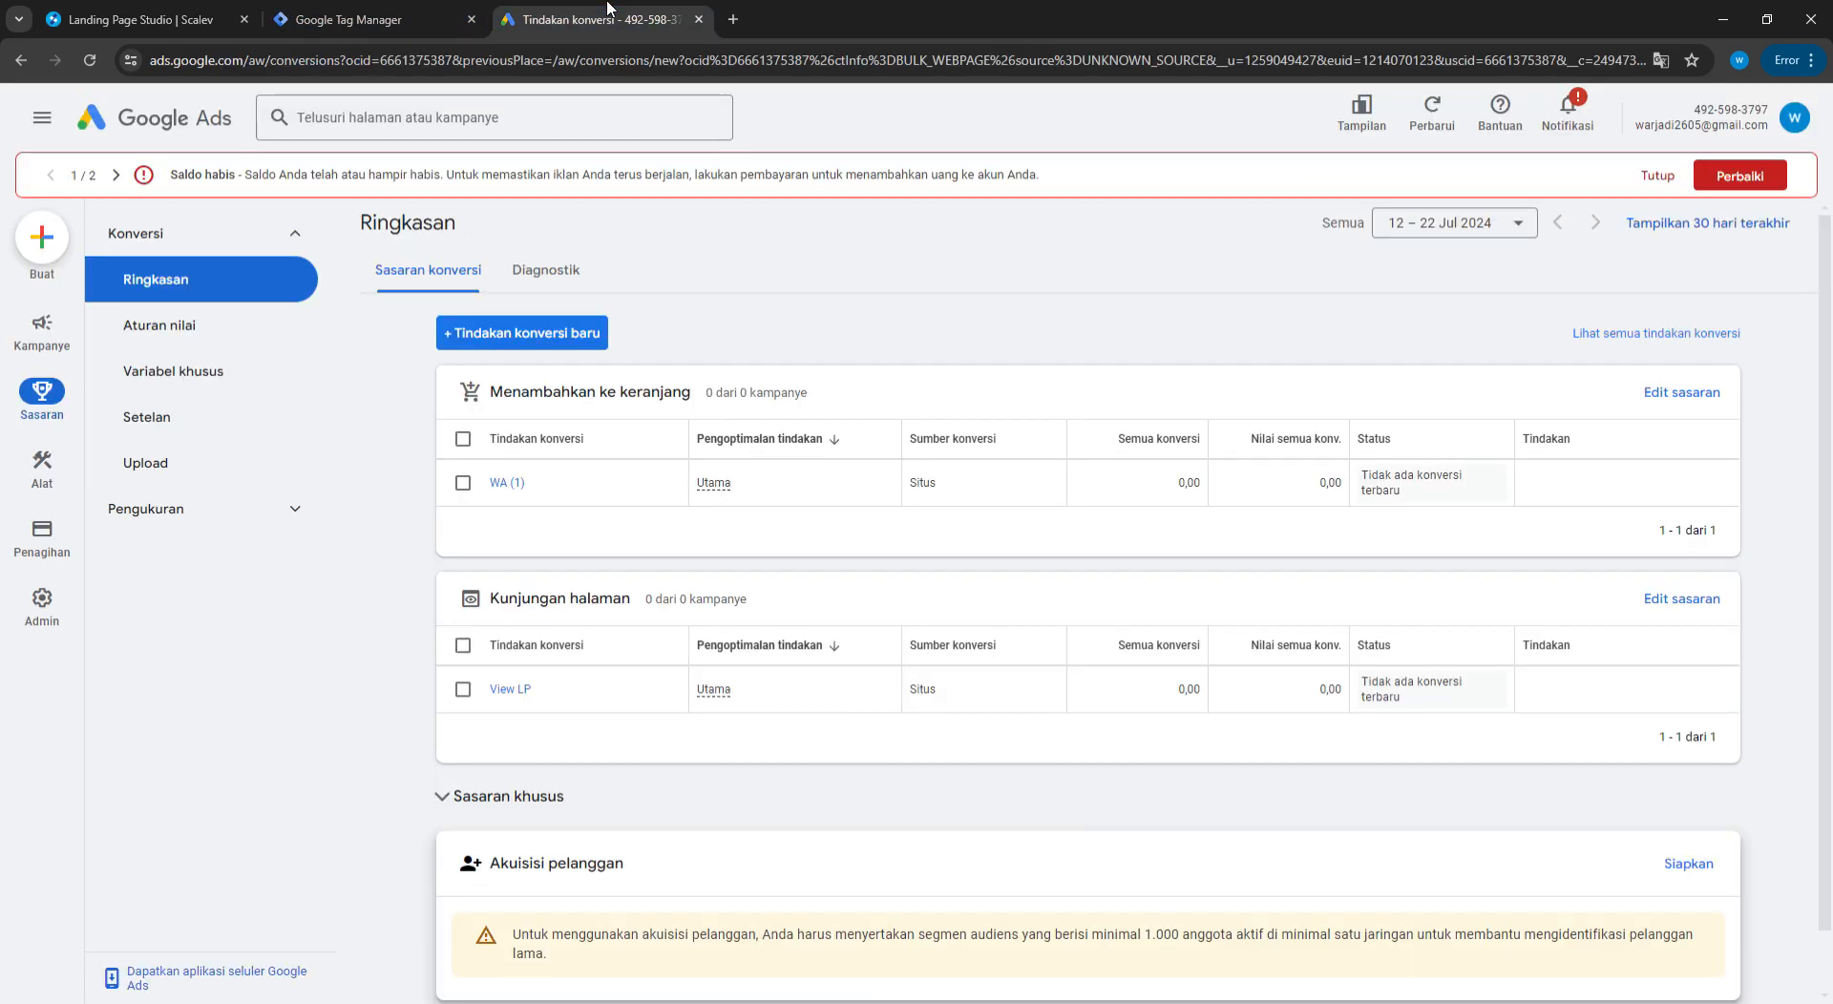